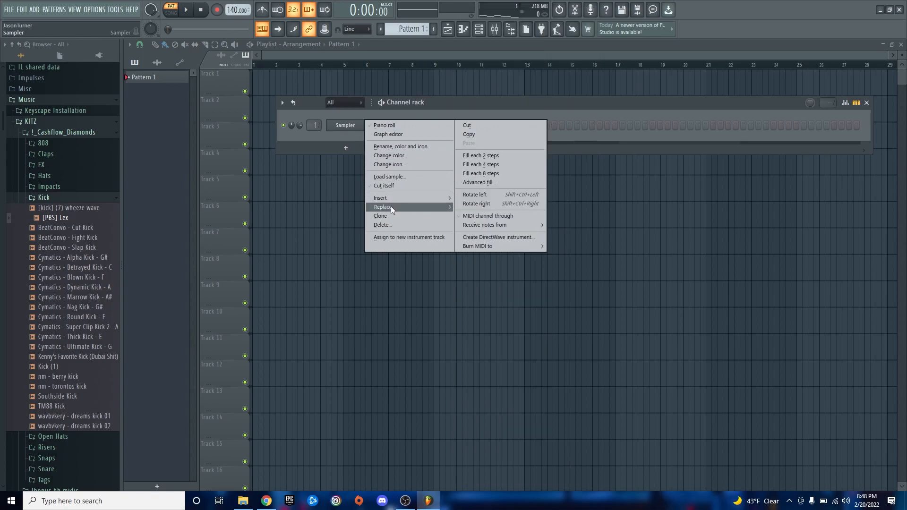
- Replace the Sampler channel with Kontakt and load Picked Acoustic (Melody).nki from the Session Guitarist - Picked Acoustic library
{"action": "mouse_move", "coordinate": [390, 207]}
{"action": "left_click", "coordinate": [481, 164]}
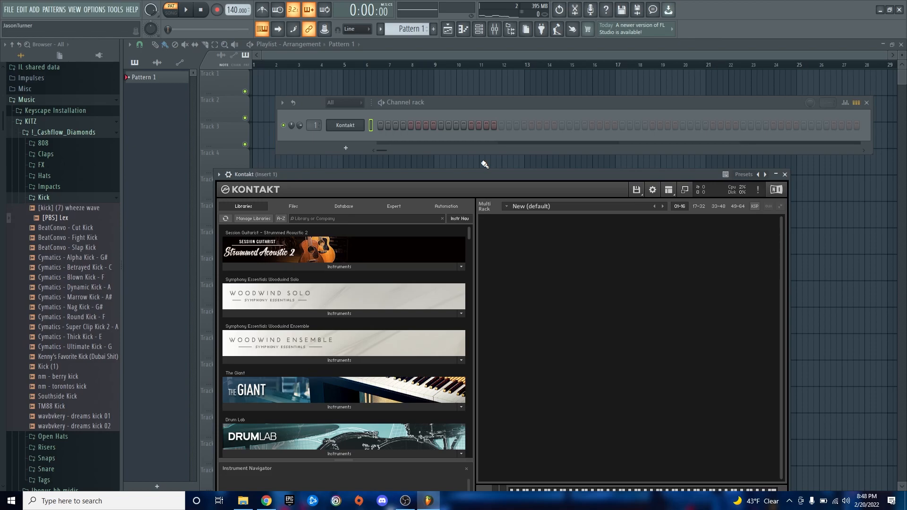
{"action": "left_click_drag", "start_coordinate": [469, 234], "coordinate": [473, 414]}
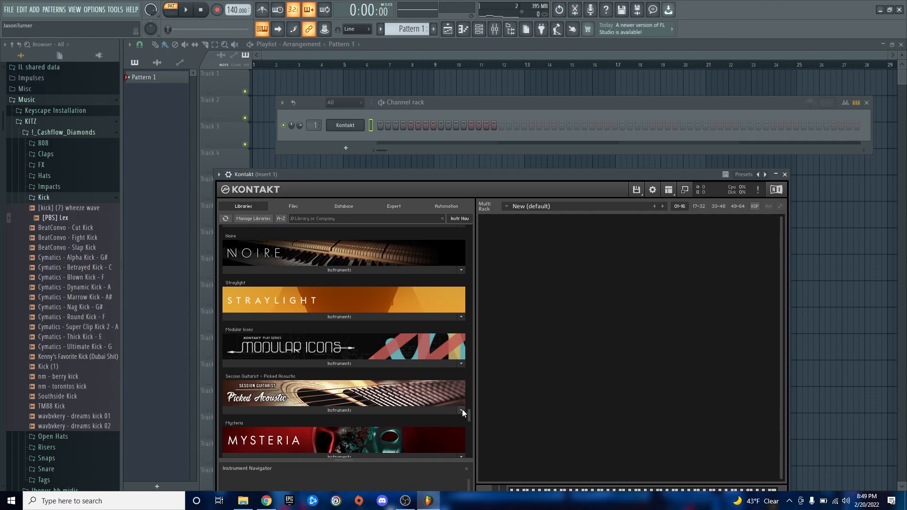
{"action": "left_click", "coordinate": [338, 410]}
{"action": "double_click", "coordinate": [272, 421]}
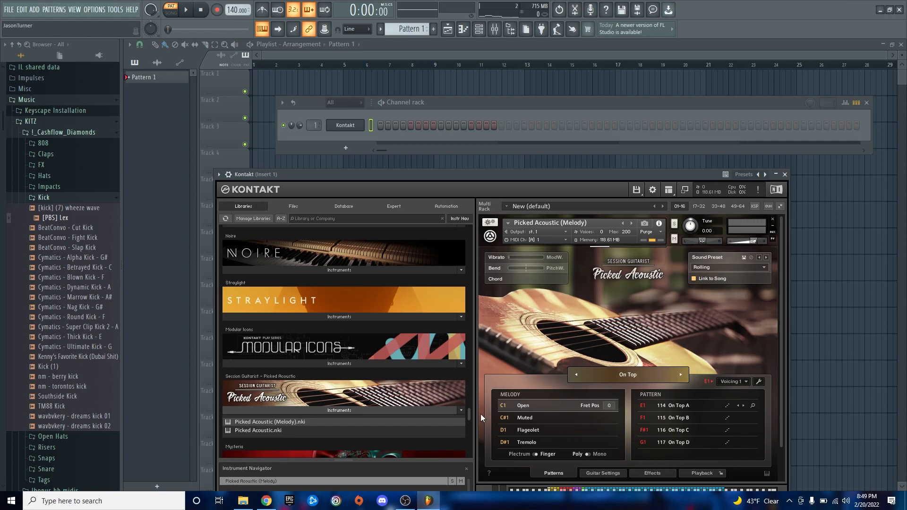
{"action": "left_click_drag", "start_coordinate": [468, 414], "coordinate": [474, 448]}
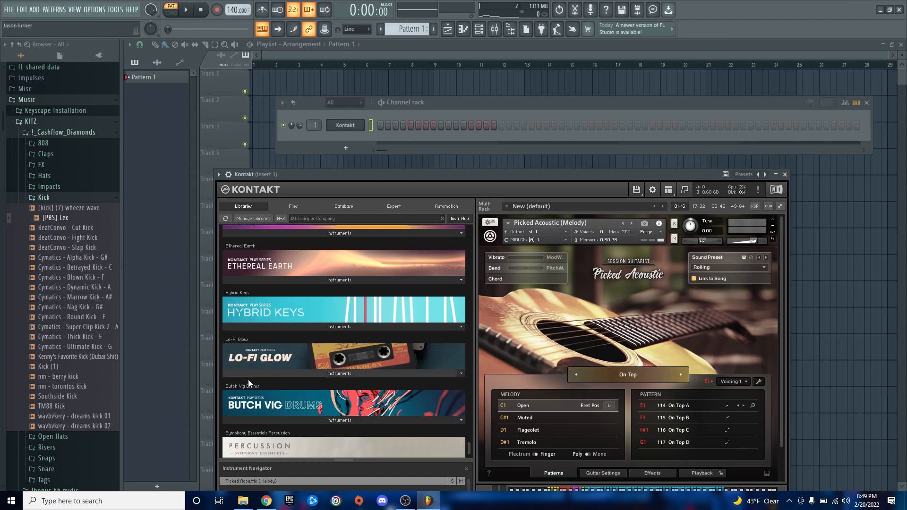
{"action": "scroll", "coordinate": [330, 371], "scroll_direction": "up", "scroll_amount": 1}
{"action": "scroll", "coordinate": [313, 416], "scroll_direction": "up", "scroll_amount": 2}
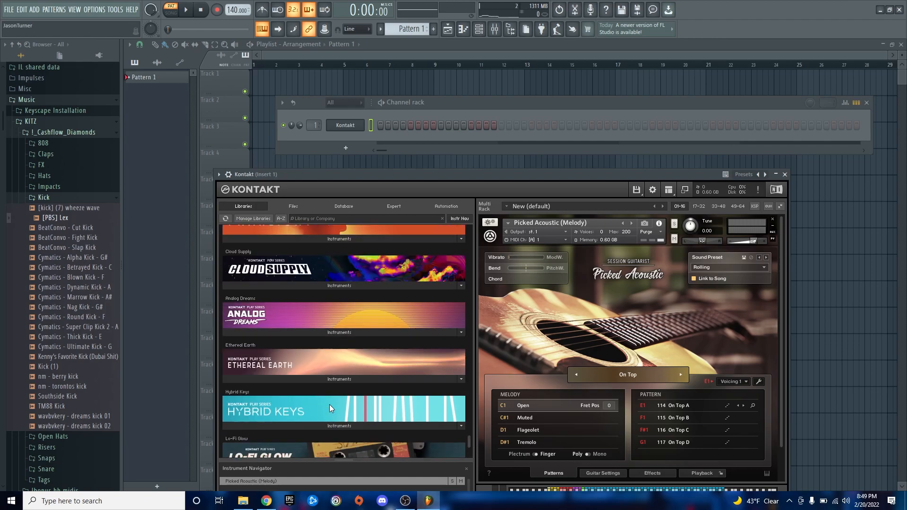
{"action": "scroll", "coordinate": [353, 373], "scroll_direction": "up", "scroll_amount": 1}
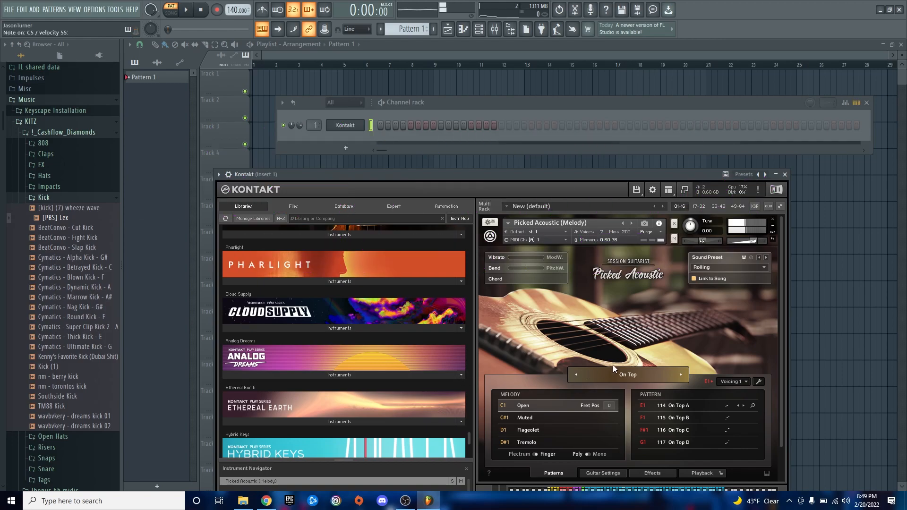
- Clone the Kontakt channel and route the copy to mixer track 2
{"action": "left_click", "coordinate": [785, 174]}
{"action": "right_click", "coordinate": [335, 127]}
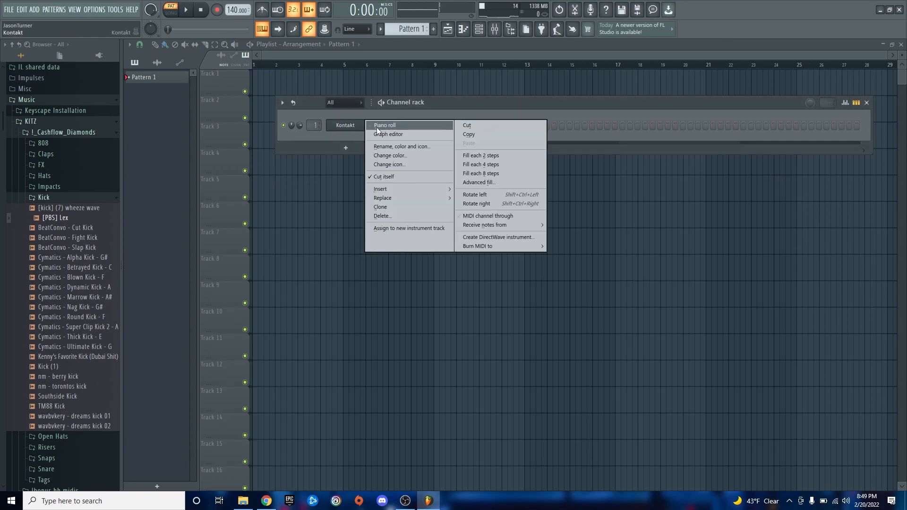
{"action": "left_click", "coordinate": [389, 206]}
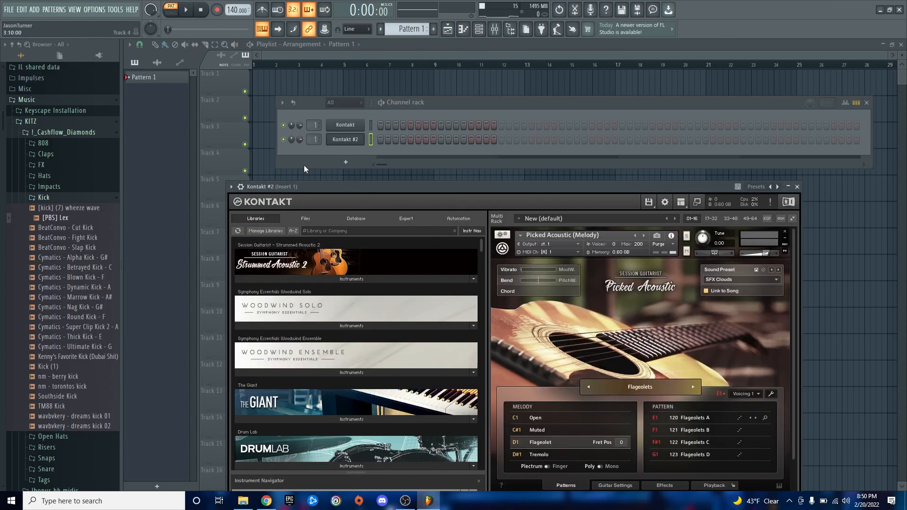
{"action": "scroll", "coordinate": [310, 138], "scroll_direction": "up", "scroll_amount": 1}
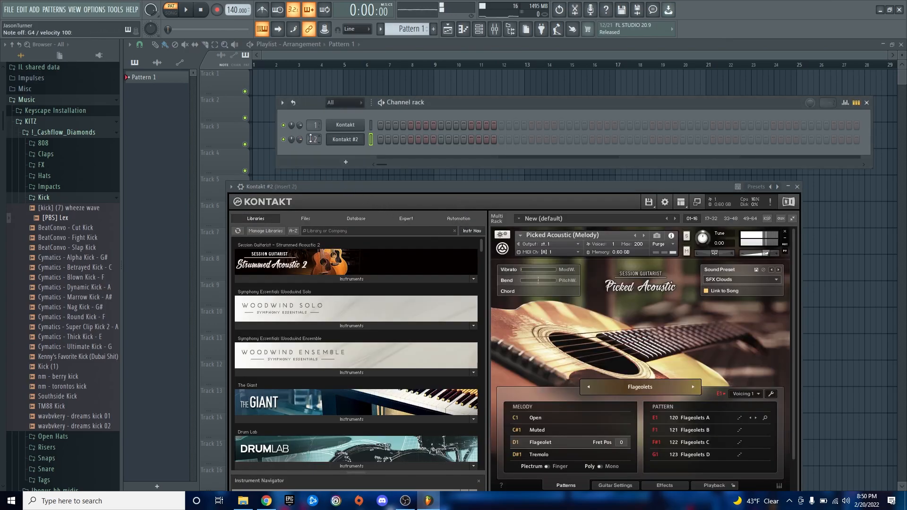
- Try the On Top and Thinking of You songs from the song browser in Kontakt #2
{"action": "left_click", "coordinate": [642, 390]}
{"action": "double_click", "coordinate": [665, 393]}
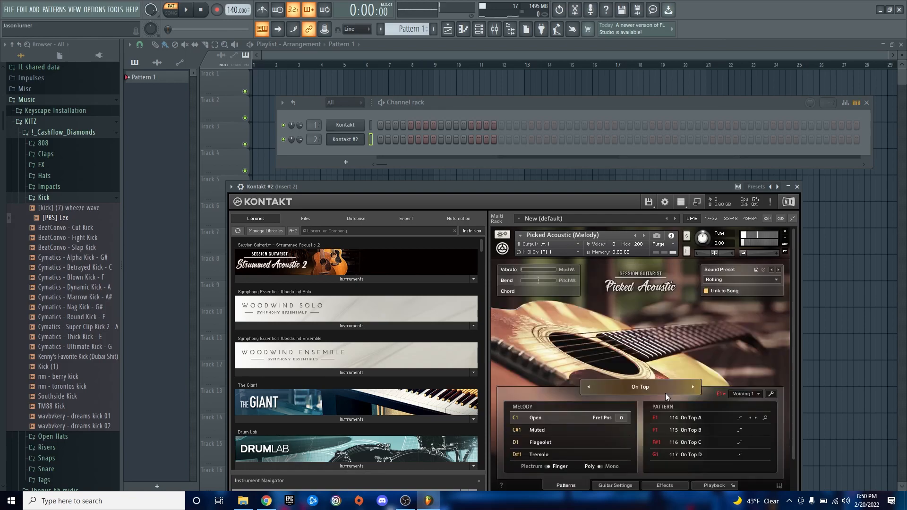
{"action": "left_click", "coordinate": [665, 393]}
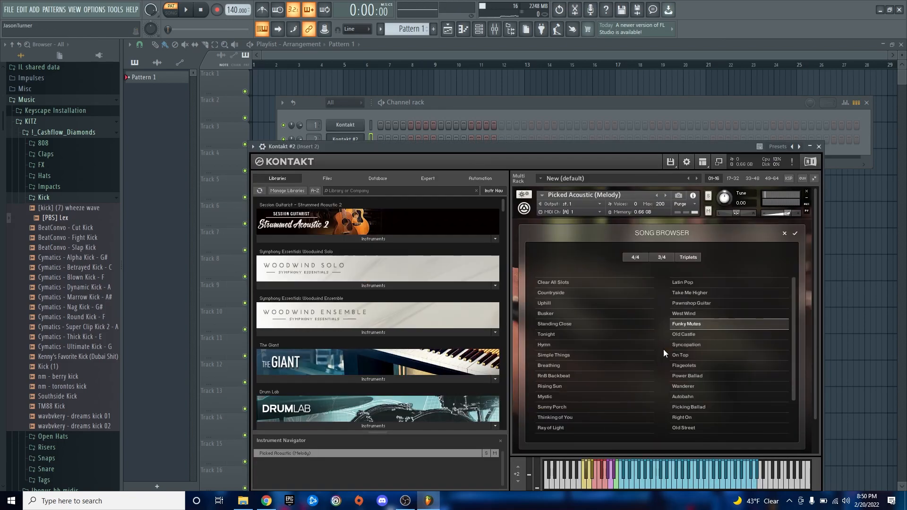
{"action": "double_click", "coordinate": [561, 418]}
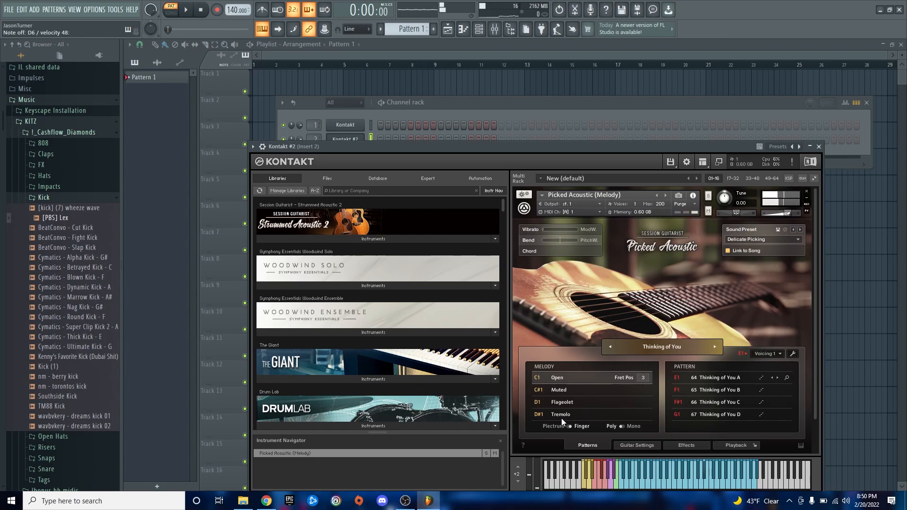
- Load the On Top song in Kontakt #2's song browser and close the instrument window
{"action": "left_click", "coordinate": [677, 348]}
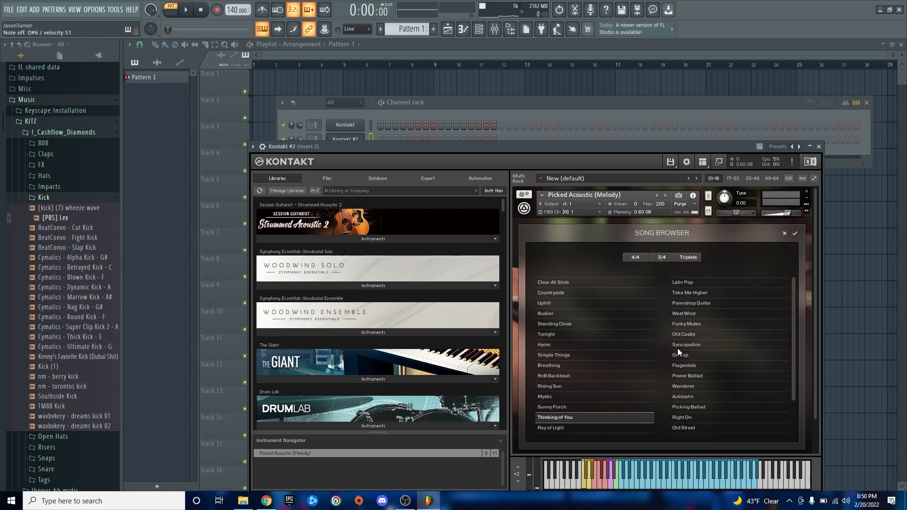
{"action": "double_click", "coordinate": [687, 355]}
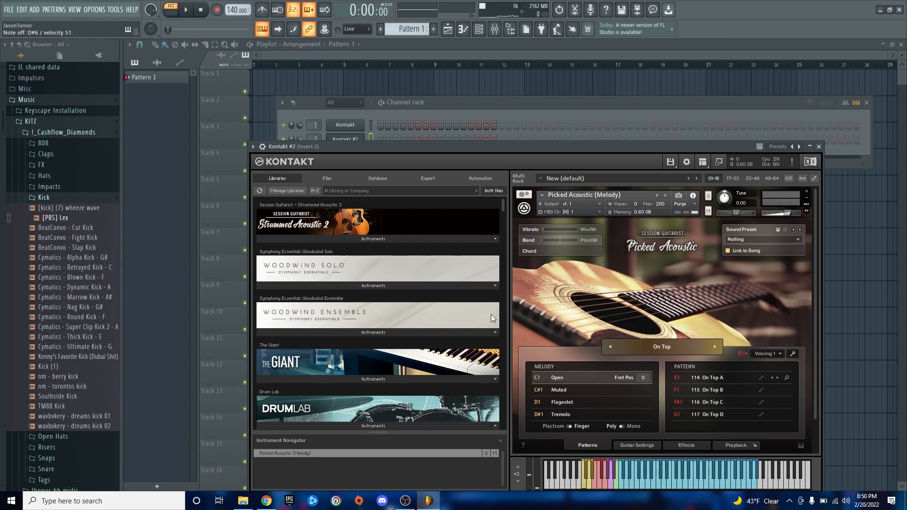
{"action": "key", "text": "Escape"}
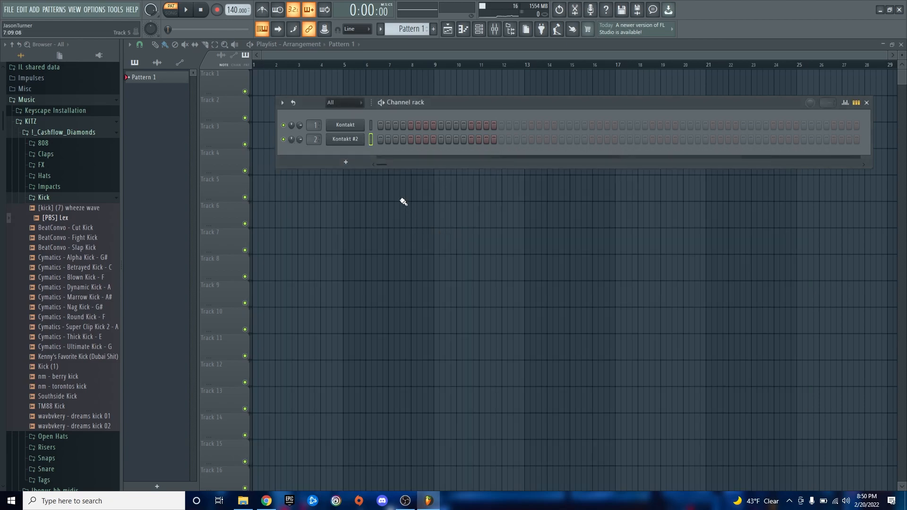
- Open Kontakt #2's piano roll and draw C6, D6, D#6 and D6, one per beat across bar 1
{"action": "right_click", "coordinate": [344, 141]}
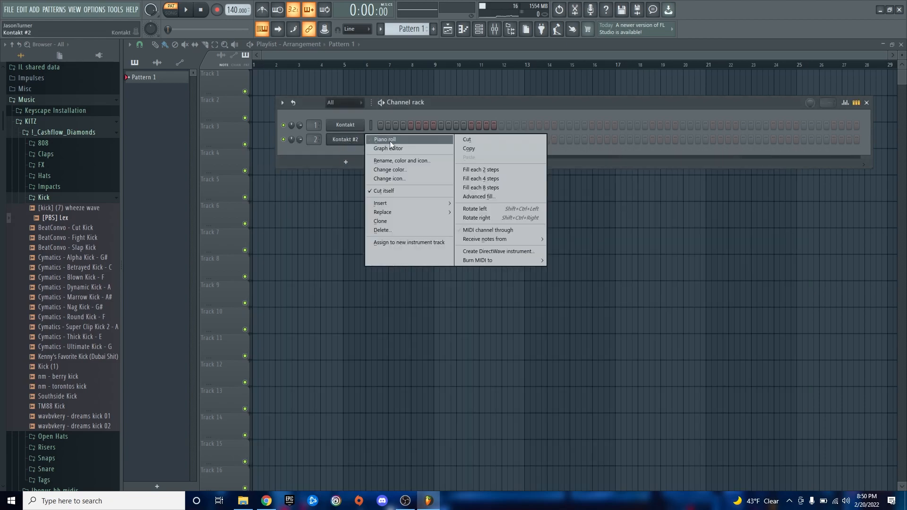
{"action": "left_click", "coordinate": [389, 140]}
{"action": "scroll", "coordinate": [286, 209], "scroll_direction": "up", "scroll_amount": 1}
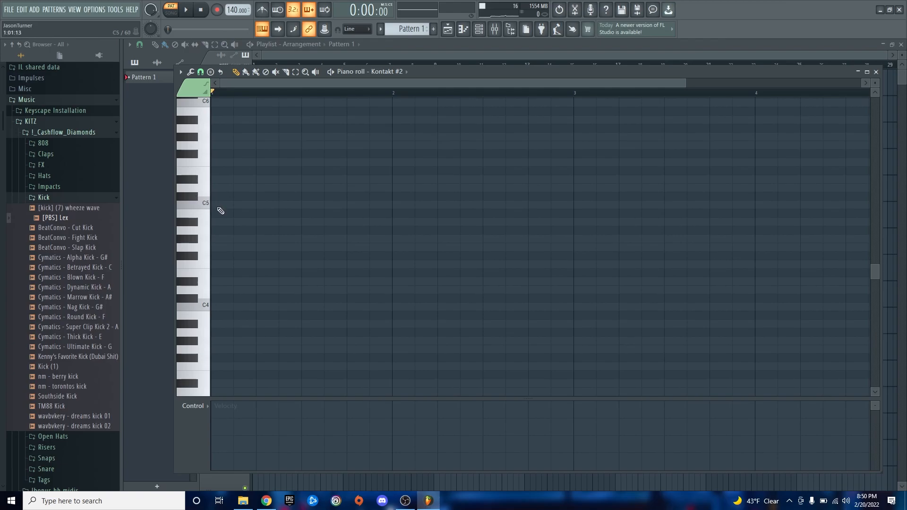
{"action": "scroll", "coordinate": [221, 215], "scroll_direction": "up", "scroll_amount": 3}
{"action": "left_click", "coordinate": [222, 179]}
{"action": "scroll", "coordinate": [255, 308], "scroll_direction": "up", "scroll_amount": 3}
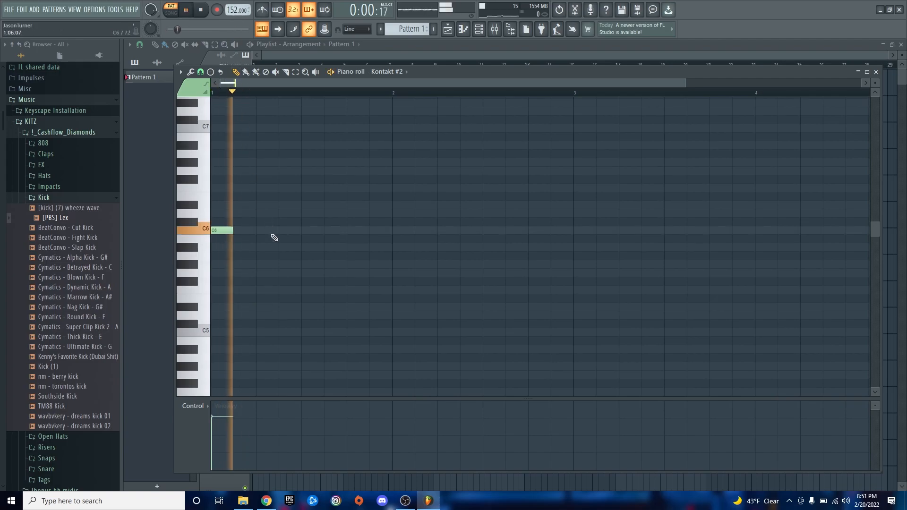
{"action": "left_click", "coordinate": [265, 213]}
{"action": "left_click", "coordinate": [310, 205]}
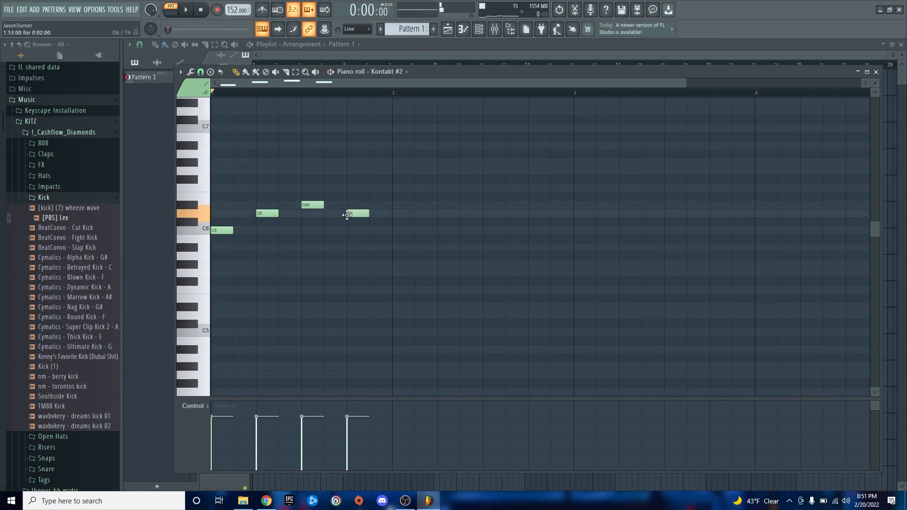
{"action": "left_click", "coordinate": [356, 213]}
{"action": "scroll", "coordinate": [293, 308], "scroll_direction": "up", "scroll_amount": 2}
{"action": "key", "text": "space"}
{"action": "key", "text": "space"}
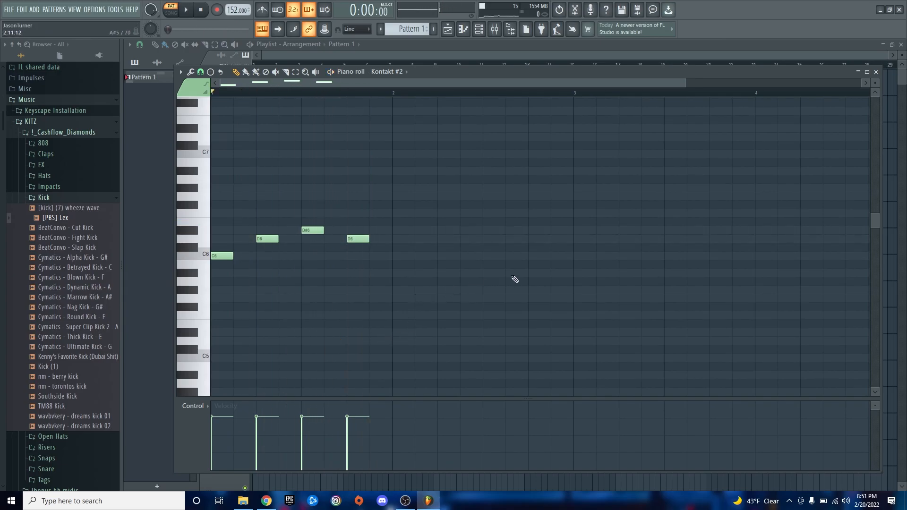
- Draw a descending G6, F6, D#6 and D6 phrase in bar 2 and play the pattern back
{"action": "left_click", "coordinate": [403, 196]}
{"action": "left_click", "coordinate": [426, 214]}
{"action": "left_click", "coordinate": [449, 222]}
{"action": "right_click", "coordinate": [448, 221]}
{"action": "left_click", "coordinate": [448, 230]}
{"action": "left_click", "coordinate": [492, 239]}
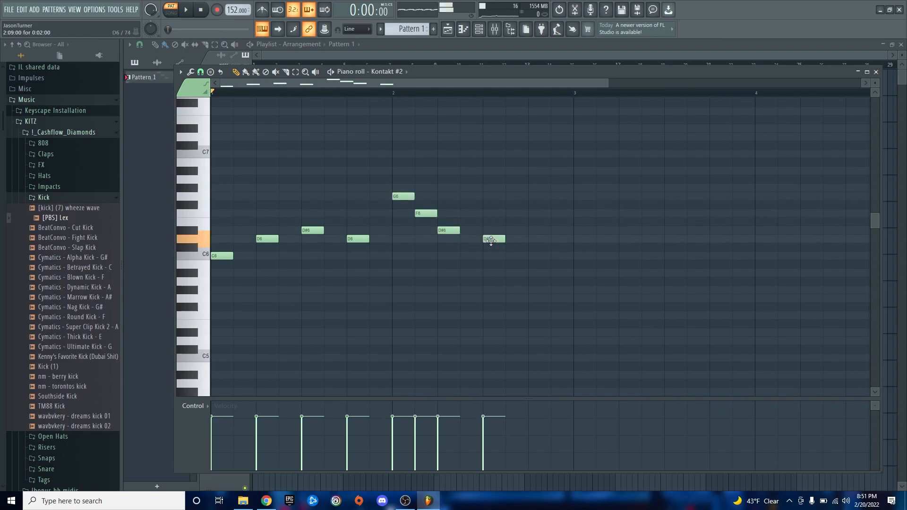
{"action": "key", "text": "space"}
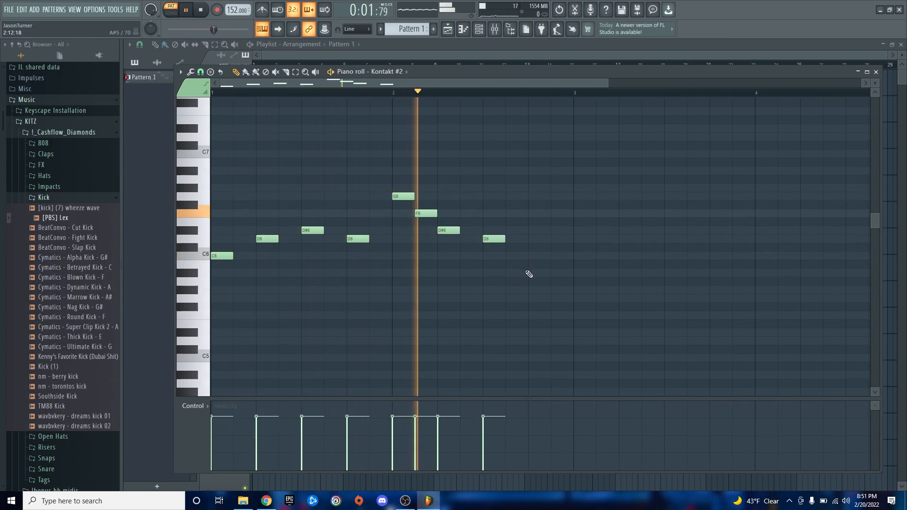
{"action": "key", "text": "space"}
- Move bar 2's D6 directly after the D#6 and add C6 and A#5 on the bar's last two beats
{"action": "left_click_drag", "start_coordinate": [494, 239], "coordinate": [471, 239]}
{"action": "left_click", "coordinate": [491, 257]}
{"action": "left_click", "coordinate": [537, 273]}
{"action": "key", "text": "space"}
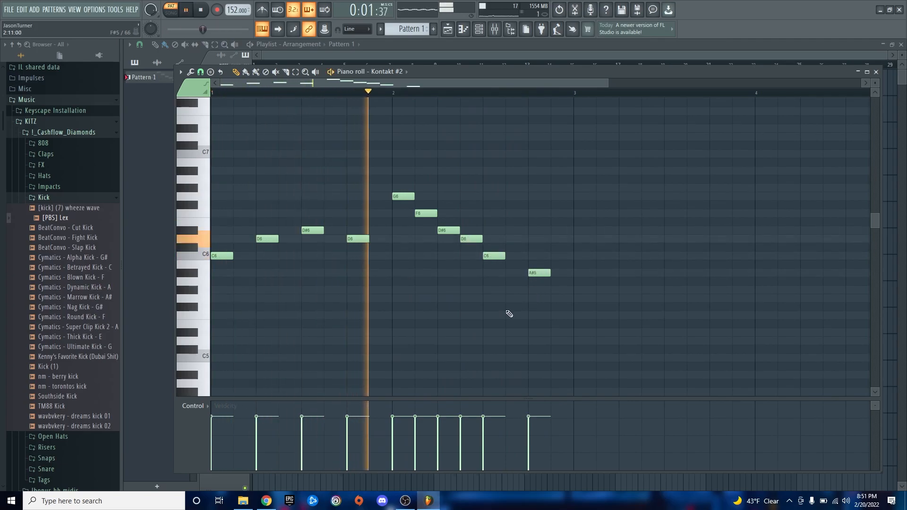
{"action": "key", "text": "space"}
- Apply quick legato to the melody, then move bar 2's last note up to D6 and extend it to the bar's end
{"action": "key", "text": "ctrl+l"}
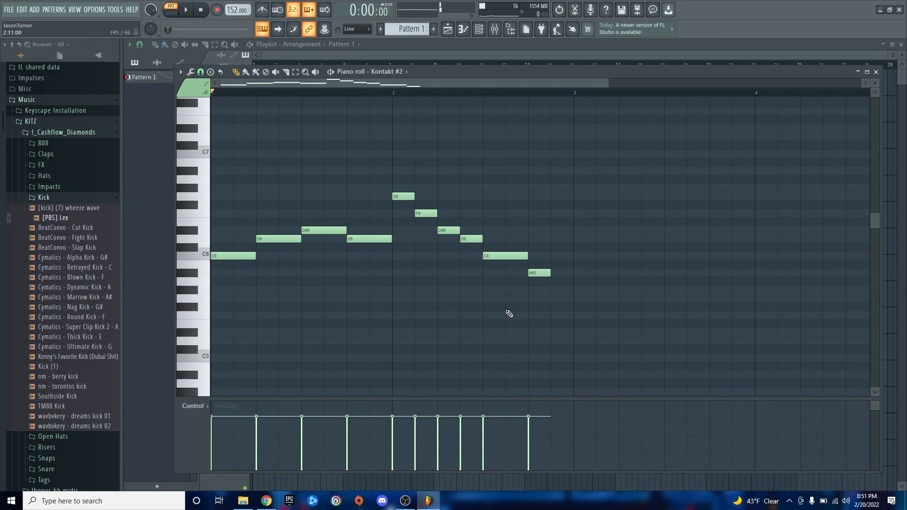
{"action": "key", "text": "space"}
{"action": "left_click_drag", "start_coordinate": [548, 273], "coordinate": [548, 238]}
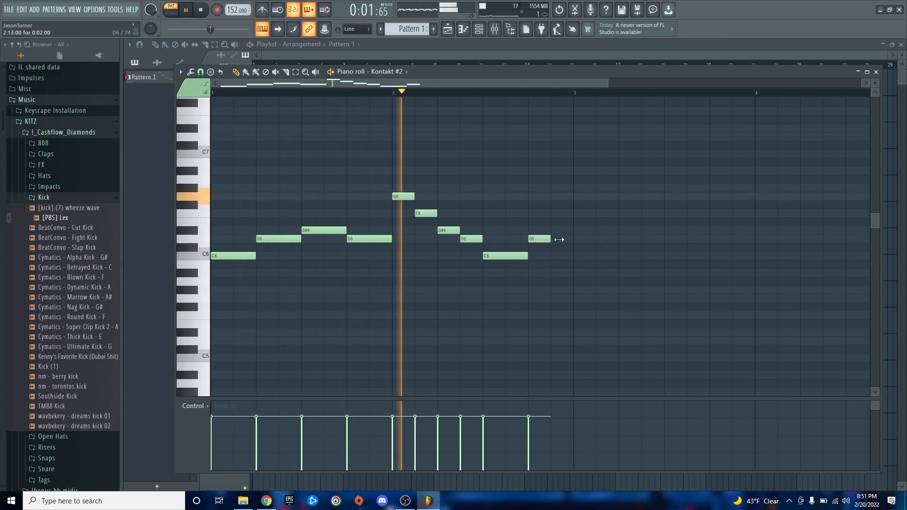
{"action": "key", "text": "space"}
- Duplicate the two-bar melody into bars 3 and 4 and play it back
{"action": "scroll", "coordinate": [418, 269], "scroll_direction": "down", "scroll_amount": 2, "text": "ctrl"}
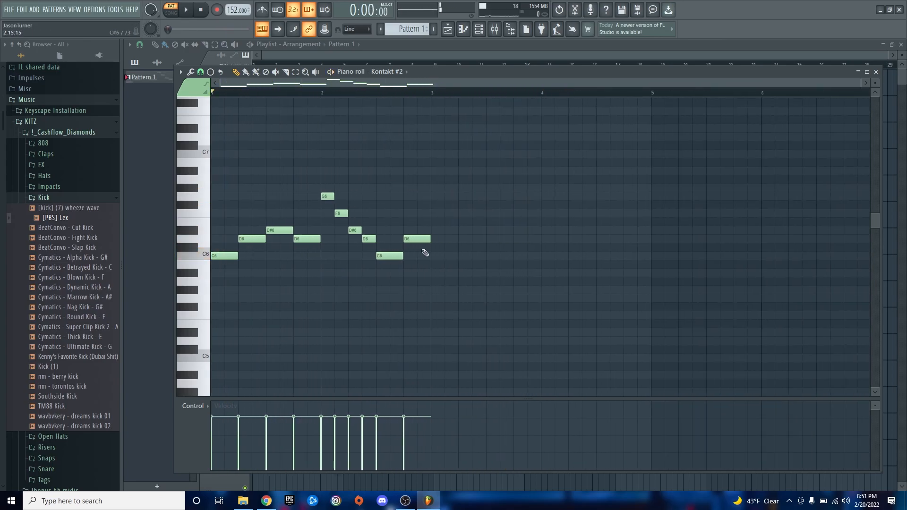
{"action": "left_click_drag", "start_coordinate": [466, 151], "coordinate": [227, 299]}
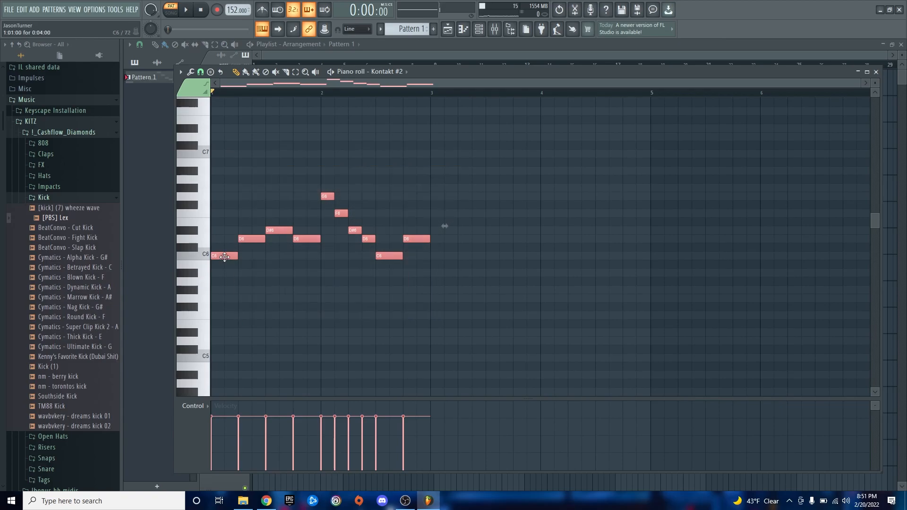
{"action": "key", "text": "ctrl+b"}
{"action": "key", "text": "ctrl+d"}
{"action": "key", "text": "space"}
{"action": "scroll", "coordinate": [330, 292], "scroll_direction": "up", "scroll_amount": 2, "text": "ctrl"}
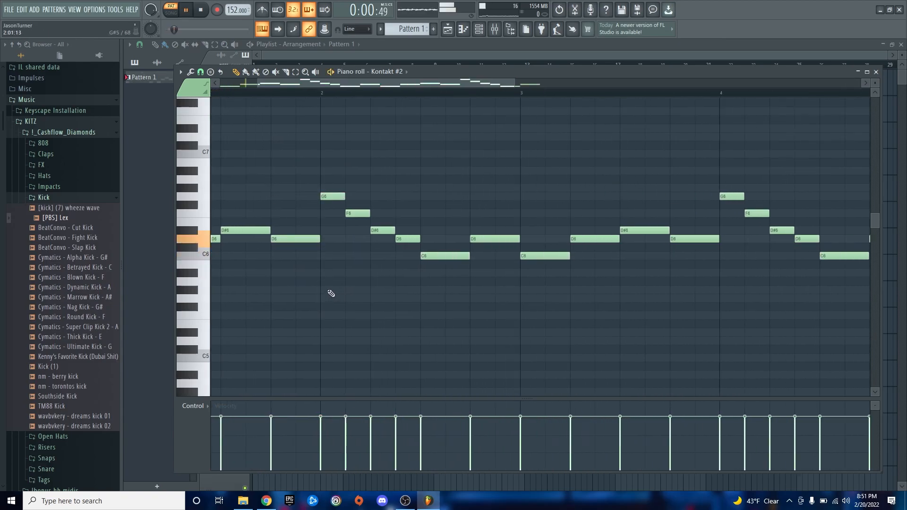
{"action": "key", "text": "space"}
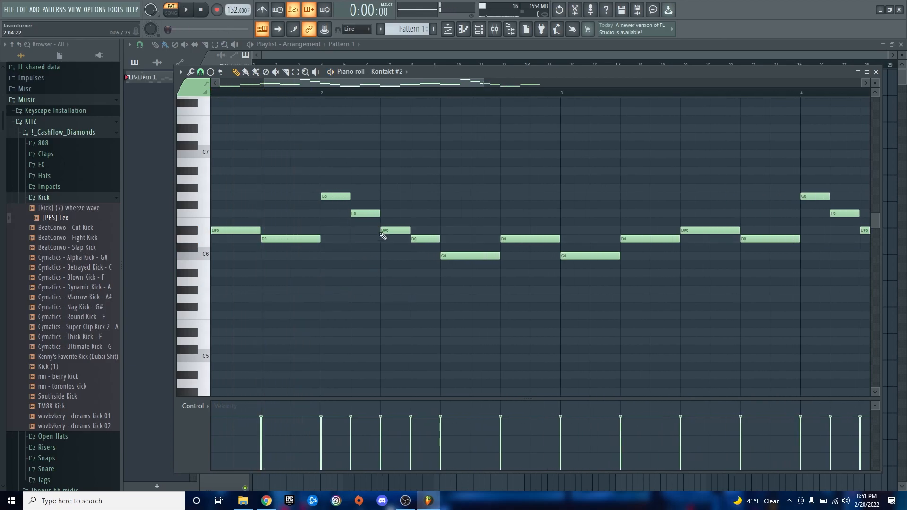
- Rework the first half of bar 2 into a D#6, F6, G6, F6 run of short notes
{"action": "right_click", "coordinate": [333, 198]}
{"action": "left_click", "coordinate": [387, 198]}
{"action": "left_click", "coordinate": [414, 212]}
{"action": "key", "text": "space"}
{"action": "right_click", "coordinate": [413, 240]}
{"action": "scroll", "coordinate": [472, 283], "scroll_direction": "up", "scroll_amount": 1, "text": "ctrl"}
{"action": "key", "text": "space"}
- Raise the C6 on bar 2's third beat to D#6 and play the four-bar melody
{"action": "left_click_drag", "start_coordinate": [460, 256], "coordinate": [460, 230]}
{"action": "scroll", "coordinate": [435, 282], "scroll_direction": "down", "scroll_amount": 1, "text": "ctrl"}
{"action": "key", "text": "space"}
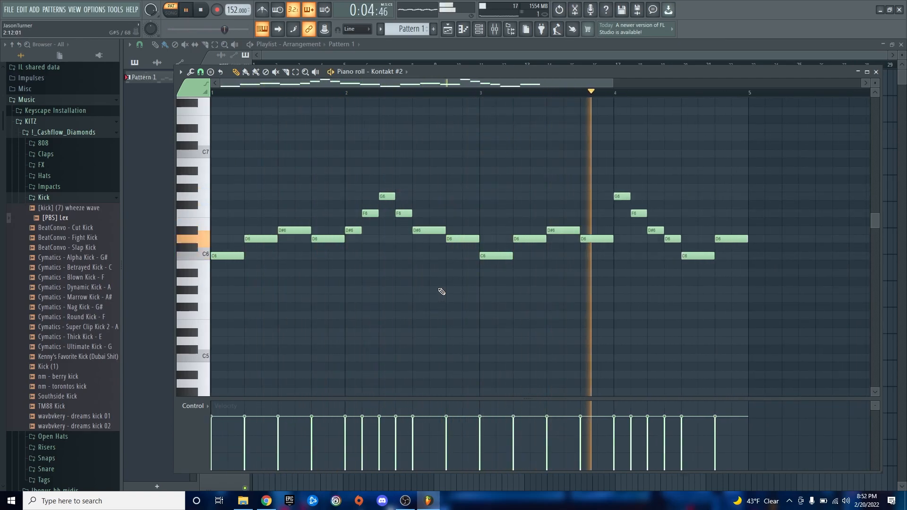
{"action": "key", "text": "space"}
{"action": "scroll", "coordinate": [442, 291], "scroll_direction": "down", "scroll_amount": 1, "text": "ctrl"}
{"action": "key", "text": "space"}
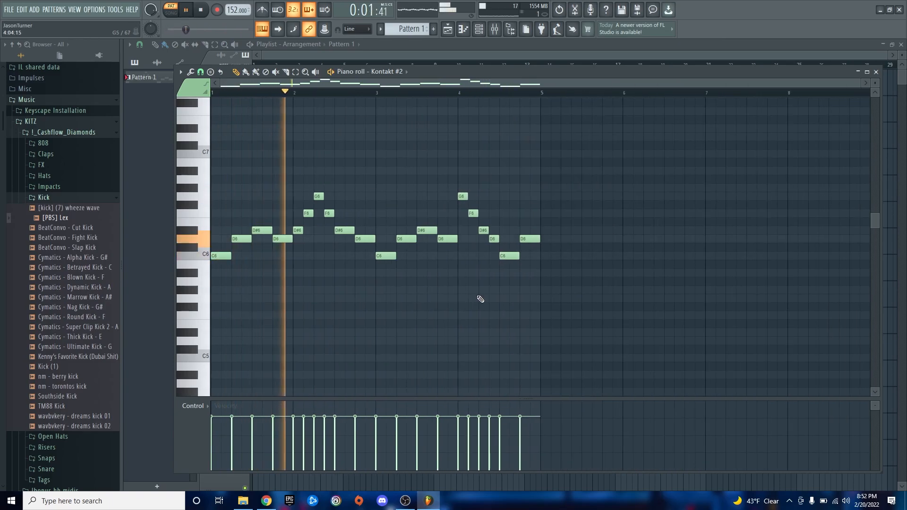
{"action": "key", "text": "space"}
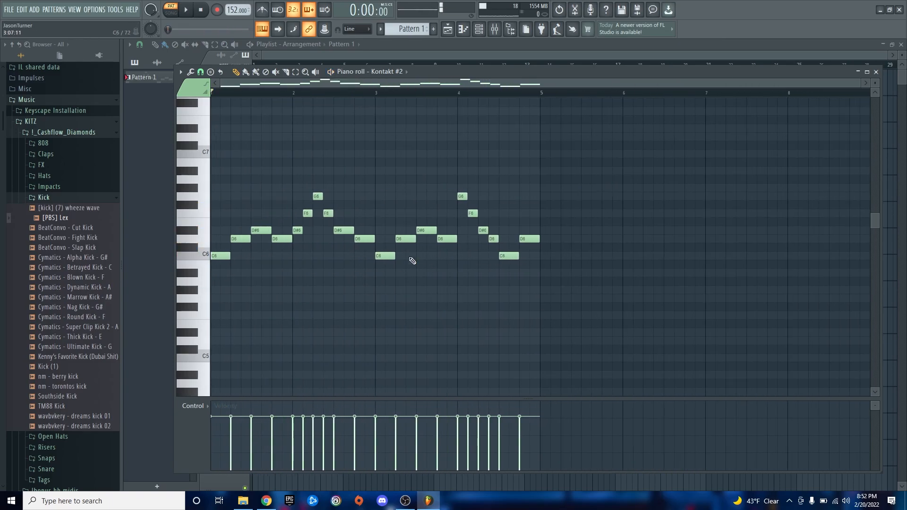
- Duplicate the four-bar melody into bars 5 to 8 and play it from bar 3
{"action": "left_click_drag", "start_coordinate": [649, 134], "coordinate": [186, 331], "text": "ctrl"}
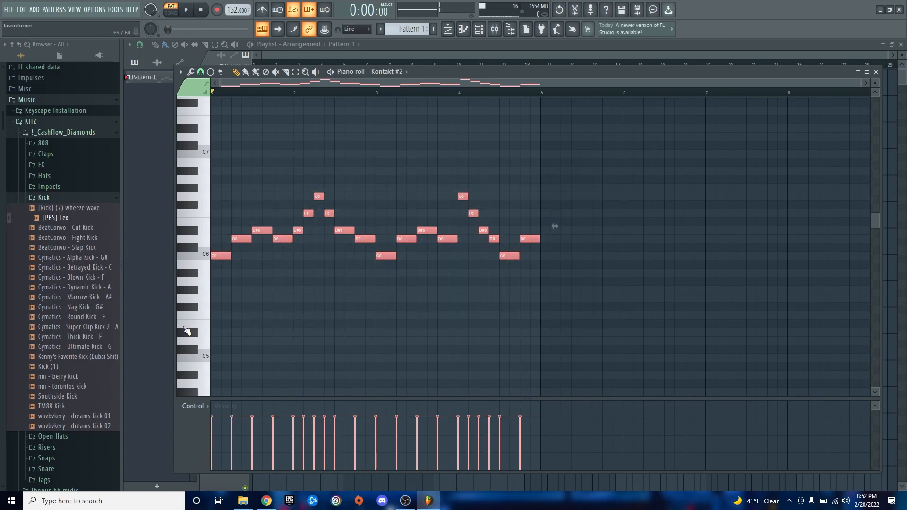
{"action": "key", "text": "ctrl+b"}
{"action": "key", "text": "ctrl+d"}
{"action": "scroll", "coordinate": [471, 310], "scroll_direction": "up", "scroll_amount": 1, "text": "ctrl"}
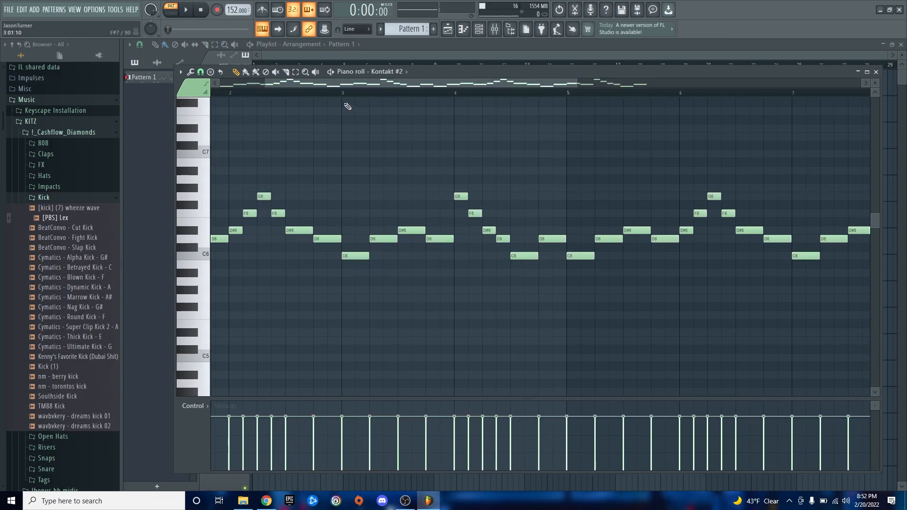
{"action": "left_click", "coordinate": [343, 95]}
{"action": "scroll", "coordinate": [542, 310], "scroll_direction": "up", "scroll_amount": 3, "text": "ctrl"}
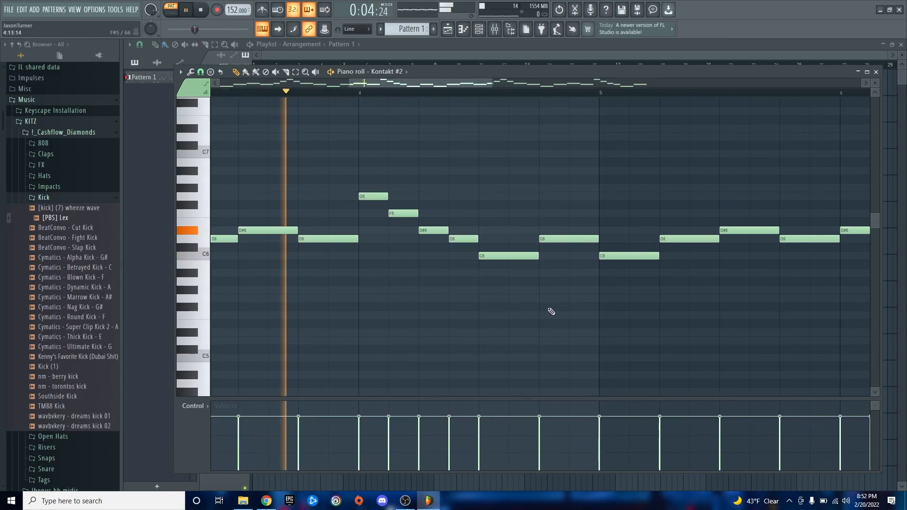
- Replace the short G6 that opens bar 4 with a D#6 leading into the F6
{"action": "scroll", "coordinate": [407, 236], "scroll_direction": "down", "scroll_amount": 1, "text": "ctrl"}
{"action": "key", "text": "space"}
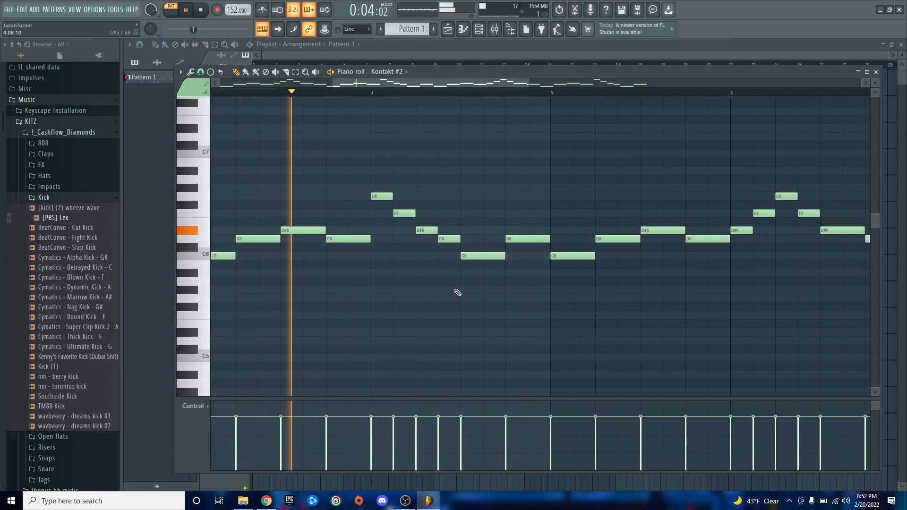
{"action": "key", "text": "space"}
{"action": "key", "text": "space"}
{"action": "key", "text": "space"}
{"action": "right_click", "coordinate": [379, 195]}
{"action": "left_click", "coordinate": [375, 231]}
{"action": "right_click", "coordinate": [409, 232]}
{"action": "left_click_drag", "start_coordinate": [399, 211], "coordinate": [377, 233]}
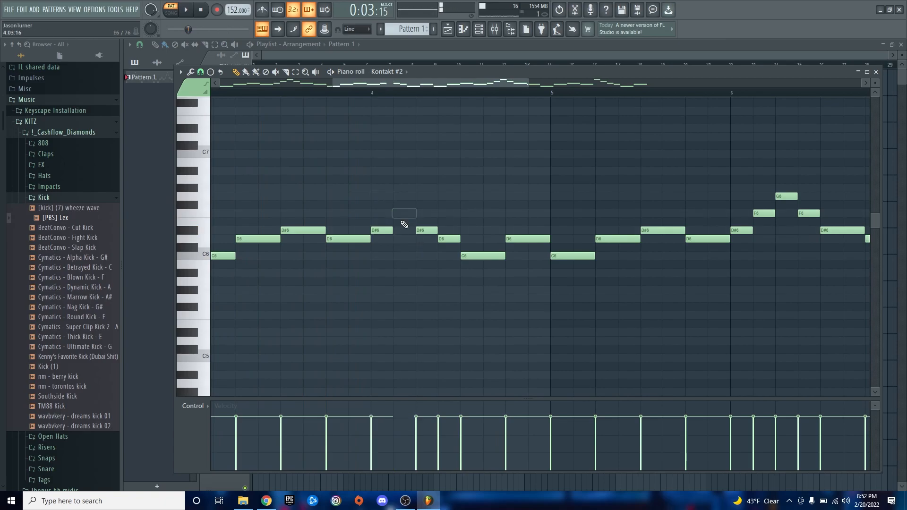
- Play the full eight-bar melody to check the new opening of bar 4
{"action": "key", "text": "space"}
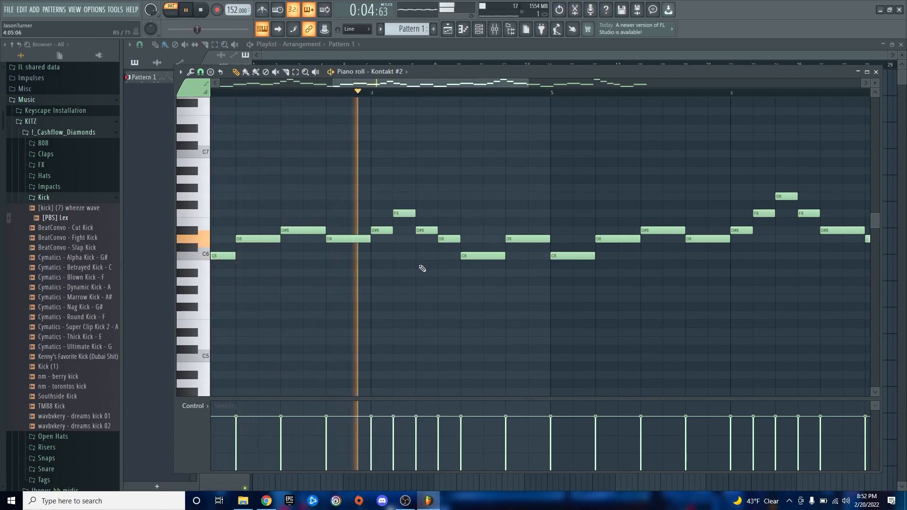
{"action": "key", "text": "space"}
{"action": "scroll", "coordinate": [449, 253], "scroll_direction": "down", "scroll_amount": 5, "text": "ctrl"}
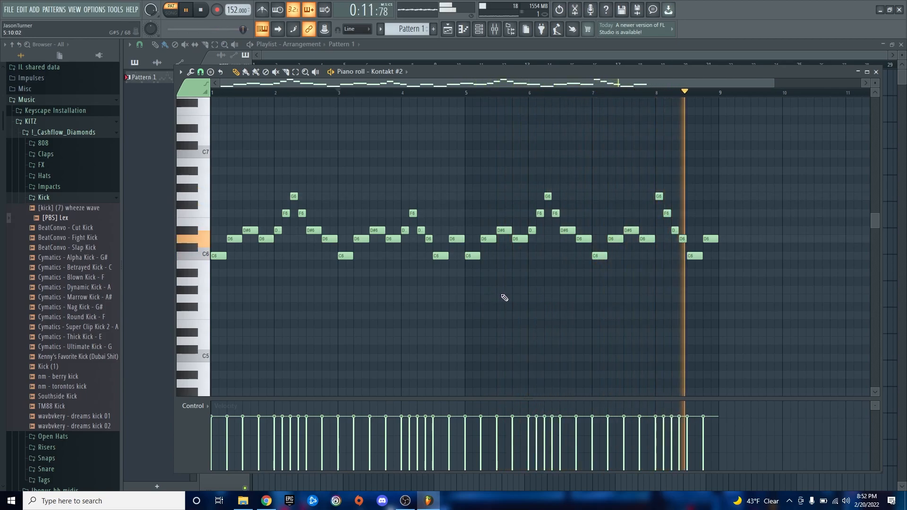
{"action": "key", "text": "space"}
{"action": "key", "text": "space"}
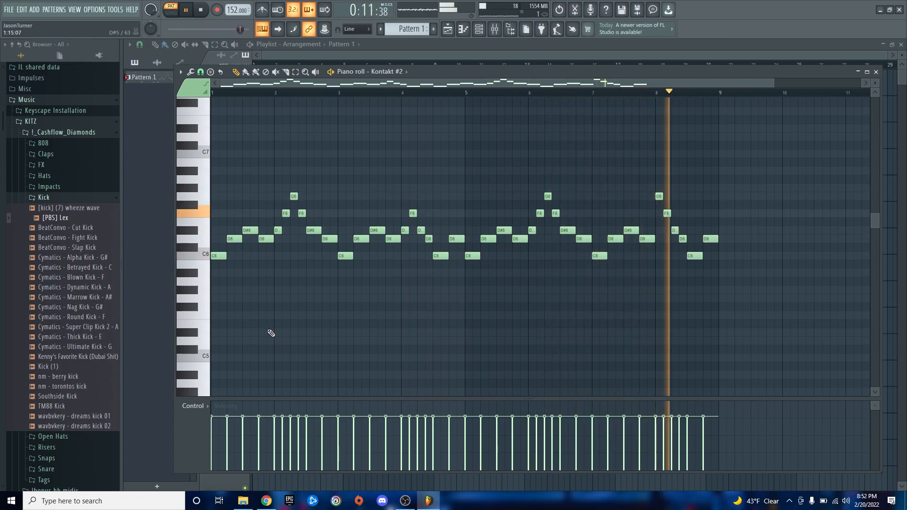
{"action": "key", "text": "space"}
- Add a one-bar C5 note in bar 1 beneath the melody
{"action": "scroll", "coordinate": [252, 339], "scroll_direction": "down", "scroll_amount": 3}
{"action": "scroll", "coordinate": [252, 339], "scroll_direction": "down", "scroll_amount": 1}
{"action": "left_click", "coordinate": [215, 279]}
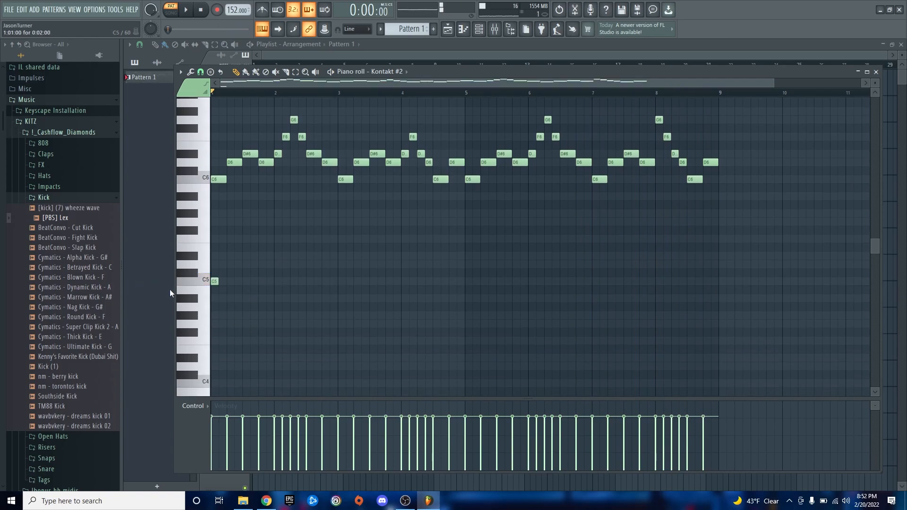
{"action": "left_click_drag", "start_coordinate": [218, 281], "coordinate": [251, 281]}
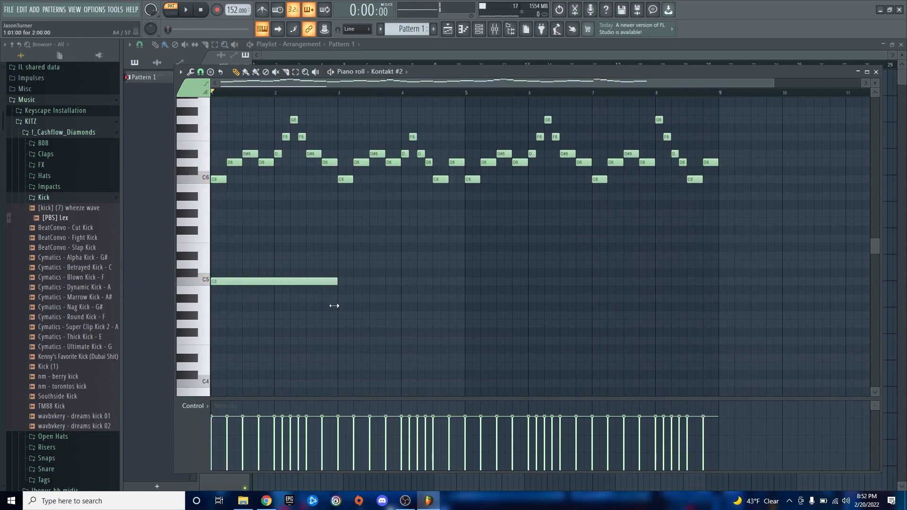
{"action": "key", "text": "space"}
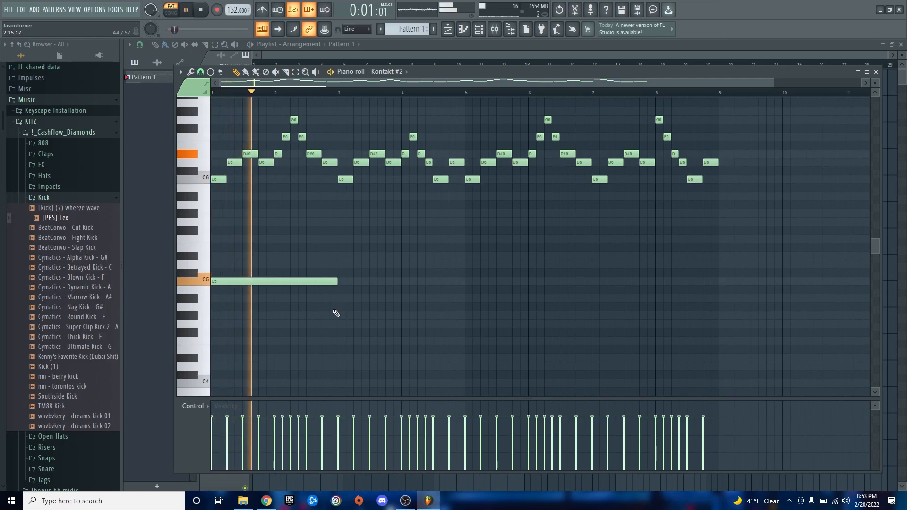
{"action": "key", "text": "space"}
{"action": "left_click_drag", "start_coordinate": [336, 283], "coordinate": [266, 289]}
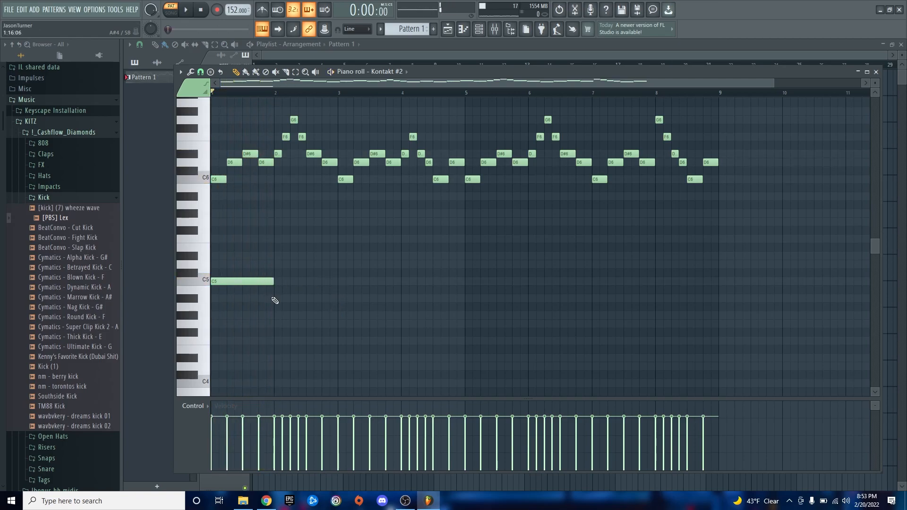
- Add one-bar A#4, G#4 and G4 notes in bars 2, 3 and 4 to continue the descending line
{"action": "left_click", "coordinate": [275, 298]}
{"action": "left_click", "coordinate": [342, 315]}
{"action": "key", "text": "space"}
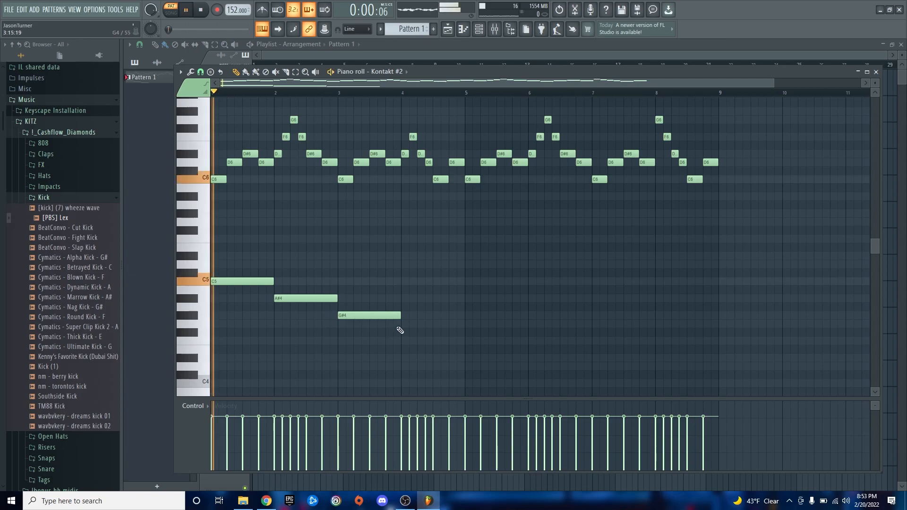
{"action": "left_click", "coordinate": [405, 325]}
- Duplicate the four descending one-bar notes from bars 1 to 4 into bars 5 to 8
{"action": "left_click_drag", "start_coordinate": [248, 257], "coordinate": [470, 347]}
{"action": "key", "text": "ctrl+b"}
{"action": "left_click", "coordinate": [285, 358], "text": "ctrl"}
{"action": "key", "text": "space"}
{"action": "scroll", "coordinate": [222, 331], "scroll_direction": "down", "scroll_amount": 3}
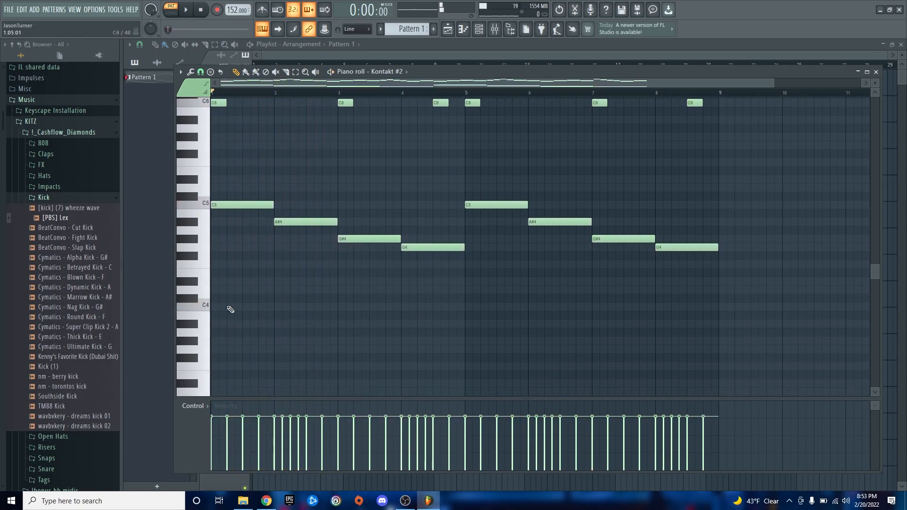
{"action": "left_click", "coordinate": [231, 308]}
{"action": "left_click_drag", "start_coordinate": [273, 307], "coordinate": [334, 316]}
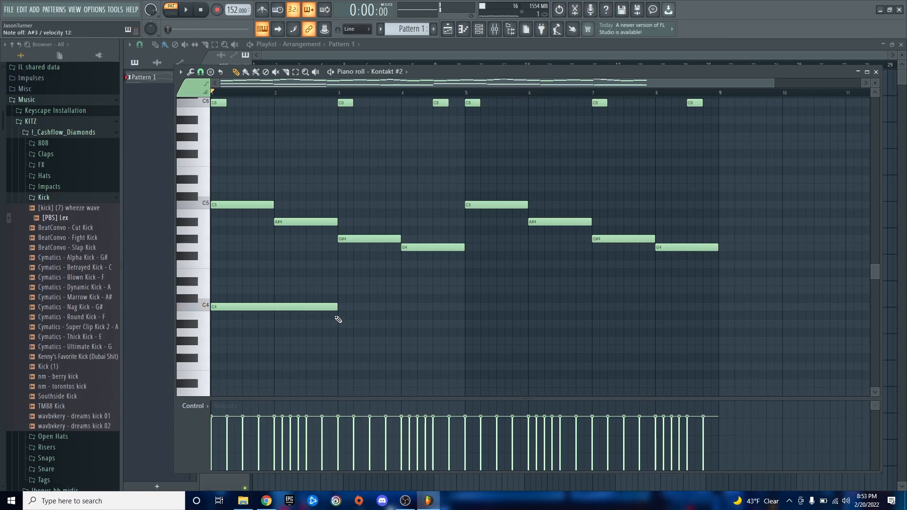
{"action": "right_click", "coordinate": [306, 305]}
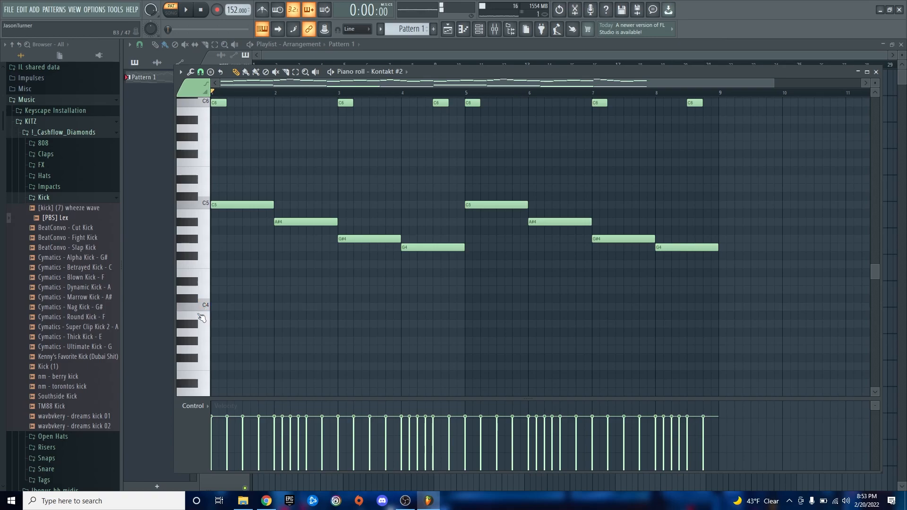
- Add two-bar bass notes F4, D#4, D4 and C4 in sequence across bars 1 to 8, at reduced velocity
{"action": "left_click", "coordinate": [188, 326]}
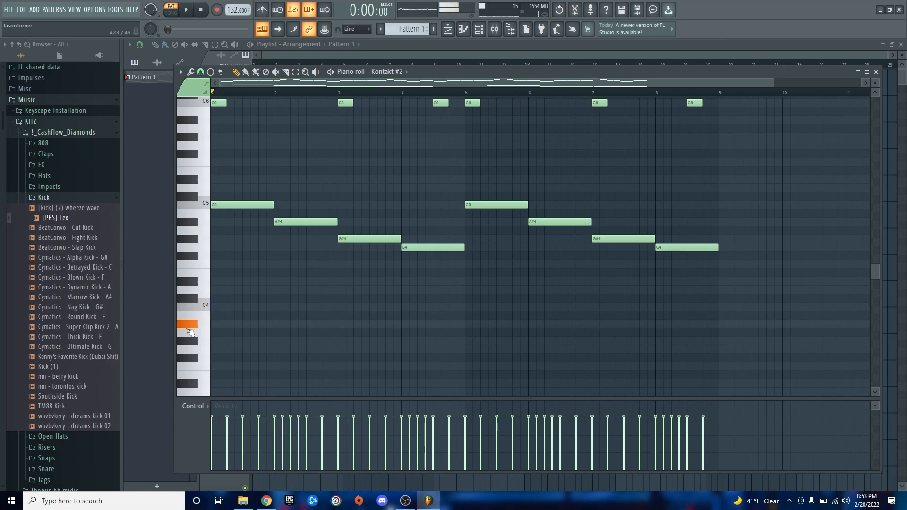
{"action": "left_click", "coordinate": [593, 308]}
{"action": "left_click_drag", "start_coordinate": [420, 315], "coordinate": [193, 265]}
{"action": "key", "text": "space"}
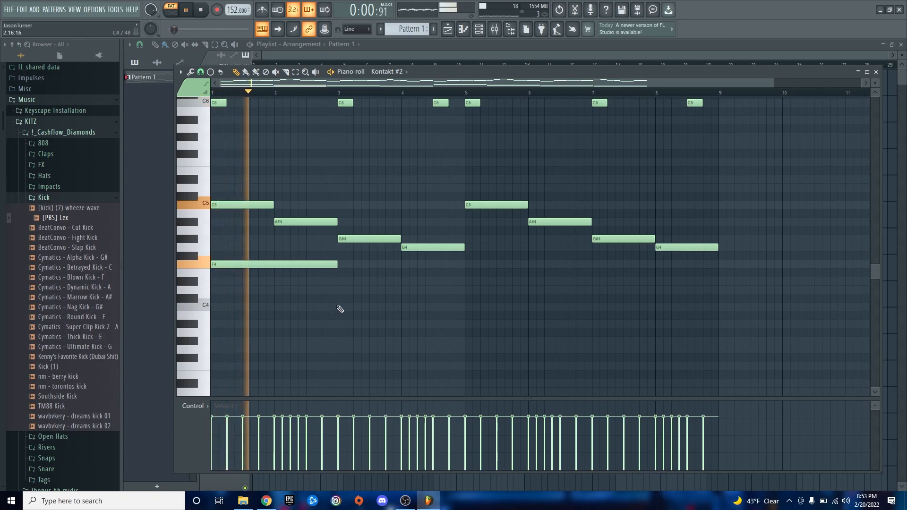
{"action": "left_click", "coordinate": [340, 282]}
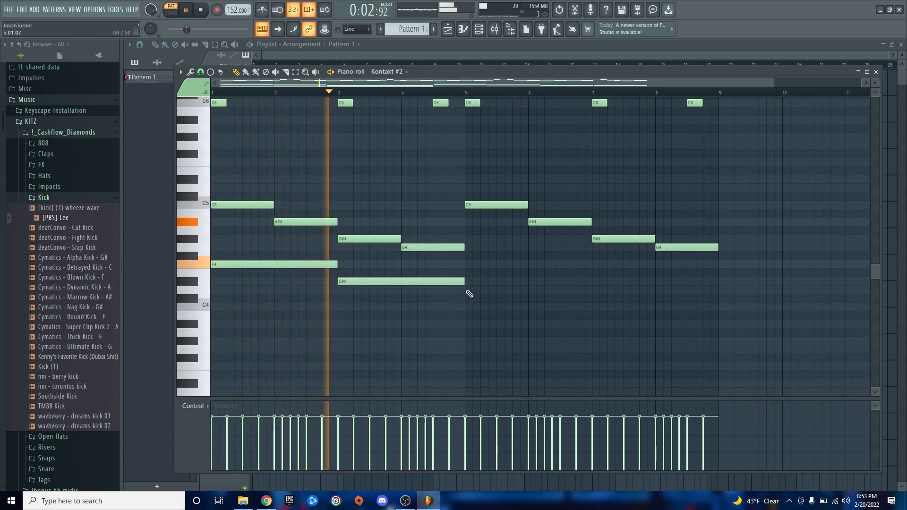
{"action": "left_click", "coordinate": [468, 290]}
{"action": "left_click", "coordinate": [597, 308]}
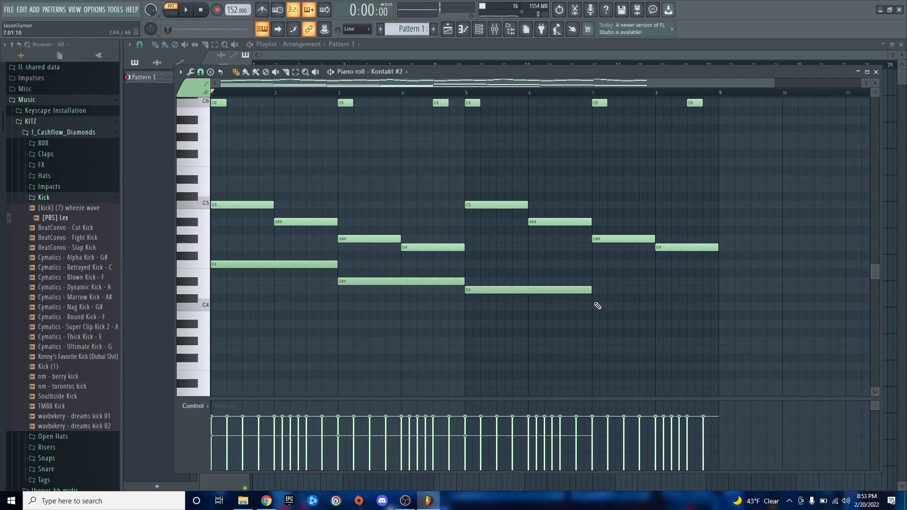
- Slightly lower the velocity of the eight one-bar C5, A#4, G#4 and G4 notes
{"action": "left_click_drag", "start_coordinate": [319, 253], "coordinate": [648, 327]}
{"action": "left_click", "coordinate": [452, 331]}
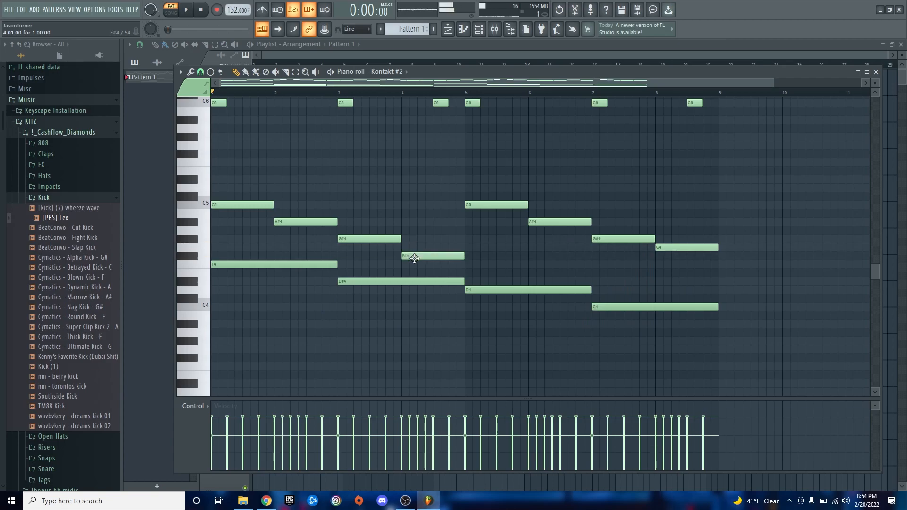
{"action": "left_click_drag", "start_coordinate": [289, 255], "coordinate": [645, 343]}
{"action": "left_click", "coordinate": [483, 268]}
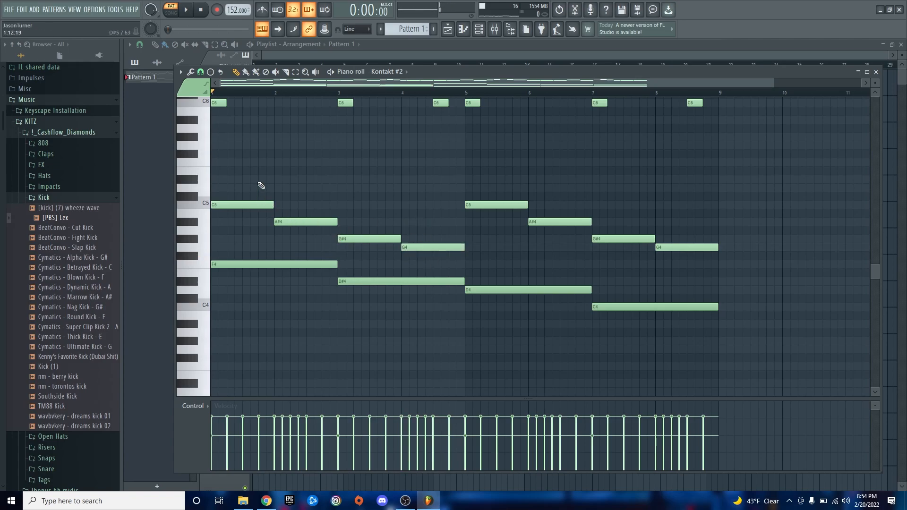
{"action": "left_click_drag", "start_coordinate": [254, 174], "coordinate": [686, 266]}
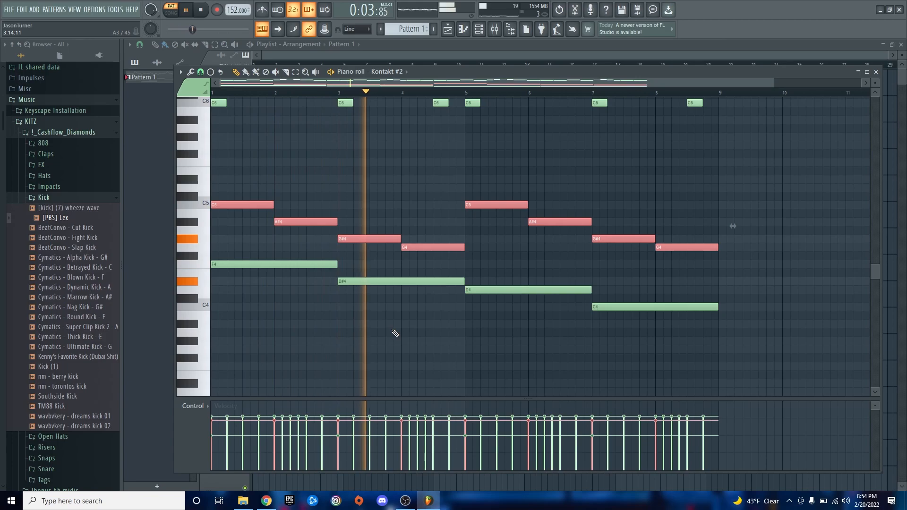
{"action": "left_click", "coordinate": [393, 334]}
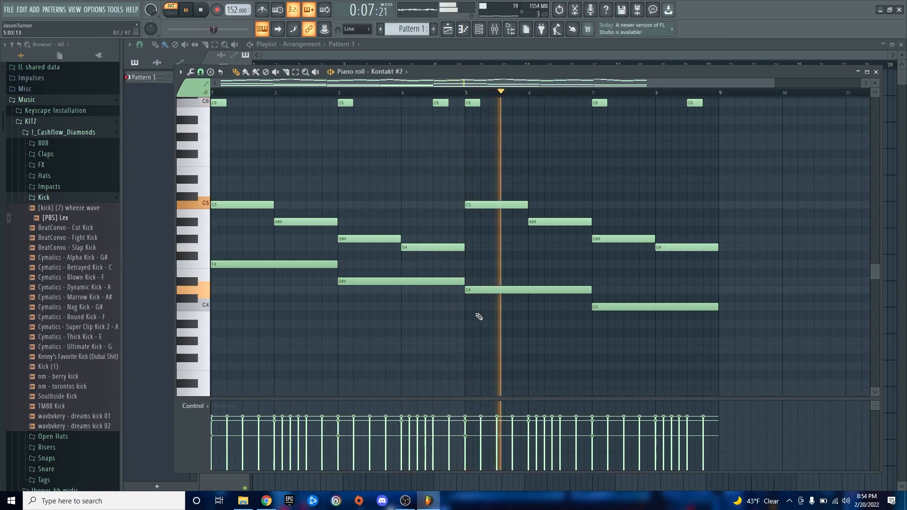
- Lower the velocity of the D4 bass note in bars 5 and 6, playing the pattern to judge it
{"action": "scroll", "coordinate": [486, 290], "scroll_direction": "down", "scroll_amount": 1}
{"action": "left_click", "coordinate": [495, 338]}
{"action": "key", "text": "space"}
{"action": "key", "text": "space"}
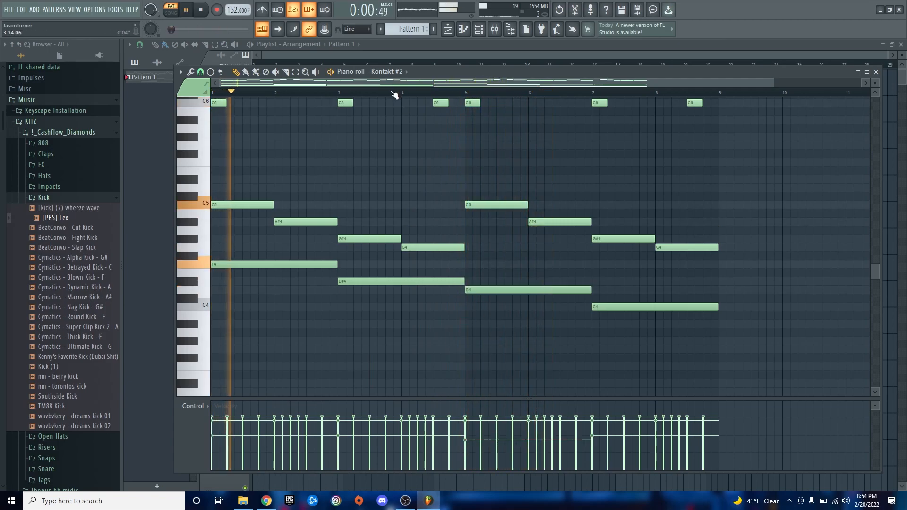
{"action": "left_click", "coordinate": [394, 93]}
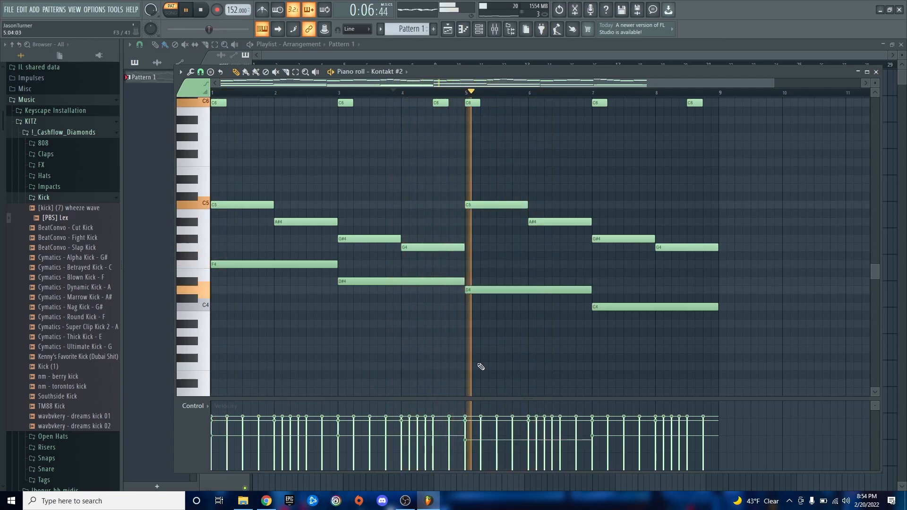
{"action": "scroll", "coordinate": [508, 290], "scroll_direction": "down", "scroll_amount": 1}
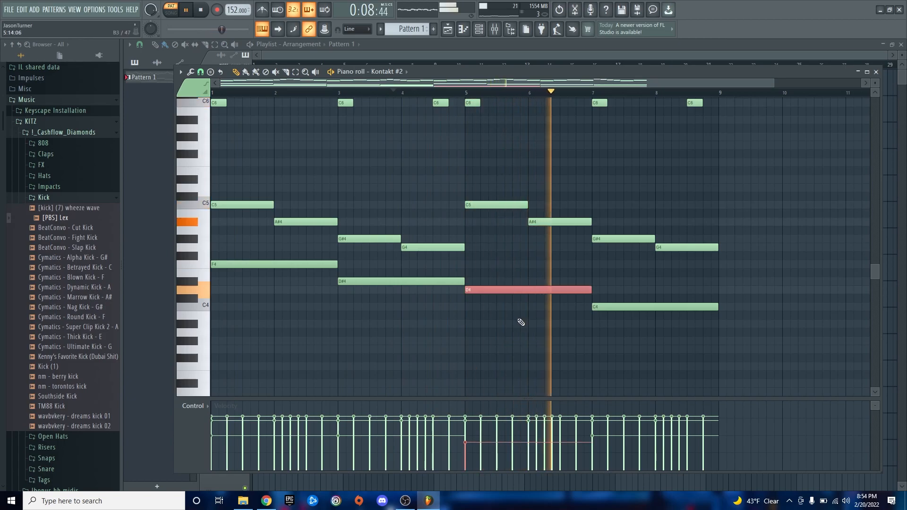
{"action": "left_click", "coordinate": [521, 322]}
{"action": "key", "text": "space"}
{"action": "key", "text": "space"}
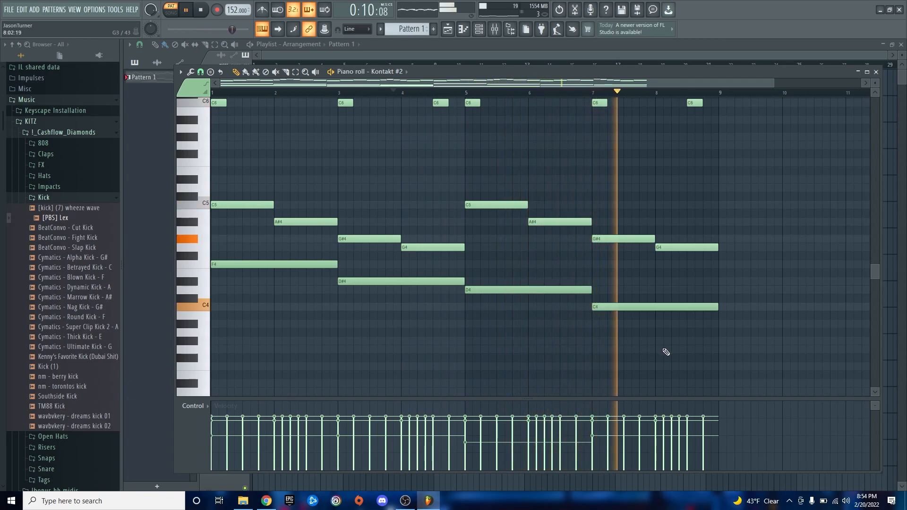
- Slightly lower the velocity of bar 2's F6, G6, F6 peak notes and play the result
{"action": "scroll", "coordinate": [521, 382], "scroll_direction": "up", "scroll_amount": 2}
{"action": "scroll", "coordinate": [345, 247], "scroll_direction": "up", "scroll_amount": 1}
{"action": "scroll", "coordinate": [344, 283], "scroll_direction": "up", "scroll_amount": 2}
{"action": "key", "text": "space"}
{"action": "scroll", "coordinate": [294, 300], "scroll_direction": "up", "scroll_amount": 3}
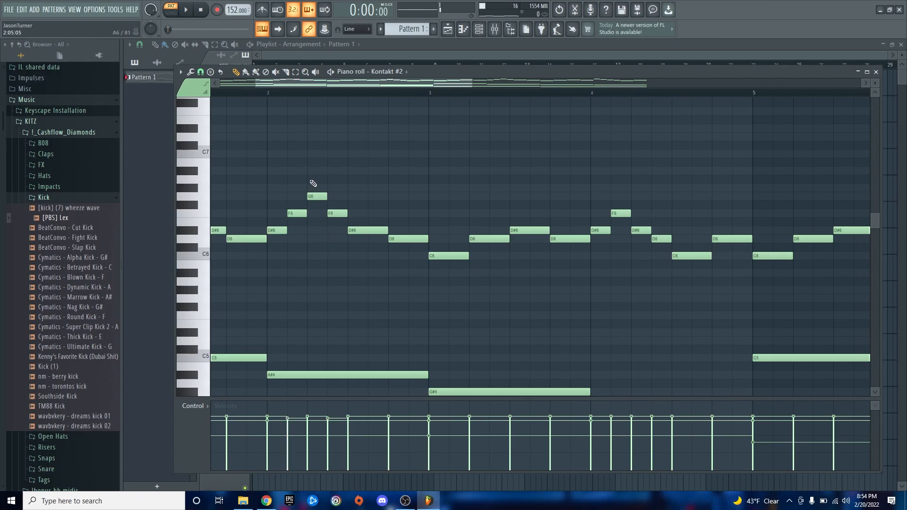
{"action": "scroll", "coordinate": [319, 264], "scroll_direction": "down", "scroll_amount": 3}
{"action": "key", "text": "space"}
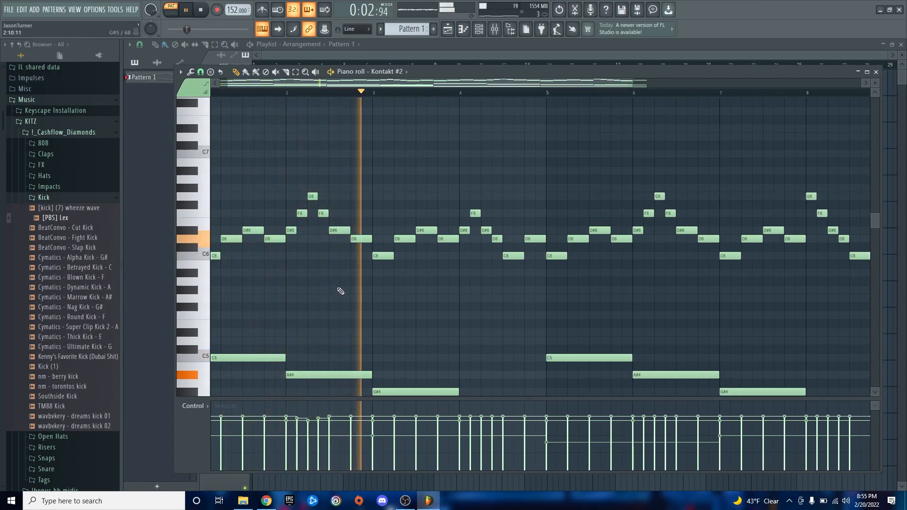
- Slightly lower the velocity of the F6 in bar 4 and restart playback
{"action": "scroll", "coordinate": [519, 296], "scroll_direction": "up", "scroll_amount": 1}
{"action": "scroll", "coordinate": [590, 303], "scroll_direction": "up", "scroll_amount": 1}
{"action": "key", "text": "space"}
{"action": "key", "text": "space"}
- Lower the velocity of the high F6 and G6 notes in bars 6 and 8 and play the pattern
{"action": "scroll", "coordinate": [390, 265], "scroll_direction": "down", "scroll_amount": 2}
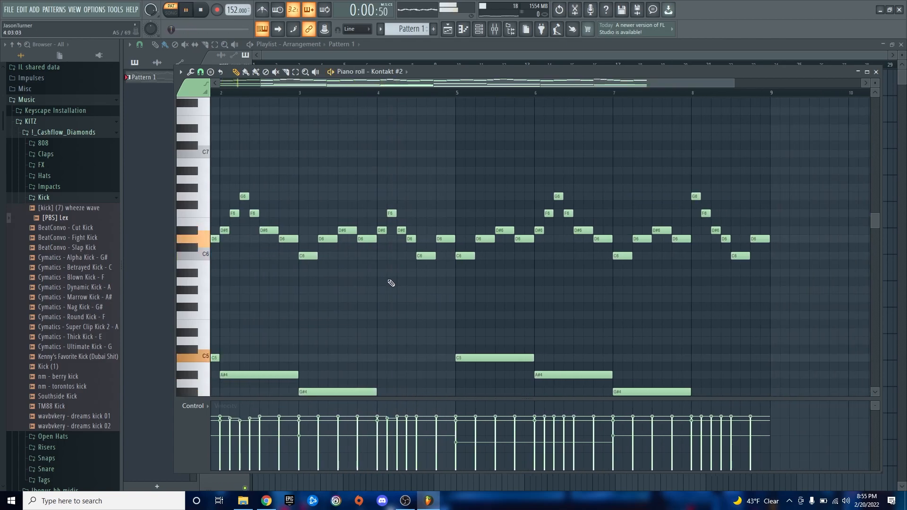
{"action": "scroll", "coordinate": [387, 288], "scroll_direction": "down", "scroll_amount": 2}
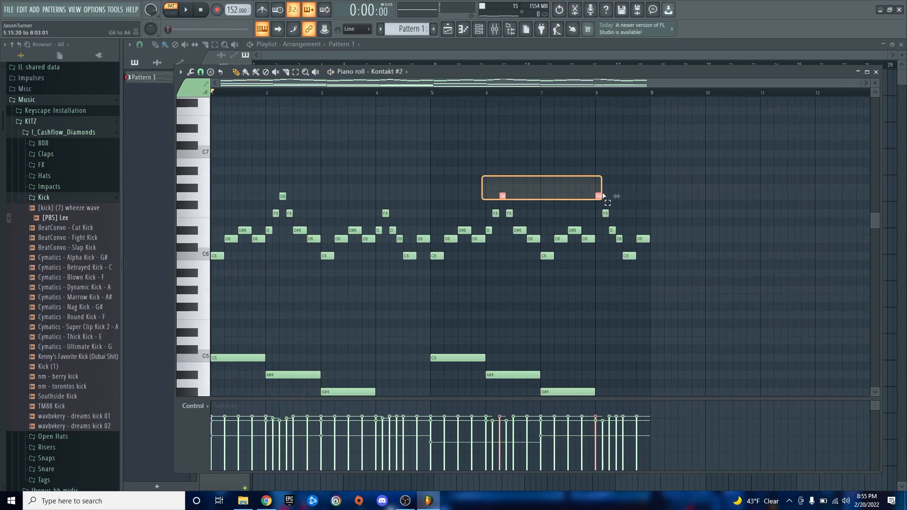
{"action": "left_click_drag", "start_coordinate": [629, 198], "coordinate": [629, 198]}
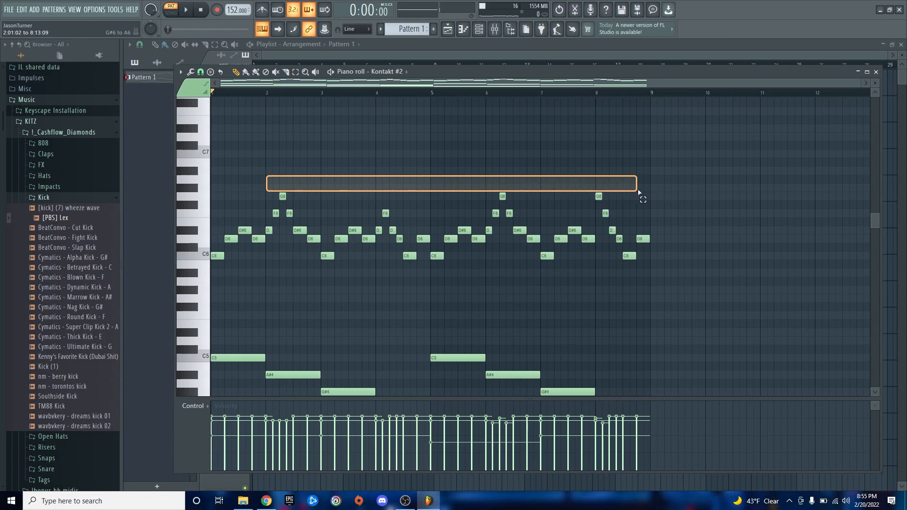
{"action": "left_click_drag", "start_coordinate": [636, 194], "coordinate": [653, 200]}
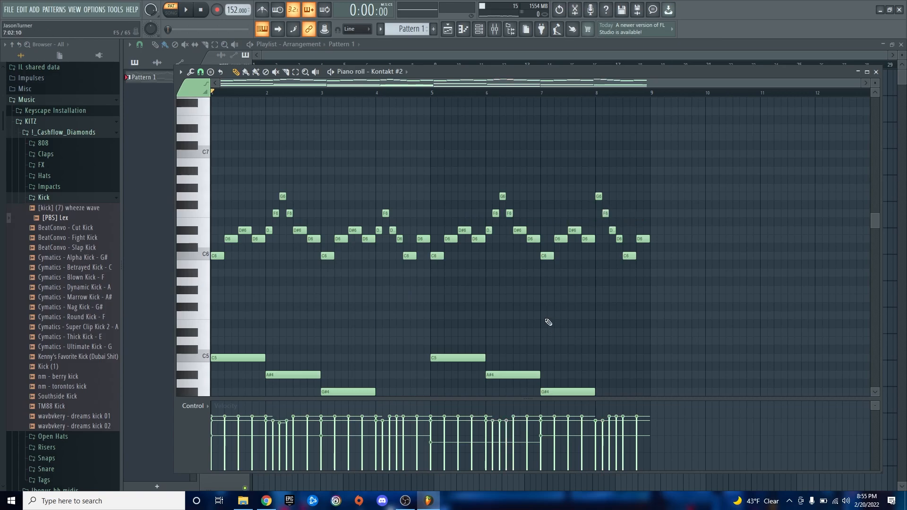
{"action": "left_click_drag", "start_coordinate": [473, 187], "coordinate": [638, 201]}
{"action": "key", "text": "space"}
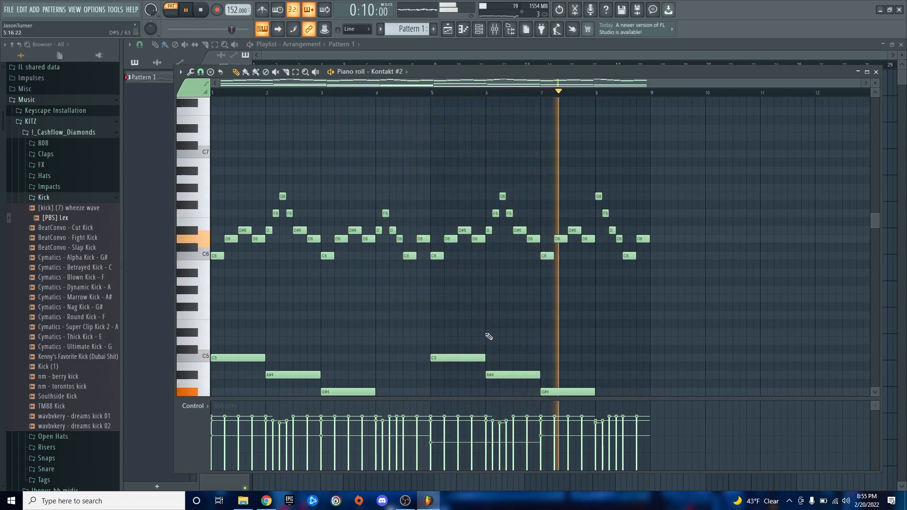
{"action": "left_click", "coordinate": [194, 405]}
{"action": "left_click", "coordinate": [206, 427]}
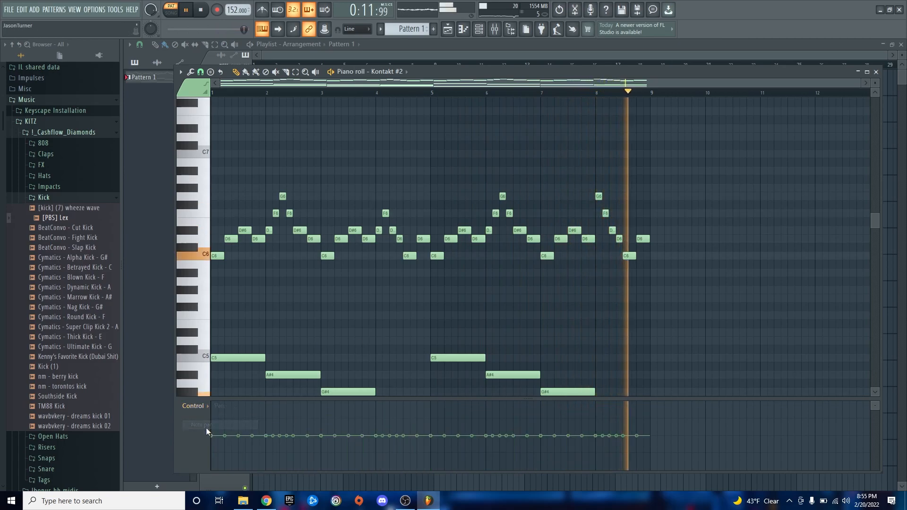
{"action": "left_click", "coordinate": [195, 406]}
{"action": "left_click", "coordinate": [207, 435]}
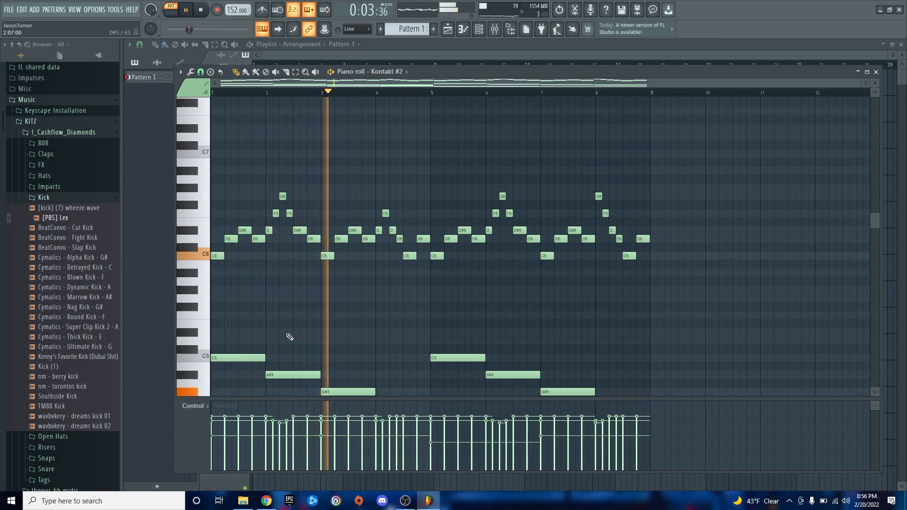
- Slightly lower the velocity of the descending counter-line notes, C5 down to G4, across all eight bars and replay the pattern
{"action": "scroll", "coordinate": [290, 338], "scroll_direction": "down", "scroll_amount": 4}
{"action": "left_click_drag", "start_coordinate": [250, 219], "coordinate": [614, 314]}
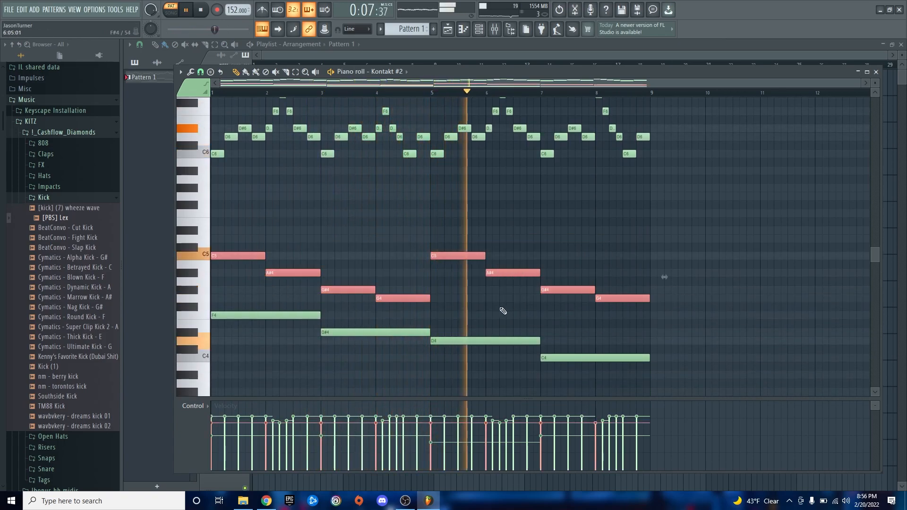
{"action": "left_click", "coordinate": [501, 309], "text": "ctrl"}
{"action": "key", "text": "space"}
{"action": "key", "text": "space"}
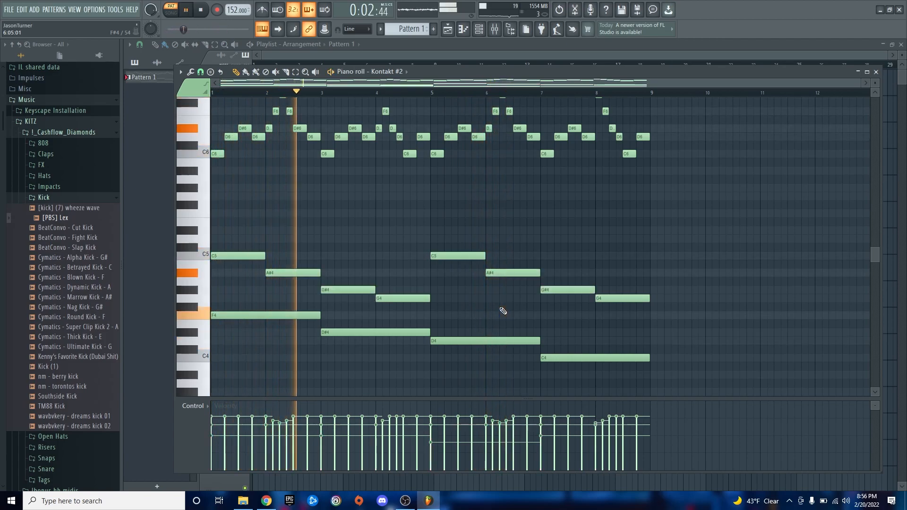
- Slightly lower the velocity of the four long bass notes, F4, D#4, D4 and C4, and stop playback after listening
{"action": "scroll", "coordinate": [326, 330], "scroll_direction": "down", "scroll_amount": 1}
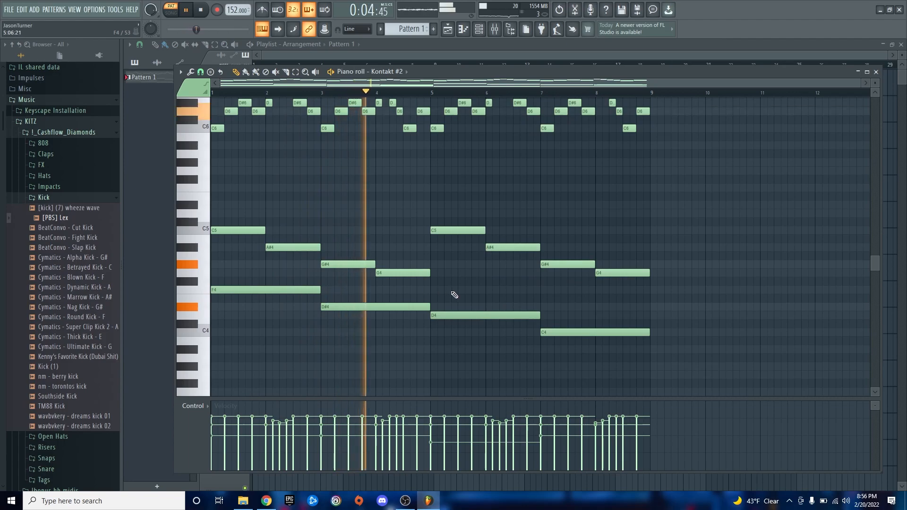
{"action": "left_click_drag", "start_coordinate": [551, 283], "coordinate": [257, 336]}
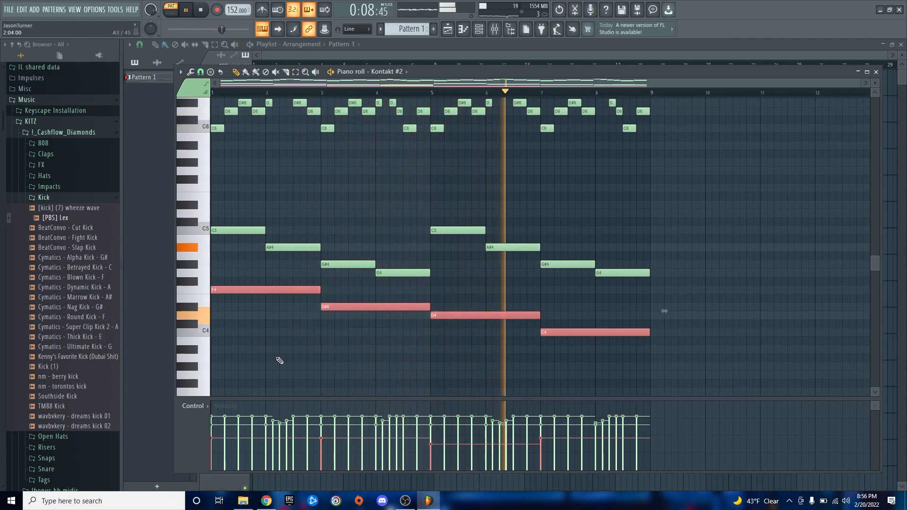
{"action": "left_click", "coordinate": [286, 362]}
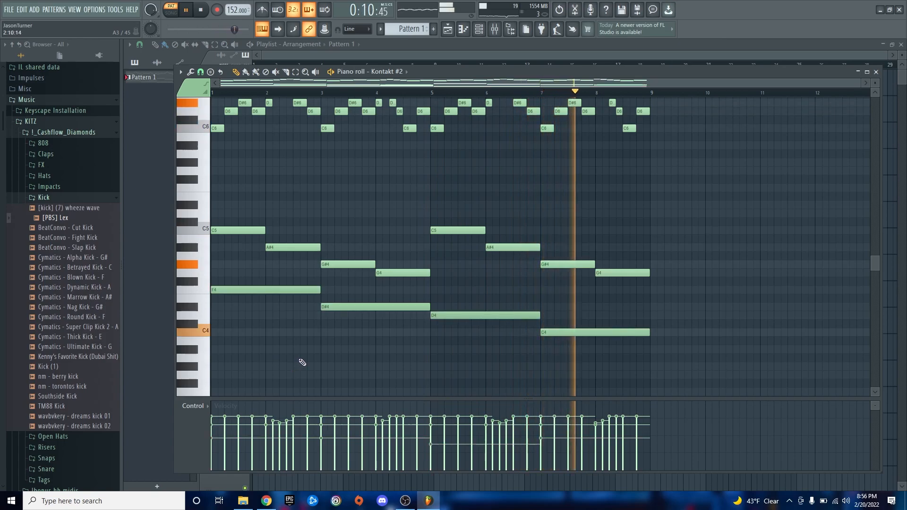
{"action": "key", "text": "space"}
- Randomize the velocities of all notes slightly with the piano roll randomizer, using a bipolar velocity level of -4%
{"action": "key", "text": "alt+r"}
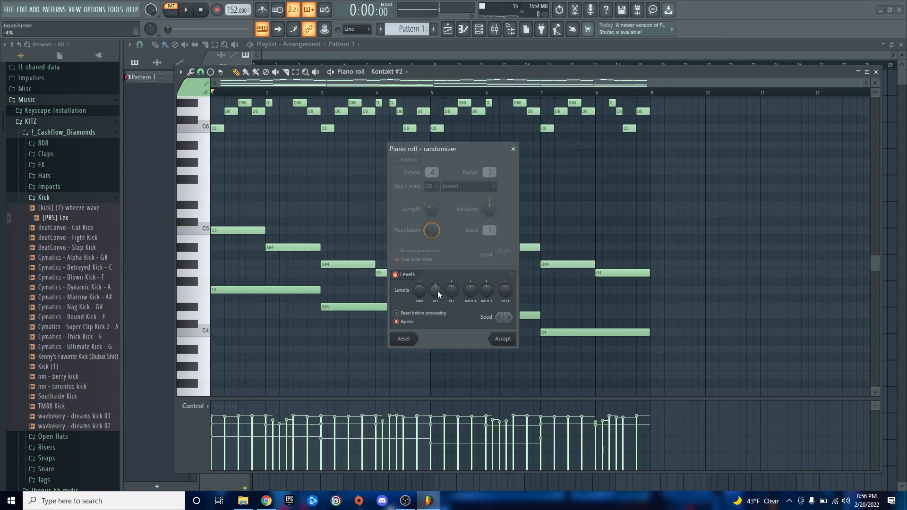
{"action": "key", "text": "Escape"}
{"action": "key", "text": "alt+r"}
{"action": "key", "text": "Escape"}
- Examine the note endings at the close of bar 8 and the notes of bars 5 to 8 up close
{"action": "scroll", "coordinate": [651, 349], "scroll_direction": "up", "scroll_amount": 3}
{"action": "scroll", "coordinate": [652, 358], "scroll_direction": "up", "scroll_amount": 5}
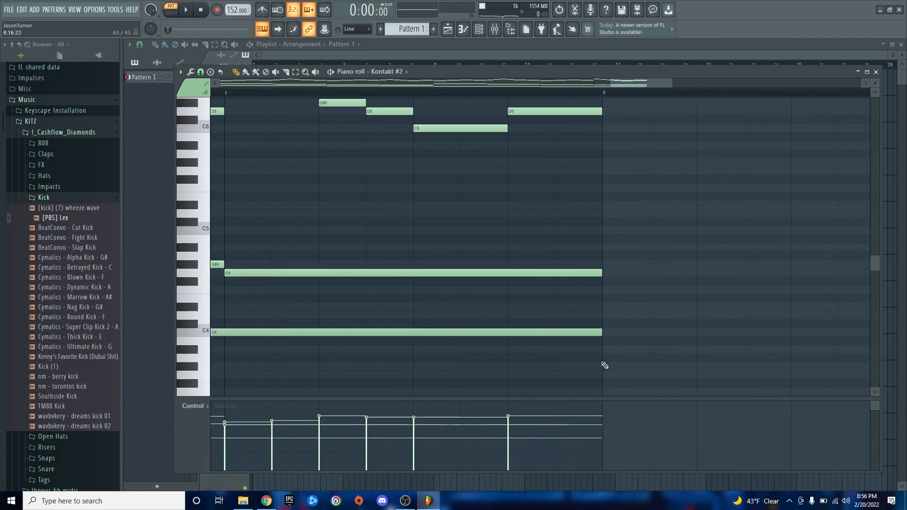
{"action": "scroll", "coordinate": [623, 346], "scroll_direction": "up", "scroll_amount": 3}
{"action": "scroll", "coordinate": [668, 277], "scroll_direction": "down", "scroll_amount": 3}
{"action": "scroll", "coordinate": [700, 291], "scroll_direction": "down", "scroll_amount": 2}
{"action": "scroll", "coordinate": [700, 291], "scroll_direction": "down", "scroll_amount": 3}
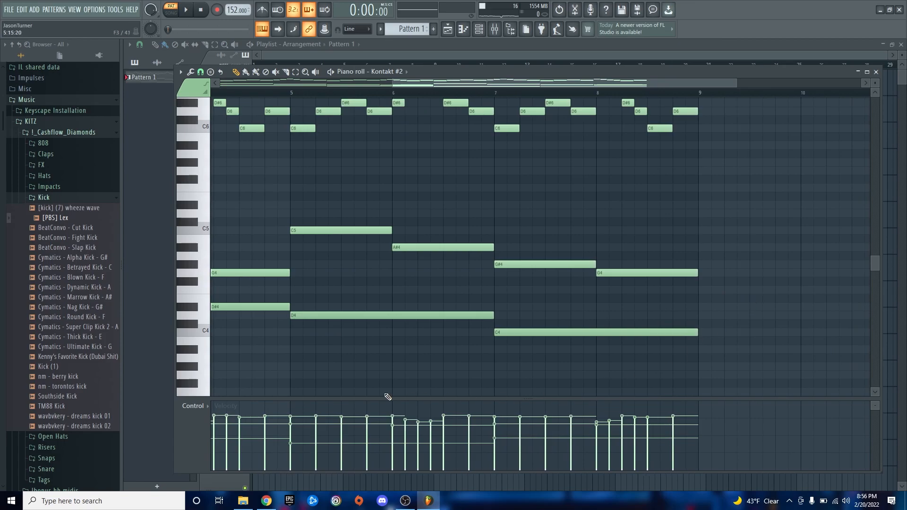
{"action": "scroll", "coordinate": [378, 391], "scroll_direction": "down", "scroll_amount": 3}
{"action": "scroll", "coordinate": [667, 161], "scroll_direction": "up", "scroll_amount": 3}
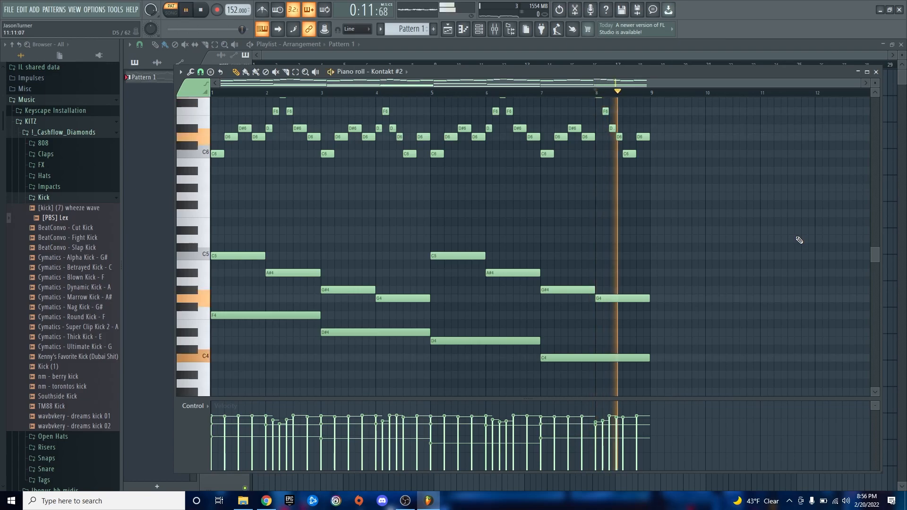
- Try to extend the G4 counter note slightly past the end of bar 8, play it, and undo the change
{"action": "scroll", "coordinate": [587, 324], "scroll_direction": "up", "scroll_amount": 5}
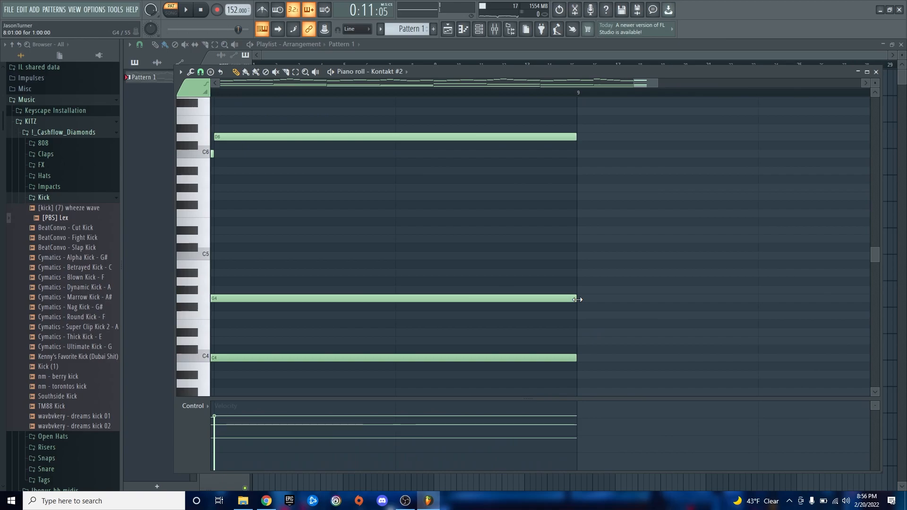
{"action": "left_click_drag", "start_coordinate": [579, 300], "coordinate": [584, 301]}
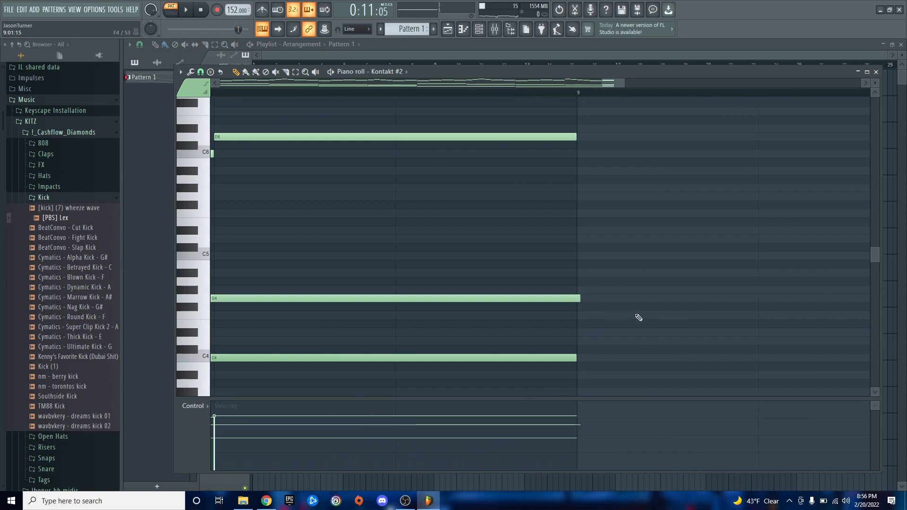
{"action": "scroll", "coordinate": [528, 330], "scroll_direction": "down", "scroll_amount": 6}
{"action": "key", "text": "space"}
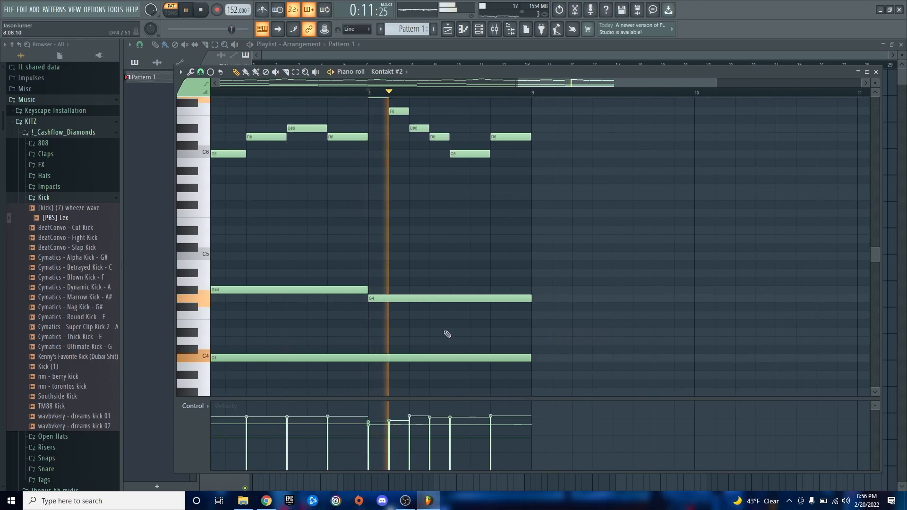
{"action": "key", "text": "space"}
{"action": "key", "text": "ctrl+z"}
{"action": "key", "text": "ctrl+z"}
{"action": "key", "text": "ctrl+z"}
{"action": "key", "text": "ctrl+z"}
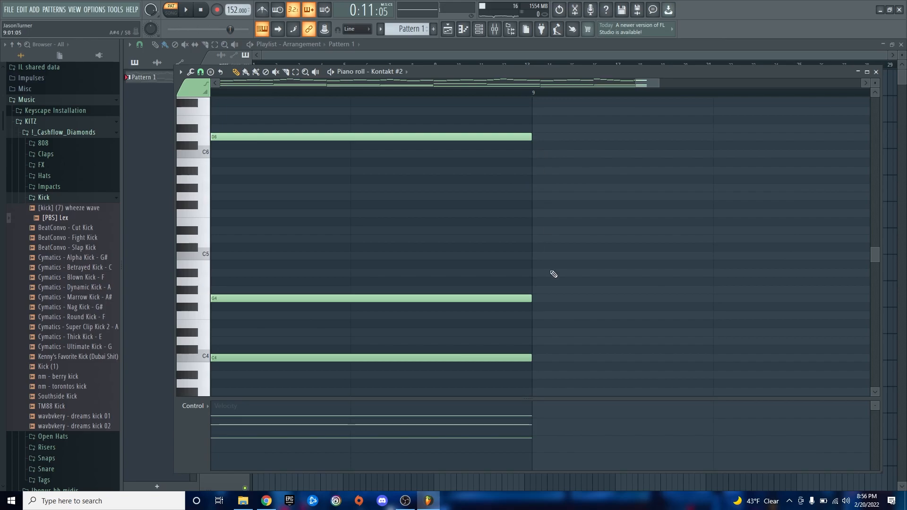
{"action": "key", "text": "ctrl+z"}
{"action": "scroll", "coordinate": [573, 377], "scroll_direction": "down", "scroll_amount": 8}
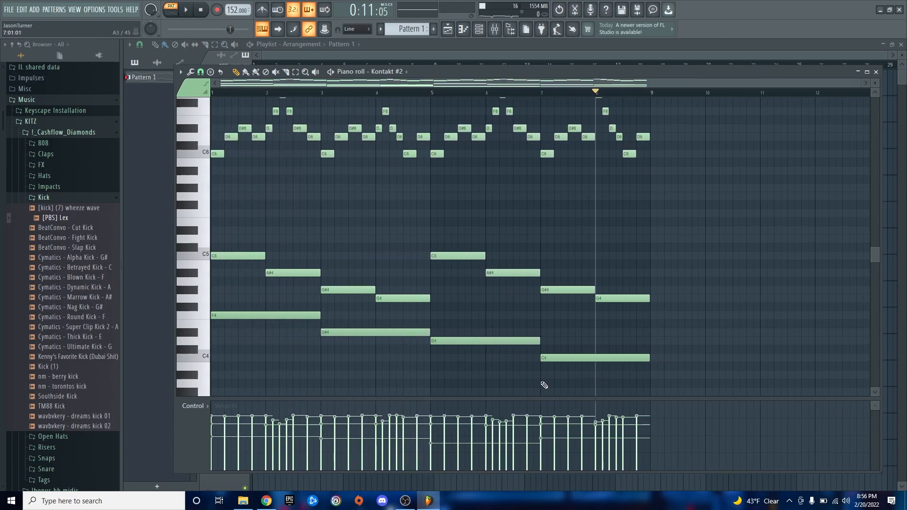
{"action": "key", "text": "space"}
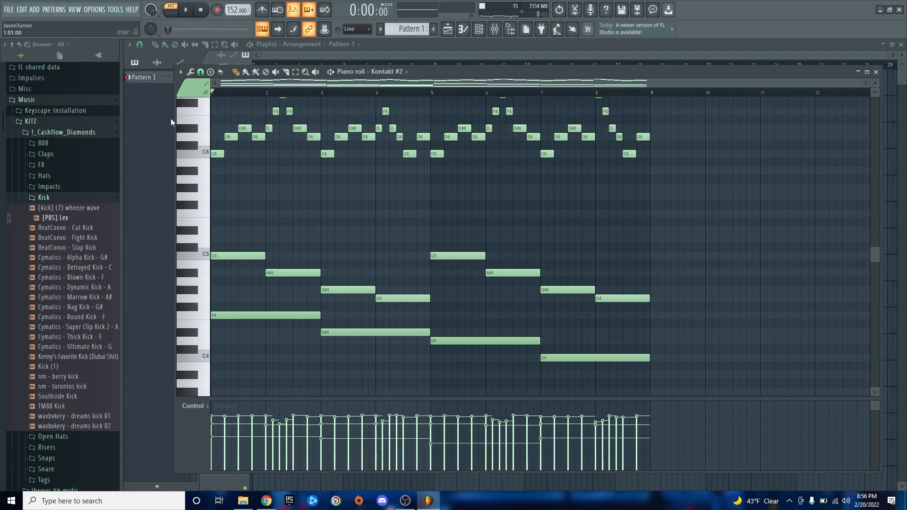
- Examine up close how the counter and bass notes meet at the starts of bars 3, 4, 5, 7 and 8
{"action": "scroll", "coordinate": [325, 313], "scroll_direction": "up", "scroll_amount": 8}
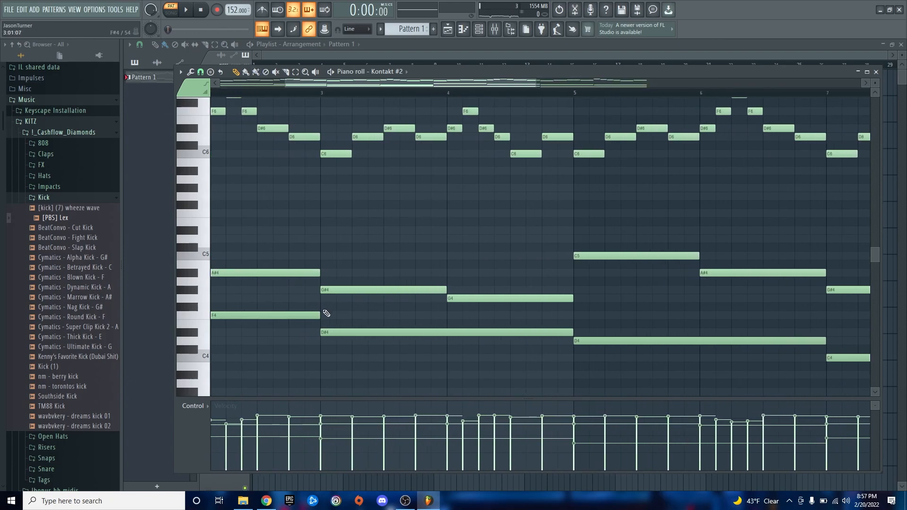
{"action": "scroll", "coordinate": [329, 311], "scroll_direction": "up", "scroll_amount": 3}
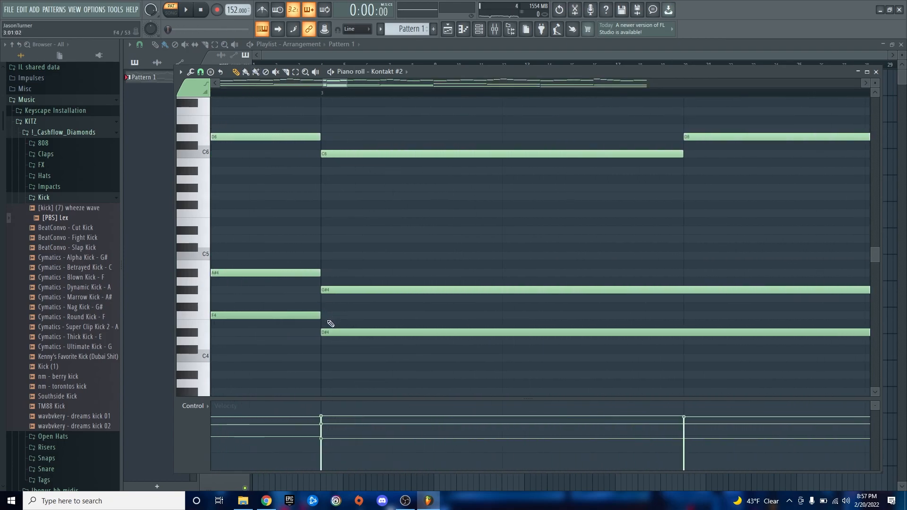
{"action": "scroll", "coordinate": [308, 340], "scroll_direction": "right", "scroll_amount": 5}
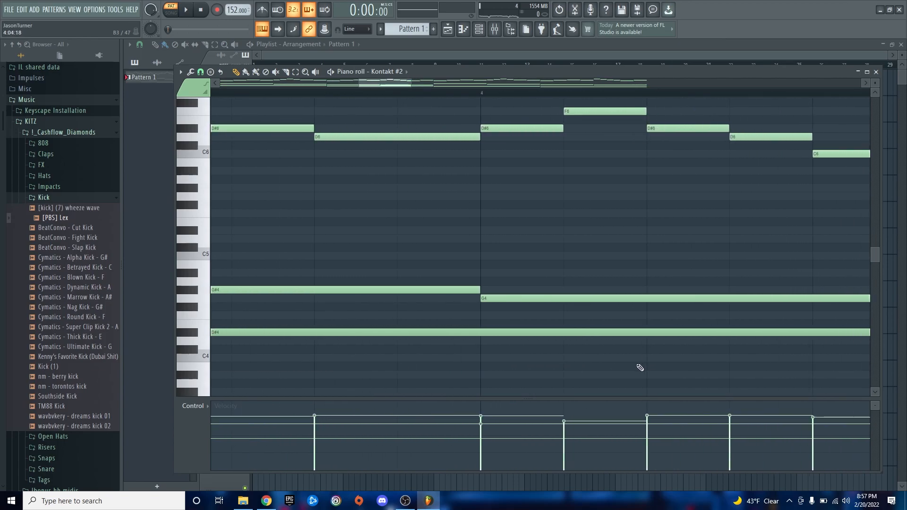
{"action": "scroll", "coordinate": [640, 367], "scroll_direction": "down", "scroll_amount": 4}
{"action": "scroll", "coordinate": [571, 373], "scroll_direction": "up", "scroll_amount": 5}
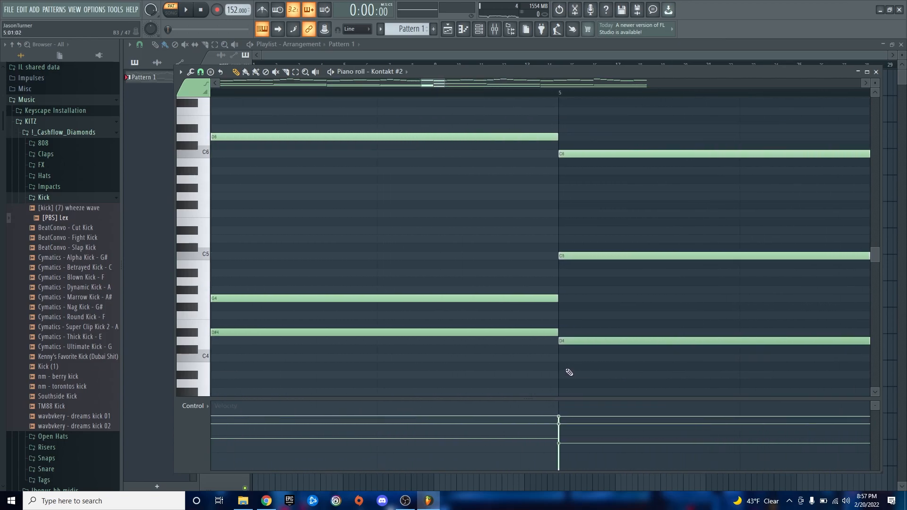
{"action": "scroll", "coordinate": [541, 375], "scroll_direction": "down", "scroll_amount": 4}
{"action": "scroll", "coordinate": [629, 371], "scroll_direction": "up", "scroll_amount": 4}
{"action": "scroll", "coordinate": [614, 312], "scroll_direction": "down", "scroll_amount": 2}
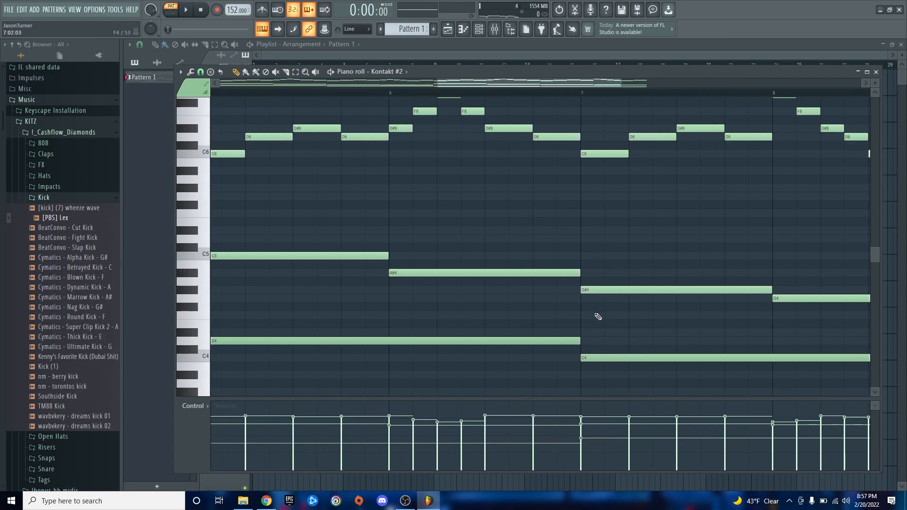
{"action": "scroll", "coordinate": [784, 335], "scroll_direction": "up", "scroll_amount": 4}
{"action": "scroll", "coordinate": [747, 326], "scroll_direction": "down", "scroll_amount": 2}
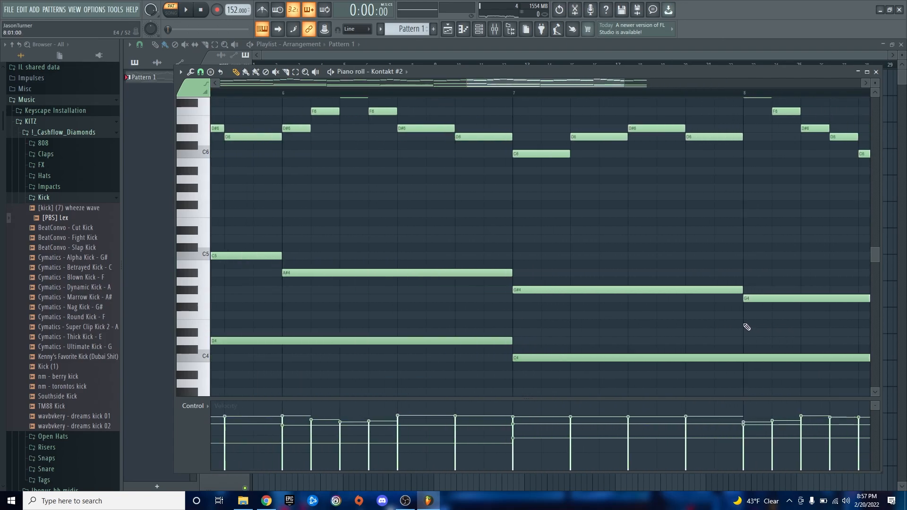
{"action": "scroll", "coordinate": [747, 327], "scroll_direction": "down", "scroll_amount": 4}
{"action": "key", "text": "ctrl+a"}
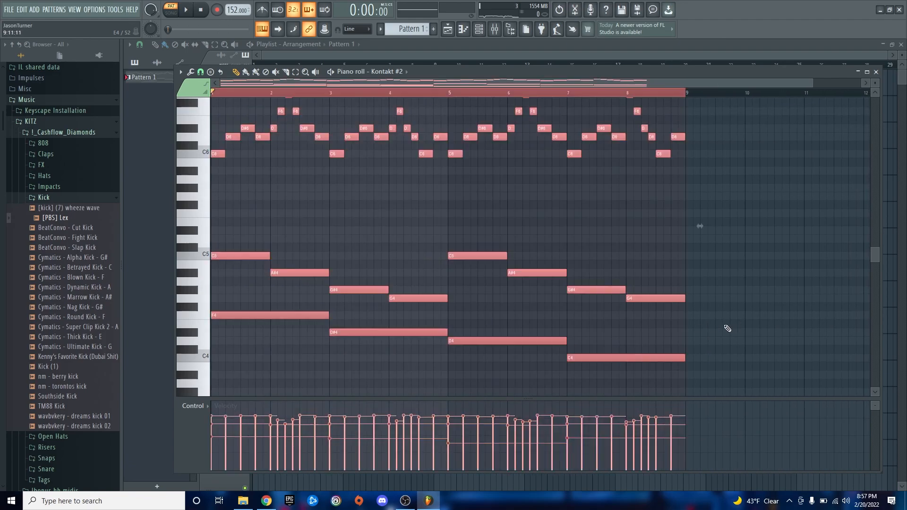
{"action": "key", "text": "ctrl+s"}
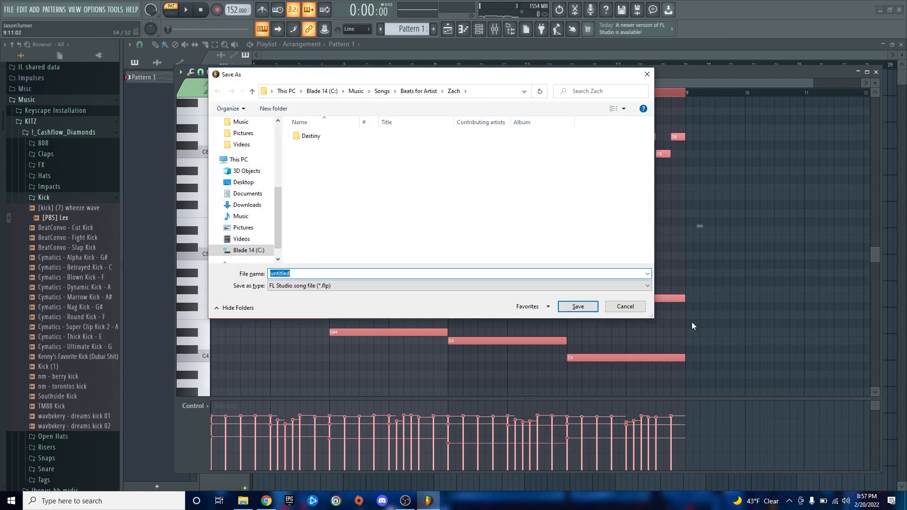
{"action": "key", "text": "Escape"}
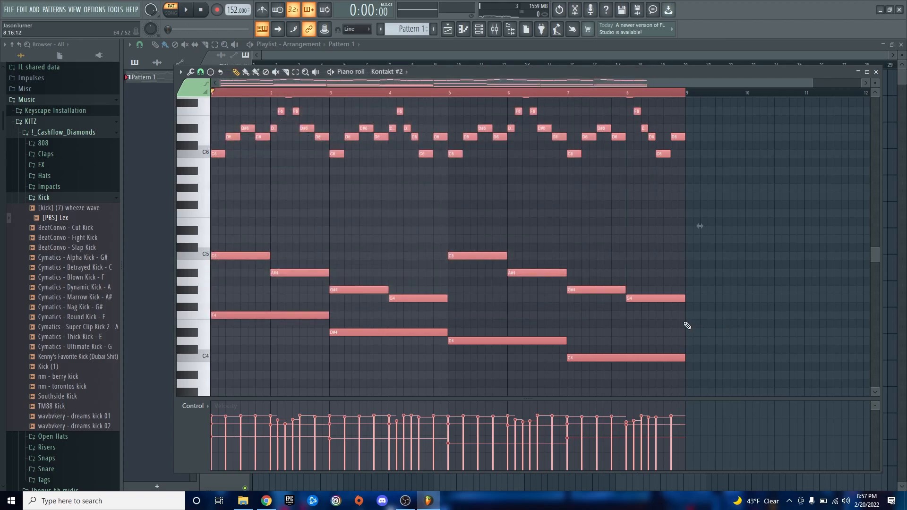
- Clear the note selection, try the strumizer on the pattern, and check the note starts and ends in bar 8
{"action": "left_click", "coordinate": [622, 246], "text": "ctrl"}
{"action": "left_click", "coordinate": [226, 94]}
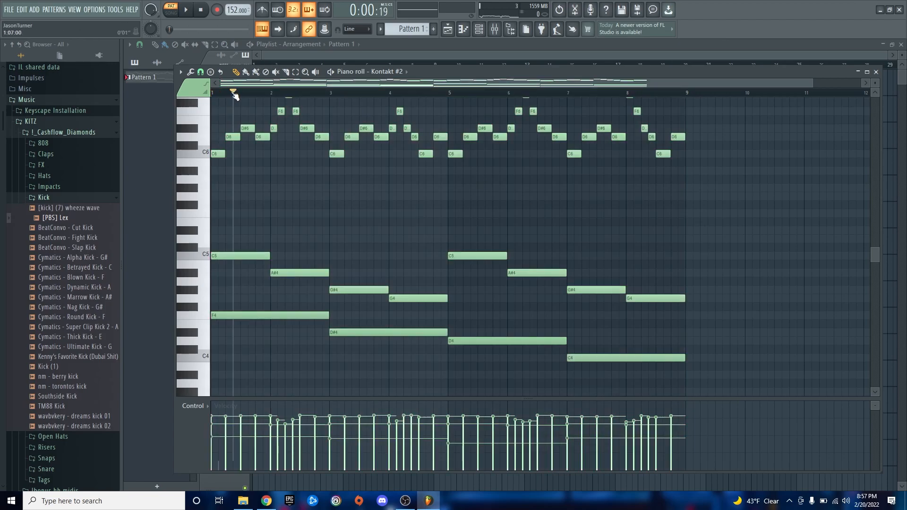
{"action": "key", "text": "alt+s"}
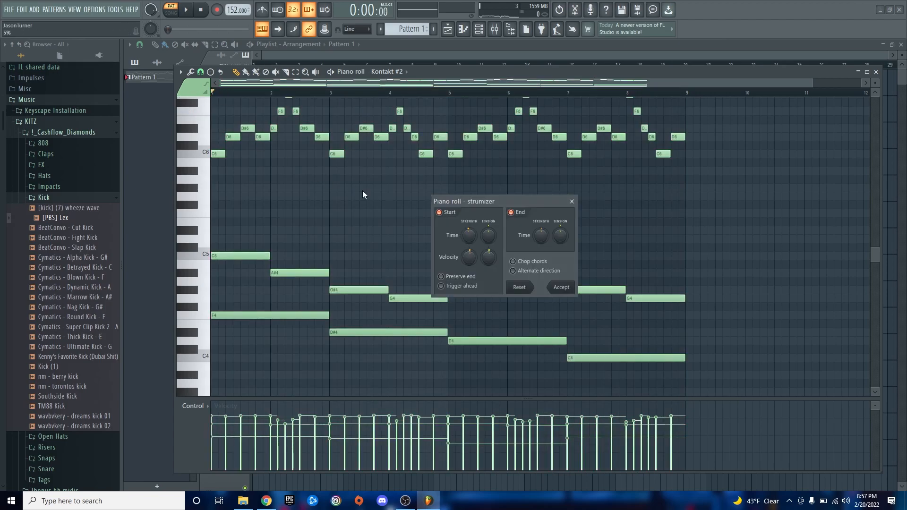
{"action": "key", "text": "Escape"}
{"action": "scroll", "coordinate": [681, 152], "scroll_direction": "up", "scroll_amount": 10}
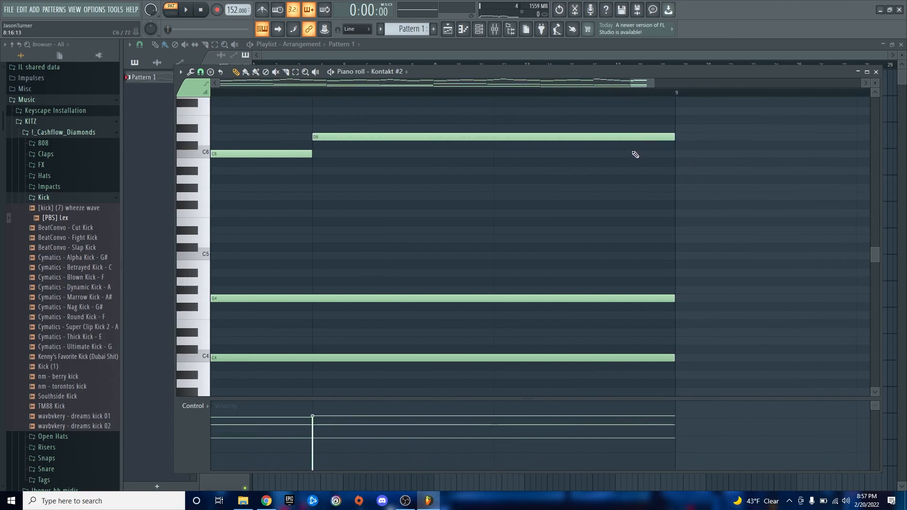
{"action": "scroll", "coordinate": [636, 155], "scroll_direction": "down", "scroll_amount": 5}
{"action": "scroll", "coordinate": [282, 166], "scroll_direction": "up", "scroll_amount": 5}
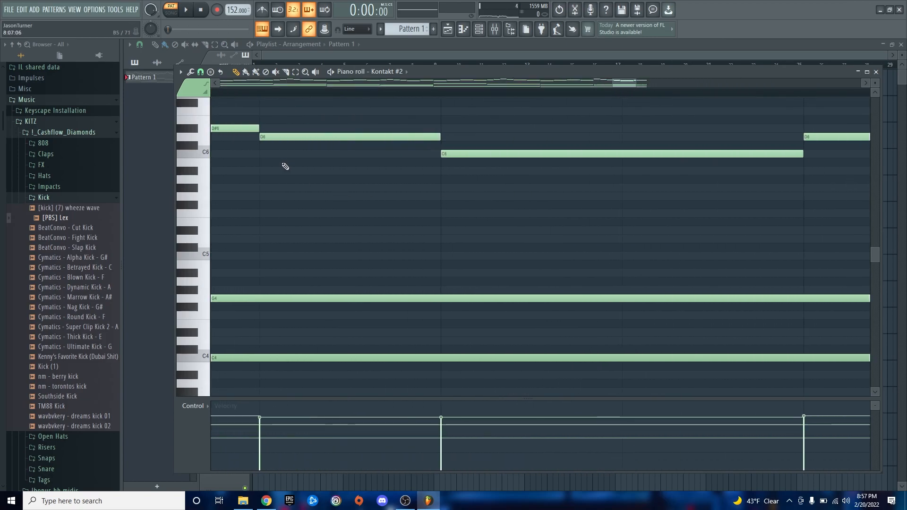
{"action": "left_click_drag", "start_coordinate": [626, 83], "coordinate": [577, 86]}
{"action": "scroll", "coordinate": [446, 224], "scroll_direction": "down", "scroll_amount": 6}
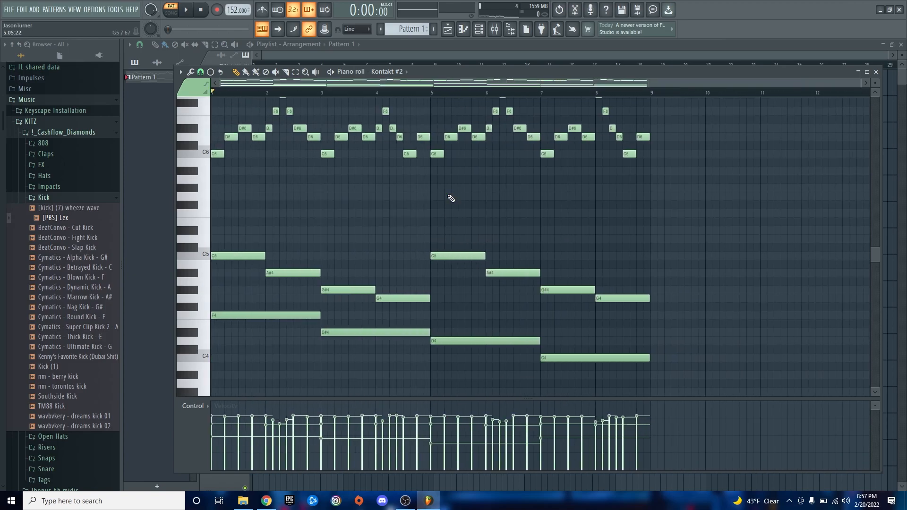
- Apply the strumizer to the unselected pattern and check the note timing at the end of bar 8 and the start of bar 1
{"action": "key", "text": "alt+s"}
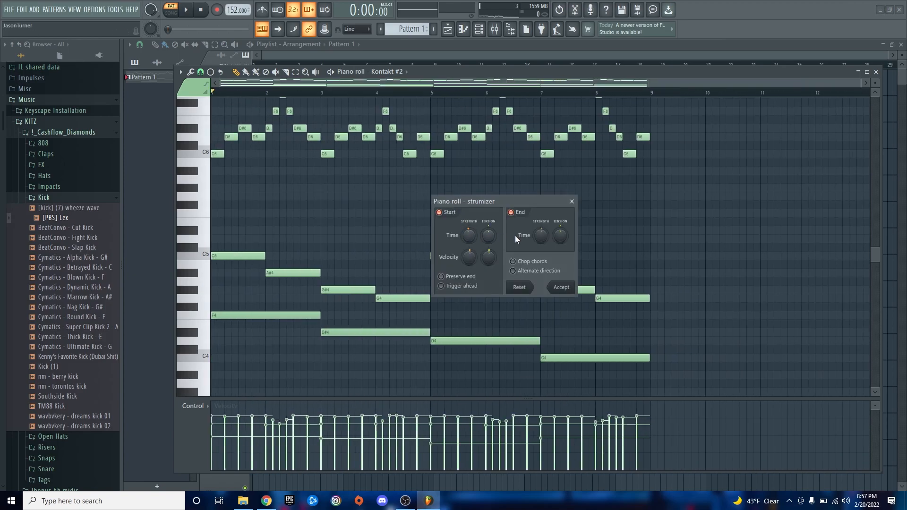
{"action": "left_click", "coordinate": [561, 288]}
{"action": "scroll", "coordinate": [658, 312], "scroll_direction": "up", "scroll_amount": 6}
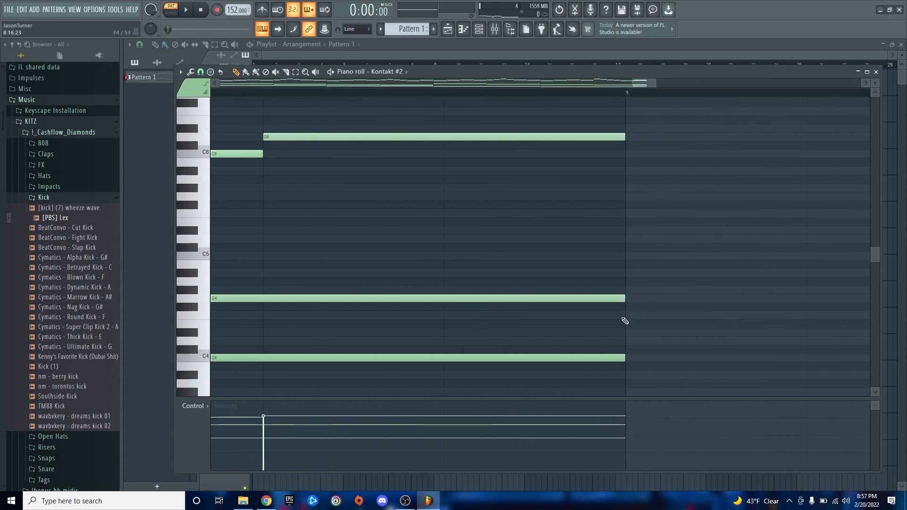
{"action": "mouse_move", "coordinate": [636, 84]}
{"action": "left_mouse_down"}
{"action": "mouse_move", "coordinate": [491, 103]}
{"action": "mouse_move", "coordinate": [158, 94]}
{"action": "left_mouse_up"}
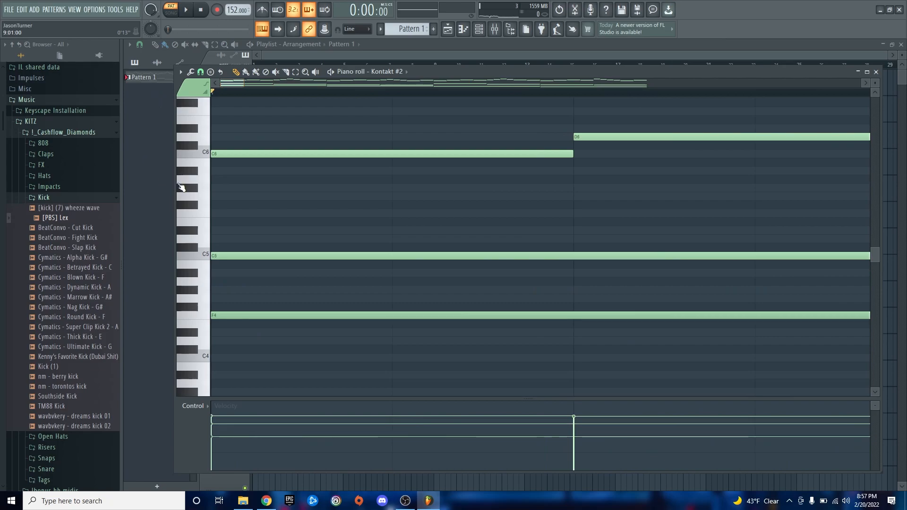
{"action": "scroll", "coordinate": [342, 217], "scroll_direction": "down", "scroll_amount": 5, "text": "ctrl"}
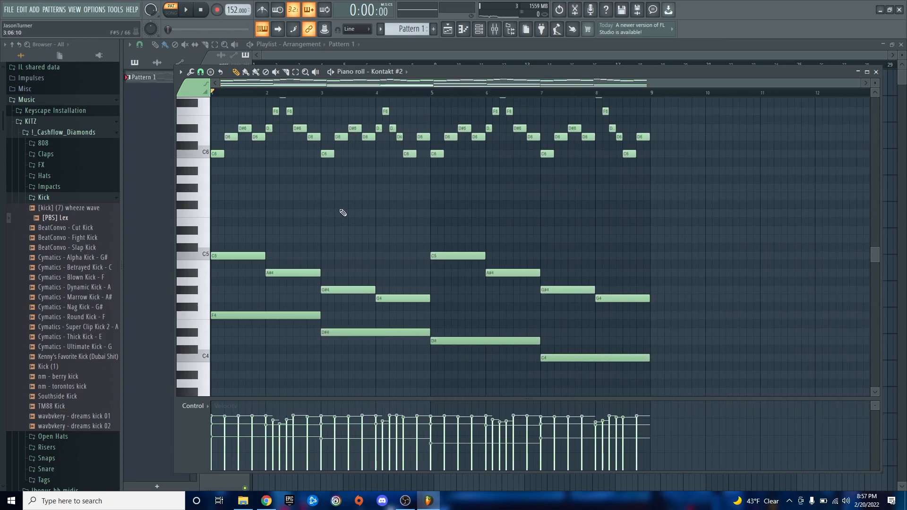
- Try the strumizer on all selected notes and check the note timing around the start of bar 5
{"action": "key", "text": "ctrl+a"}
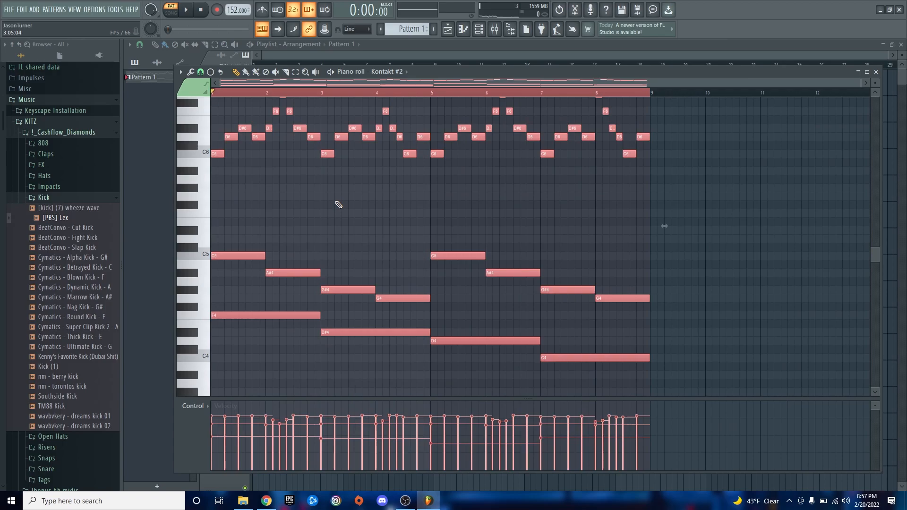
{"action": "key", "text": "alt+s"}
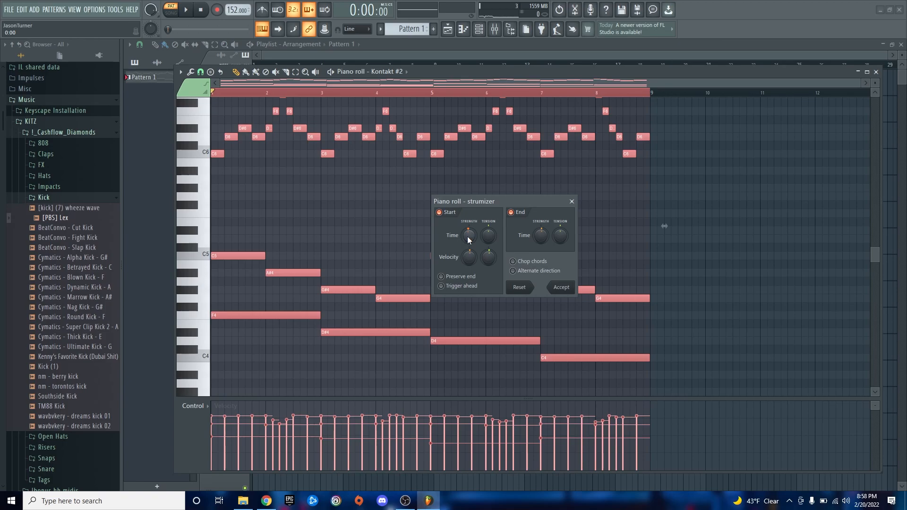
{"action": "key", "text": "Return"}
{"action": "scroll", "coordinate": [441, 303], "scroll_direction": "up", "scroll_amount": 10}
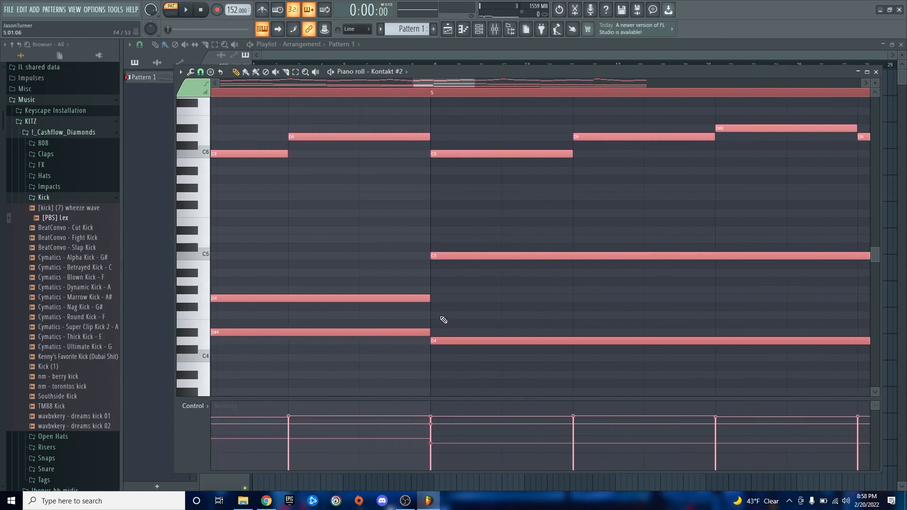
{"action": "scroll", "coordinate": [449, 317], "scroll_direction": "down", "scroll_amount": 4}
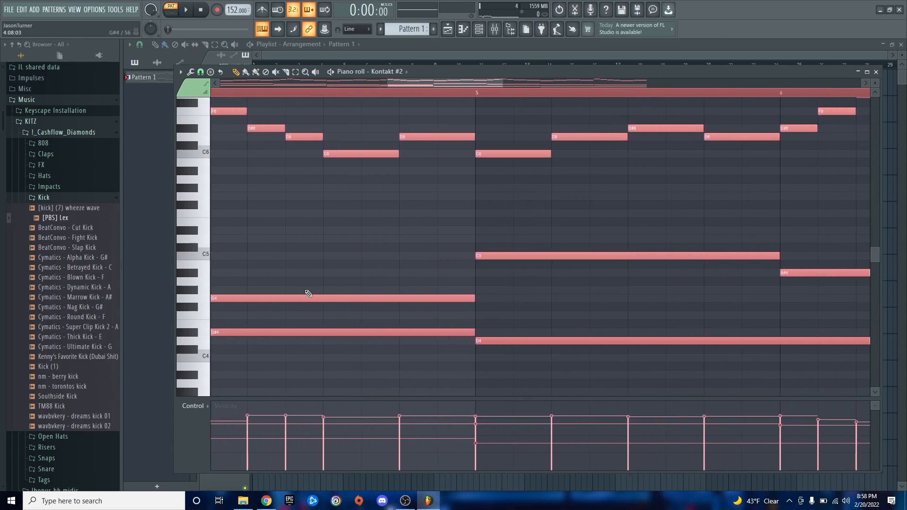
{"action": "scroll", "coordinate": [422, 202], "scroll_direction": "up", "scroll_amount": 5}
- Clear the note selection, apply the strumizer with the start-time strength turned slightly down, and clear the time selection
{"action": "key", "text": "ctrl+d"}
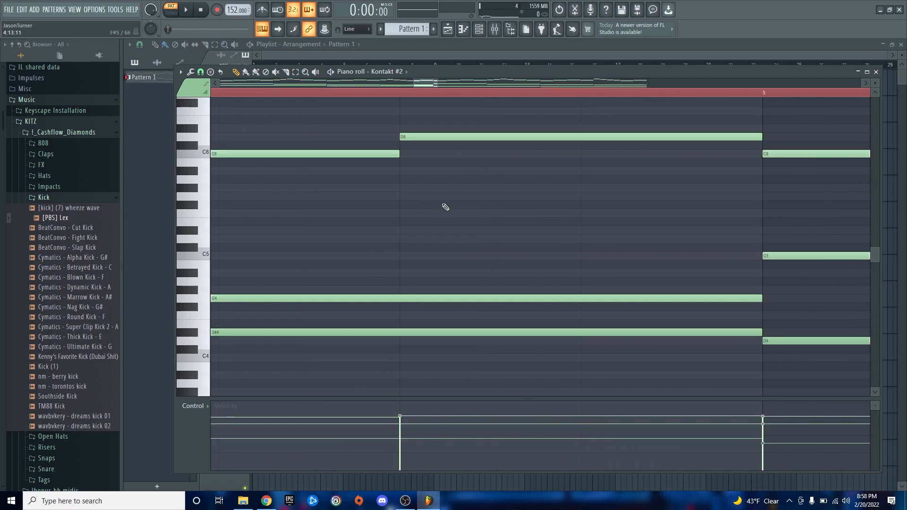
{"action": "left_click_drag", "start_coordinate": [428, 82], "coordinate": [396, 93]}
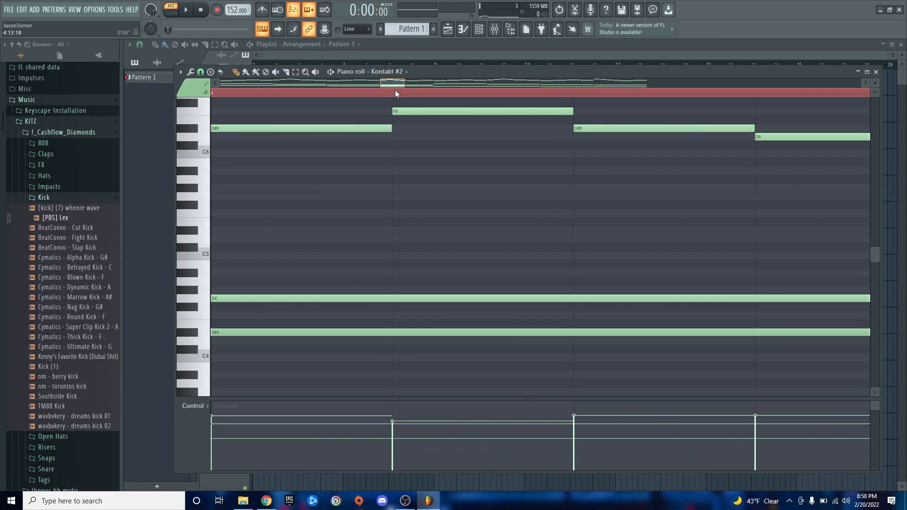
{"action": "scroll", "coordinate": [395, 90], "scroll_direction": "down", "scroll_amount": 3}
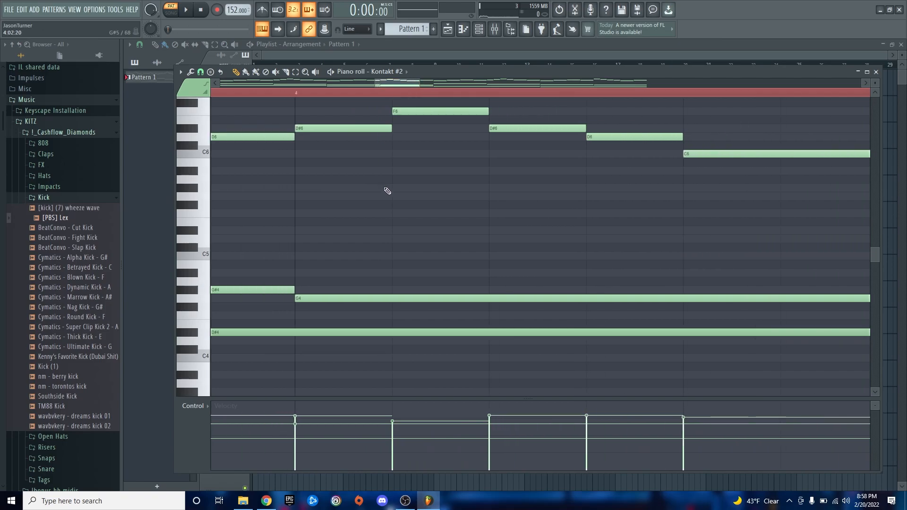
{"action": "key", "text": "alt+s"}
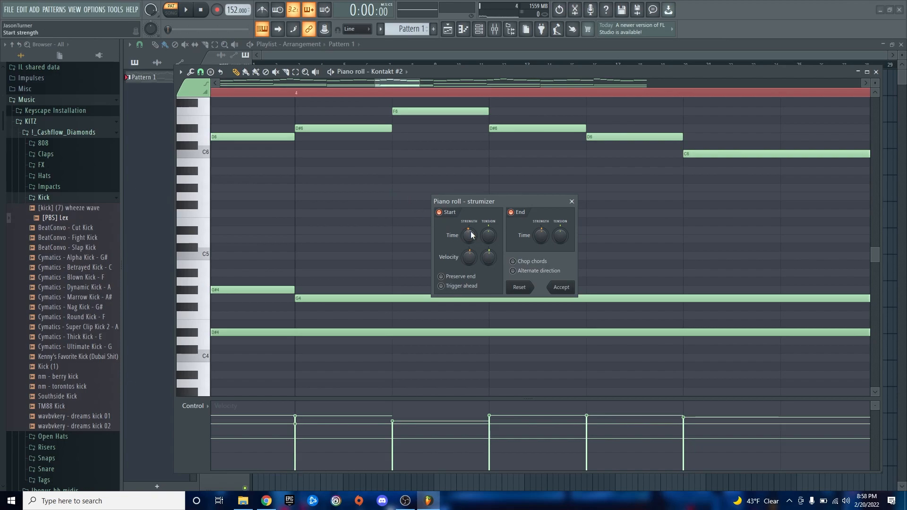
{"action": "left_click_drag", "start_coordinate": [468, 235], "coordinate": [469, 242]}
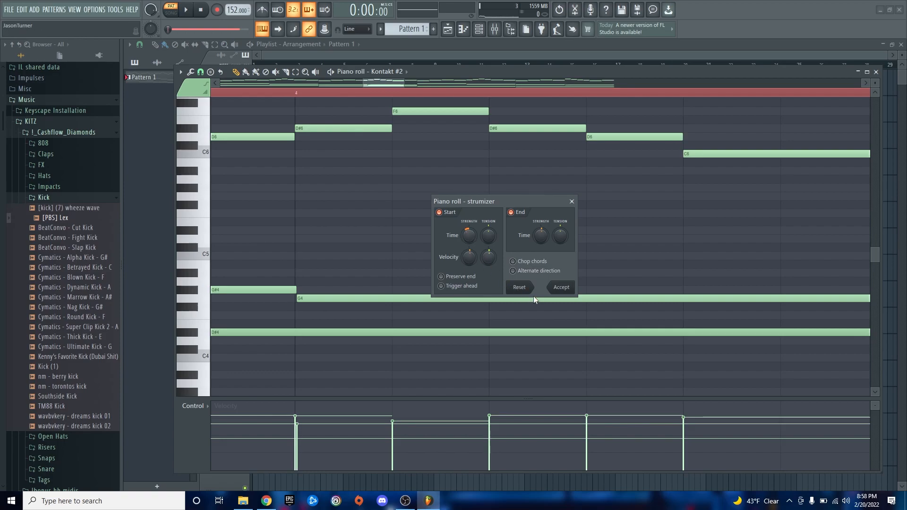
{"action": "left_click", "coordinate": [562, 287]}
{"action": "scroll", "coordinate": [450, 239], "scroll_direction": "down", "scroll_amount": 5}
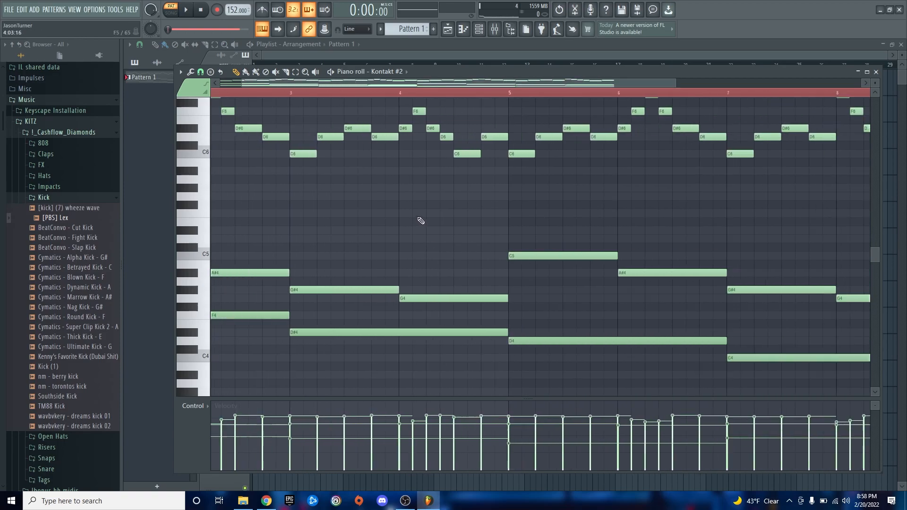
{"action": "left_click", "coordinate": [243, 93]}
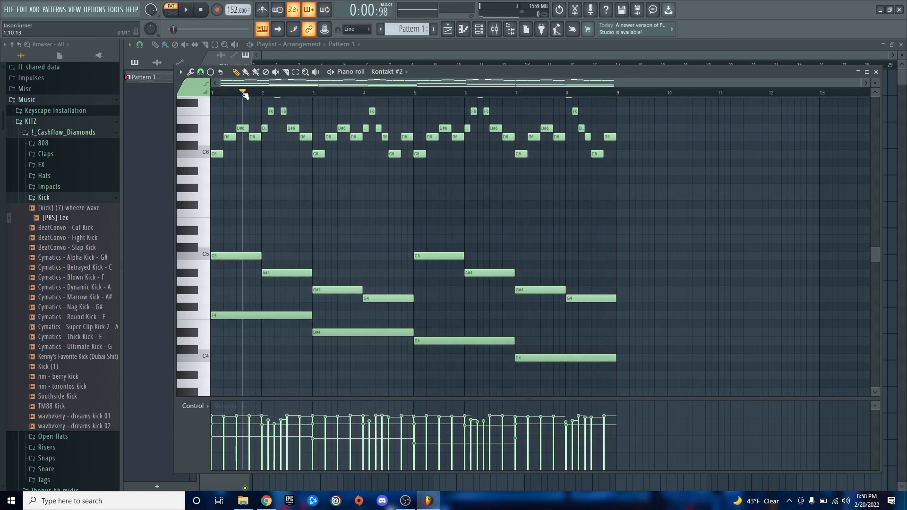
- Check the strummed notes in bar 8 and trim the ends of the G4 and C4 notes to the bar 9 line
{"action": "scroll", "coordinate": [648, 179], "scroll_direction": "up", "scroll_amount": 8}
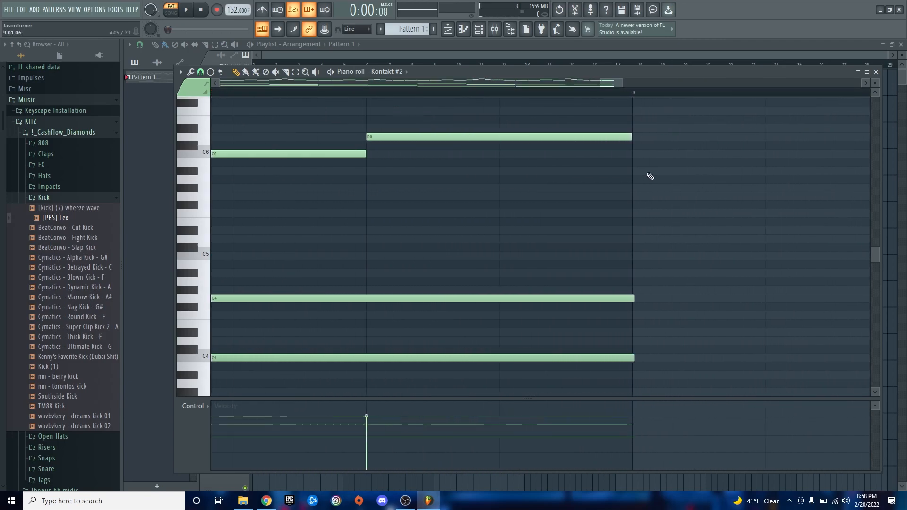
{"action": "left_click", "coordinate": [595, 84]}
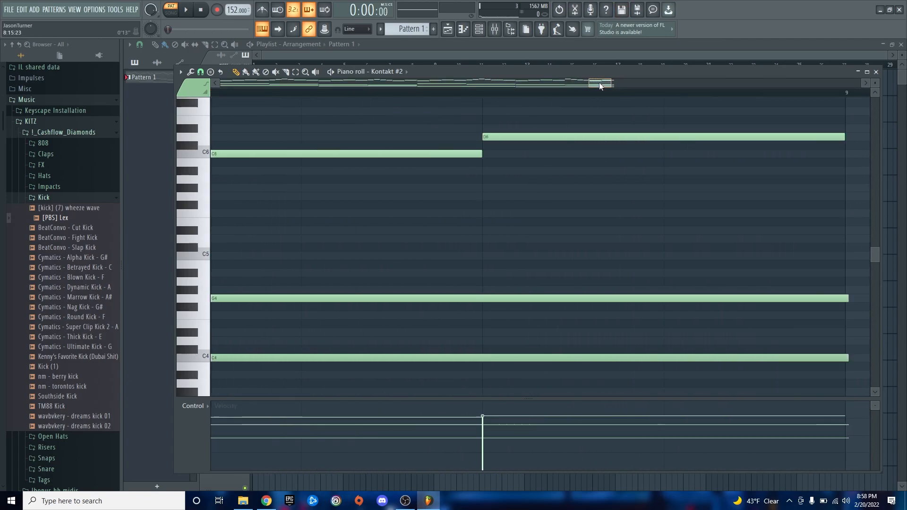
{"action": "left_click_drag", "start_coordinate": [596, 82], "coordinate": [556, 92]}
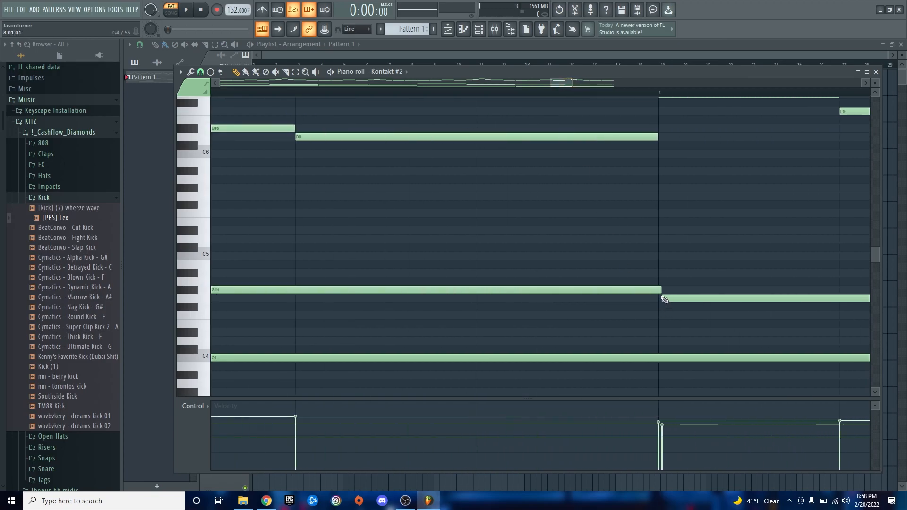
{"action": "scroll", "coordinate": [486, 227], "scroll_direction": "down", "scroll_amount": 5}
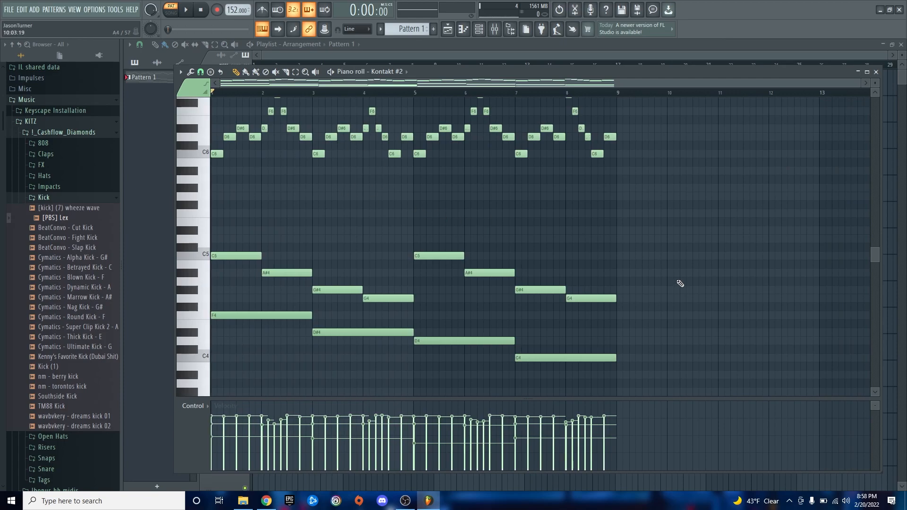
{"action": "scroll", "coordinate": [541, 325], "scroll_direction": "up", "scroll_amount": 5}
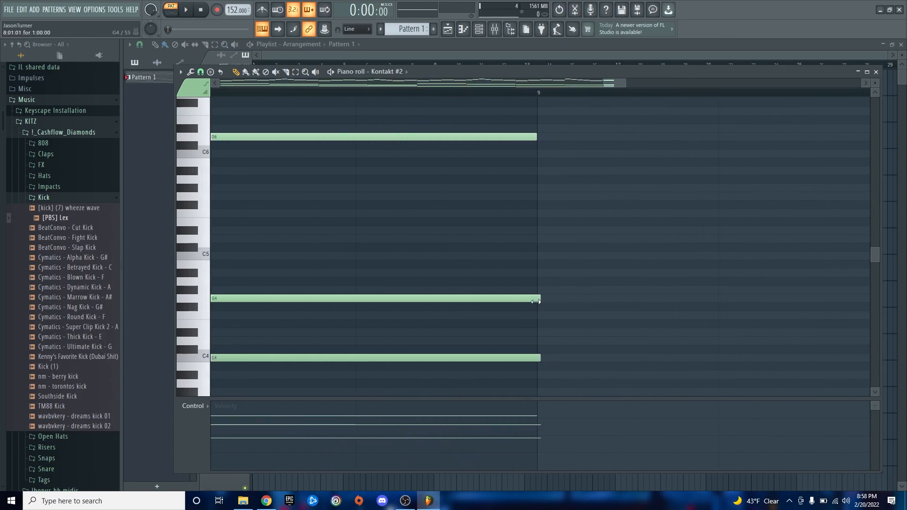
{"action": "left_click_drag", "start_coordinate": [540, 358], "coordinate": [537, 359]}
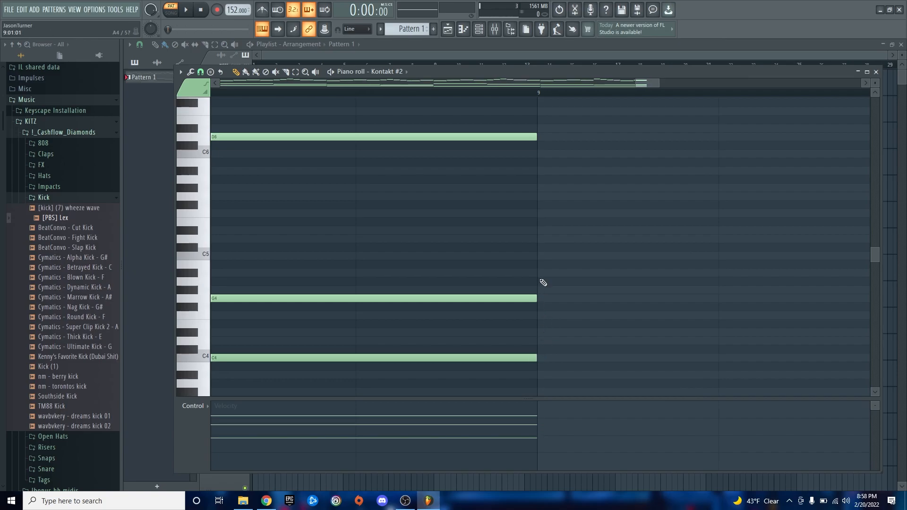
{"action": "scroll", "coordinate": [541, 231], "scroll_direction": "up", "scroll_amount": 1}
{"action": "scroll", "coordinate": [592, 257], "scroll_direction": "down", "scroll_amount": 10}
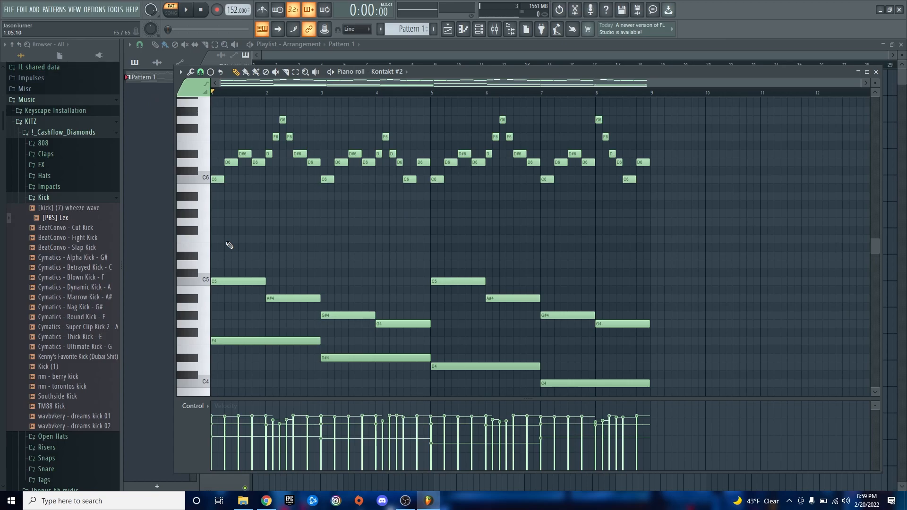
- Play the pattern from the start and replay the transition from late bar 4 into bar 5
{"action": "key", "text": "space"}
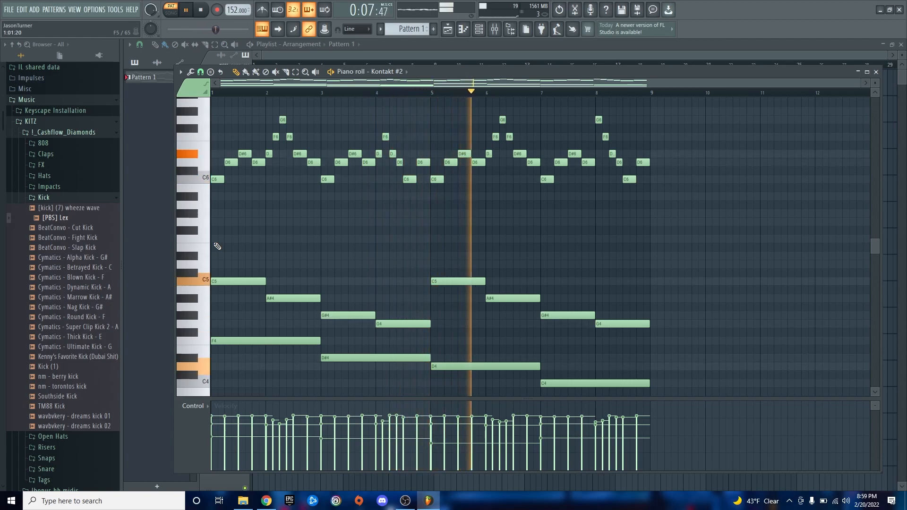
{"action": "key", "text": "space"}
{"action": "left_click", "coordinate": [419, 92]}
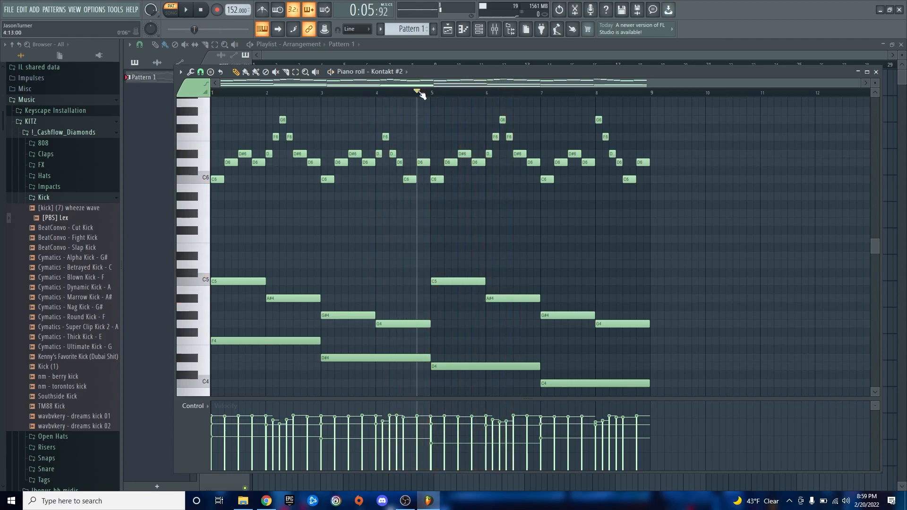
{"action": "key", "text": "space"}
{"action": "key", "text": "space"}
{"action": "key", "text": "space"}
{"action": "key", "text": "space"}
- Try deleting the C5 counter note at bar 5, play the transition without it, and undo the deletion
{"action": "right_click", "coordinate": [444, 280]}
{"action": "key", "text": "space"}
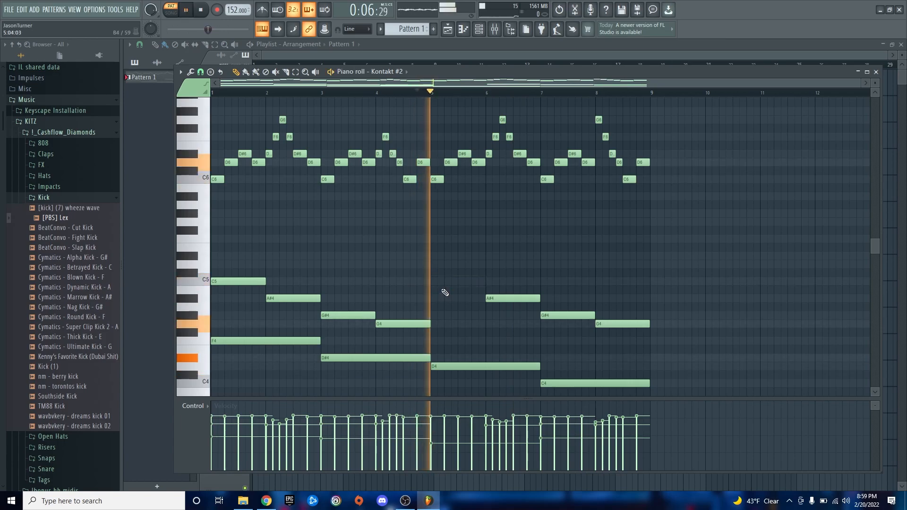
{"action": "key", "text": "space"}
{"action": "key", "text": "space"}
{"action": "key", "text": "space"}
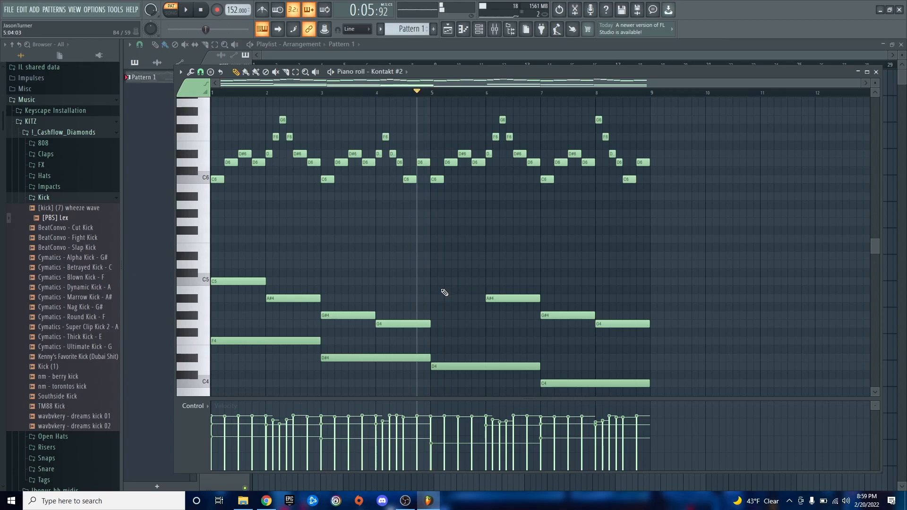
{"action": "key", "text": "ctrl+z"}
- Replay the transition into bar 5 with the C5 note, listen from bar 4 onward, and return playback to the start
{"action": "key", "text": "space"}
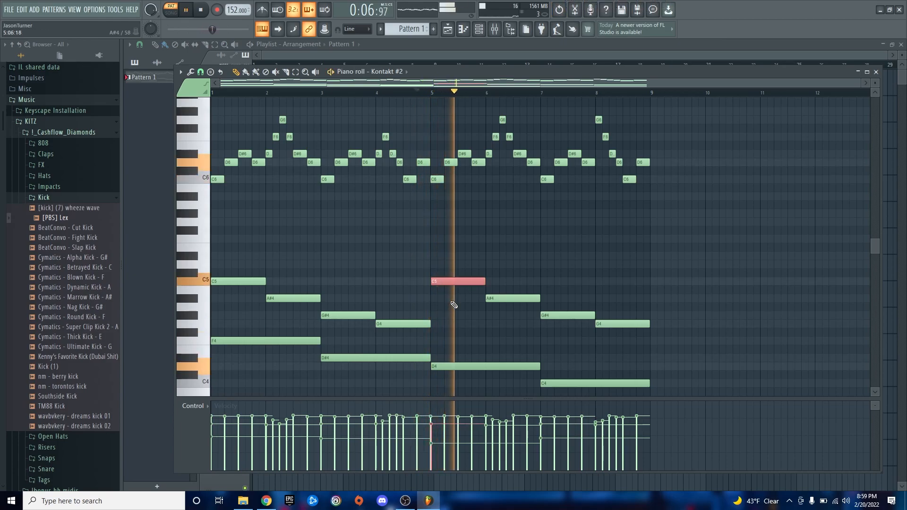
{"action": "left_click", "coordinate": [263, 280]}
{"action": "key", "text": "space"}
{"action": "key", "text": "space"}
{"action": "key", "text": "space"}
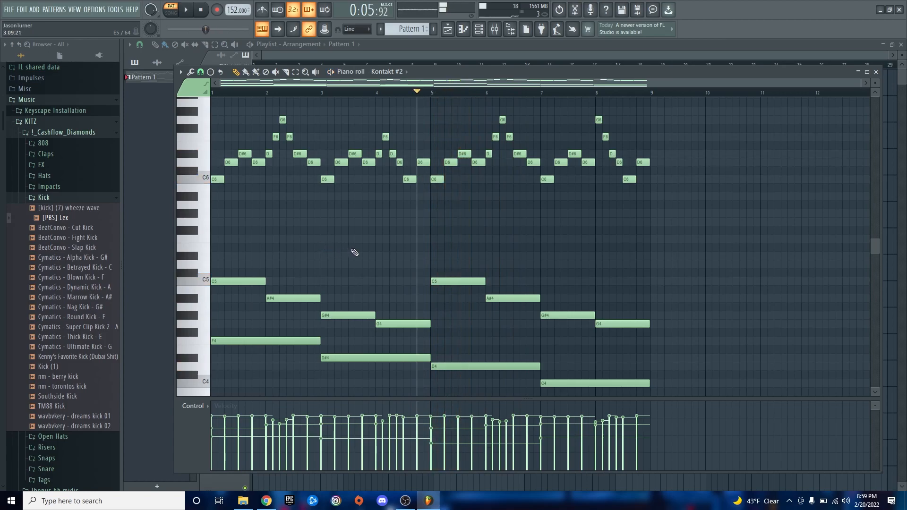
{"action": "left_click", "coordinate": [379, 93]}
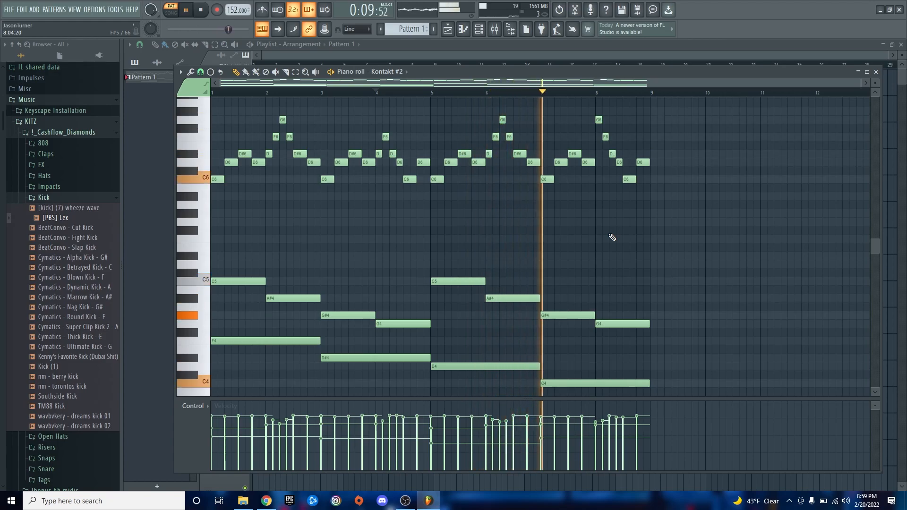
{"action": "key", "text": "space"}
{"action": "left_click_drag", "start_coordinate": [231, 92], "coordinate": [160, 107]}
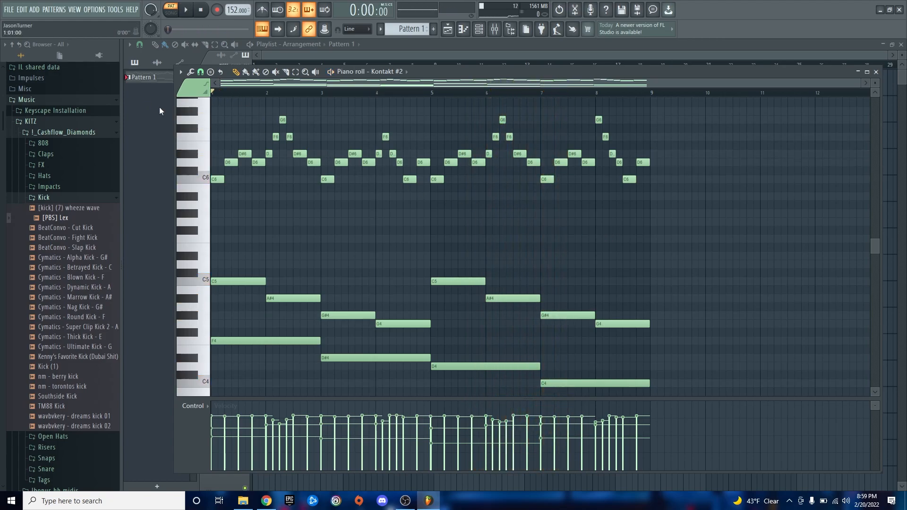
- Play Pattern 1 with the channel rack in view and open the piano roll of the first Kontakt channel
{"action": "left_click", "coordinate": [159, 107]}
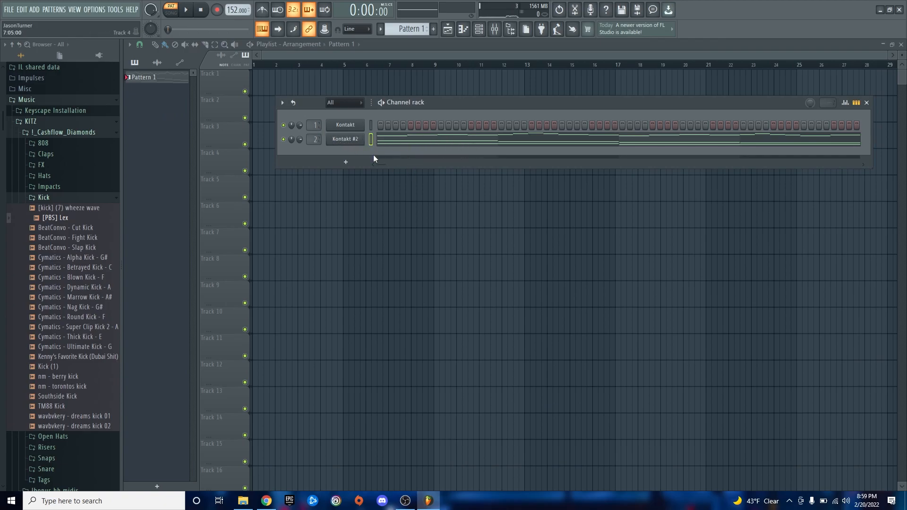
{"action": "key", "text": "space"}
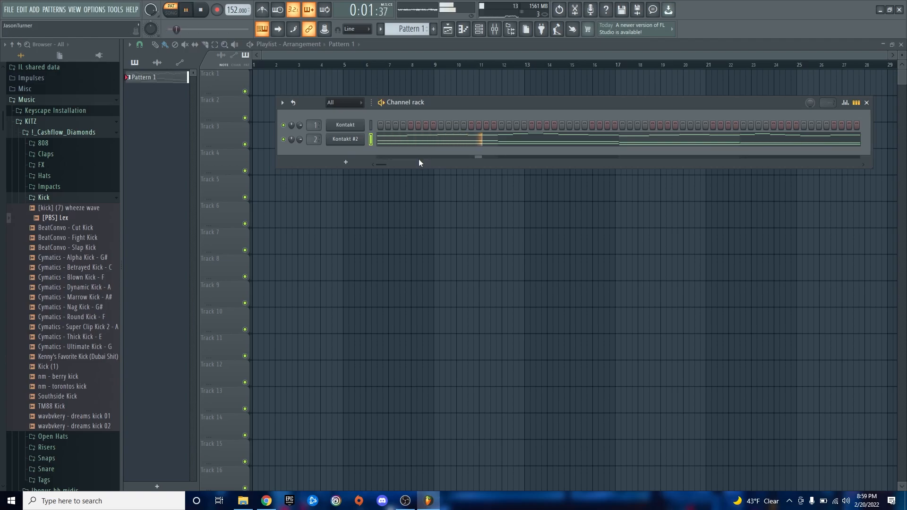
{"action": "key", "text": "space"}
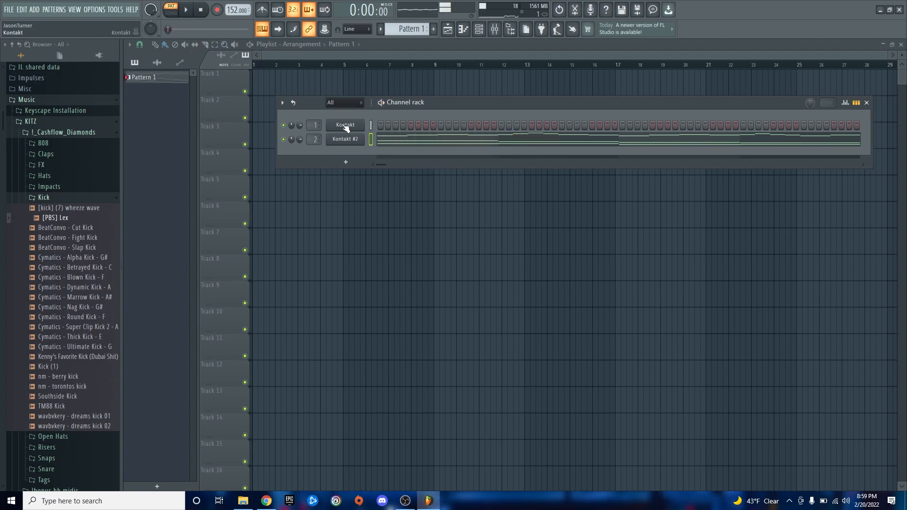
{"action": "right_click", "coordinate": [346, 129]}
{"action": "left_click", "coordinate": [385, 125]}
{"action": "scroll", "coordinate": [293, 174], "scroll_direction": "up", "scroll_amount": 4}
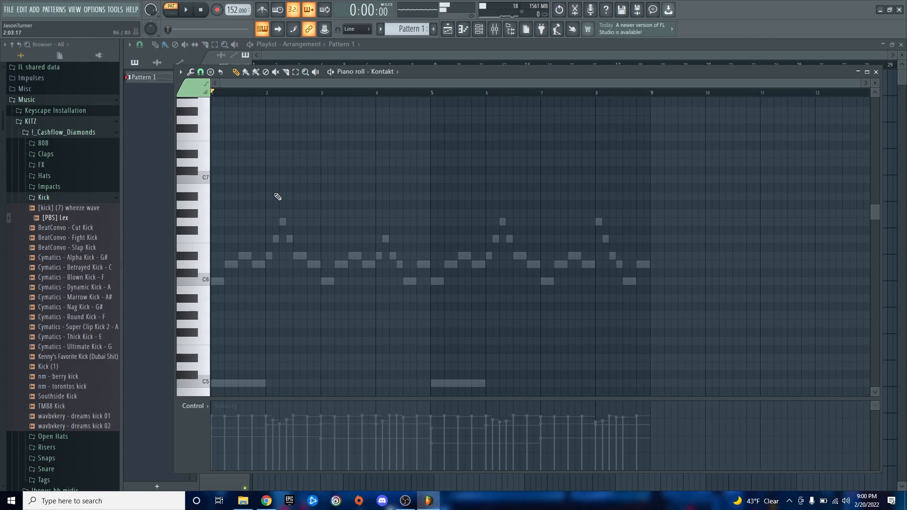
- Play the opening of bar 1 repeatedly to find a part for the first Kontakt channel
{"action": "key", "text": "space"}
{"action": "key", "text": "space"}
{"action": "key", "text": "space"}
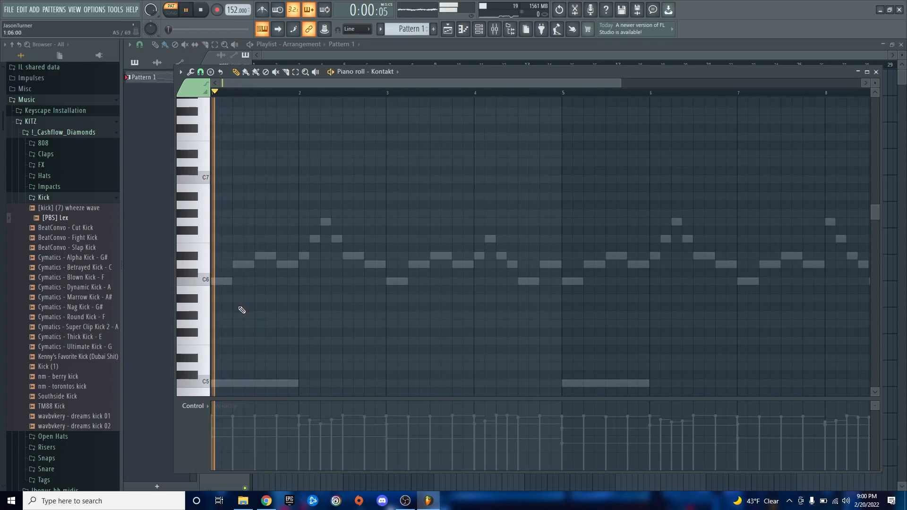
{"action": "key", "text": "space"}
{"action": "key", "text": "space"}
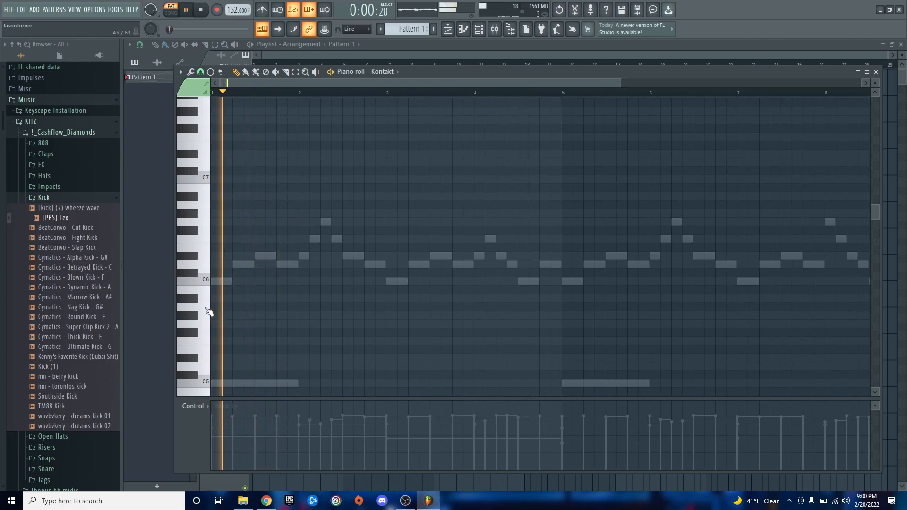
{"action": "key", "text": "space"}
{"action": "key", "text": "space"}
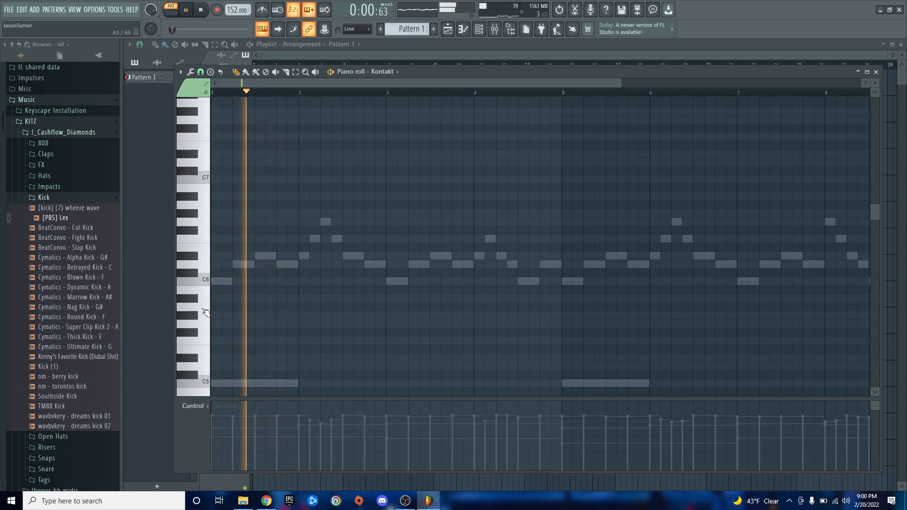
{"action": "key", "text": "space"}
- Add a C6 note on beat 3 of bar 1, shorten it to an eighth note, and start a brief playback
{"action": "scroll", "coordinate": [207, 308], "scroll_direction": "up", "scroll_amount": 3}
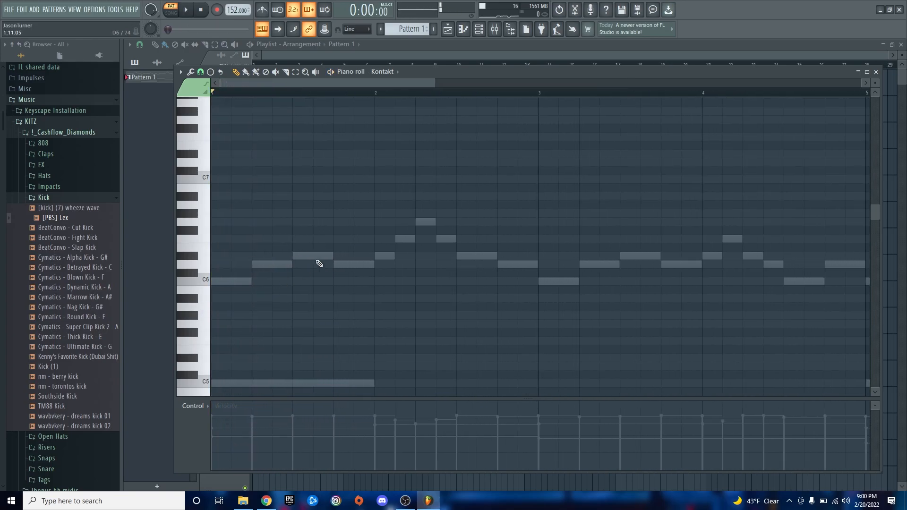
{"action": "left_click", "coordinate": [301, 283]}
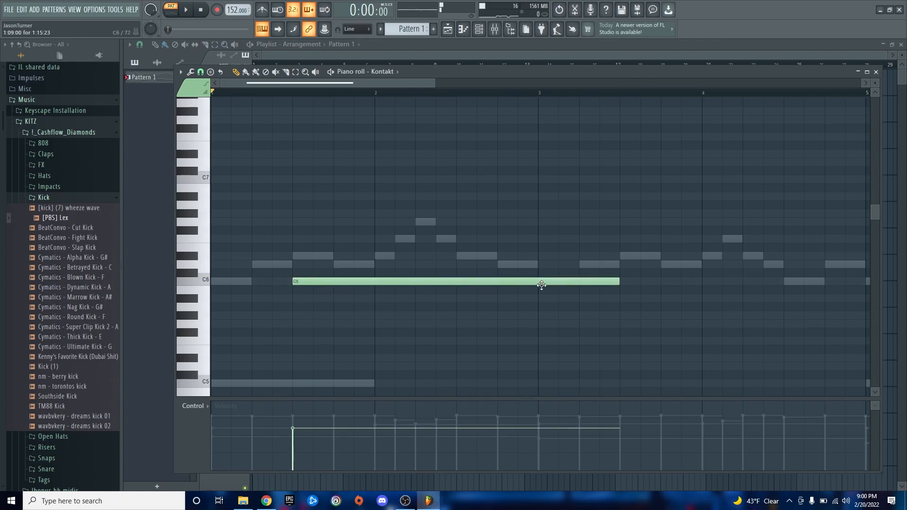
{"action": "left_click_drag", "start_coordinate": [615, 283], "coordinate": [316, 293]}
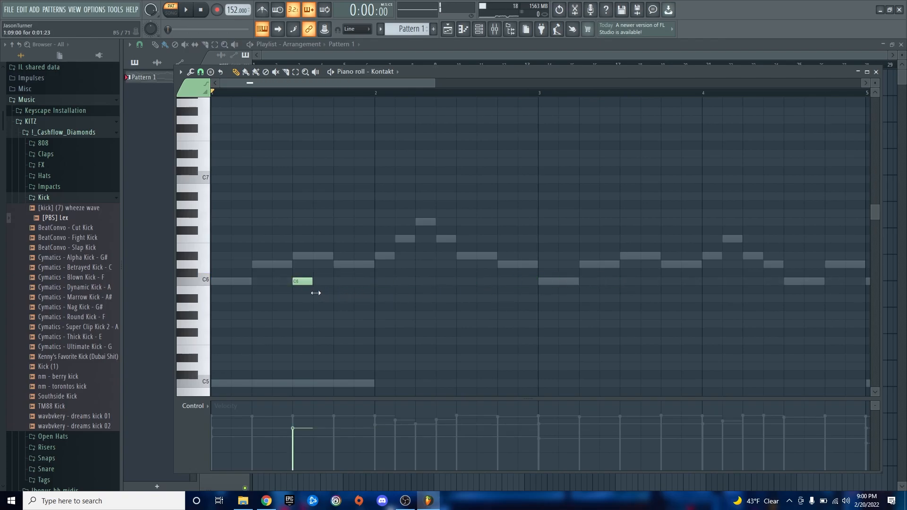
{"action": "key", "text": "space"}
{"action": "key", "text": "space"}
- Complete bar 1 with D6, C6 and A#5 eighth notes following the first C6, and play the phrase from the start
{"action": "left_click", "coordinate": [322, 265]}
{"action": "left_click", "coordinate": [343, 282]}
{"action": "left_click", "coordinate": [363, 298]}
{"action": "key", "text": "space"}
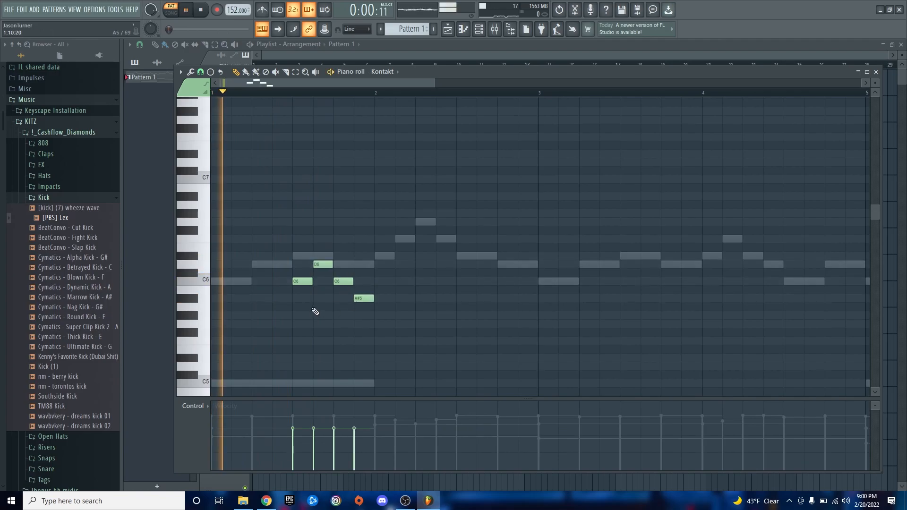
{"action": "scroll", "coordinate": [324, 311], "scroll_direction": "down", "scroll_amount": 2}
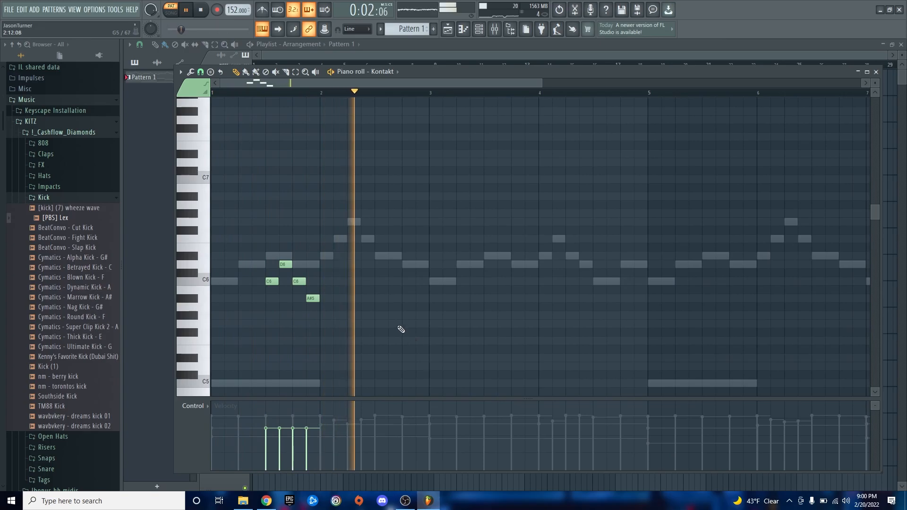
{"action": "key", "text": "space"}
- Add a D6 and a C6 quarter note on beats 3 and 4 of bar 2, and play the two-bar phrase
{"action": "left_click", "coordinate": [377, 282]}
{"action": "right_click", "coordinate": [378, 283]}
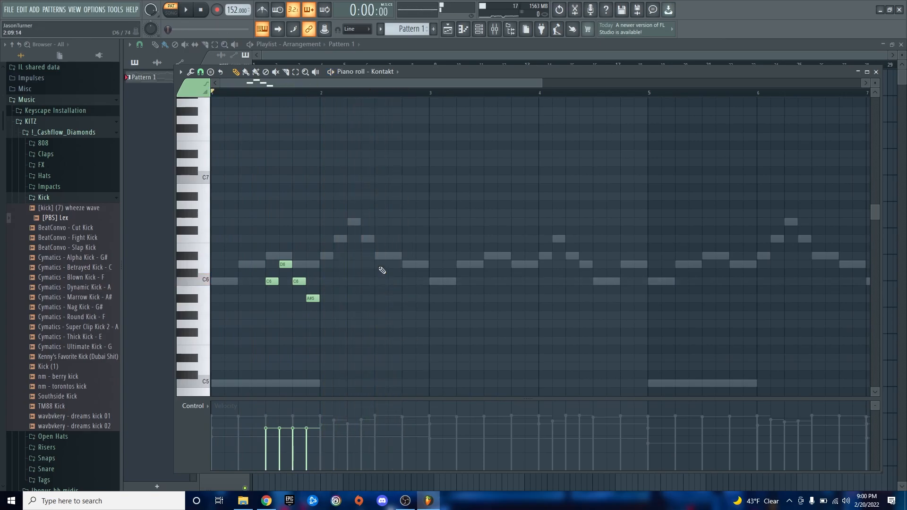
{"action": "left_click", "coordinate": [379, 266]}
{"action": "left_click", "coordinate": [407, 282]}
{"action": "left_click_drag", "start_coordinate": [374, 255], "coordinate": [422, 288]}
{"action": "key", "text": "space"}
{"action": "left_click", "coordinate": [406, 309], "text": "ctrl"}
{"action": "scroll", "coordinate": [326, 344], "scroll_direction": "down", "scroll_amount": 4}
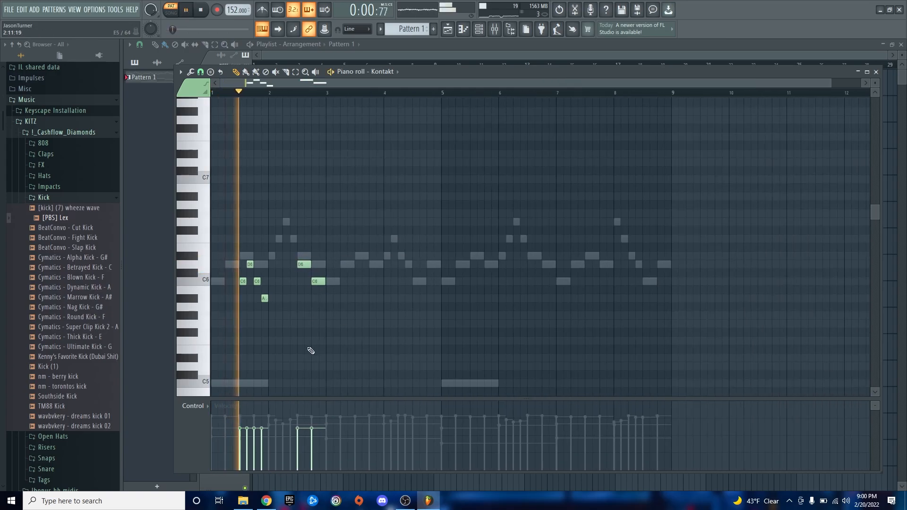
{"action": "scroll", "coordinate": [372, 338], "scroll_direction": "up", "scroll_amount": 2}
{"action": "key", "text": "space"}
{"action": "scroll", "coordinate": [364, 335], "scroll_direction": "down", "scroll_amount": 2}
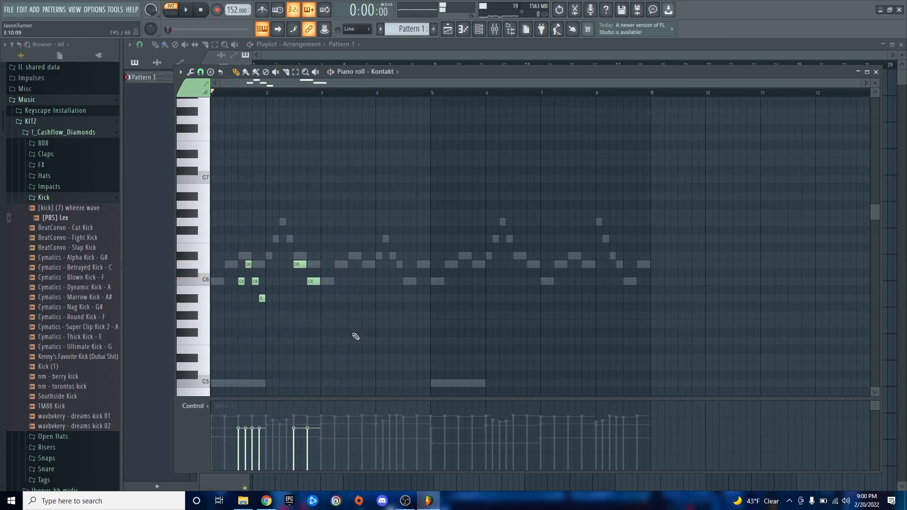
- Examine the starts and ends of the new notes in bars 1 and 2 up close against the ghost melody
{"action": "key", "text": "ctrl+a"}
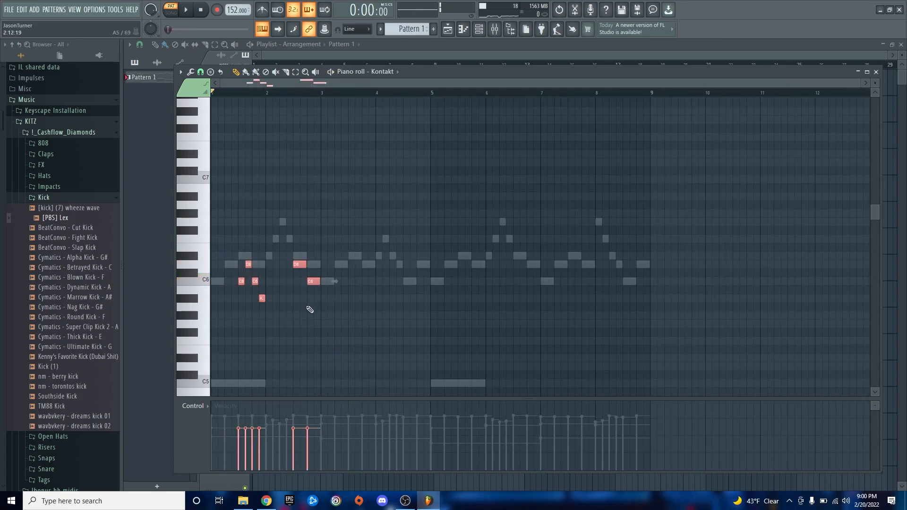
{"action": "left_click", "coordinate": [277, 333]}
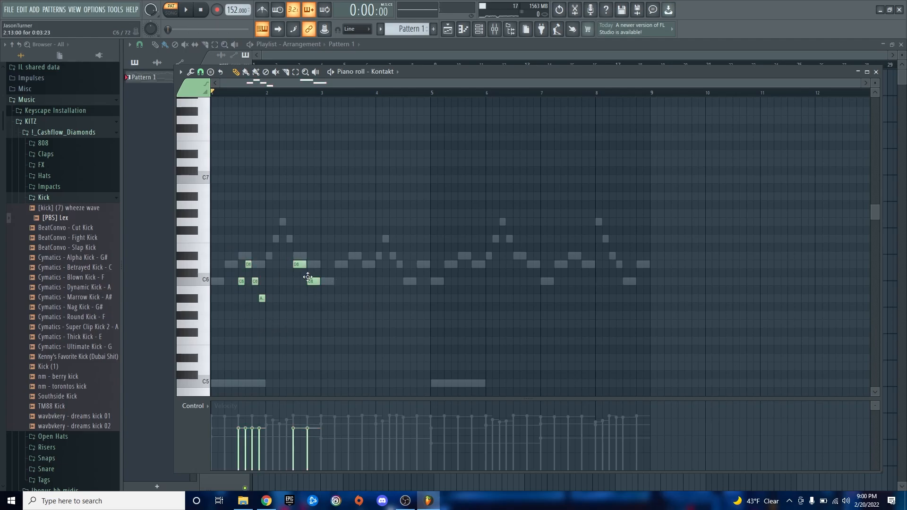
{"action": "scroll", "coordinate": [301, 304], "scroll_direction": "up", "scroll_amount": 10}
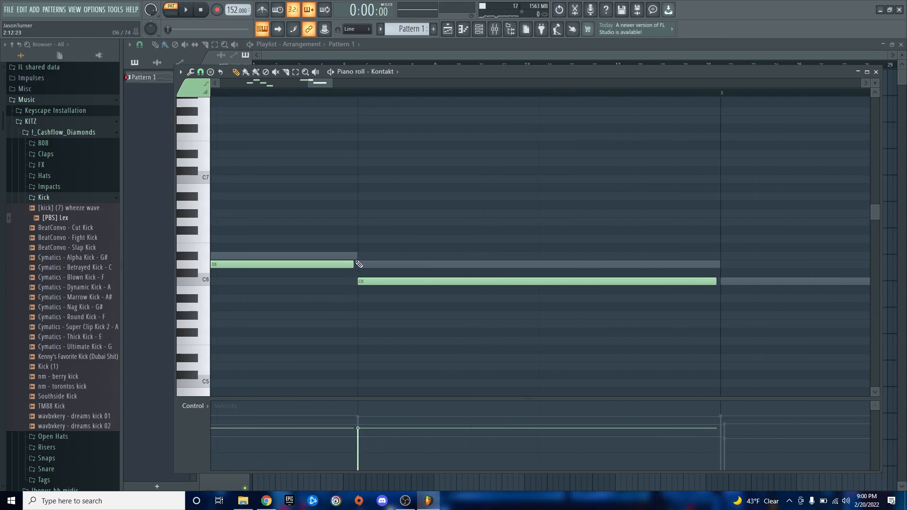
{"action": "scroll", "coordinate": [559, 333], "scroll_direction": "down", "scroll_amount": 6}
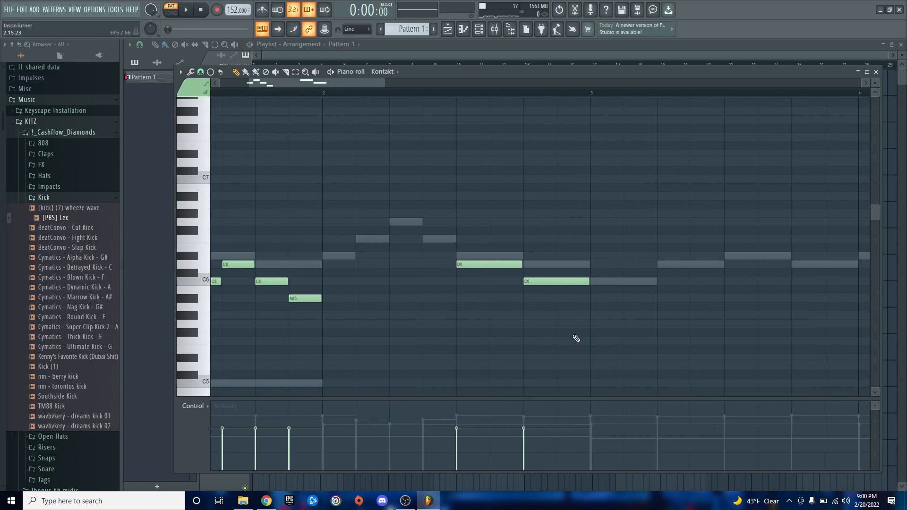
{"action": "key", "text": "F6"}
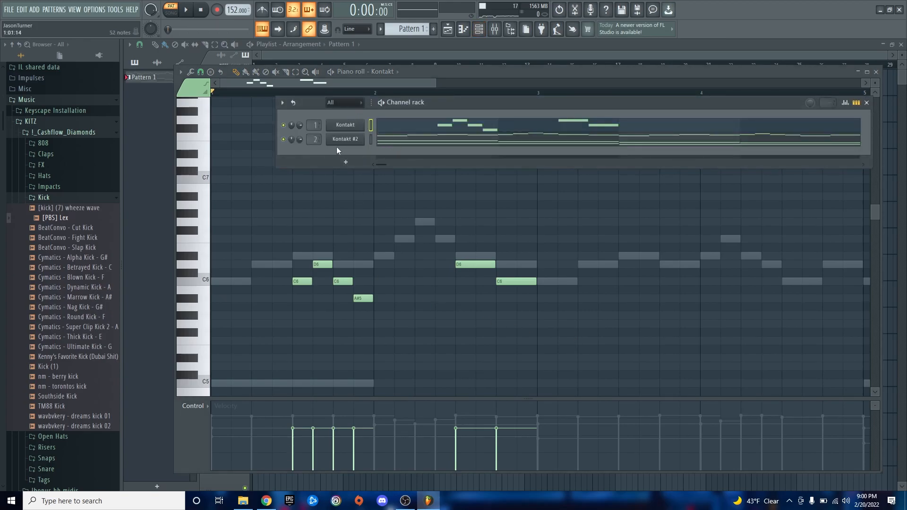
{"action": "key", "text": "F6"}
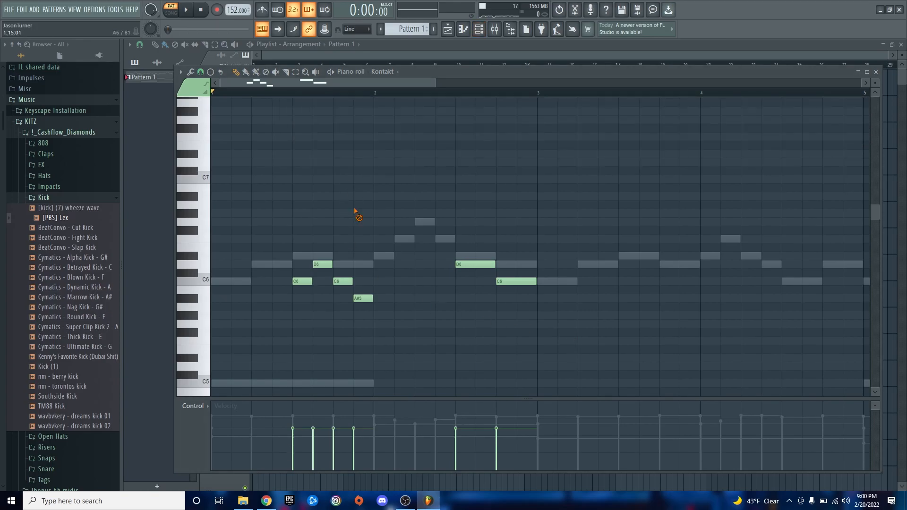
{"action": "scroll", "coordinate": [462, 304], "scroll_direction": "up", "scroll_amount": 6}
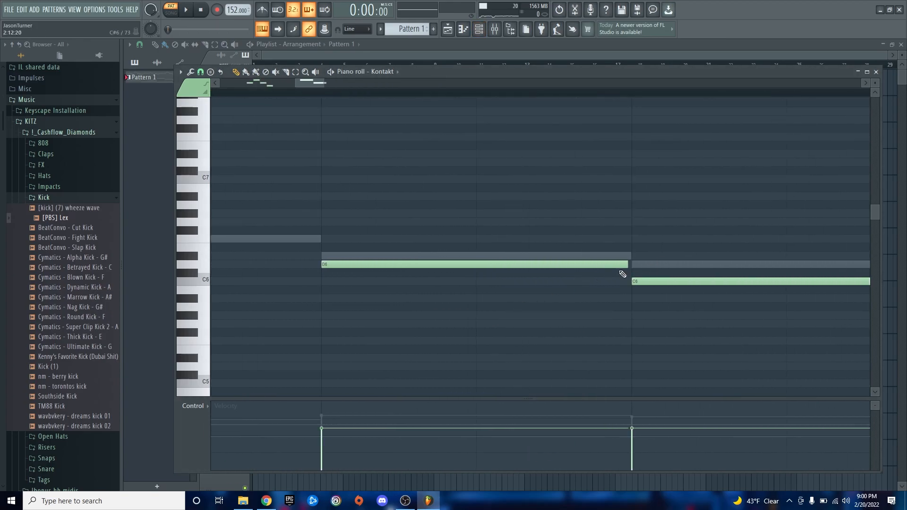
{"action": "scroll", "coordinate": [565, 309], "scroll_direction": "down", "scroll_amount": 3}
{"action": "scroll", "coordinate": [578, 314], "scroll_direction": "up", "scroll_amount": 3}
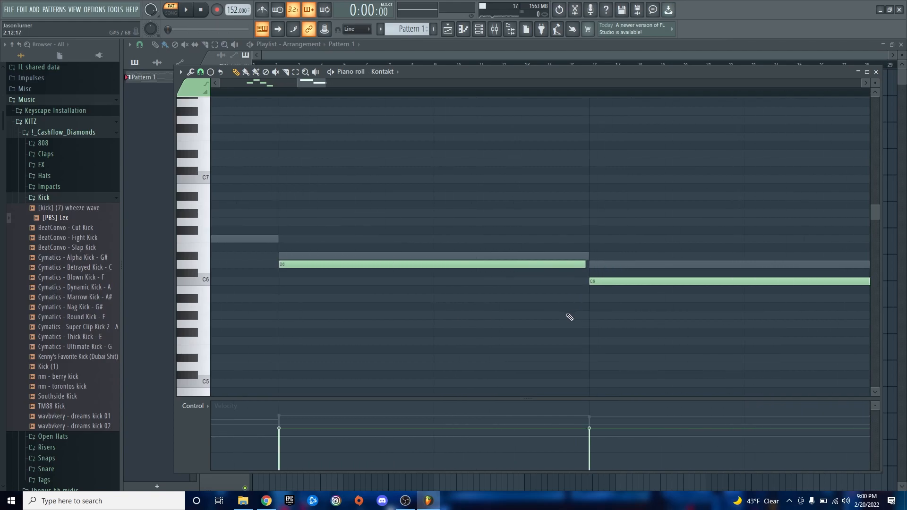
{"action": "left_click", "coordinate": [287, 265]}
{"action": "scroll", "coordinate": [565, 310], "scroll_direction": "down", "scroll_amount": 3}
{"action": "scroll", "coordinate": [331, 324], "scroll_direction": "up", "scroll_amount": 2}
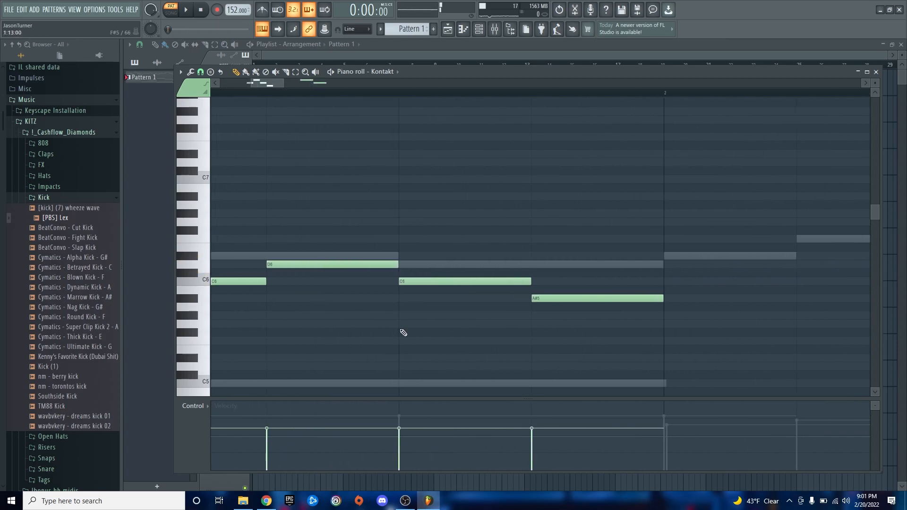
{"action": "scroll", "coordinate": [392, 336], "scroll_direction": "down", "scroll_amount": 6}
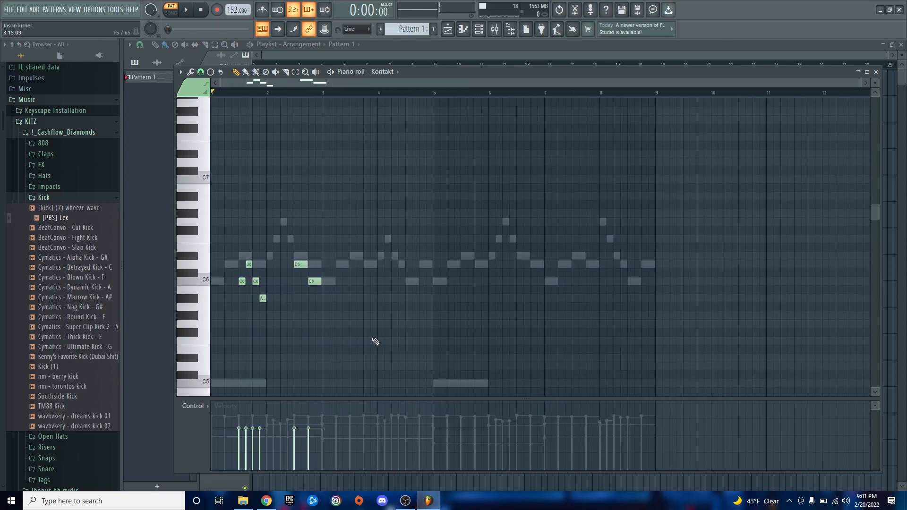
- Duplicate the two-bar phrase into bars 3 and 4, move the playback start to bar 3, and play
{"action": "left_click_drag", "start_coordinate": [224, 242], "coordinate": [324, 325]}
{"action": "left_click_drag", "start_coordinate": [313, 283], "coordinate": [423, 298]}
{"action": "left_click", "coordinate": [424, 310]}
{"action": "left_click", "coordinate": [325, 92]}
{"action": "key", "text": "space"}
{"action": "scroll", "coordinate": [400, 338], "scroll_direction": "up", "scroll_amount": 4}
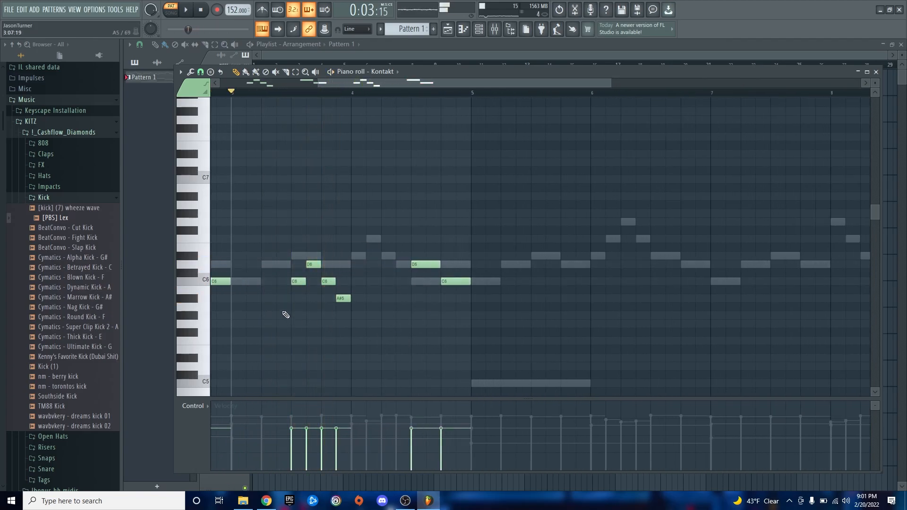
- Delete the C6 and A#5 notes on beat 4 of bar 3, and try longer D#6 and F6 notes before removing them
{"action": "scroll", "coordinate": [290, 314], "scroll_direction": "up", "scroll_amount": 3}
{"action": "right_click", "coordinate": [352, 282]}
{"action": "key", "text": "space"}
{"action": "right_click", "coordinate": [376, 298]}
{"action": "left_click", "coordinate": [350, 256]}
{"action": "left_click", "coordinate": [395, 239]}
{"action": "right_click", "coordinate": [405, 239]}
{"action": "right_click", "coordinate": [377, 256]}
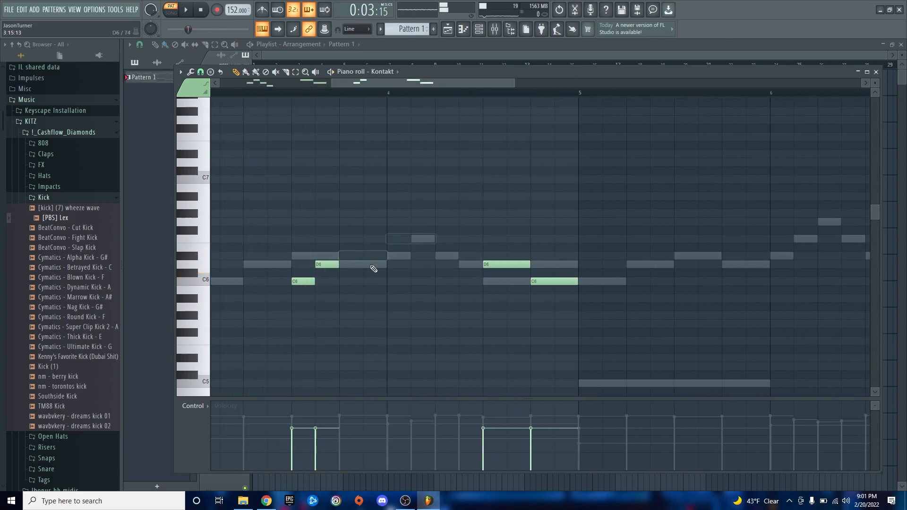
- End bar 3 with D#6 and F6 eighth notes on beat 4, and play from bar 3
{"action": "left_click", "coordinate": [348, 256]}
{"action": "left_click_drag", "start_coordinate": [385, 257], "coordinate": [371, 251]}
{"action": "left_click", "coordinate": [374, 239]}
{"action": "key", "text": "space"}
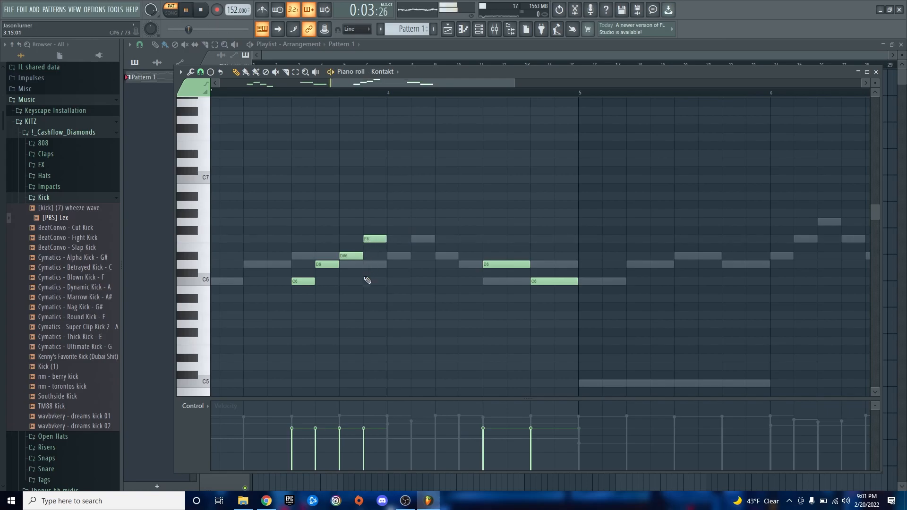
{"action": "scroll", "coordinate": [355, 293], "scroll_direction": "down", "scroll_amount": 3}
{"action": "scroll", "coordinate": [487, 321], "scroll_direction": "up", "scroll_amount": 3}
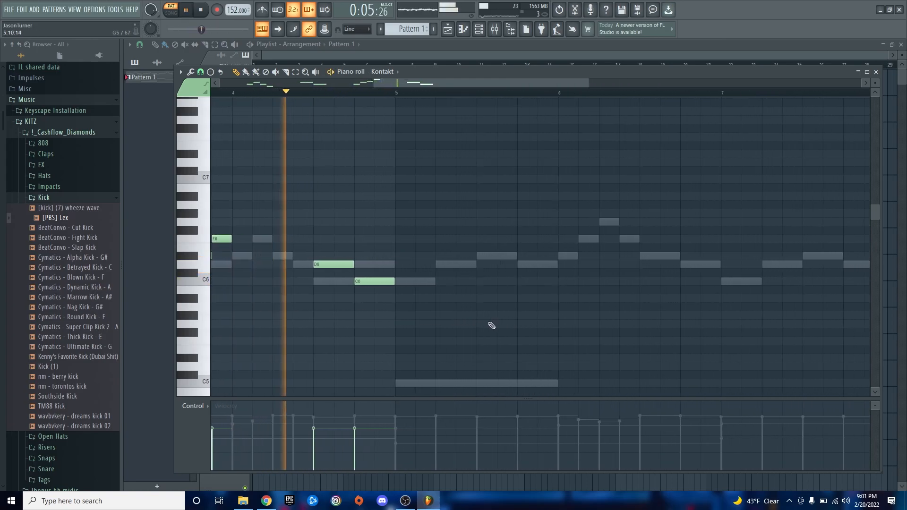
- Shorten the last C6 in bar 4 to an eighth note, add an A#5 eighth note behind it, and play
{"action": "key", "text": "space"}
{"action": "left_click_drag", "start_coordinate": [382, 284], "coordinate": [373, 284]}
{"action": "left_click", "coordinate": [378, 298]}
{"action": "key", "text": "space"}
{"action": "key", "text": "space"}
- Raise the three notes ending bar 4 to F6, D#6 and D6, and play from bar 3
{"action": "left_click_drag", "start_coordinate": [319, 264], "coordinate": [319, 239]}
{"action": "left_click_drag", "start_coordinate": [361, 277], "coordinate": [361, 255]}
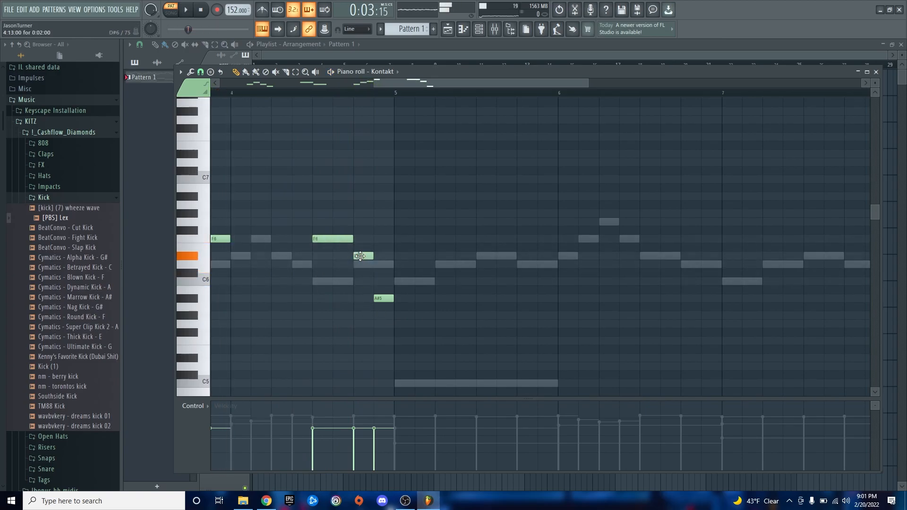
{"action": "left_click_drag", "start_coordinate": [376, 296], "coordinate": [375, 264]}
{"action": "key", "text": "space"}
{"action": "scroll", "coordinate": [358, 306], "scroll_direction": "down", "scroll_amount": 1}
{"action": "scroll", "coordinate": [364, 309], "scroll_direction": "down", "scroll_amount": 3}
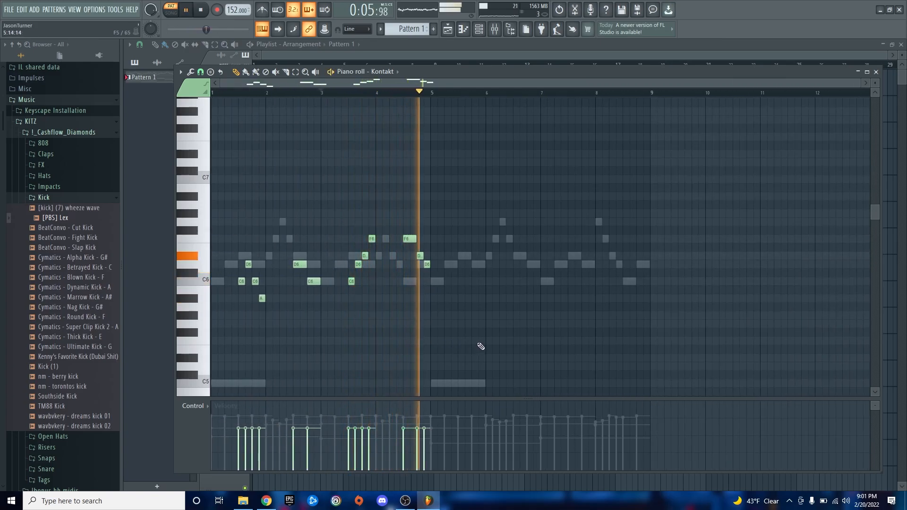
{"action": "key", "text": "space"}
- Duplicate the complete four-bar part into bars 5 to 8 and clear the note selection
{"action": "left_click_drag", "start_coordinate": [458, 219], "coordinate": [234, 341]}
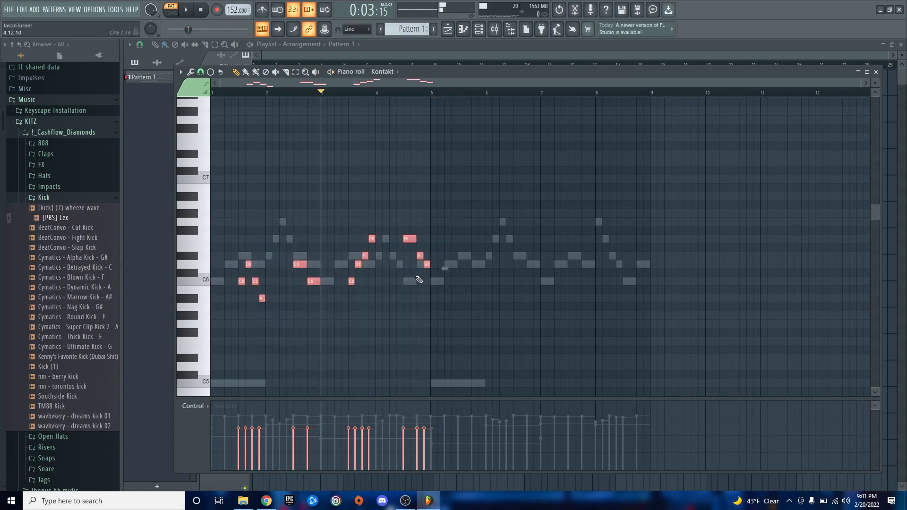
{"action": "left_click_drag", "start_coordinate": [417, 249], "coordinate": [627, 240]}
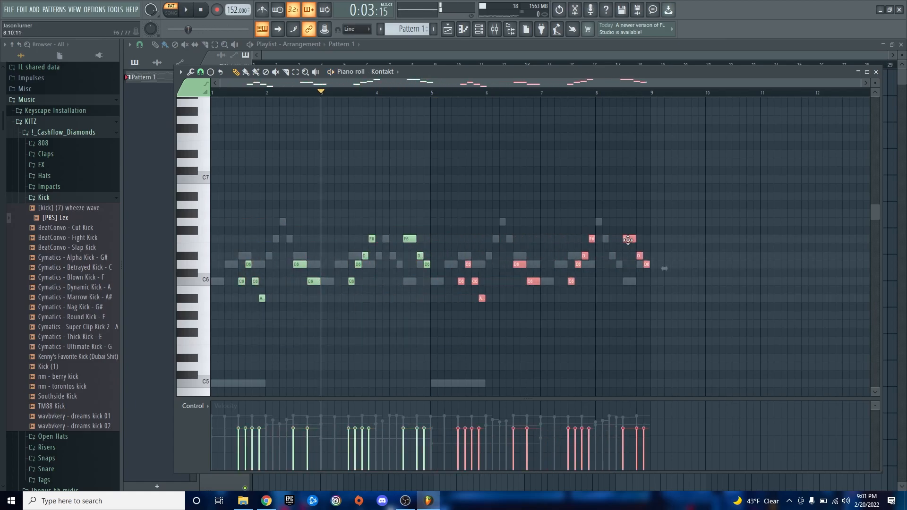
{"action": "left_click", "coordinate": [633, 195], "text": "ctrl"}
{"action": "key", "text": "space"}
{"action": "key", "text": "ctrl+a"}
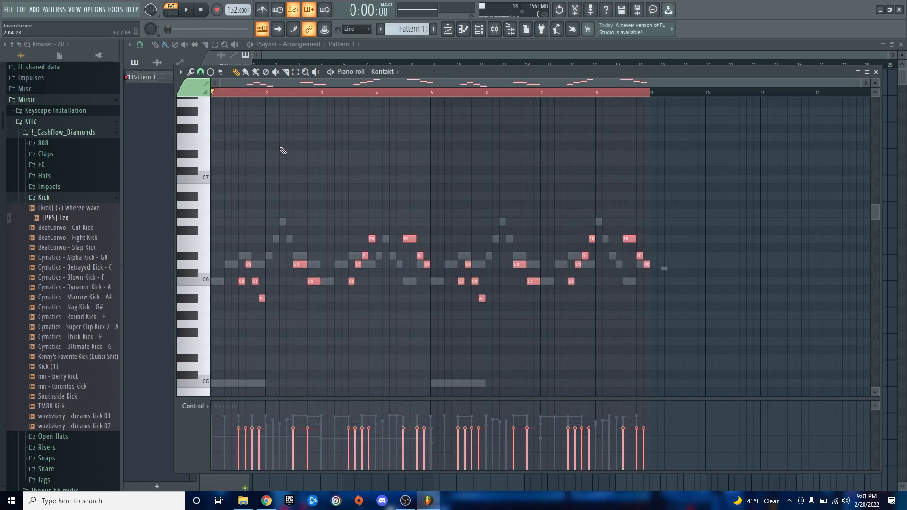
{"action": "left_click", "coordinate": [302, 146]}
- Play the pattern with the mixer in view, lower Insert 2 to 85% (-3.4 dB), and raise Insert 1 slightly
{"action": "key", "text": "F7"}
{"action": "key", "text": "space"}
{"action": "left_click", "coordinate": [491, 30]}
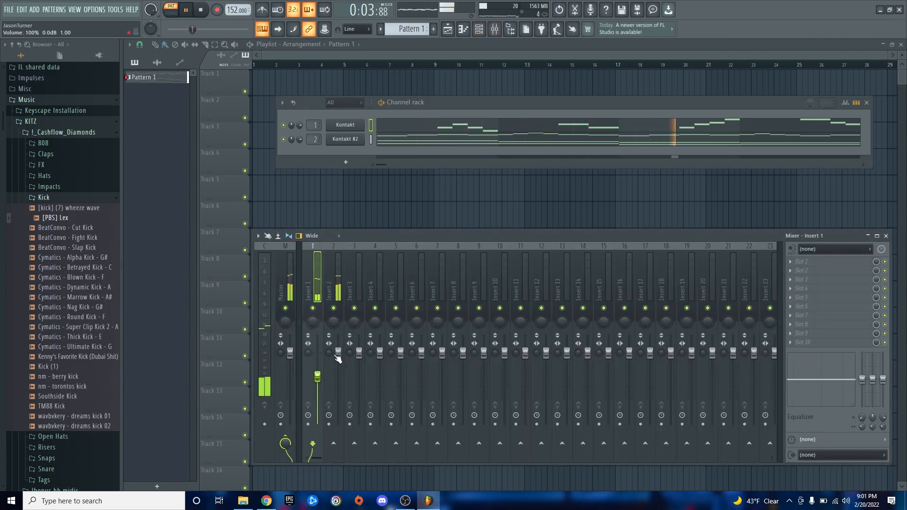
{"action": "left_click_drag", "start_coordinate": [338, 352], "coordinate": [339, 364]}
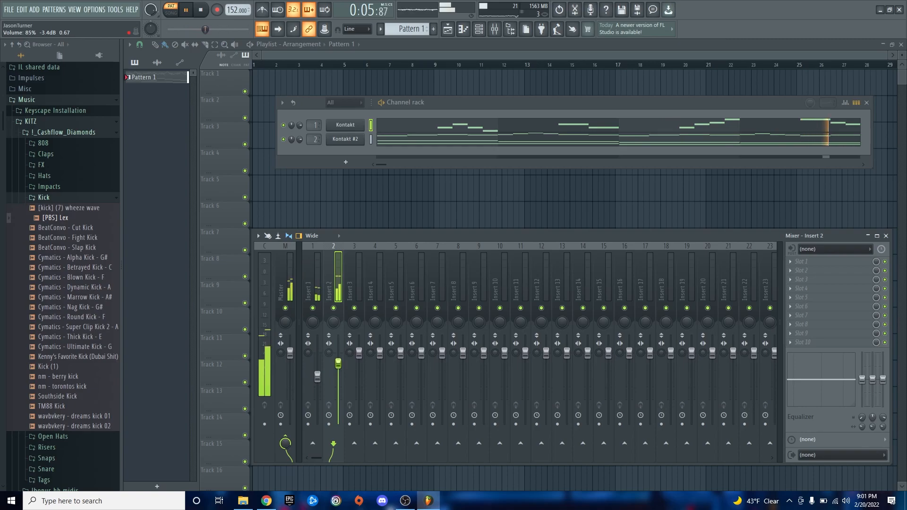
{"action": "left_click_drag", "start_coordinate": [320, 380], "coordinate": [321, 377]}
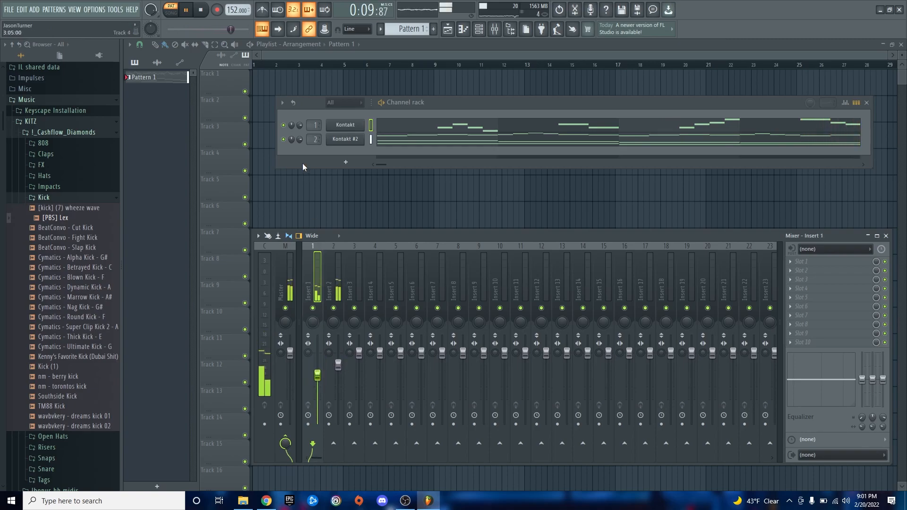
- Replay Pattern 1 to hear both Kontakt parts together, and add a Massive X instrument channel
{"action": "key", "text": "space"}
{"action": "key", "text": "space"}
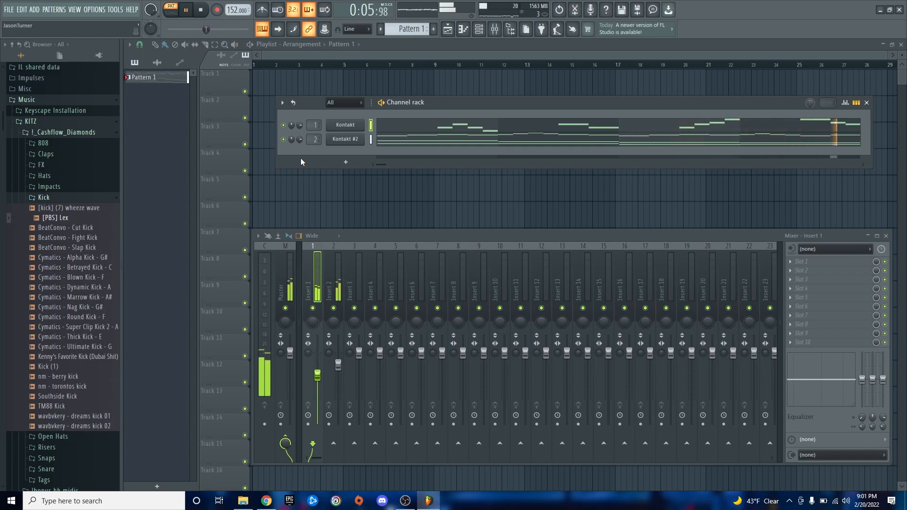
{"action": "key", "text": "space"}
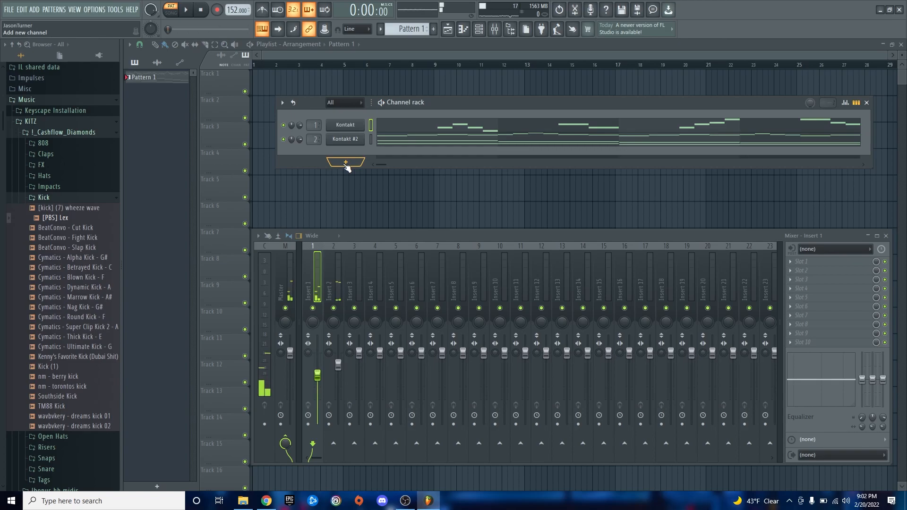
{"action": "key", "text": "space"}
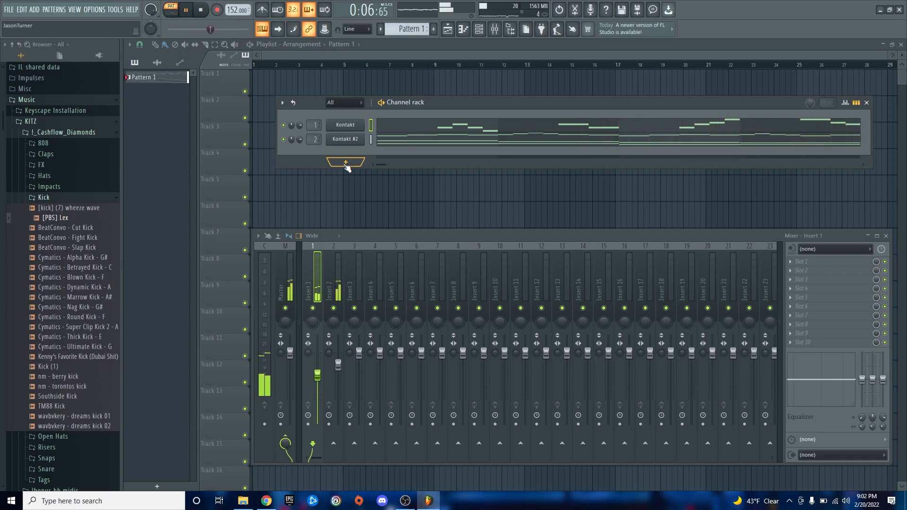
{"action": "key", "text": "space"}
{"action": "left_click", "coordinate": [346, 164]}
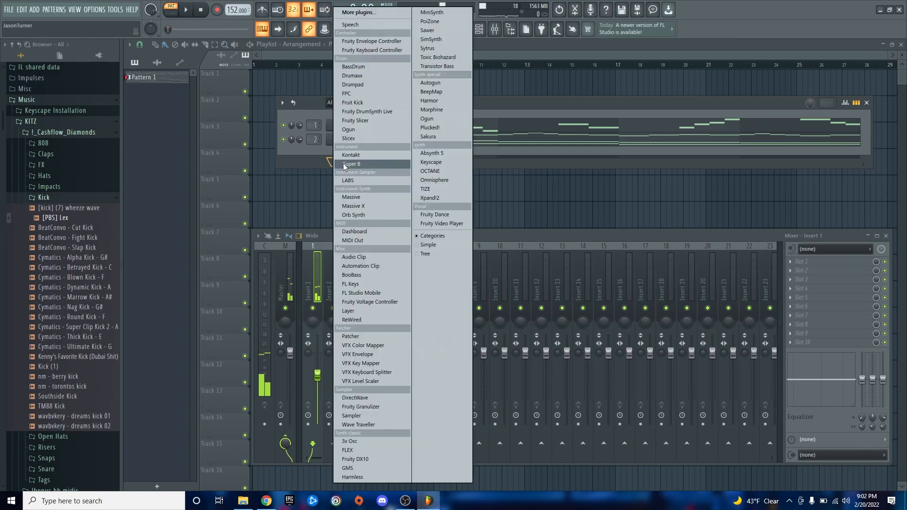
{"action": "left_click", "coordinate": [359, 206]}
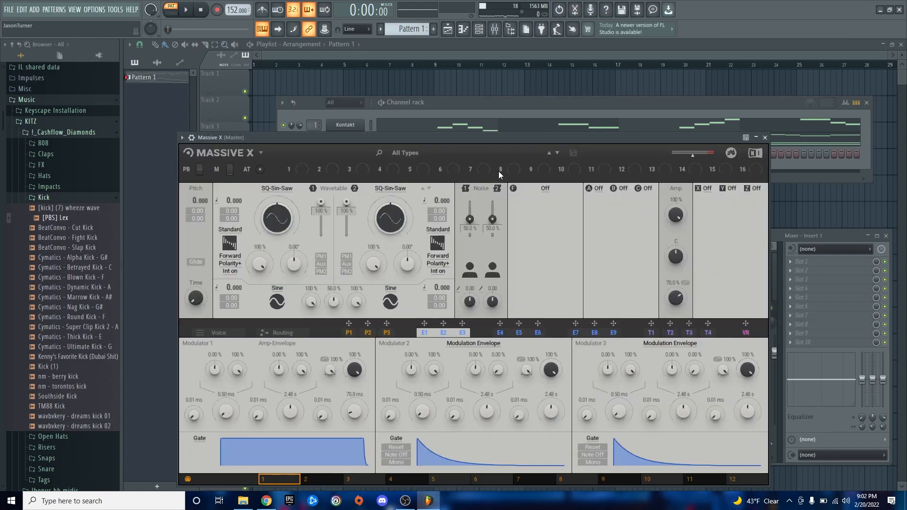
- Load the Shakulator preset from Massive X's Flute category, try a few notes and close the plugin window
{"action": "left_click", "coordinate": [475, 152]}
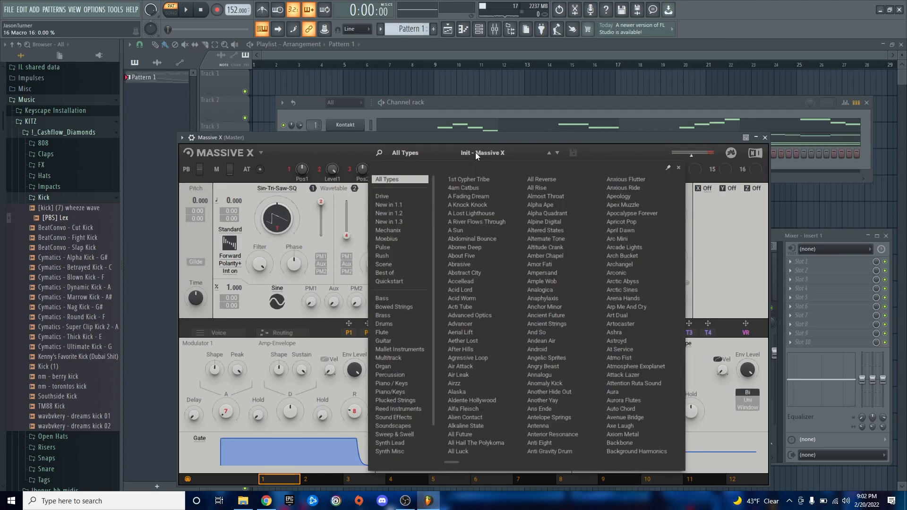
{"action": "left_click", "coordinate": [390, 333]}
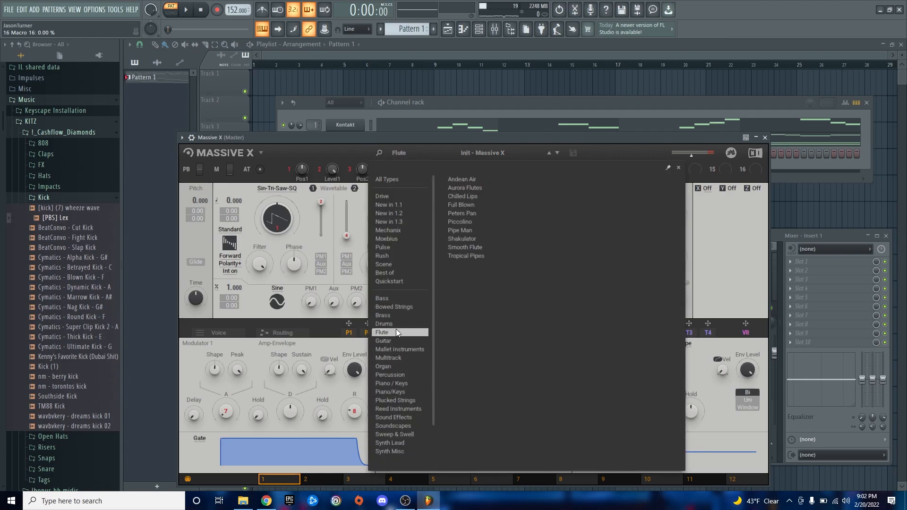
{"action": "left_click", "coordinate": [475, 239]}
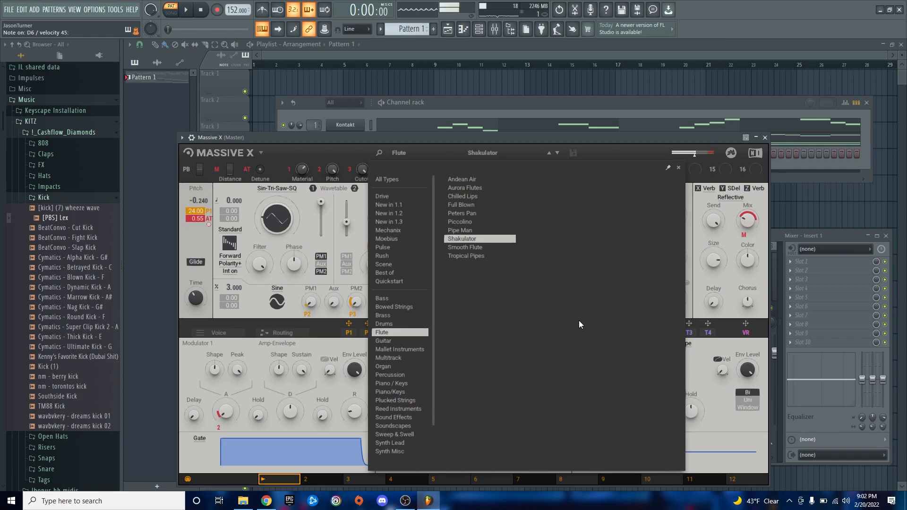
{"action": "key", "text": "Escape"}
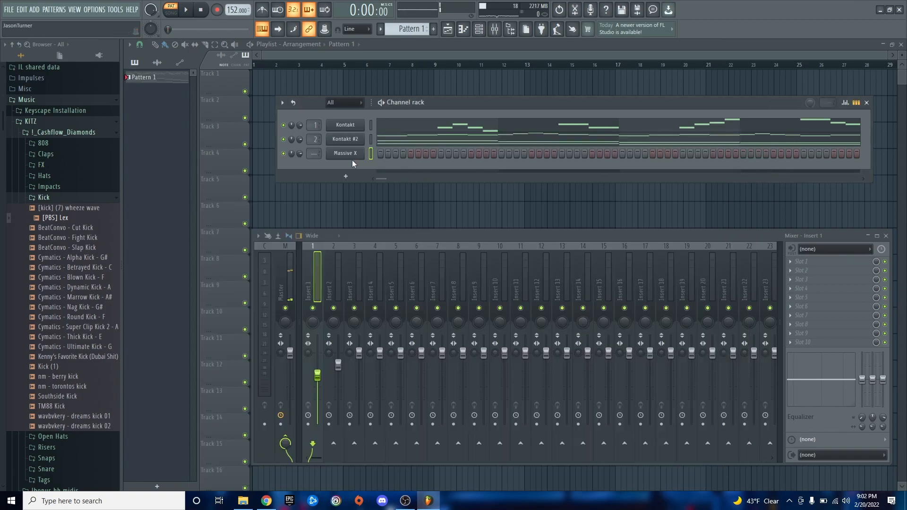
- Route the Massive X channel to mixer Insert 3 and open its piano roll
{"action": "scroll", "coordinate": [317, 154], "scroll_direction": "up", "scroll_amount": 3}
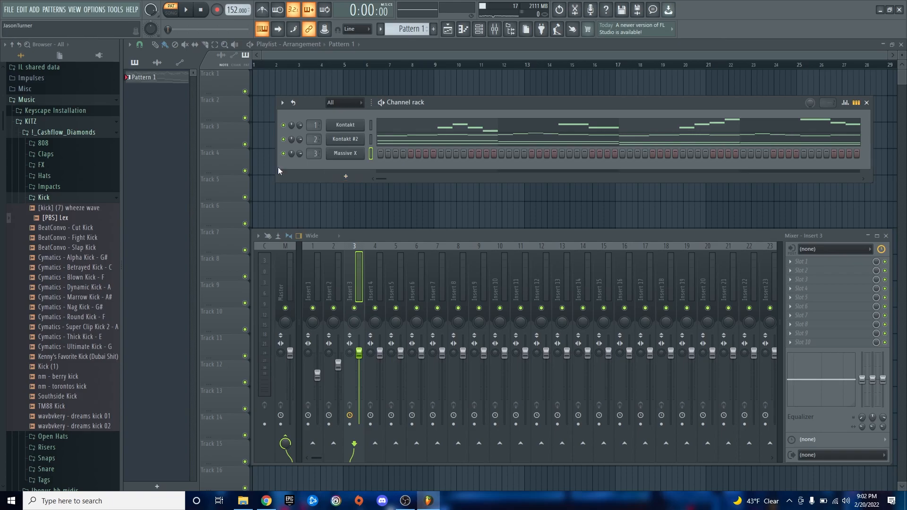
{"action": "right_click", "coordinate": [348, 154]}
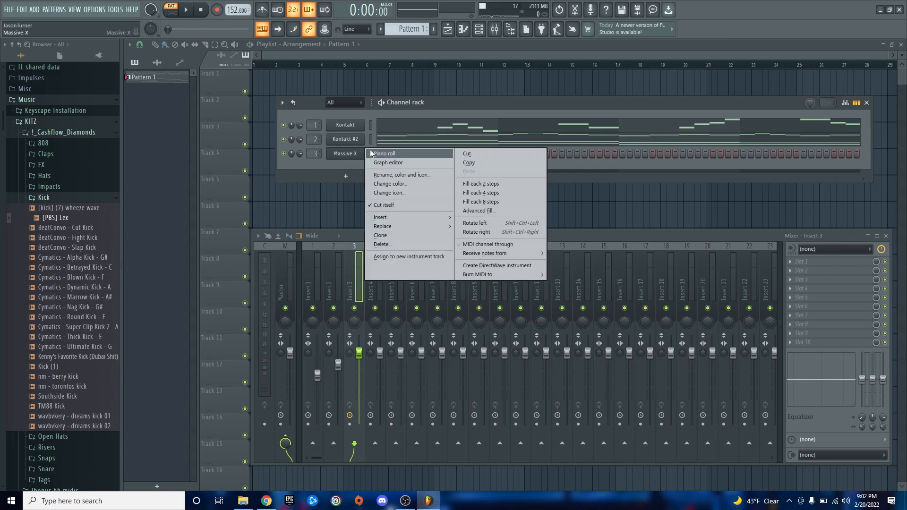
{"action": "left_click", "coordinate": [379, 154]}
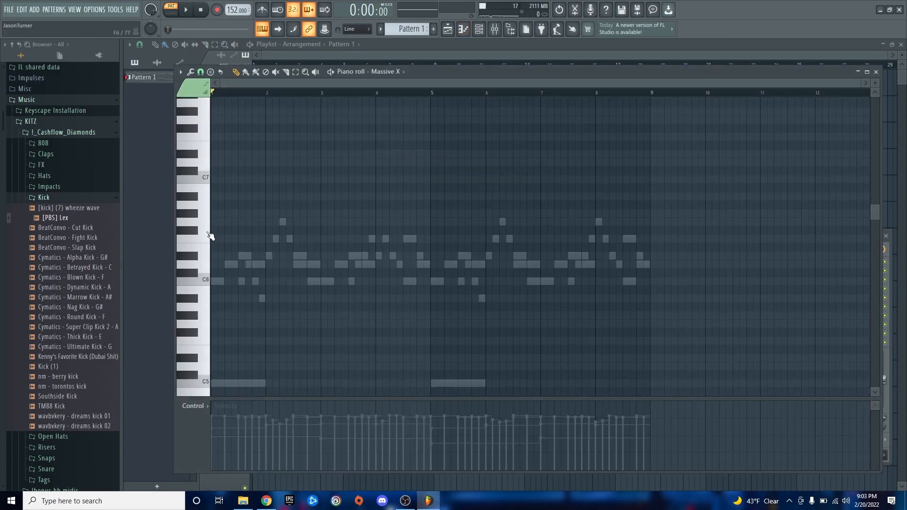
{"action": "key", "text": "F6"}
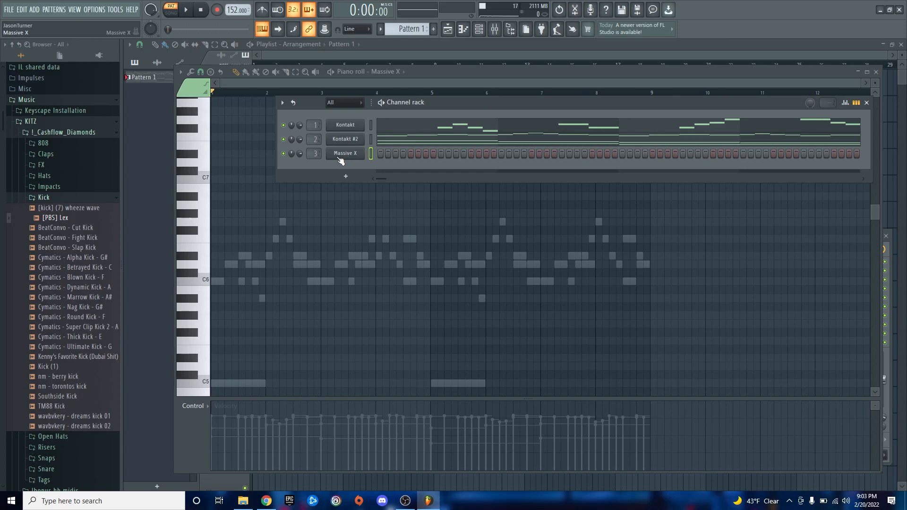
{"action": "key", "text": "F6"}
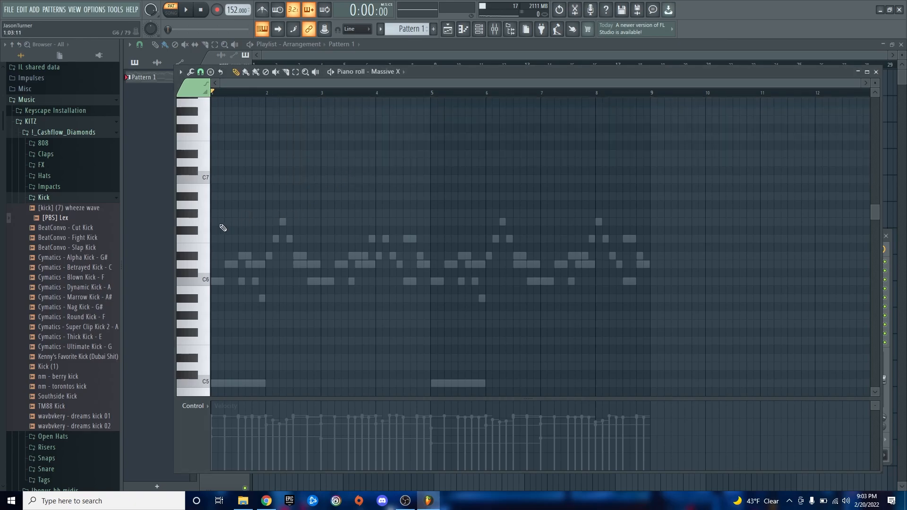
- Audition a few flute notes around D6 and play the opening of Pattern 1 to find a starting pitch
{"action": "key", "text": "q"}
{"action": "key", "text": "w"}
{"action": "key", "text": "3"}
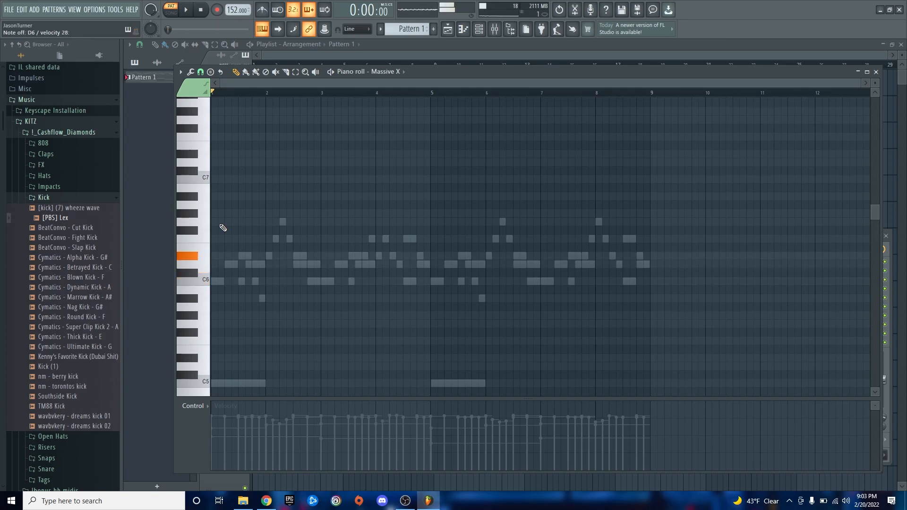
{"action": "key", "text": "space"}
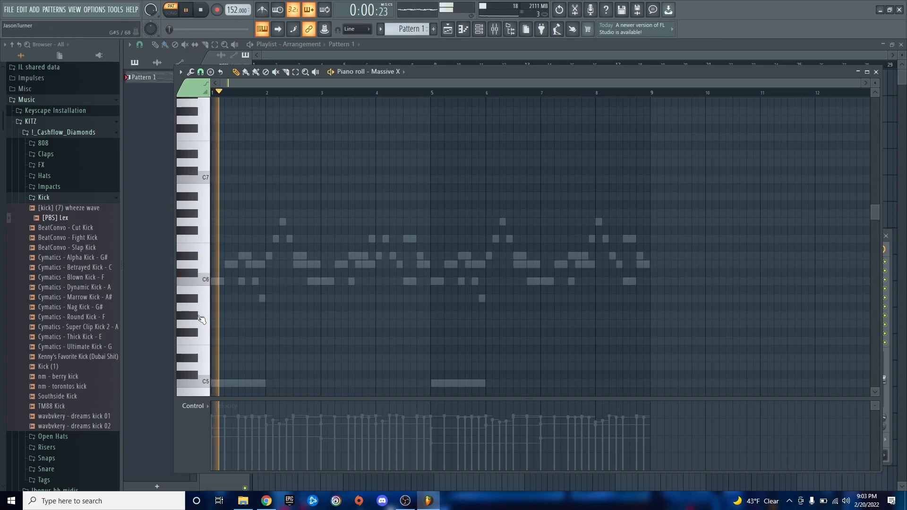
{"action": "scroll", "coordinate": [201, 322], "scroll_direction": "up", "scroll_amount": 4}
{"action": "key", "text": "space"}
{"action": "key", "text": "space"}
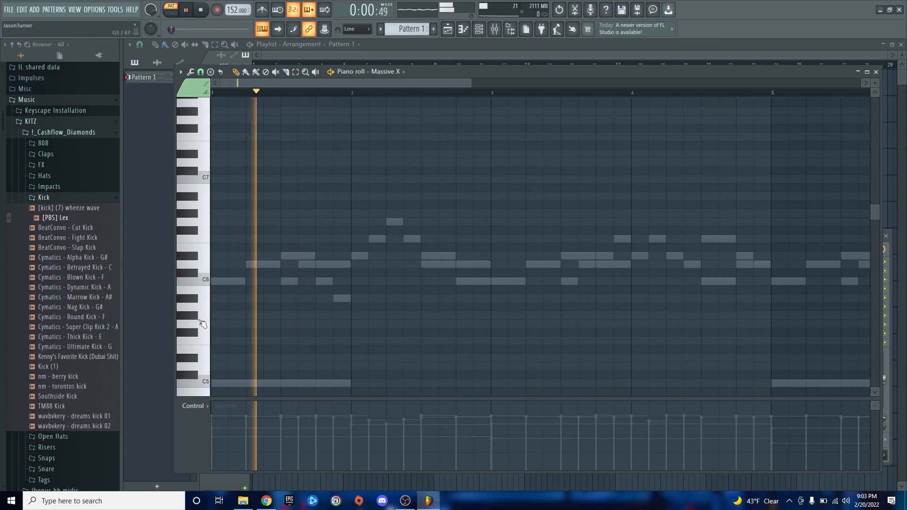
{"action": "key", "text": "space"}
- Try three consecutive C6 notes from the start of bar 1, play them, and remove them
{"action": "left_click", "coordinate": [220, 283]}
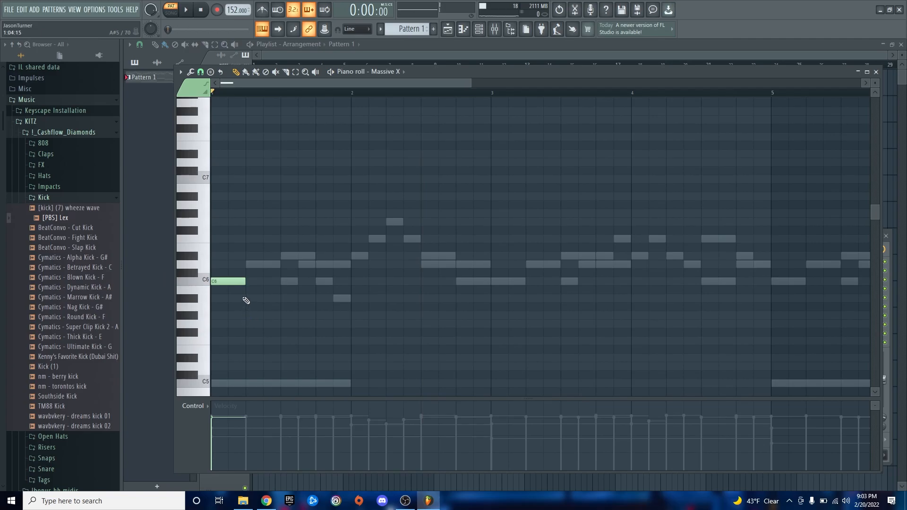
{"action": "left_click", "coordinate": [258, 282]}
{"action": "key", "text": "space"}
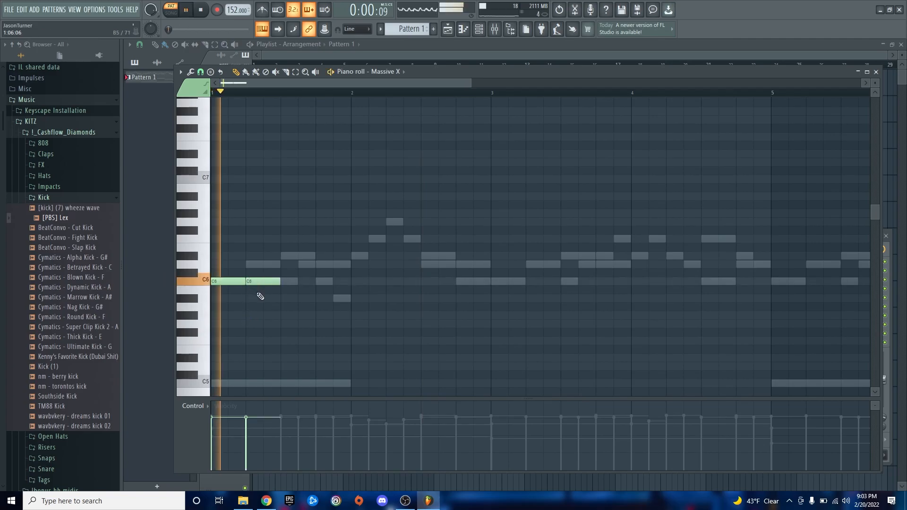
{"action": "left_click", "coordinate": [295, 283]}
{"action": "key", "text": "space"}
{"action": "key", "text": "space"}
{"action": "key", "text": "space"}
{"action": "right_click", "coordinate": [288, 282]}
{"action": "right_click", "coordinate": [258, 282]}
{"action": "right_click", "coordinate": [227, 282]}
- Try a C6 note held across bar 1 with a two-beat D6 over the second half of the bar
{"action": "left_click", "coordinate": [226, 283]}
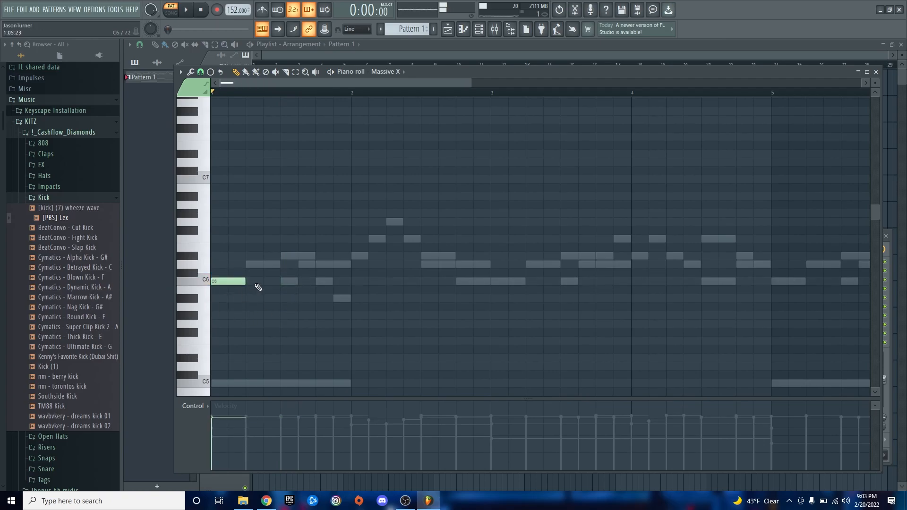
{"action": "left_click_drag", "start_coordinate": [246, 281], "coordinate": [337, 285]}
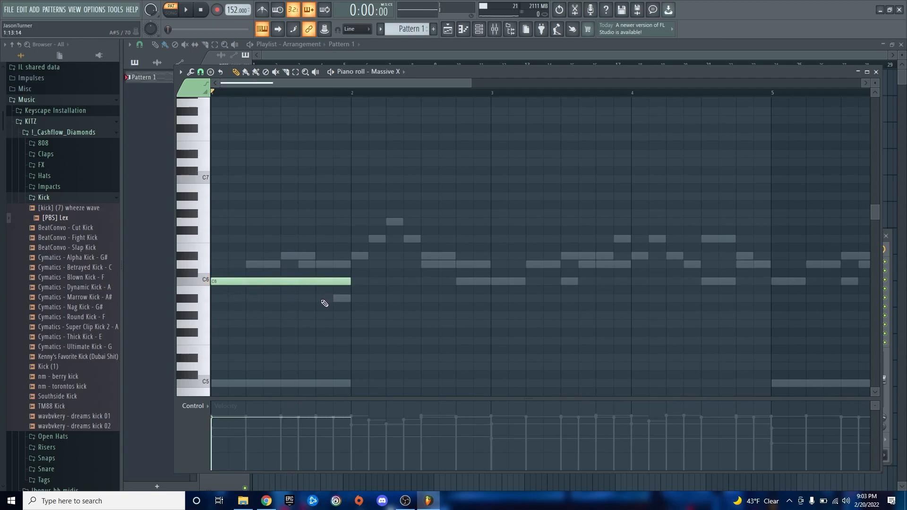
{"action": "left_click", "coordinate": [325, 302]}
{"action": "left_click_drag", "start_coordinate": [453, 297], "coordinate": [291, 301]}
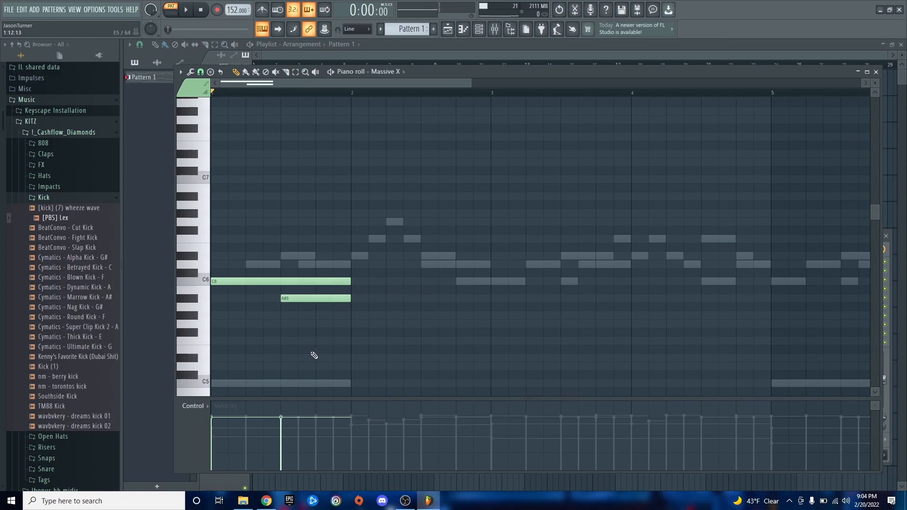
{"action": "key", "text": "space"}
{"action": "key", "text": "space"}
{"action": "left_click_drag", "start_coordinate": [290, 298], "coordinate": [289, 265]}
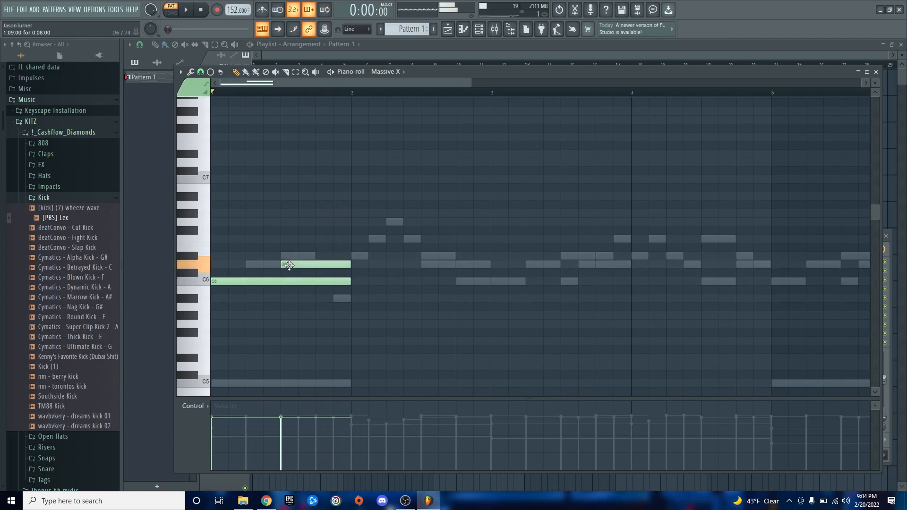
- Try a one-beat G6 on beat 4 of bar 1 and an F6 held across bar 2
{"action": "left_click", "coordinate": [326, 222]}
{"action": "key", "text": "space"}
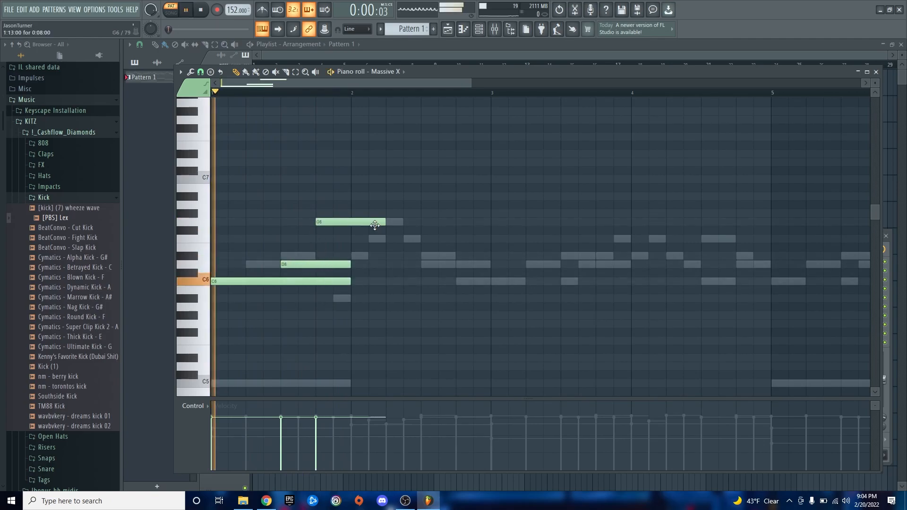
{"action": "key", "text": "space"}
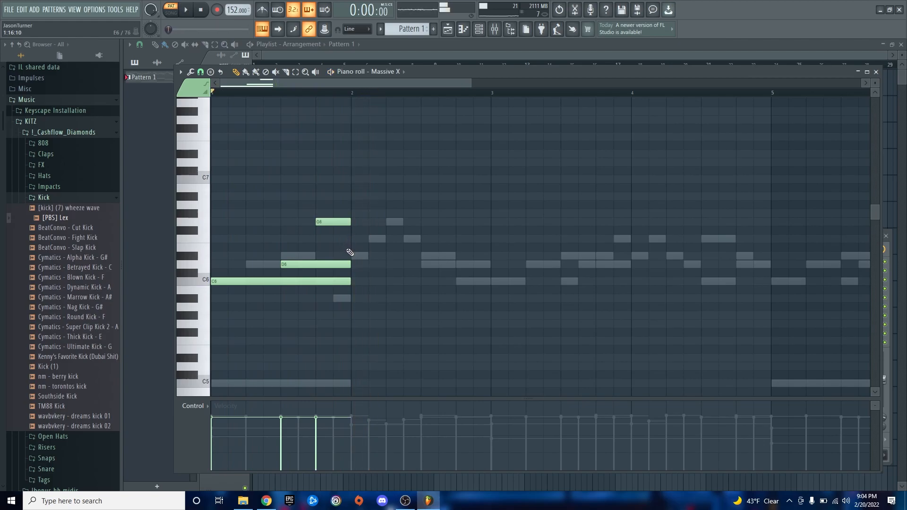
{"action": "left_click", "coordinate": [355, 239]}
{"action": "key", "text": "space"}
{"action": "left_click_drag", "start_coordinate": [385, 239], "coordinate": [489, 239]}
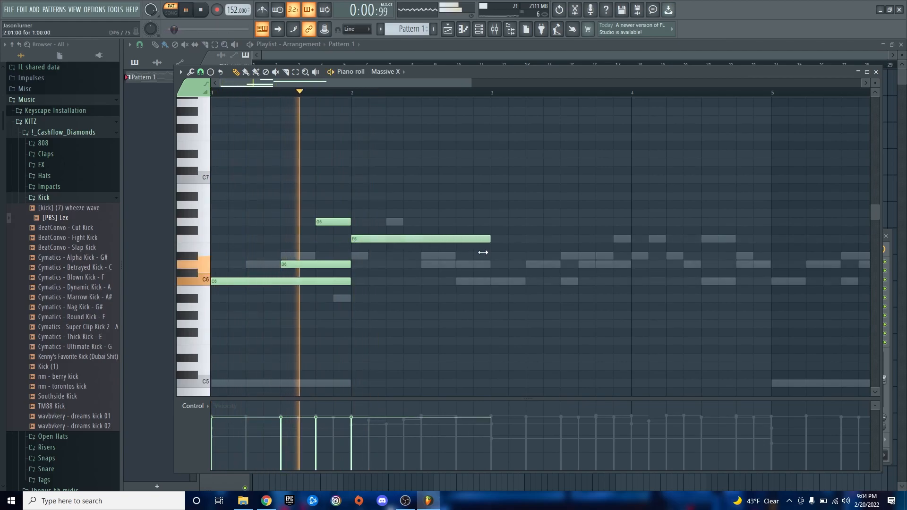
- Try a two-beat D6 over the second half of bar 2 and play the part from the start
{"action": "left_click", "coordinate": [426, 265]}
{"action": "left_click_drag", "start_coordinate": [560, 264], "coordinate": [491, 265]}
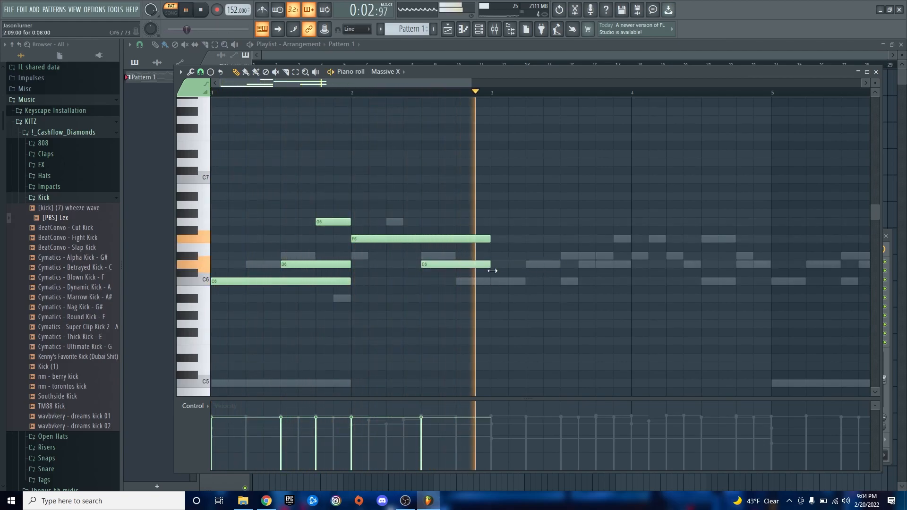
{"action": "key", "text": "space"}
{"action": "key", "text": "space"}
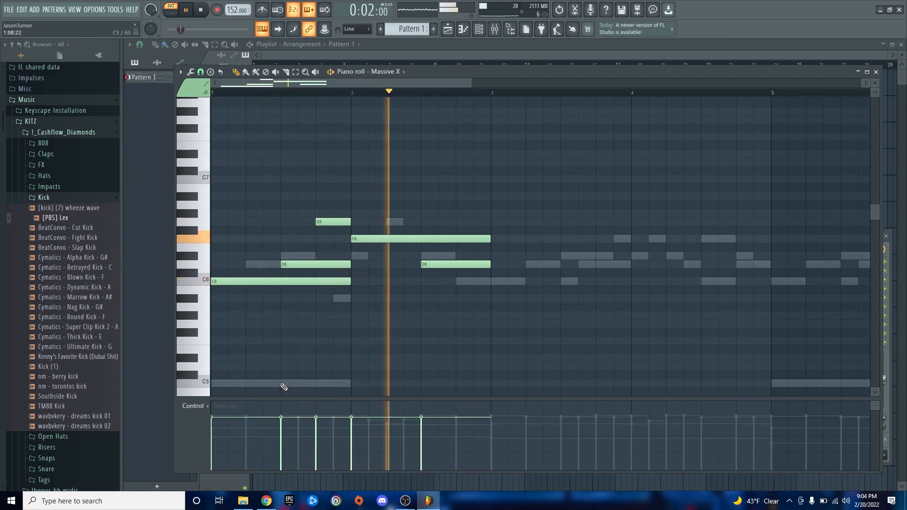
{"action": "key", "text": "space"}
- Try a two-beat F6 opening bar 3, followed by one-beat D#6 and C6 notes, and play the part
{"action": "left_click", "coordinate": [496, 240]}
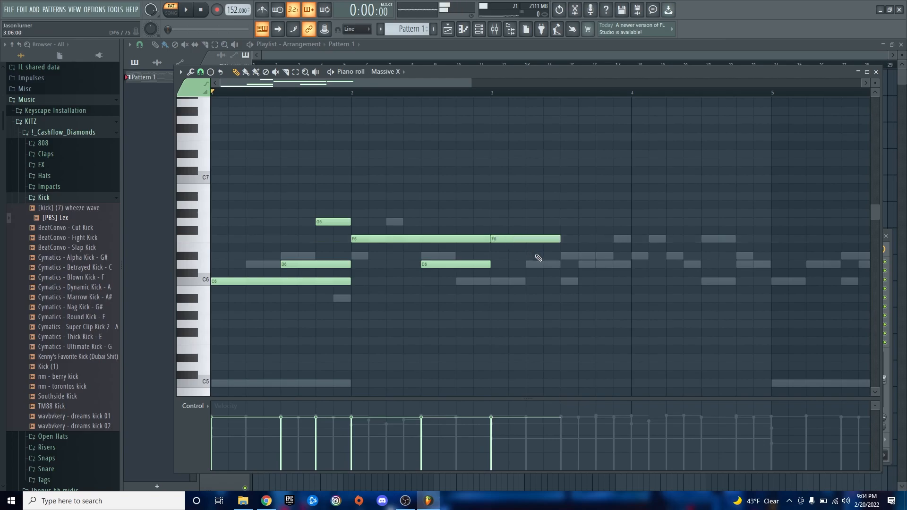
{"action": "left_click", "coordinate": [562, 255]}
{"action": "left_click", "coordinate": [598, 281]}
{"action": "key", "text": "space"}
{"action": "left_click_drag", "start_coordinate": [666, 282], "coordinate": [631, 282]}
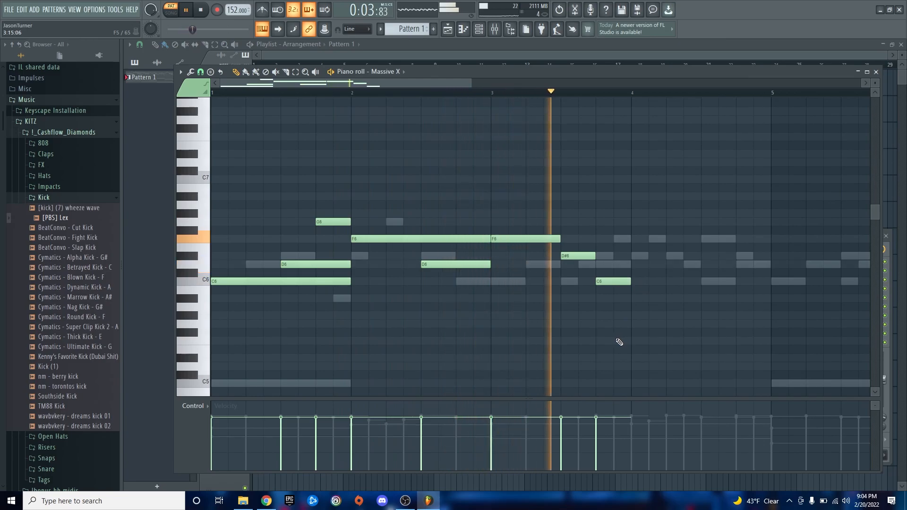
- Stop playback and delete all the drafted Massive X notes in bars 1 to 3
{"action": "key", "text": "space"}
{"action": "left_click_drag", "start_coordinate": [631, 202], "coordinate": [256, 366]}
{"action": "key", "text": "Delete"}
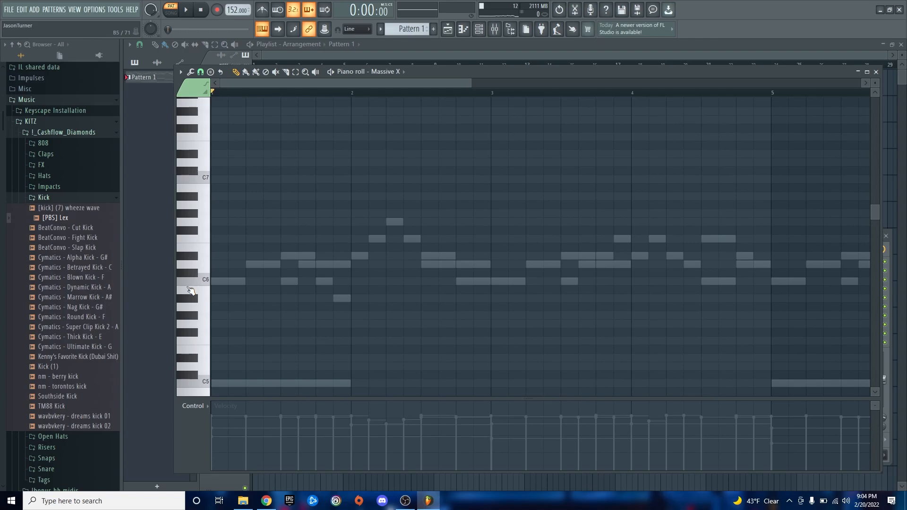
- Replay the opening of Pattern 1 and draw a C6 flute note held across all of bar 1
{"action": "key", "text": "space"}
{"action": "key", "text": "space"}
{"action": "key", "text": "space"}
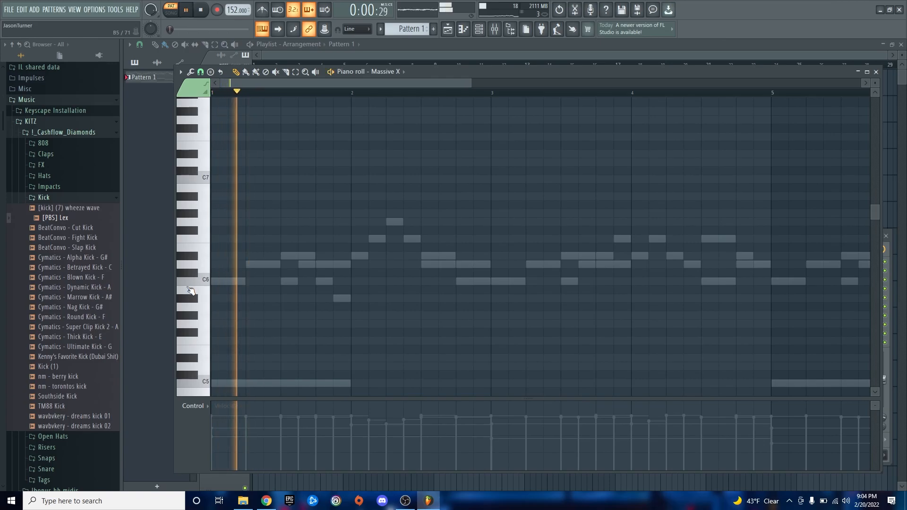
{"action": "key", "text": "space"}
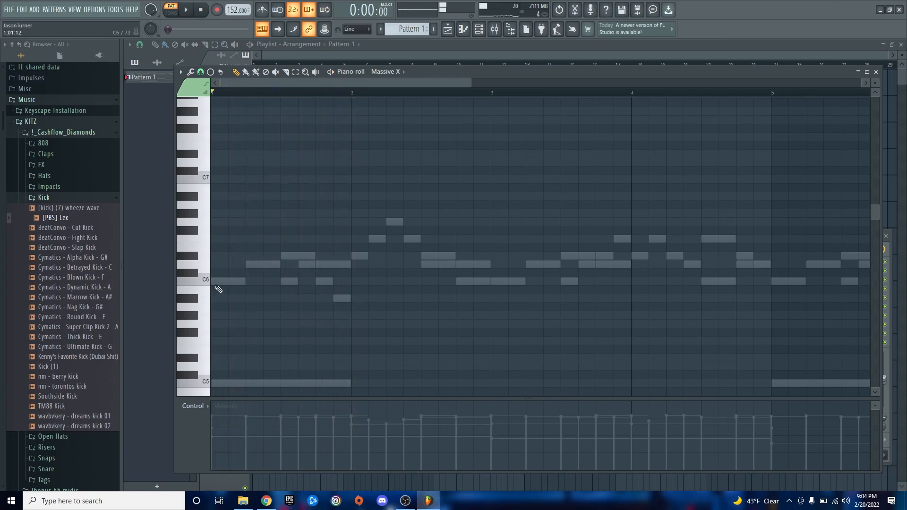
{"action": "left_click", "coordinate": [186, 282]}
{"action": "left_click_drag", "start_coordinate": [244, 282], "coordinate": [345, 293]}
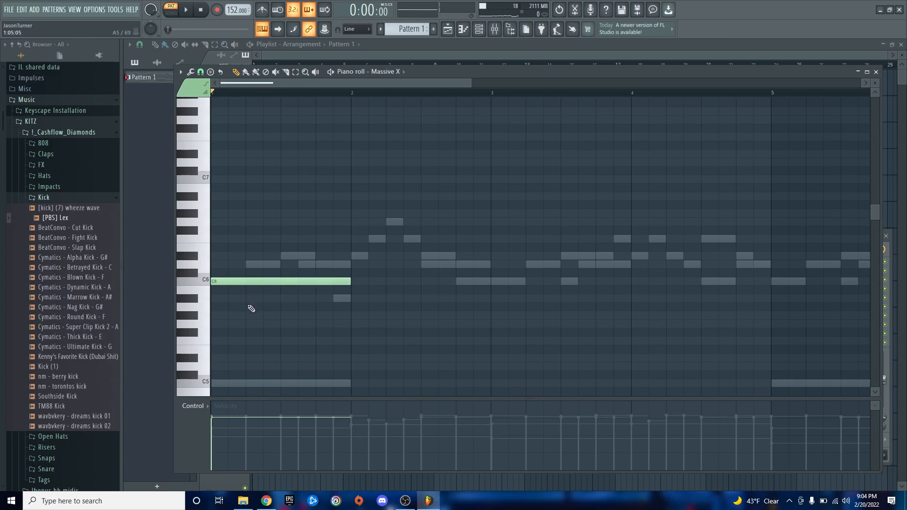
{"action": "key", "text": "F6"}
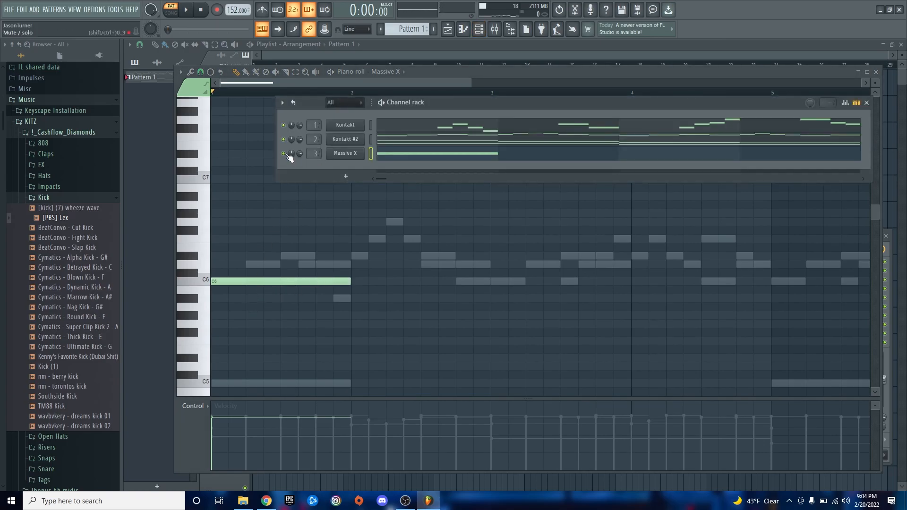
{"action": "key", "text": "F6"}
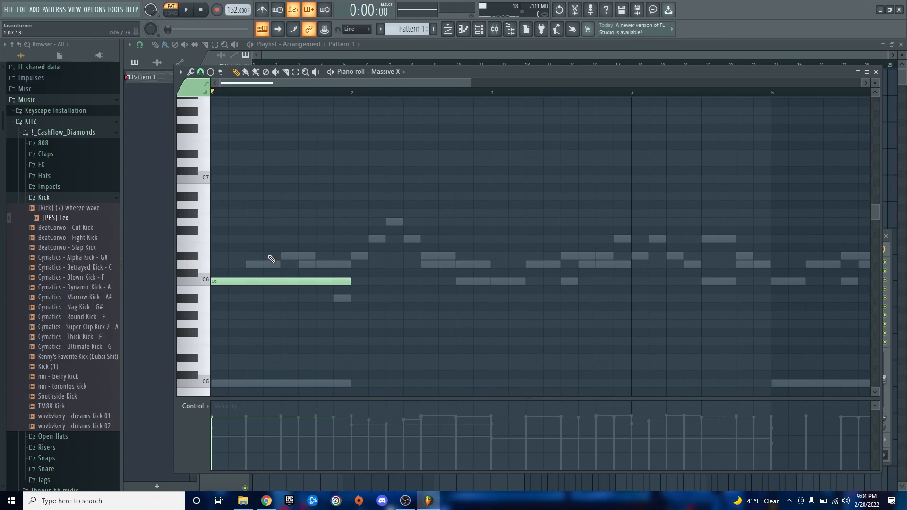
- Add half-beat D#6 and D6 notes on beat 4 of bar 1 and play the pattern to check them
{"action": "key", "text": "space"}
{"action": "key", "text": "space"}
{"action": "left_click", "coordinate": [320, 255]}
{"action": "left_click_drag", "start_coordinate": [347, 267], "coordinate": [362, 263]}
{"action": "left_click_drag", "start_coordinate": [490, 264], "coordinate": [328, 265]}
{"action": "key", "text": "space"}
{"action": "key", "text": "space"}
- Draw an A#5 note from the start of bar 2, play the part, and extend the note to fill the bar
{"action": "left_click", "coordinate": [356, 299]}
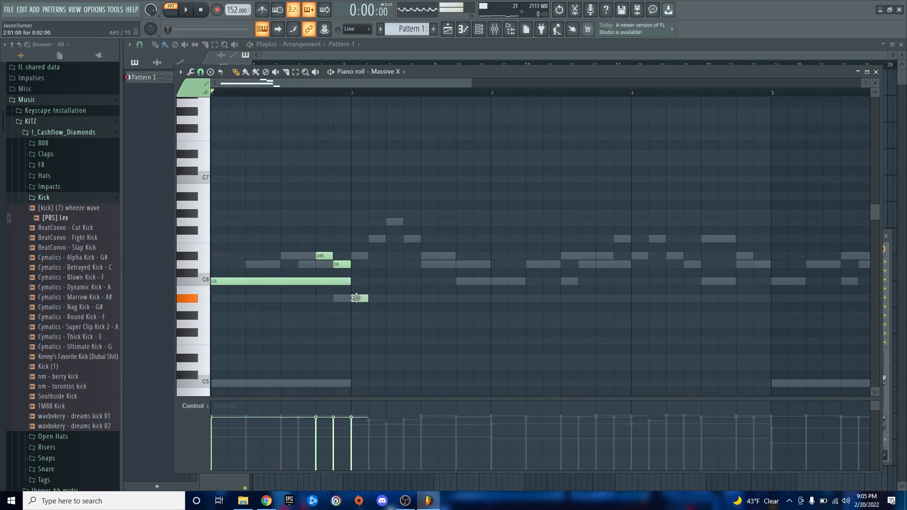
{"action": "left_click_drag", "start_coordinate": [367, 298], "coordinate": [461, 308]}
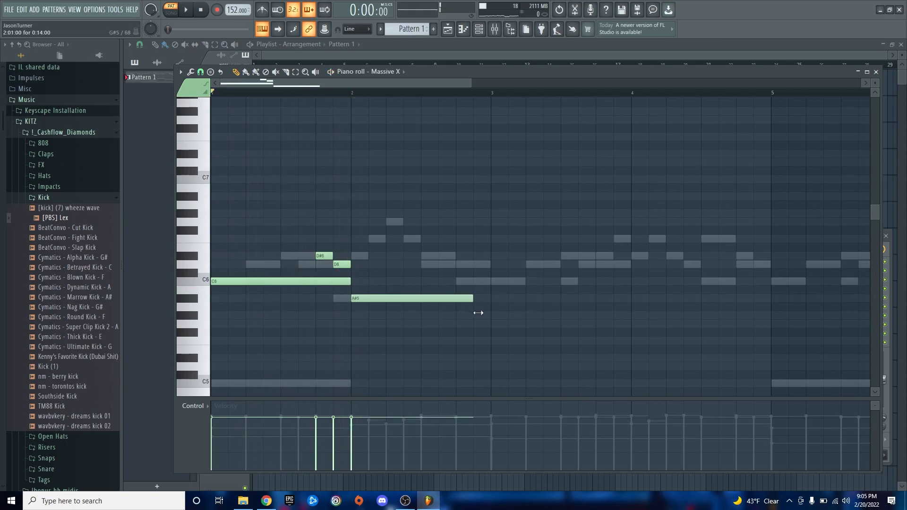
{"action": "key", "text": "space"}
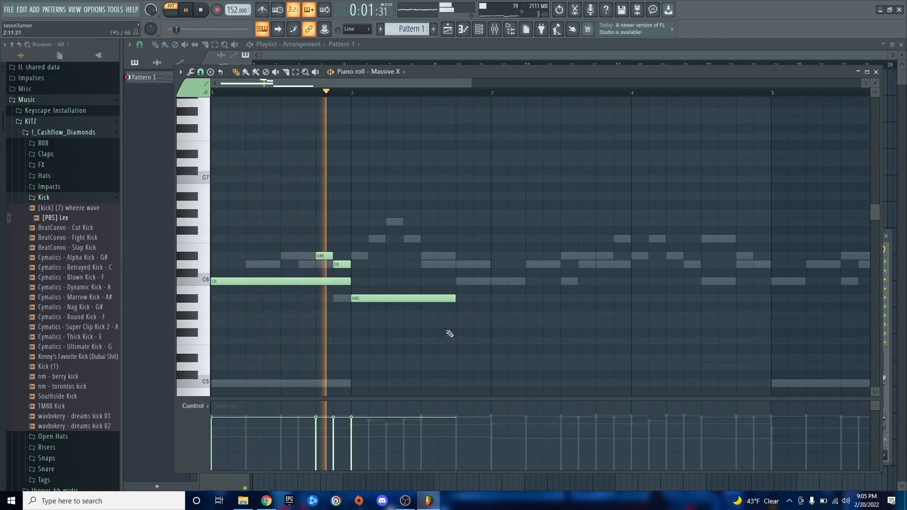
{"action": "key", "text": "space"}
{"action": "left_click_drag", "start_coordinate": [456, 298], "coordinate": [490, 299]}
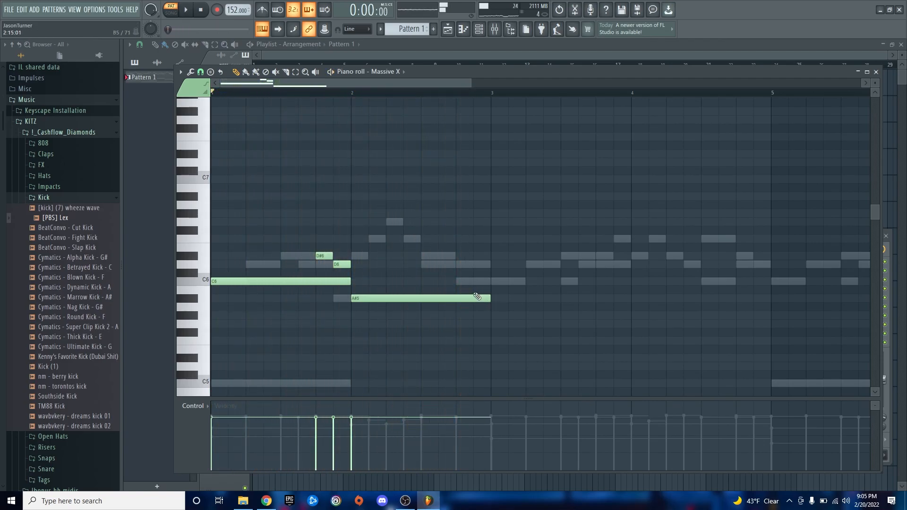
- Draw a one-beat C6 flute note on beat 4 of bar 2 and play the pattern to check it
{"action": "left_click", "coordinate": [461, 281]}
{"action": "left_click_drag", "start_coordinate": [591, 281], "coordinate": [496, 283]}
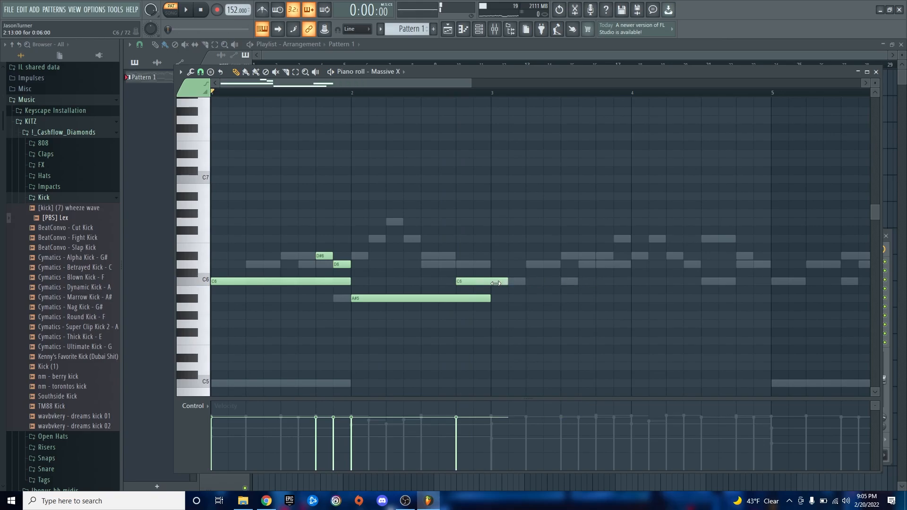
{"action": "key", "text": "F6"}
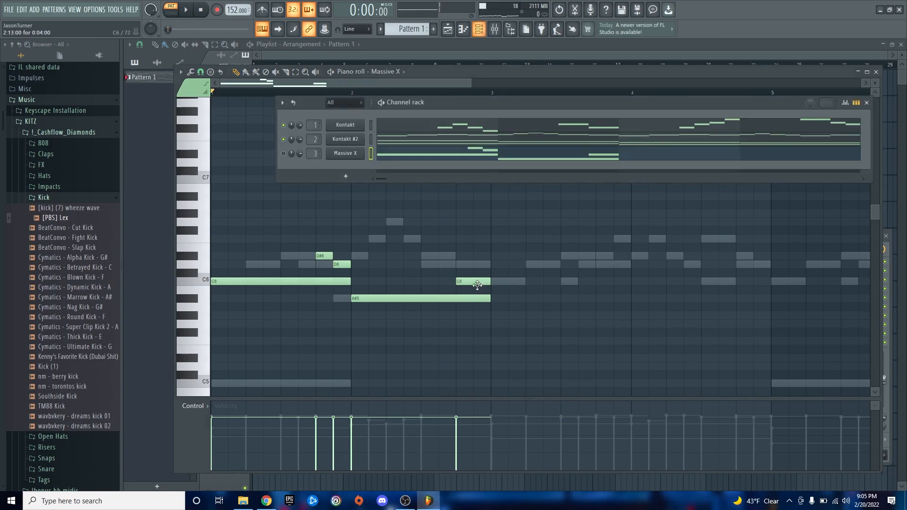
{"action": "key", "text": "space"}
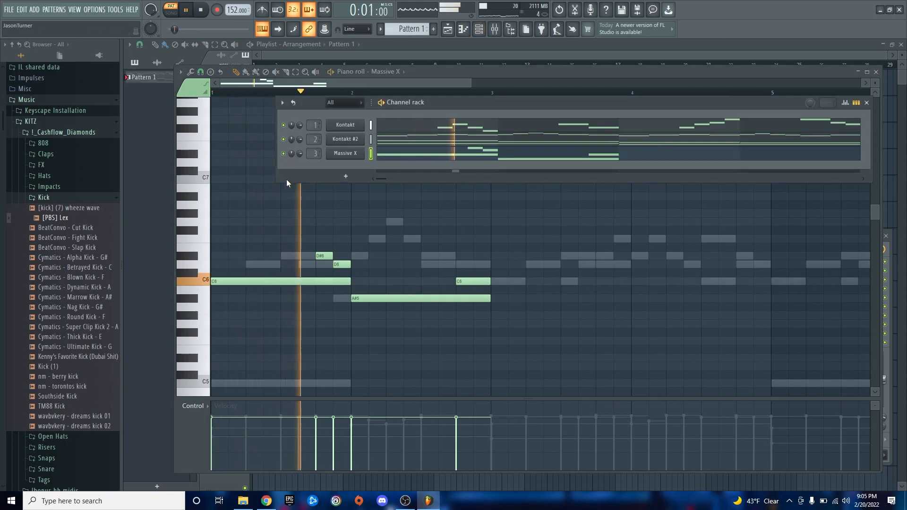
{"action": "key", "text": "space"}
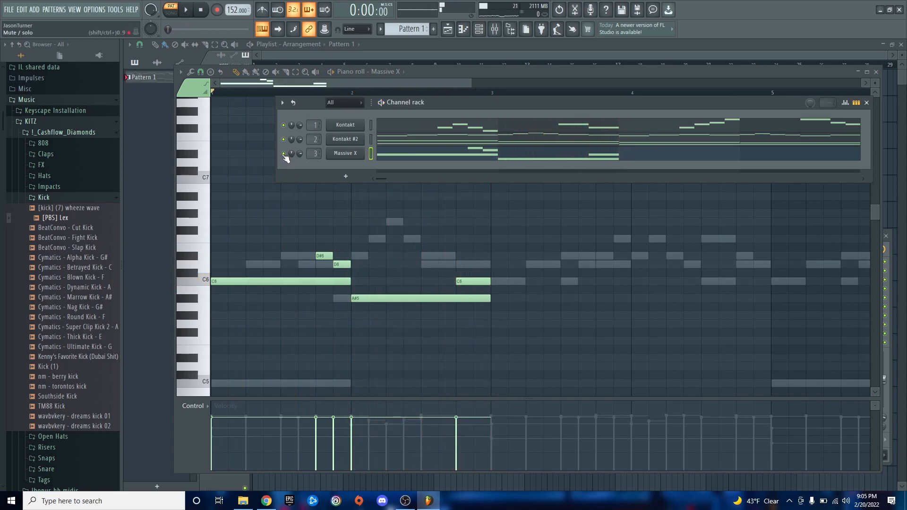
{"action": "key", "text": "F6"}
- Raise the beat-4 note of bar 2 to D6 and draw a one-beat D#6 at the start of bar 3, checking by playback
{"action": "key", "text": "space"}
{"action": "left_click_drag", "start_coordinate": [473, 275], "coordinate": [473, 258]}
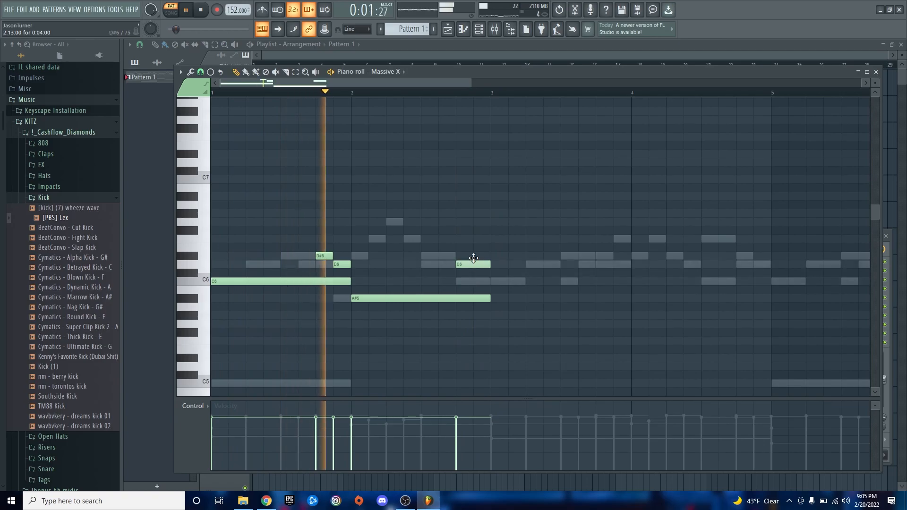
{"action": "left_click", "coordinate": [493, 280]}
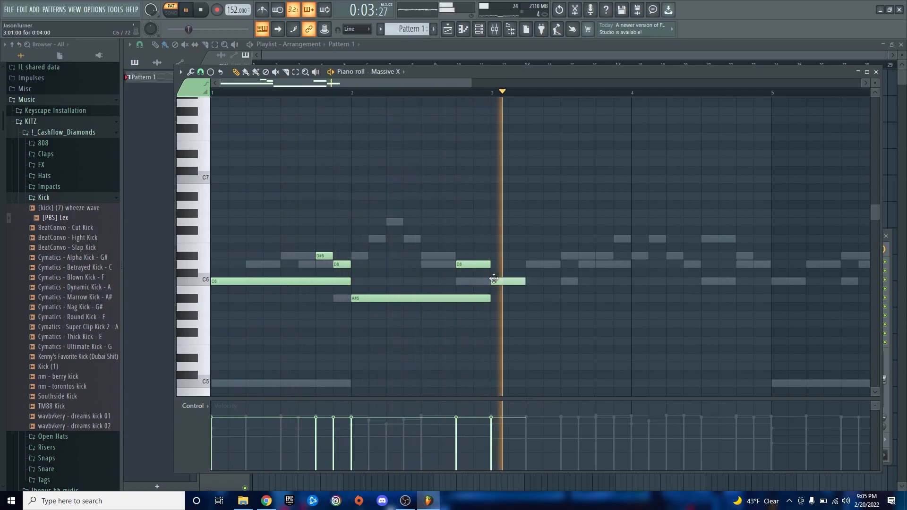
{"action": "key", "text": "space"}
{"action": "right_click", "coordinate": [511, 283]}
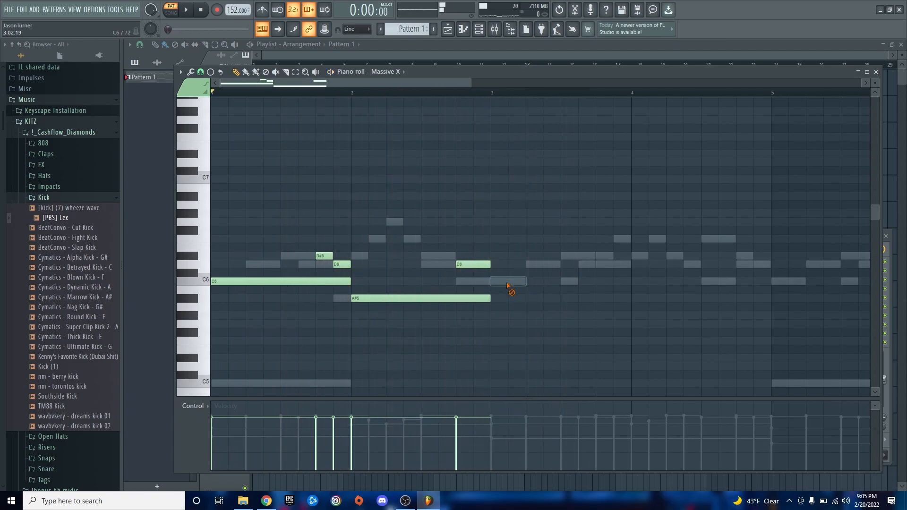
{"action": "left_click", "coordinate": [499, 259]}
{"action": "key", "text": "space"}
{"action": "key", "text": "space"}
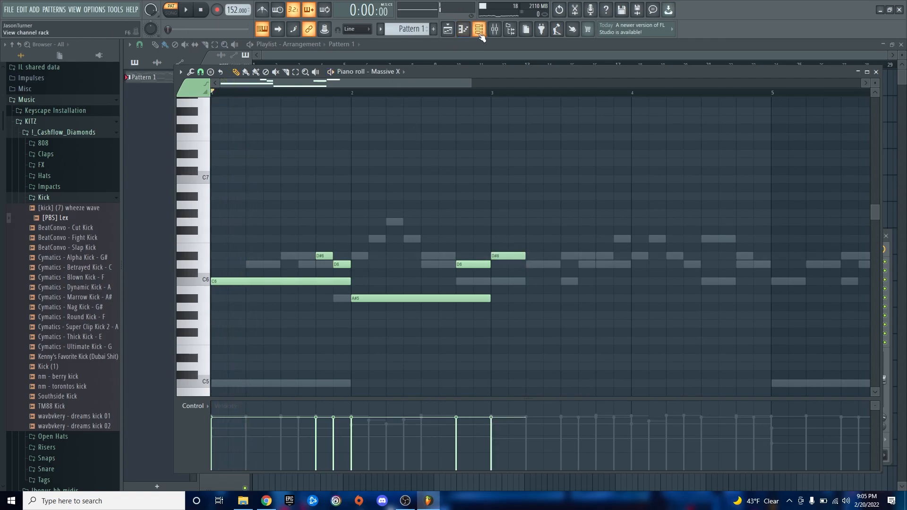
- Replay the opening bars with the channel rack shown to judge the Massive X part against the Kontakt channels
{"action": "left_click", "coordinate": [479, 33]}
{"action": "key", "text": "space"}
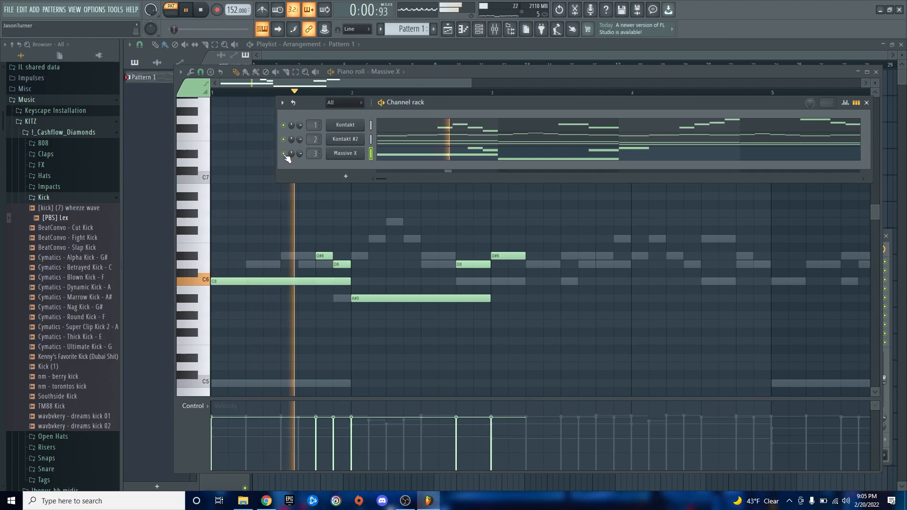
{"action": "right_click", "coordinate": [257, 193]}
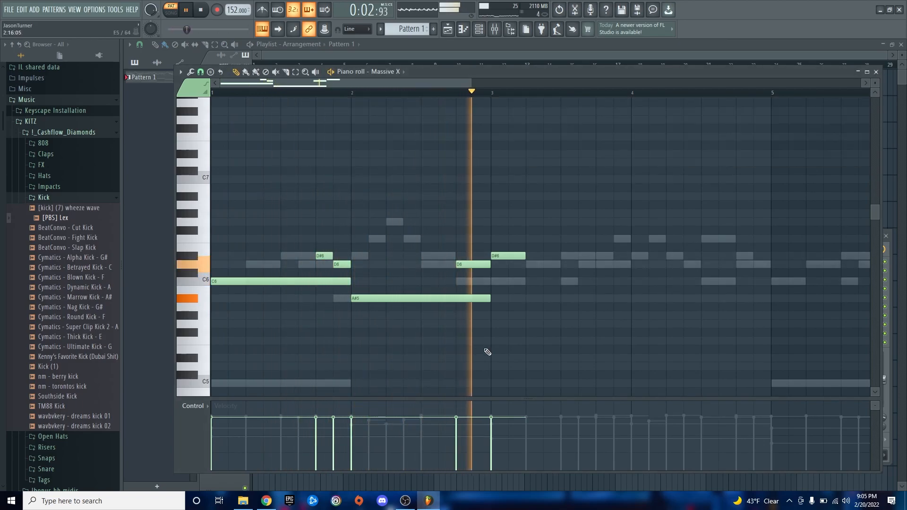
{"action": "scroll", "coordinate": [488, 349], "scroll_direction": "down", "scroll_amount": 2}
{"action": "scroll", "coordinate": [496, 357], "scroll_direction": "up", "scroll_amount": 2}
{"action": "key", "text": "space"}
{"action": "key", "text": "space"}
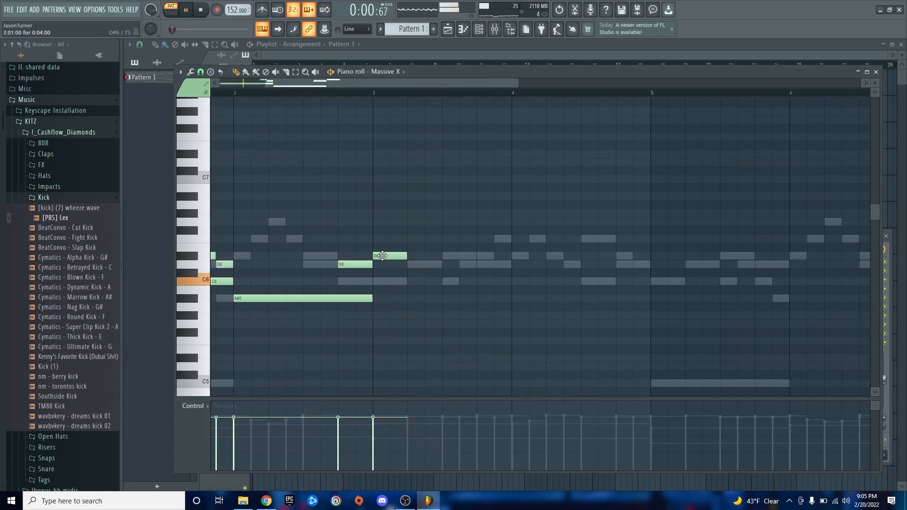
- Lower the note at the start of bar 3 to C6, extend it across the whole bar, and play it
{"action": "left_click_drag", "start_coordinate": [383, 255], "coordinate": [512, 296]}
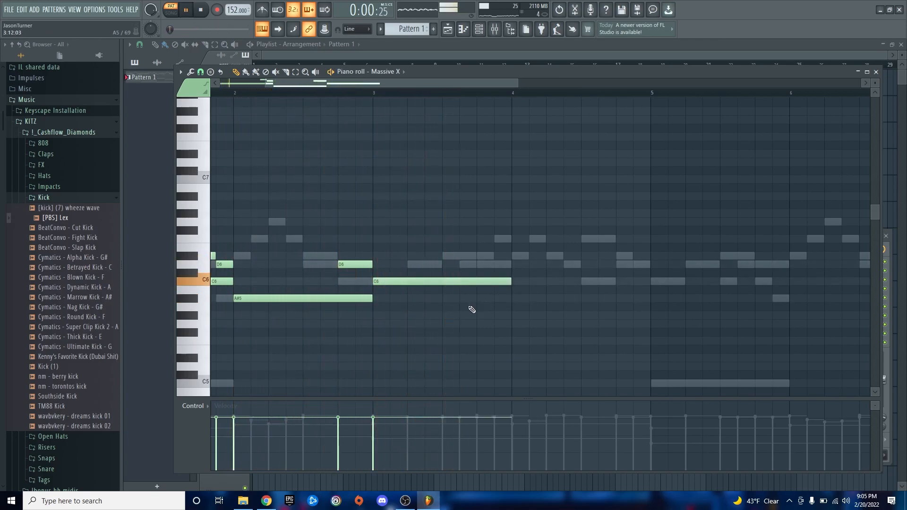
{"action": "scroll", "coordinate": [430, 312], "scroll_direction": "up", "scroll_amount": 1}
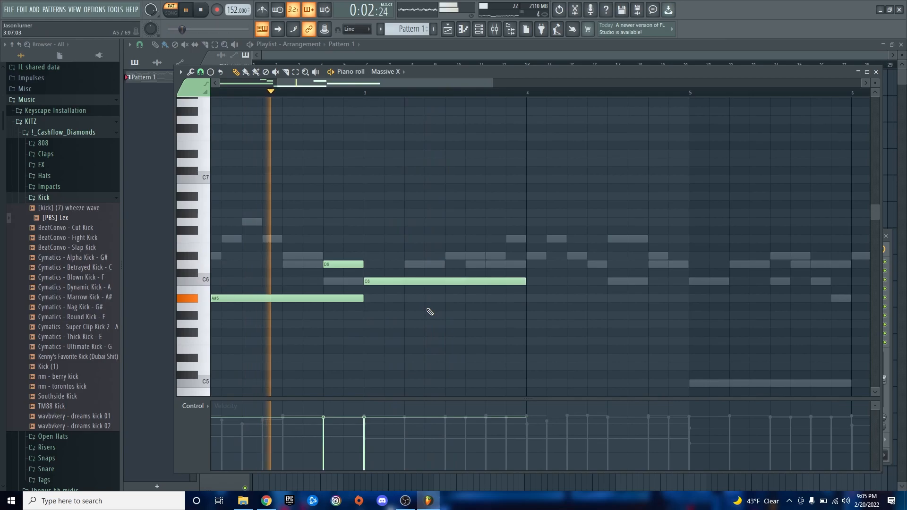
{"action": "key", "text": "space"}
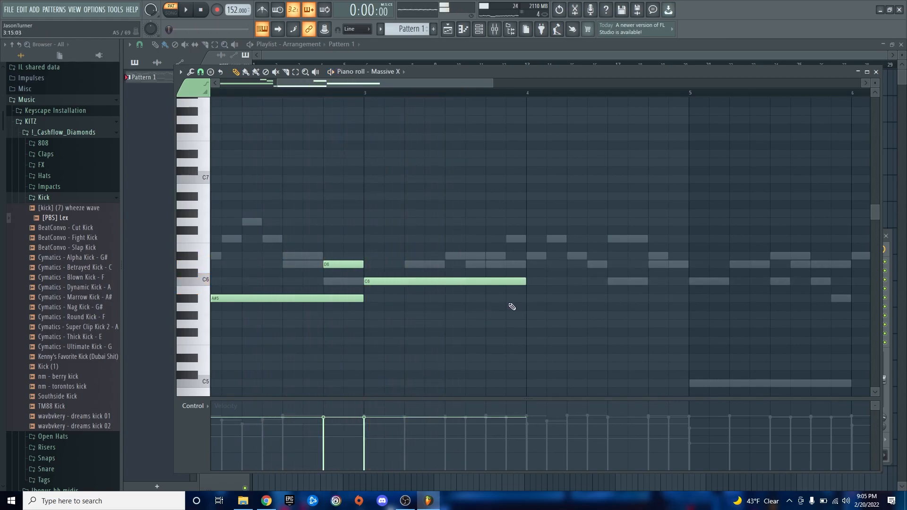
- Draw half-beat D6, D#6, F6 and D#6 notes across beats 3 and 4 of bar 3 and play the pattern
{"action": "scroll", "coordinate": [500, 303], "scroll_direction": "up", "scroll_amount": 1}
{"action": "left_click", "coordinate": [439, 267]}
{"action": "left_click_drag", "start_coordinate": [615, 276], "coordinate": [443, 271]}
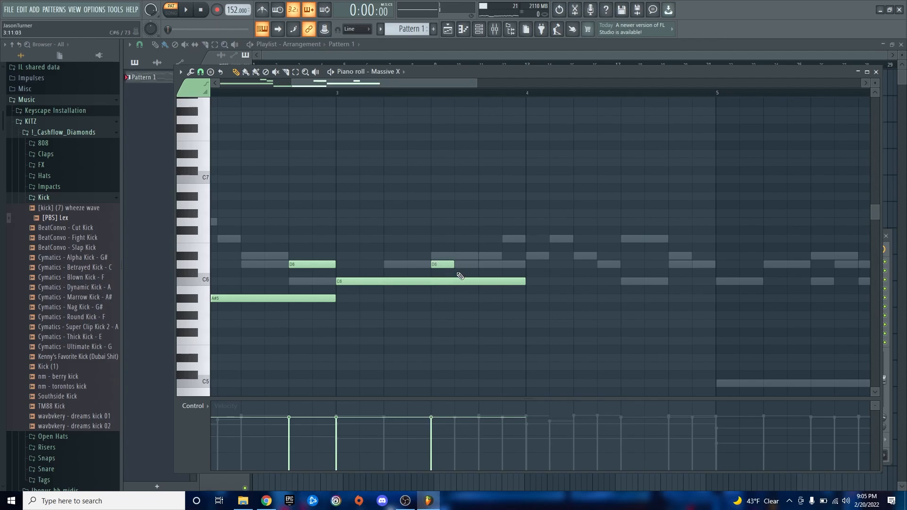
{"action": "left_click", "coordinate": [466, 255]}
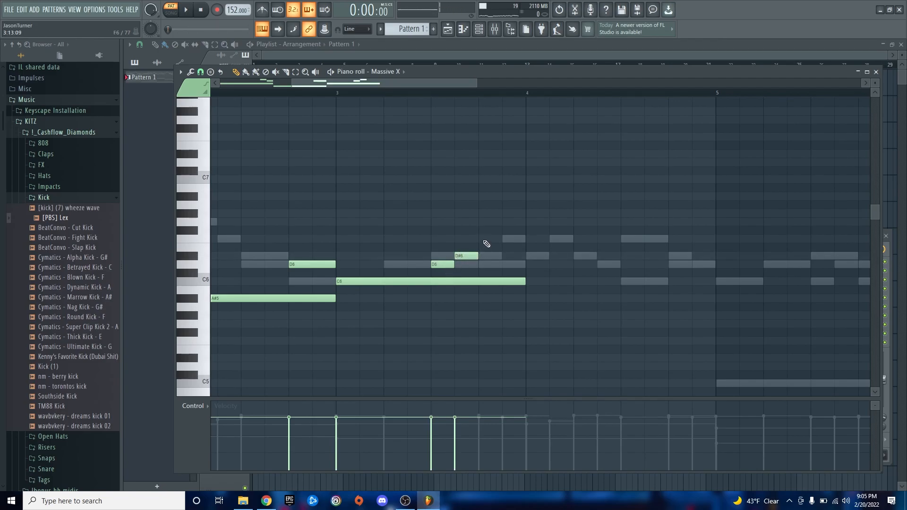
{"action": "left_click", "coordinate": [486, 241]}
{"action": "right_click", "coordinate": [509, 249]}
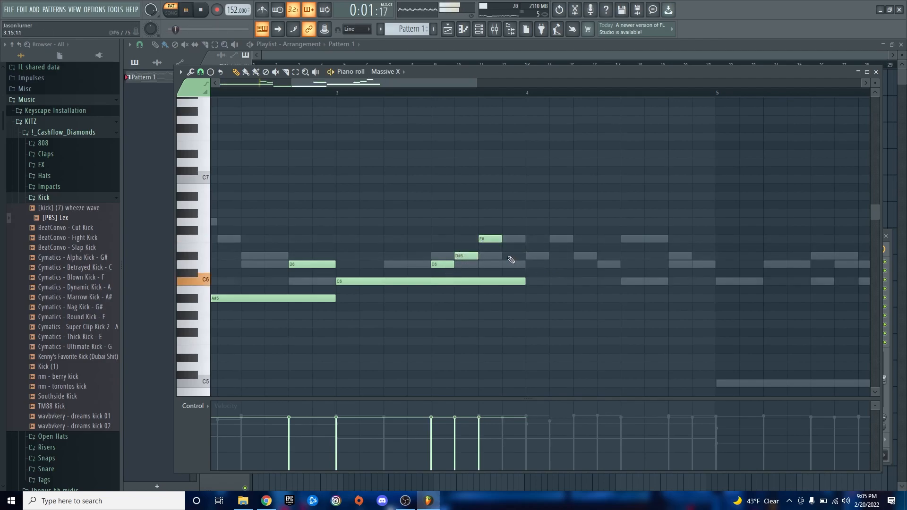
{"action": "left_click", "coordinate": [511, 257]}
{"action": "scroll", "coordinate": [563, 273], "scroll_direction": "down", "scroll_amount": 2}
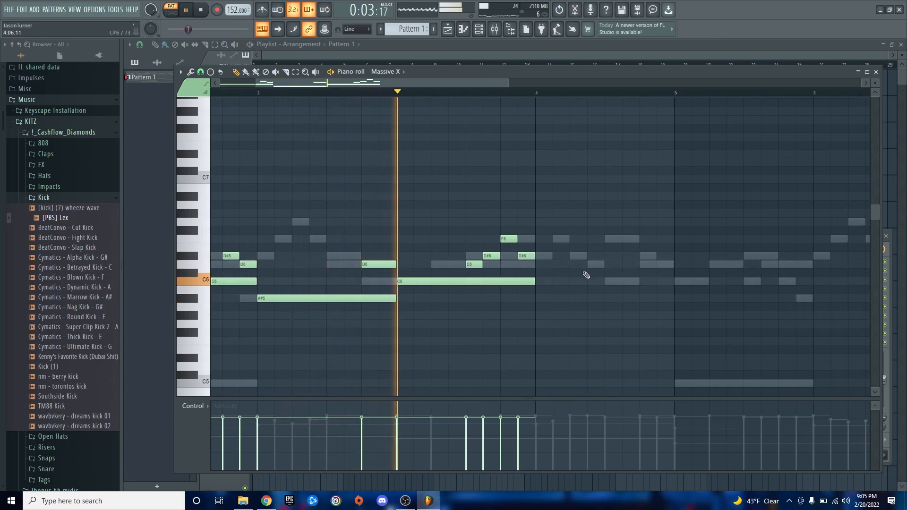
{"action": "key", "text": "space"}
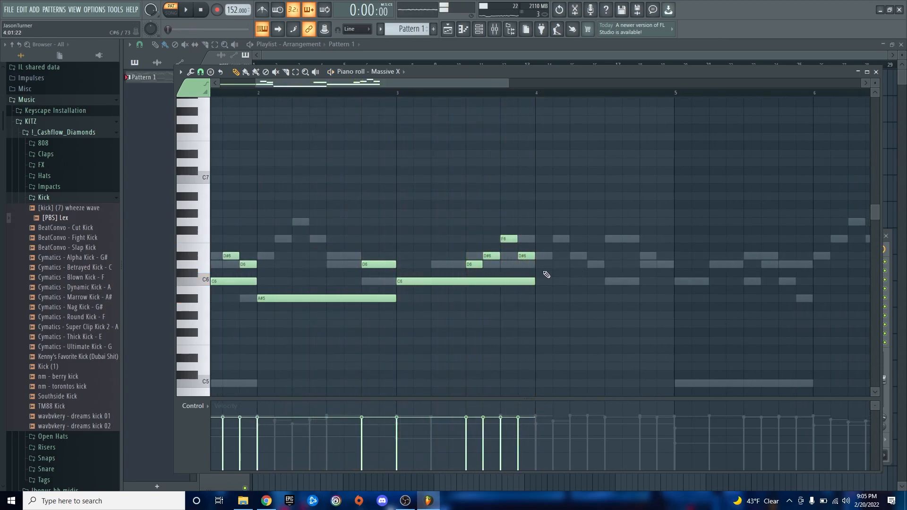
- Draw a three-beat D6 note from the start of bar 4 and play the pattern
{"action": "left_click", "coordinate": [544, 265]}
{"action": "key", "text": "space"}
{"action": "left_click_drag", "start_coordinate": [551, 263], "coordinate": [634, 263]}
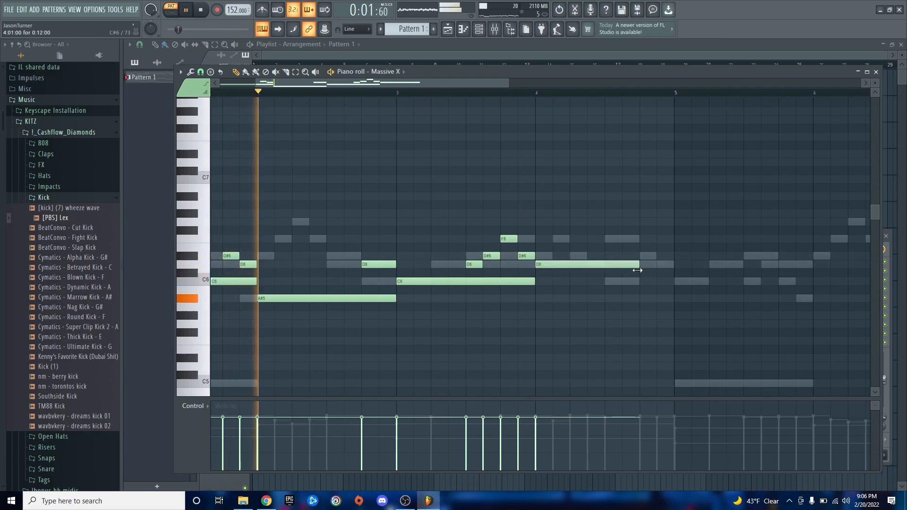
{"action": "scroll", "coordinate": [597, 298], "scroll_direction": "down", "scroll_amount": 2}
{"action": "scroll", "coordinate": [614, 304], "scroll_direction": "up", "scroll_amount": 3}
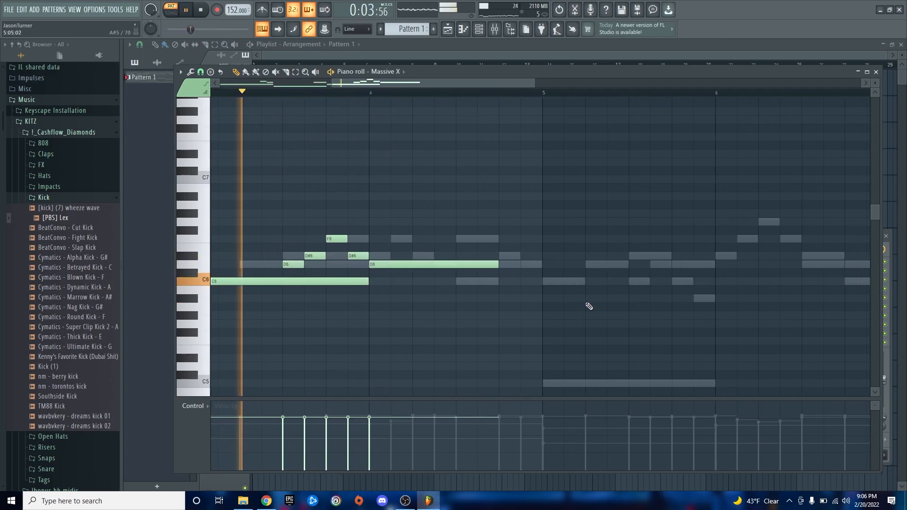
{"action": "key", "text": "space"}
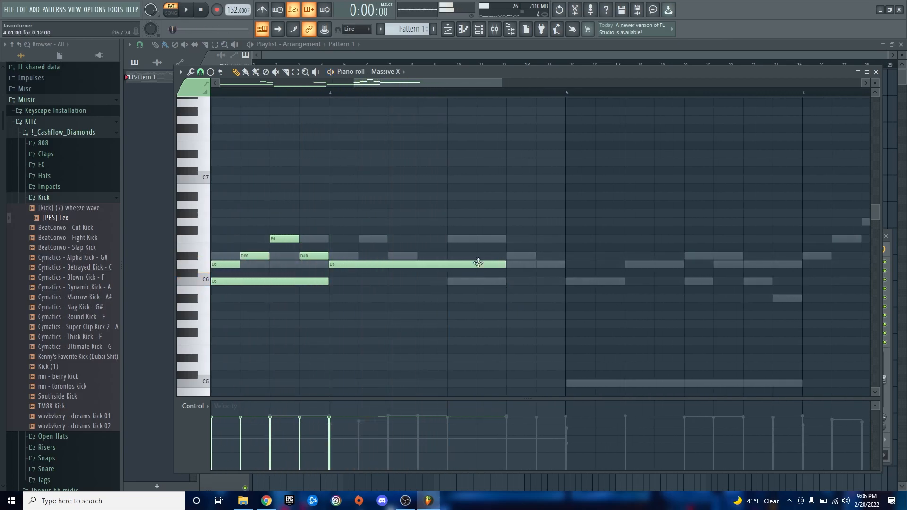
- Add one-beat F6 and G6 notes on beats 3 and 4 of bar 4, extend the D6 to fill the bar, and play it
{"action": "left_click", "coordinate": [455, 241]}
{"action": "left_click_drag", "start_coordinate": [625, 240], "coordinate": [554, 275]}
{"action": "left_click", "coordinate": [510, 222]}
{"action": "key", "text": "space"}
{"action": "scroll", "coordinate": [541, 299], "scroll_direction": "down", "scroll_amount": 5}
{"action": "scroll", "coordinate": [425, 315], "scroll_direction": "up", "scroll_amount": 1}
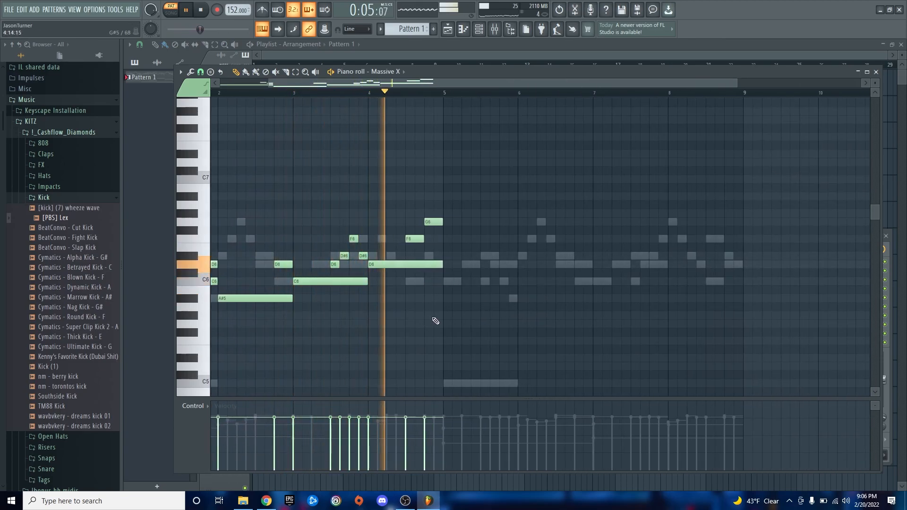
{"action": "key", "text": "space"}
- Duplicate the flute notes of bars 1 to 4 into bars 5 to 8 and play from bar 4
{"action": "scroll", "coordinate": [484, 266], "scroll_direction": "down", "scroll_amount": 1}
{"action": "left_click_drag", "start_coordinate": [486, 184], "coordinate": [239, 338]}
{"action": "key", "text": "ctrl+b"}
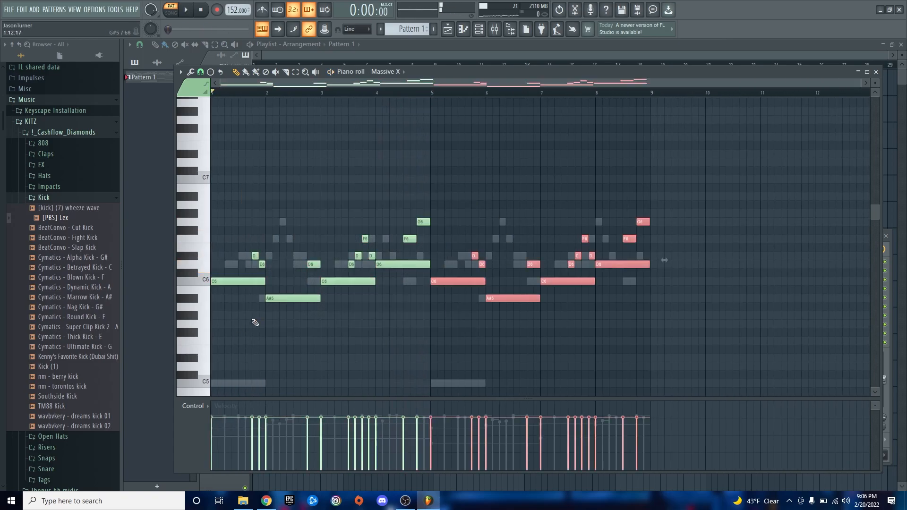
{"action": "left_click", "coordinate": [377, 95]}
{"action": "key", "text": "ctrl+d"}
{"action": "key", "text": "space"}
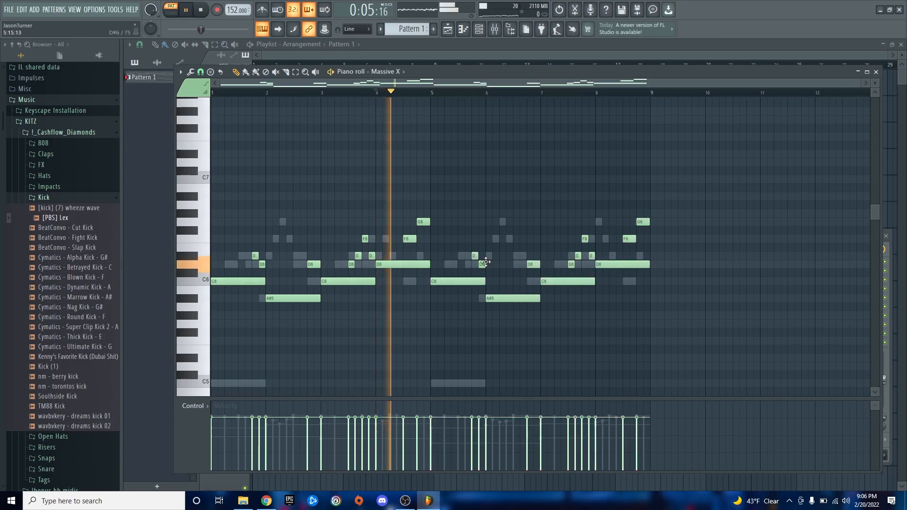
- Listen through to bar 8, lower its final G6 note to D#6, and restart playback
{"action": "scroll", "coordinate": [519, 345], "scroll_direction": "up", "scroll_amount": 2}
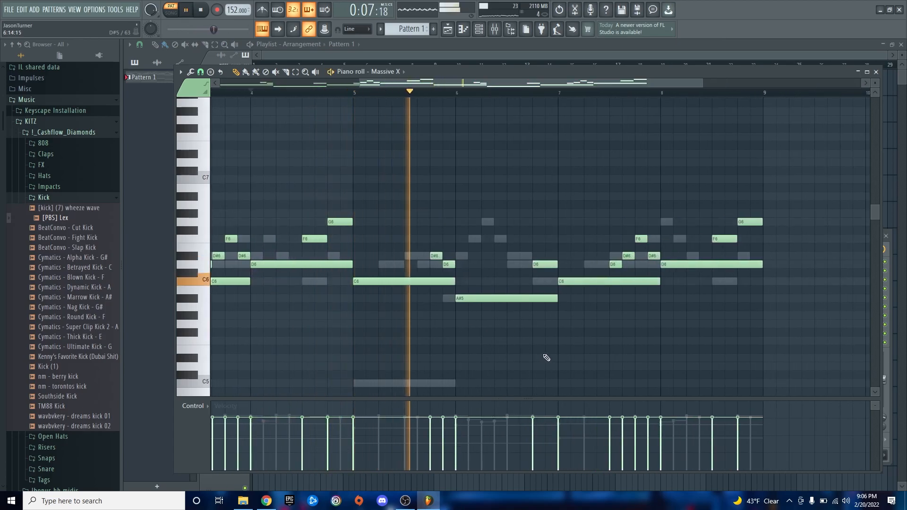
{"action": "scroll", "coordinate": [541, 354], "scroll_direction": "down", "scroll_amount": 1}
{"action": "scroll", "coordinate": [742, 340], "scroll_direction": "up", "scroll_amount": 2}
{"action": "scroll", "coordinate": [747, 335], "scroll_direction": "up", "scroll_amount": 2}
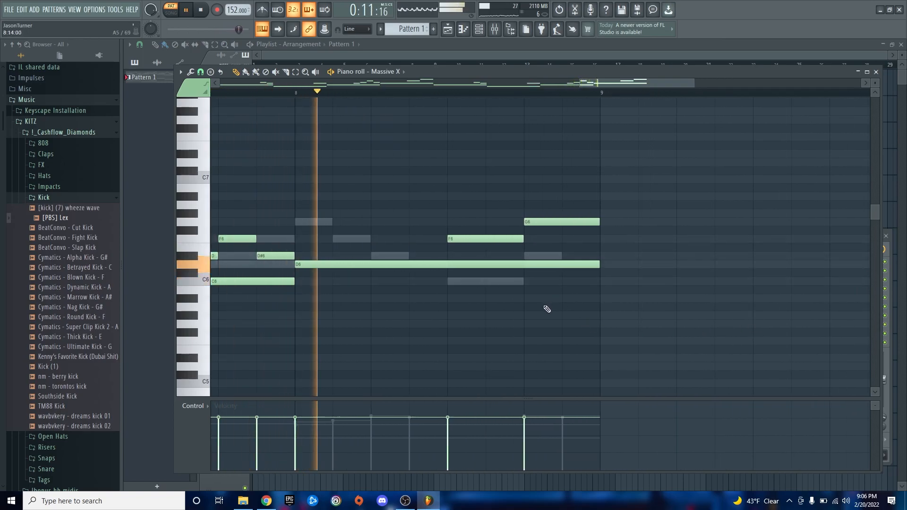
{"action": "key", "text": "space"}
{"action": "left_click_drag", "start_coordinate": [543, 223], "coordinate": [543, 258]}
{"action": "key", "text": "space"}
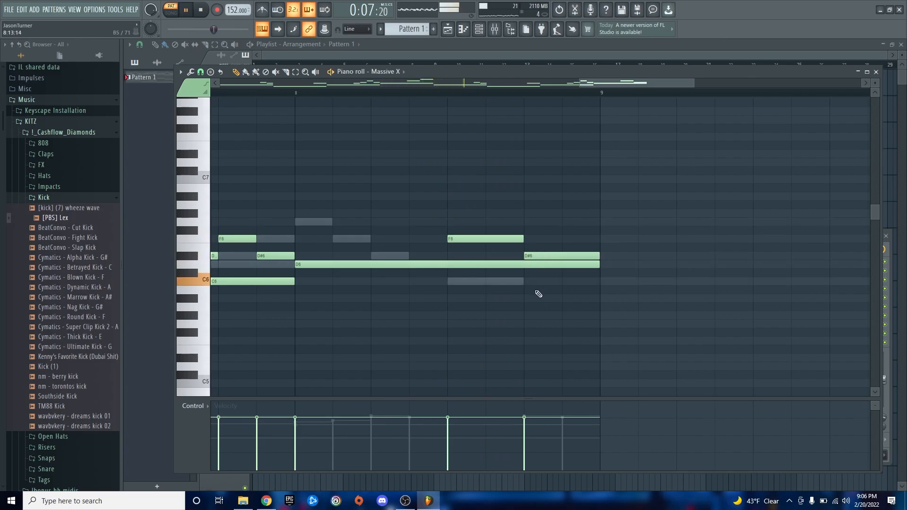
- Replay the ending and try the last note of bar 8 at C6
{"action": "scroll", "coordinate": [546, 312], "scroll_direction": "down", "scroll_amount": 3, "text": "ctrl"}
{"action": "key", "text": "space"}
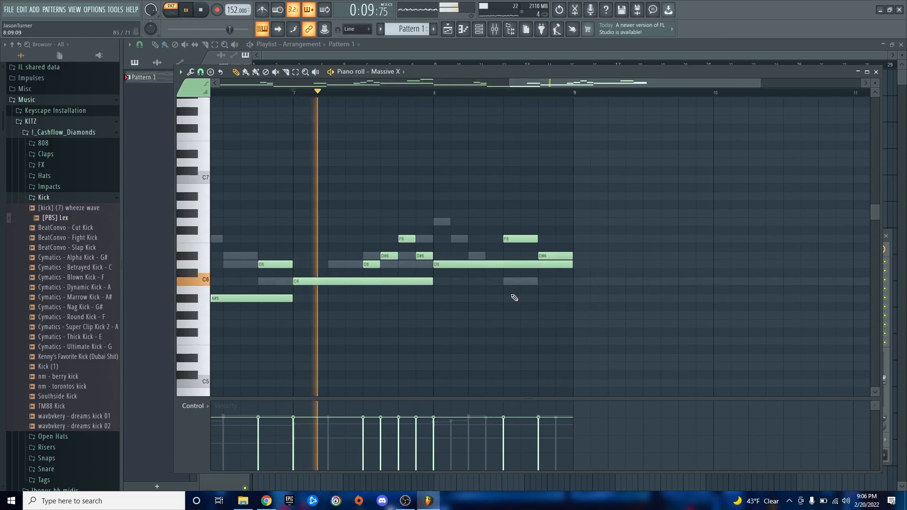
{"action": "scroll", "coordinate": [618, 355], "scroll_direction": "up", "scroll_amount": 2, "text": "ctrl"}
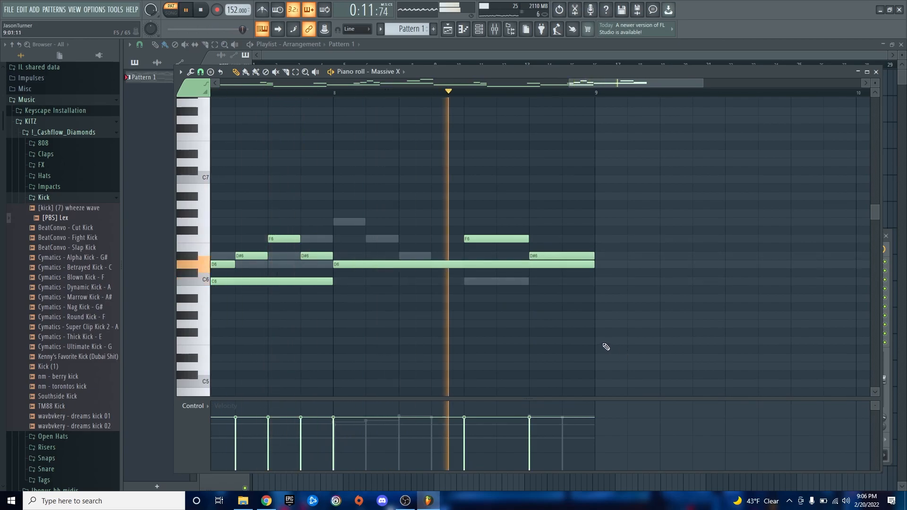
{"action": "key", "text": "space"}
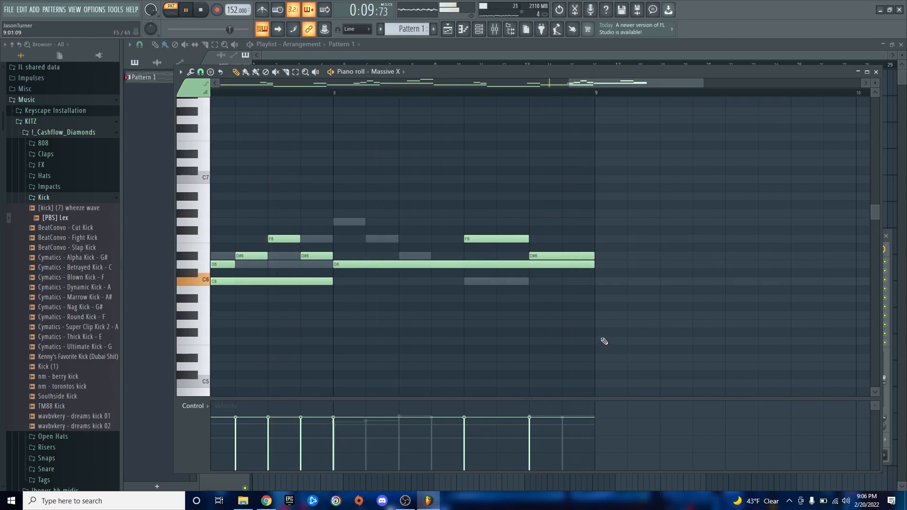
{"action": "scroll", "coordinate": [604, 341], "scroll_direction": "down", "scroll_amount": 4, "text": "ctrl"}
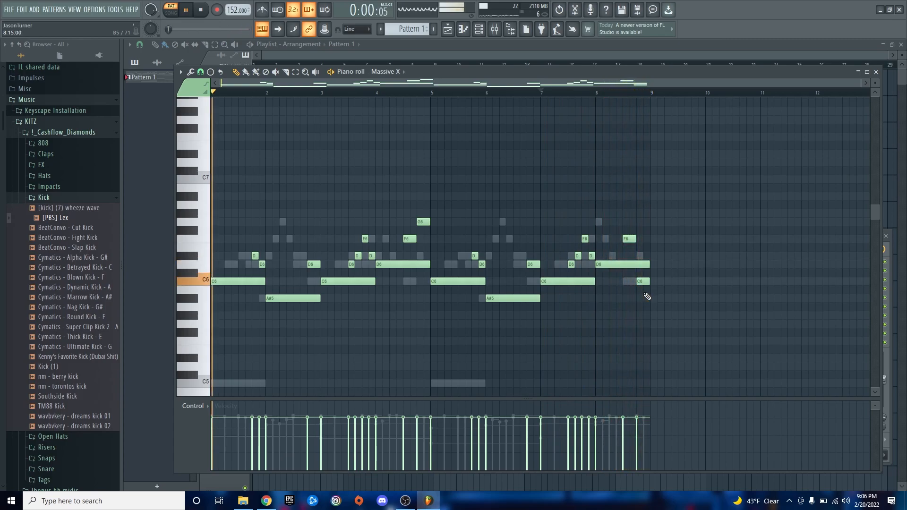
{"action": "key", "text": "space"}
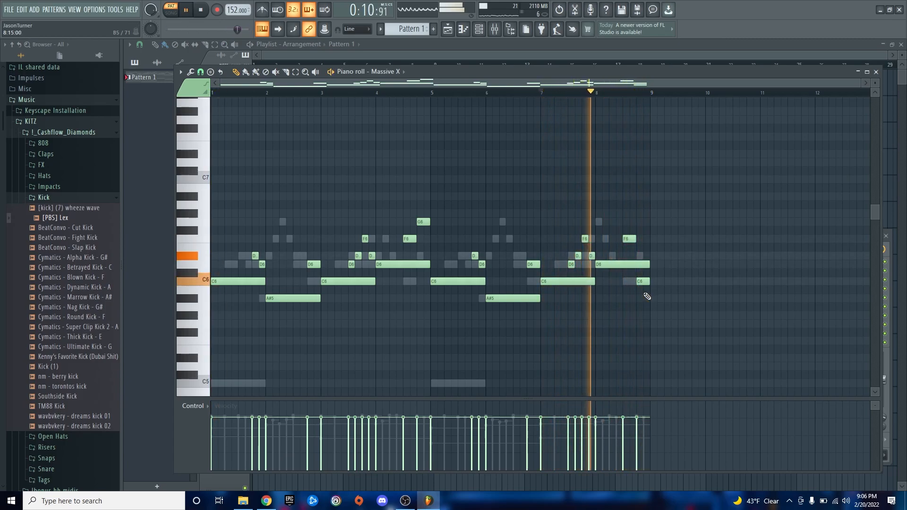
- Undo the last pitch change in bar 8 and replay the part from bar 4
{"action": "key", "text": "ctrl+z"}
{"action": "key", "text": "space"}
{"action": "key", "text": "space"}
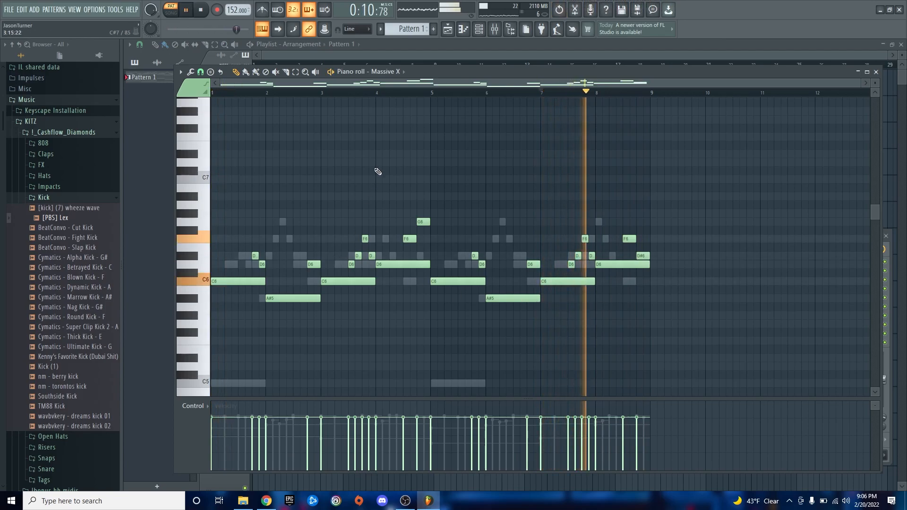
{"action": "left_click", "coordinate": [379, 95]}
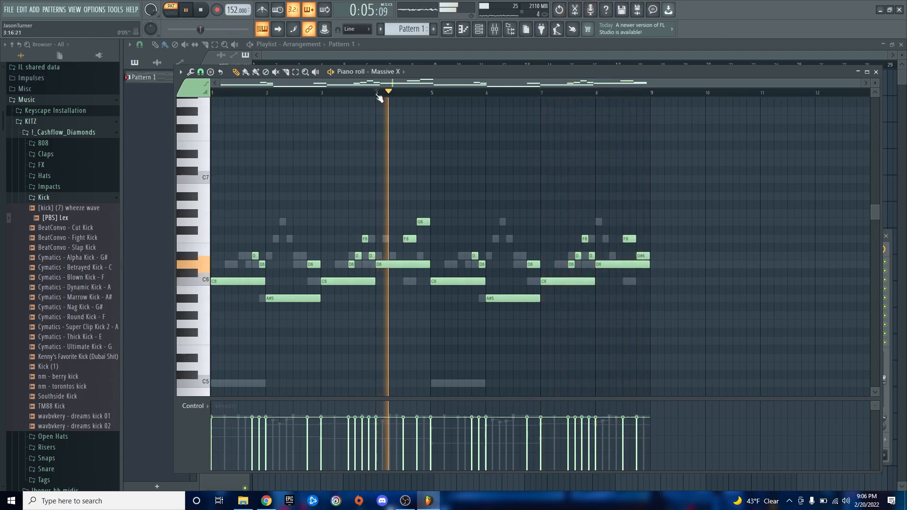
- Stop playback, open the channel rack, and audition Kontakt #2 first alone and with Massive X
{"action": "key", "text": "space"}
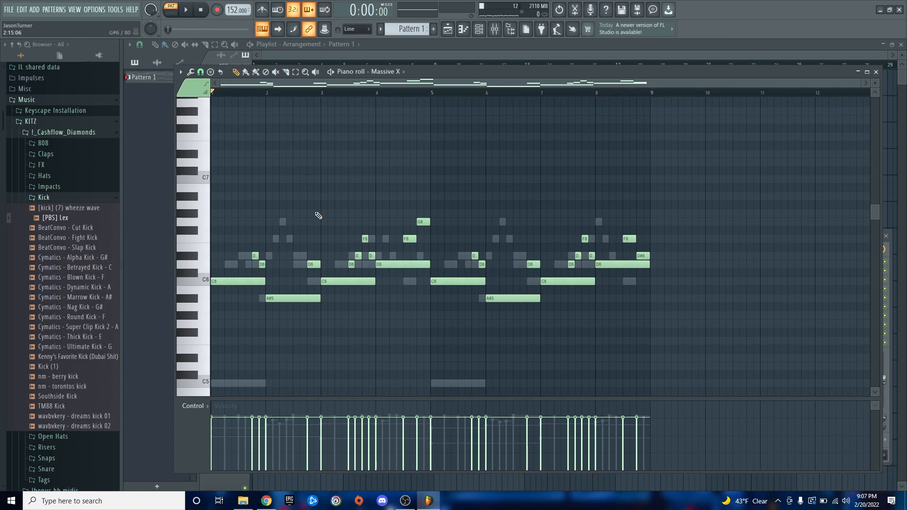
{"action": "left_click", "coordinate": [480, 29]}
{"action": "left_click", "coordinate": [285, 154], "text": "ctrl"}
{"action": "key", "text": "space"}
{"action": "key", "text": "space"}
{"action": "key", "text": "space"}
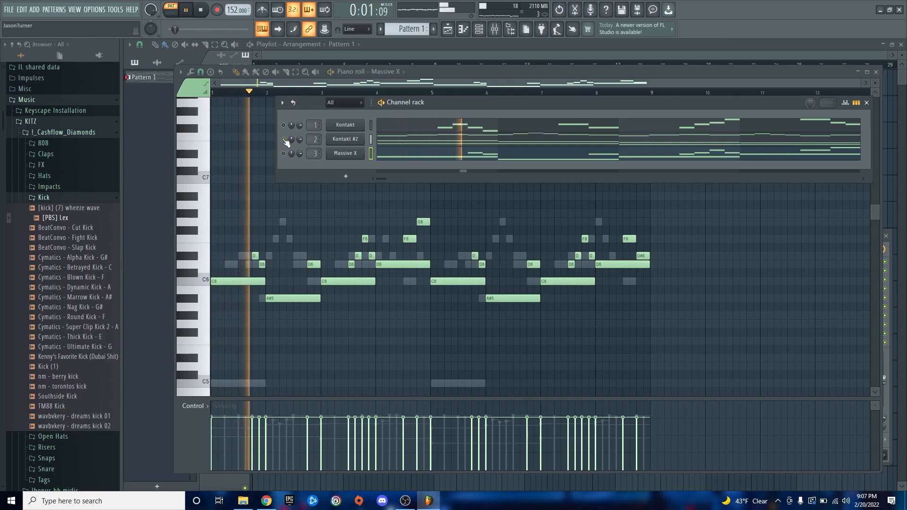
{"action": "key", "text": "space"}
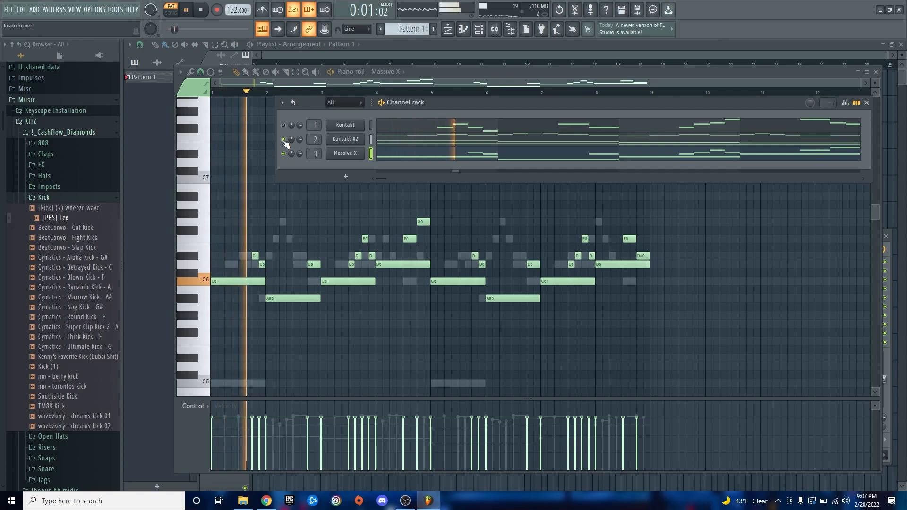
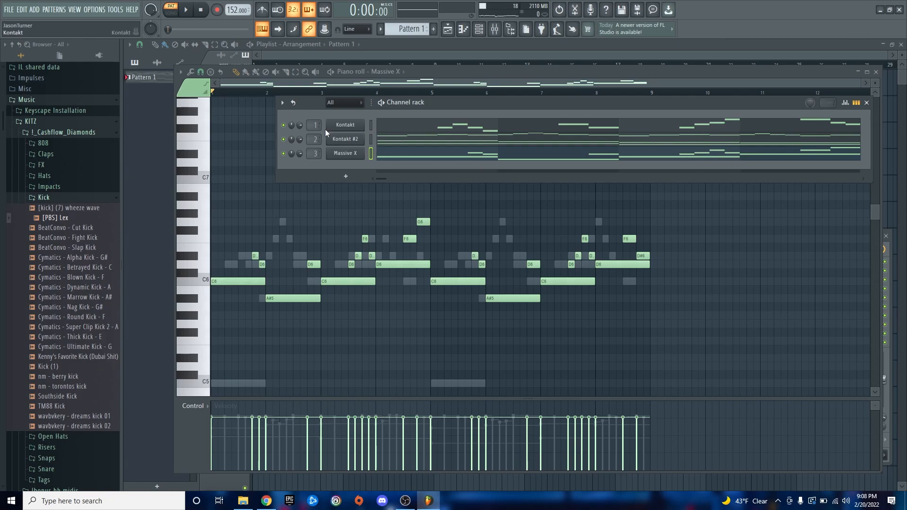
- Play the pattern with all channels, and replay it with Massive X muted to hear the two Kontakt parts together
{"action": "key", "text": "space"}
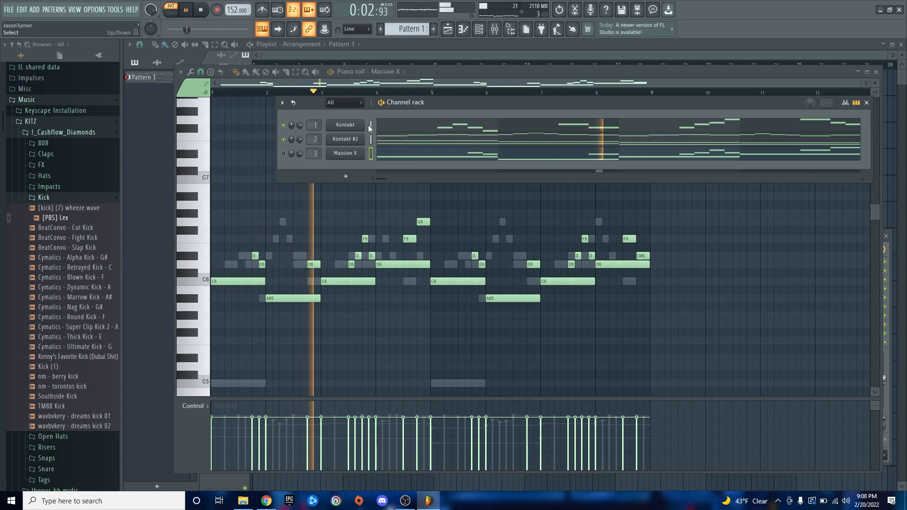
{"action": "key", "text": "space"}
{"action": "key", "text": "space"}
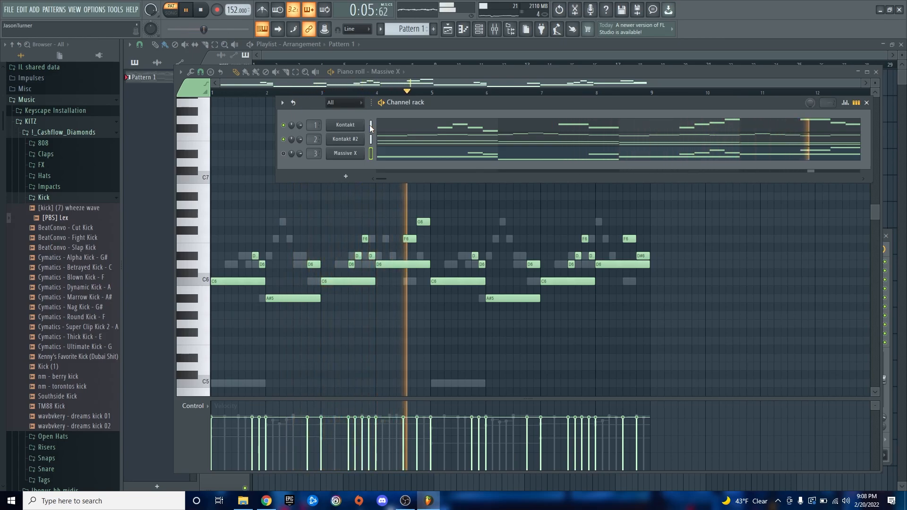
{"action": "key", "text": "space"}
{"action": "key", "text": "space"}
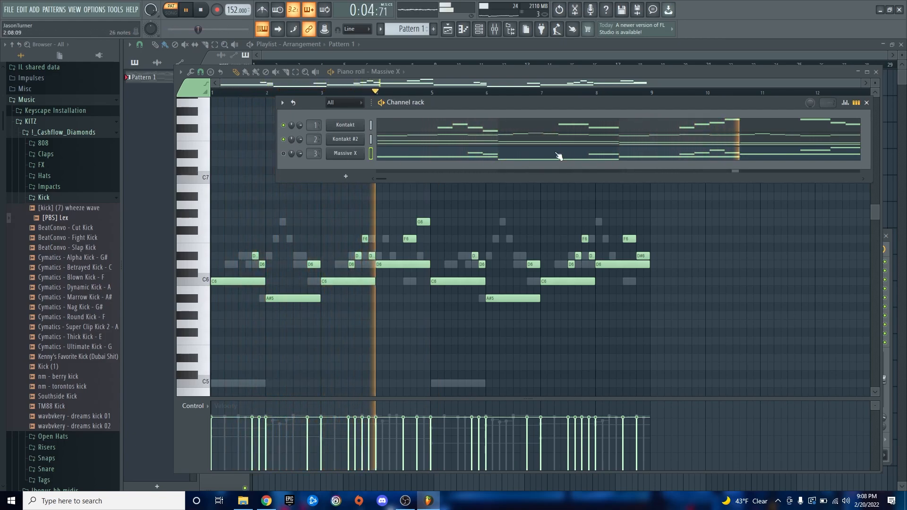
- Unmute Massive X, mute Kontakt, and listen to the flute over Kontakt #2
{"action": "left_click", "coordinate": [284, 154]}
{"action": "left_click", "coordinate": [284, 125]}
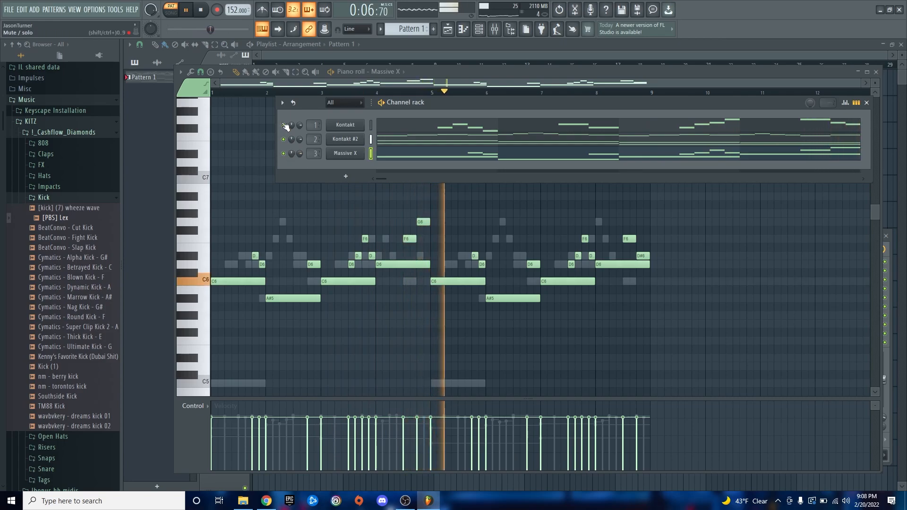
{"action": "key", "text": "space"}
{"action": "key", "text": "space"}
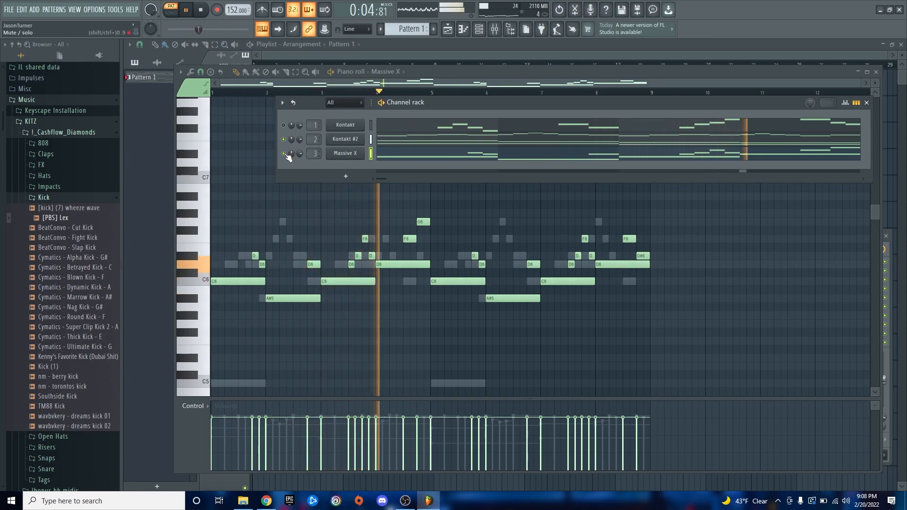
{"action": "key", "text": "space"}
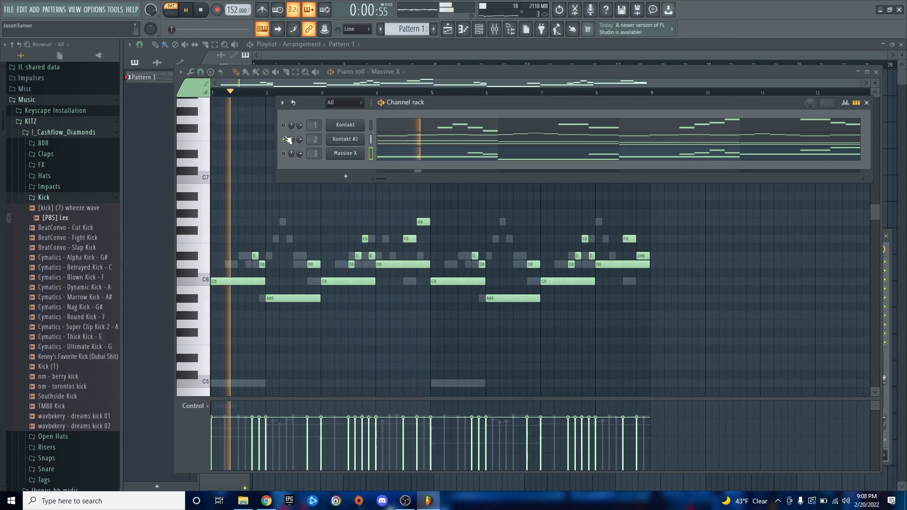
- Compare Kontakt #2 alone with both Kontakt layers together, keeping Massive X muted
{"action": "key", "text": "space"}
{"action": "left_click", "coordinate": [286, 125]}
{"action": "key", "text": "space"}
{"action": "key", "text": "space"}
{"action": "key", "text": "space"}
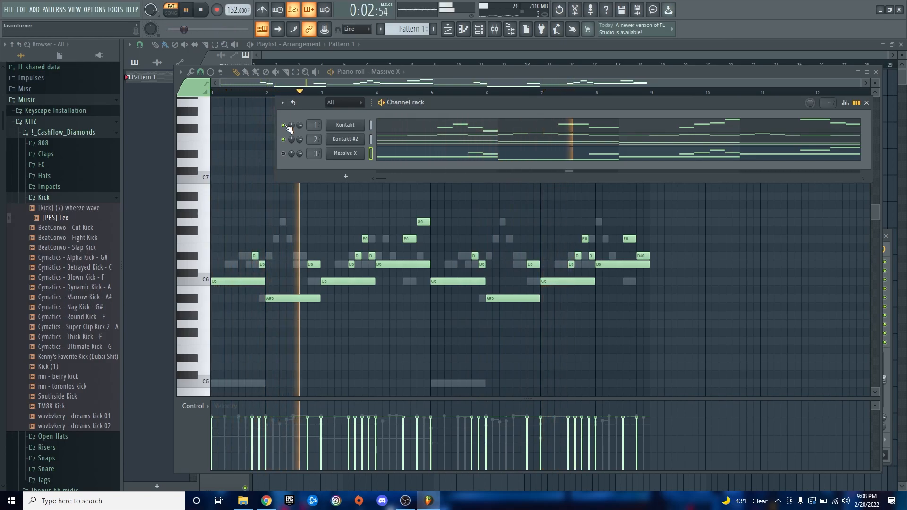
{"action": "key", "text": "space"}
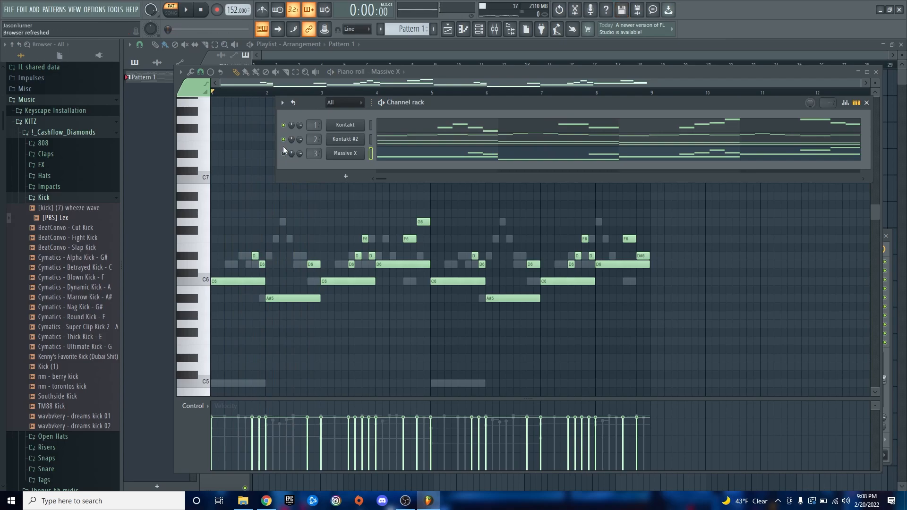
- Unmute Massive X, compare the layer combinations during playback, and leave only Kontakt #2 unmuted
{"action": "left_click", "coordinate": [283, 153]}
{"action": "key", "text": "space"}
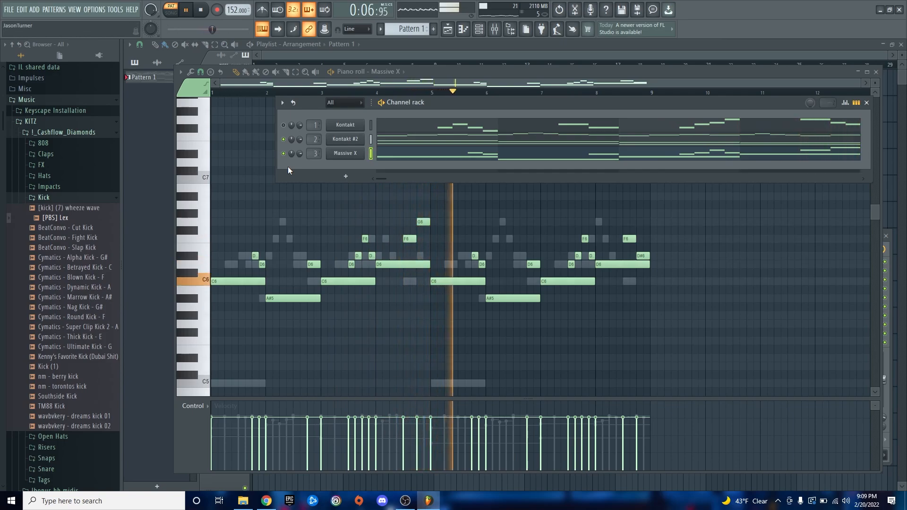
{"action": "left_click", "coordinate": [284, 126]}
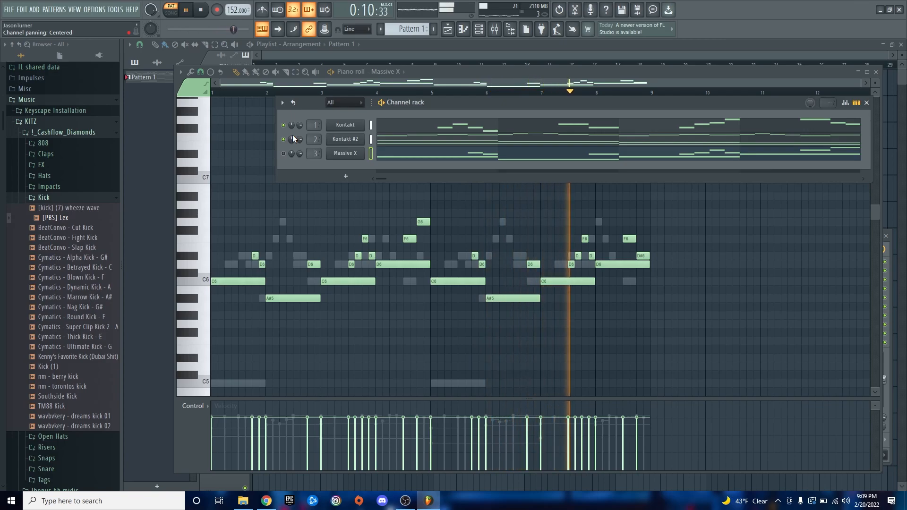
{"action": "key", "text": "space"}
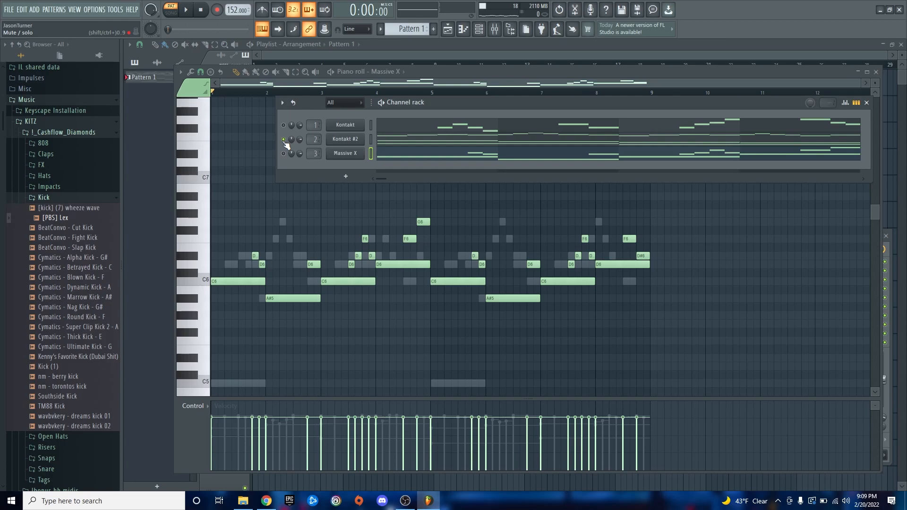
- Close the piano roll and place the channel rack above the mixer
{"action": "key", "text": "Escape"}
{"action": "key", "text": "Escape"}
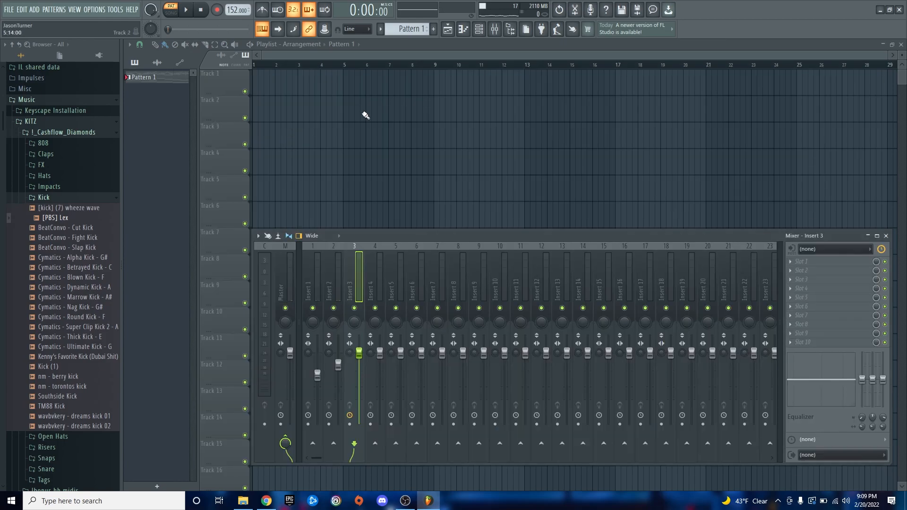
{"action": "left_click", "coordinate": [478, 30]}
{"action": "left_click_drag", "start_coordinate": [438, 99], "coordinate": [444, 97]}
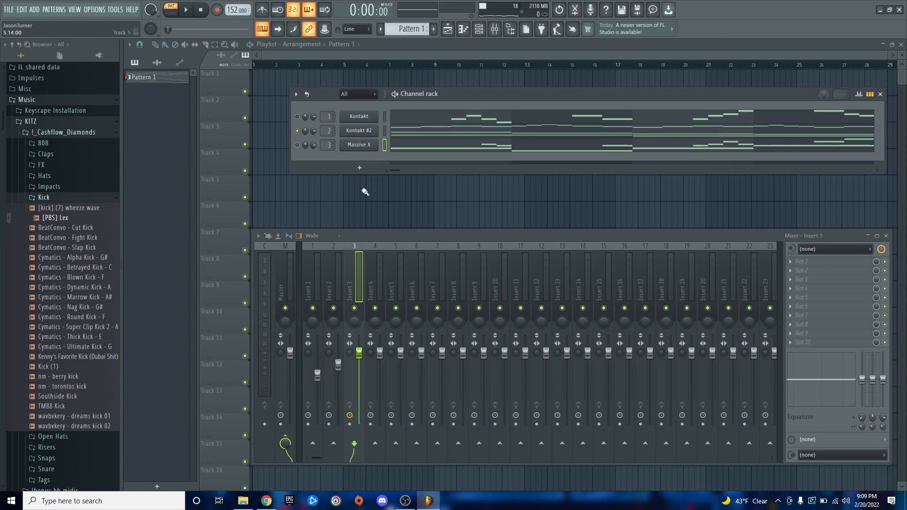
- Load Guitar Rig 6 into the first effect slot of mixer track Insert 2, the track playing Kontakt #2
{"action": "key", "text": "space"}
{"action": "left_click", "coordinate": [330, 275]}
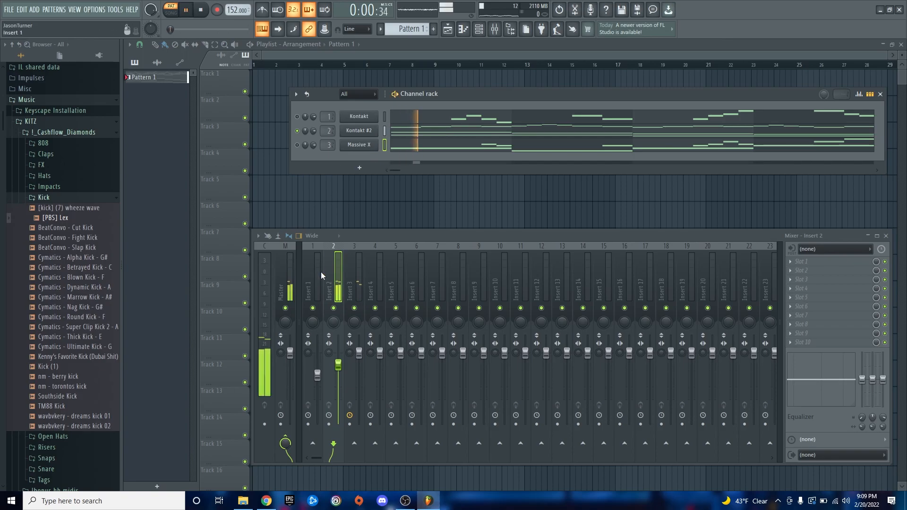
{"action": "left_click", "coordinate": [793, 264]}
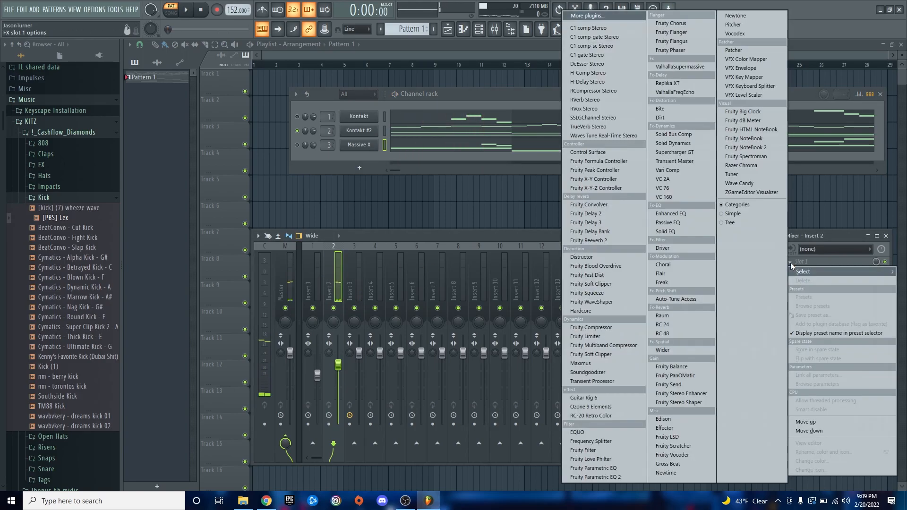
{"action": "left_click", "coordinate": [594, 398]}
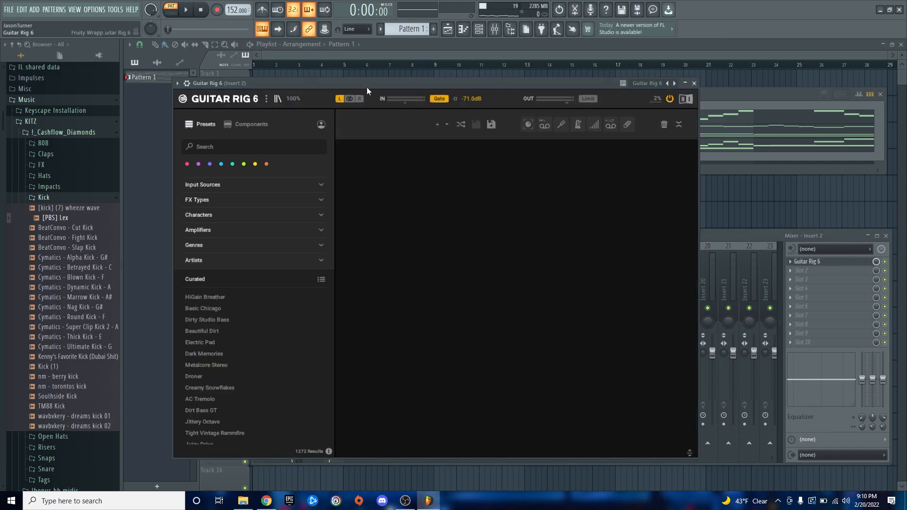
{"action": "left_click_drag", "start_coordinate": [372, 82], "coordinate": [447, 89]}
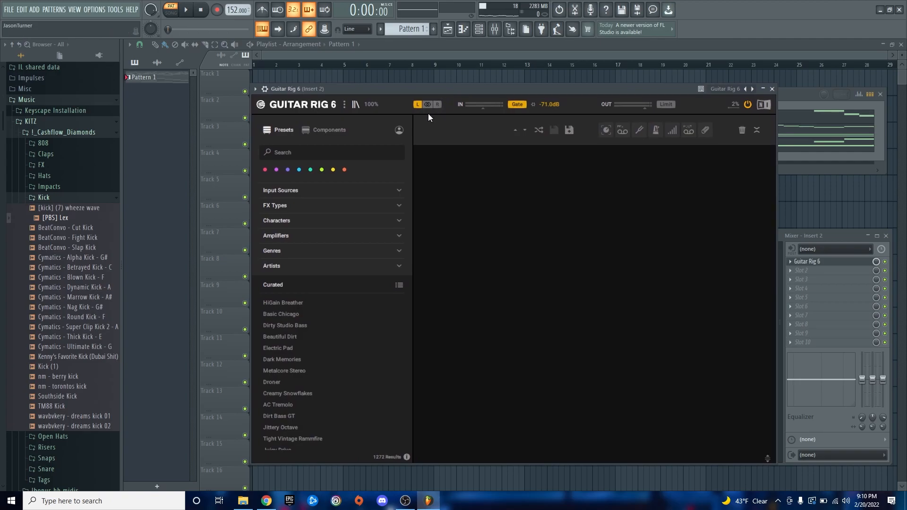
{"action": "mouse_move", "coordinate": [439, 86]}
{"action": "left_mouse_down"}
{"action": "mouse_move", "coordinate": [455, 81]}
{"action": "mouse_move", "coordinate": [464, 97]}
{"action": "mouse_move", "coordinate": [453, 84]}
{"action": "left_mouse_up"}
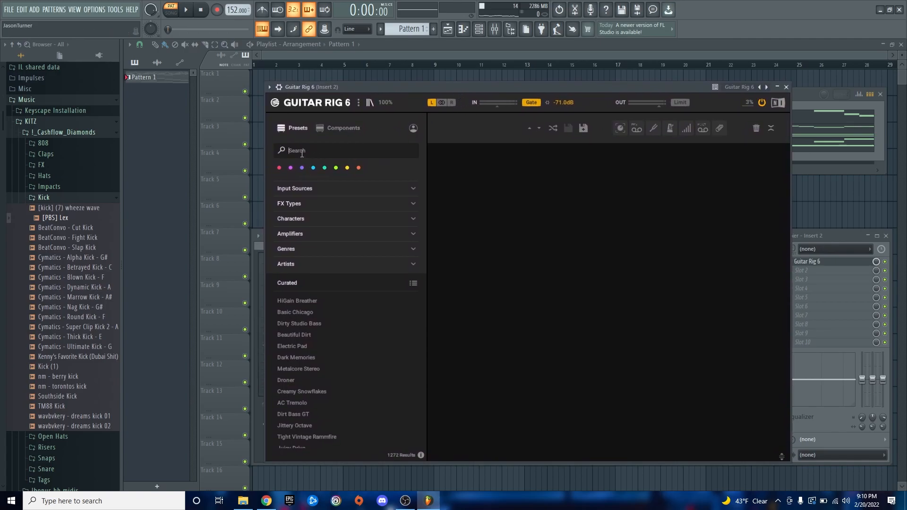
- Load the Guitar Rig preset Breath You Hold and switch off its Control Room Pro, Twin Delay and Jazz Amp modules
{"action": "type", "text": "breath y"}
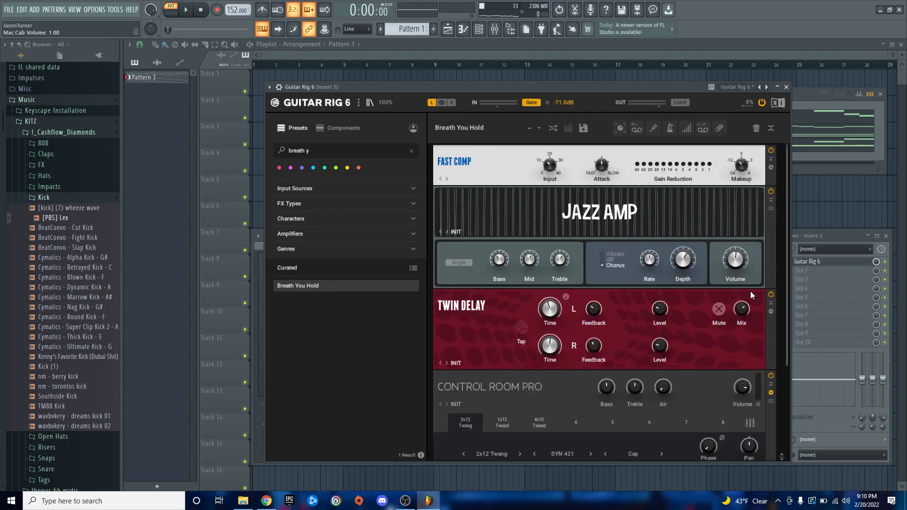
{"action": "left_click", "coordinate": [771, 376]}
{"action": "left_click", "coordinate": [771, 294]}
{"action": "left_click", "coordinate": [772, 192]}
{"action": "scroll", "coordinate": [446, 299], "scroll_direction": "down", "scroll_amount": 3}
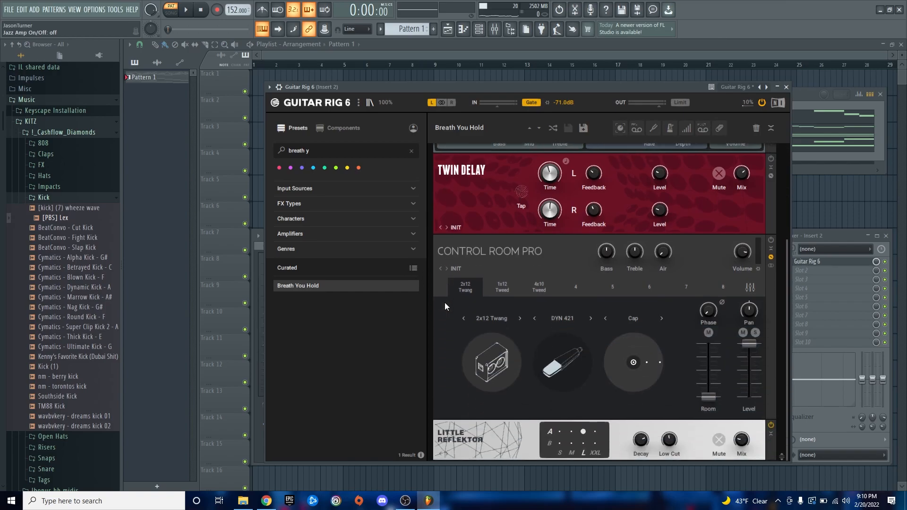
{"action": "scroll", "coordinate": [535, 300], "scroll_direction": "down", "scroll_amount": 2}
{"action": "scroll", "coordinate": [535, 299], "scroll_direction": "up", "scroll_amount": 4}
{"action": "scroll", "coordinate": [536, 300], "scroll_direction": "up", "scroll_amount": 1}
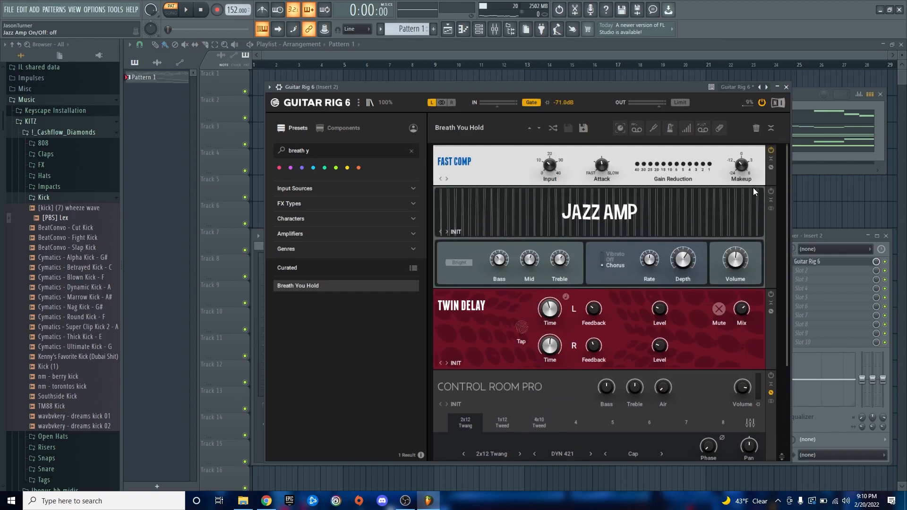
- During playback, switch Twin Delay and Control Room Pro back on and set Twin Delay's mix to 29.7 %
{"action": "left_click_drag", "start_coordinate": [667, 86], "coordinate": [585, 83]}
{"action": "key", "text": "space"}
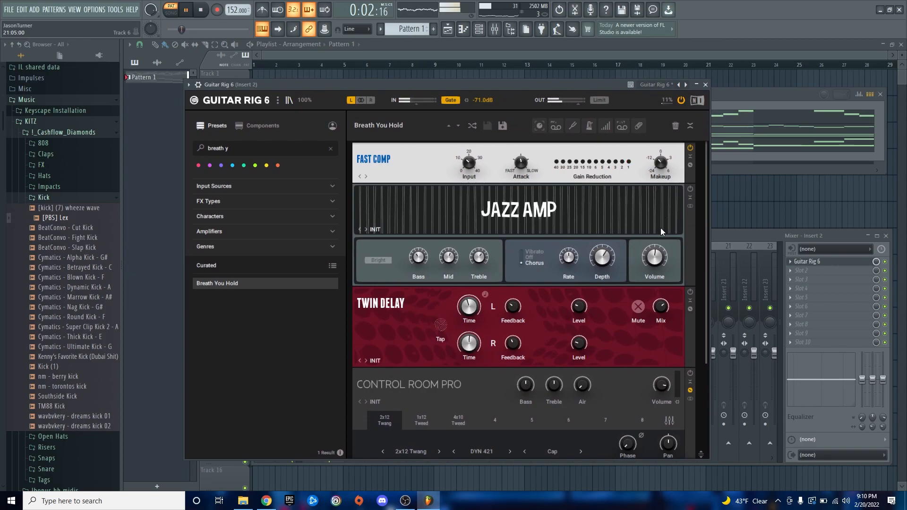
{"action": "left_click", "coordinate": [732, 236]}
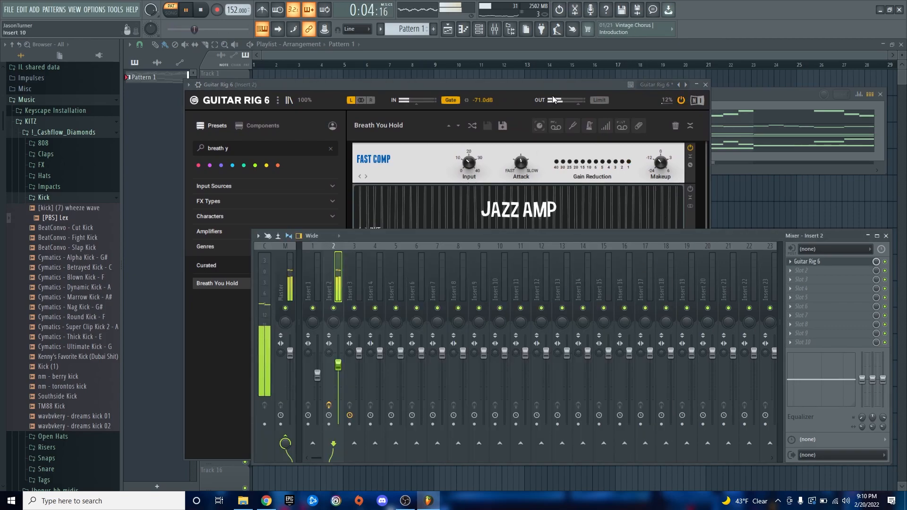
{"action": "left_click", "coordinate": [568, 103]}
{"action": "left_click_drag", "start_coordinate": [667, 309], "coordinate": [667, 326]}
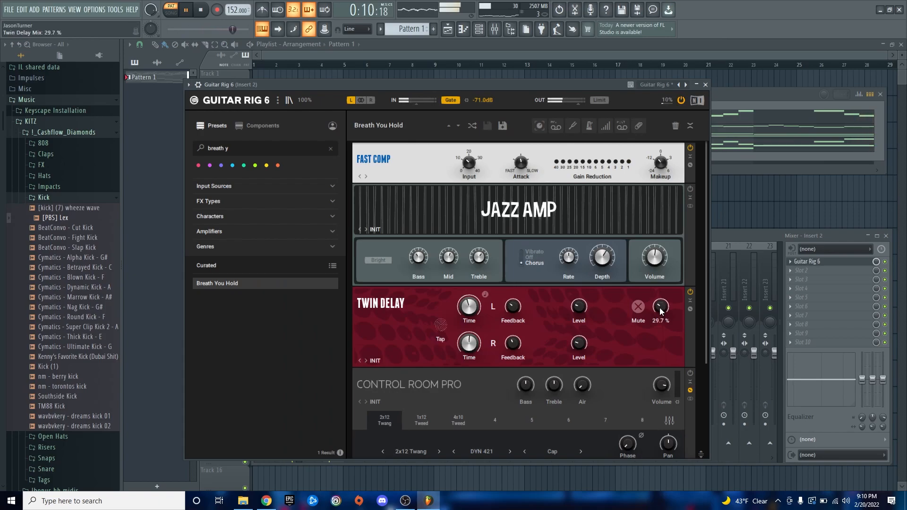
{"action": "left_click", "coordinate": [691, 373]}
{"action": "left_click_drag", "start_coordinate": [590, 83], "coordinate": [683, 79]}
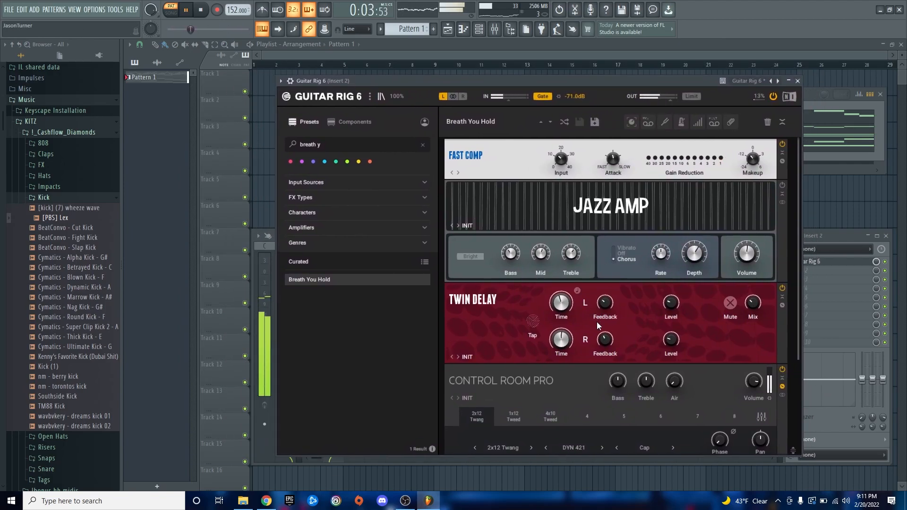
- Try the 4x10 Tweed and 2x15 Twang cabinets in Control Room Pro while the pattern plays
{"action": "scroll", "coordinate": [636, 314], "scroll_direction": "down", "scroll_amount": 3}
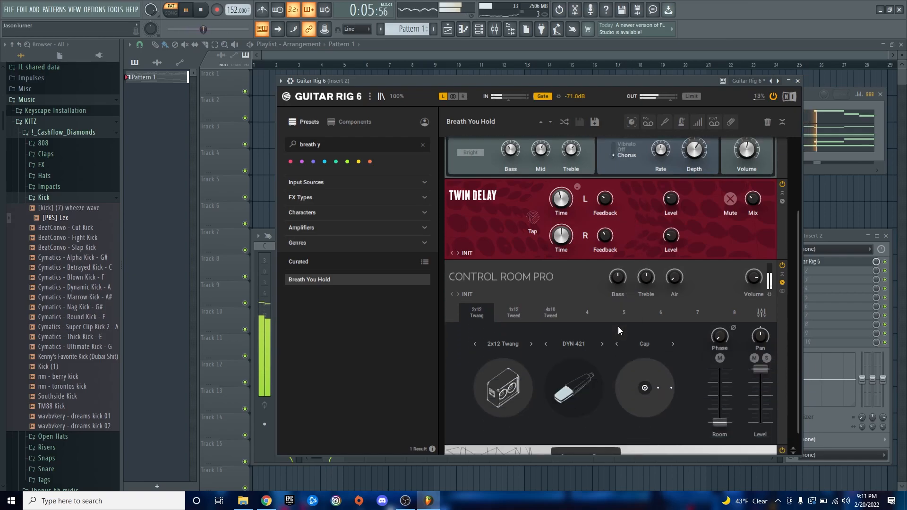
{"action": "scroll", "coordinate": [618, 330], "scroll_direction": "down", "scroll_amount": 1}
{"action": "left_click", "coordinate": [529, 335]}
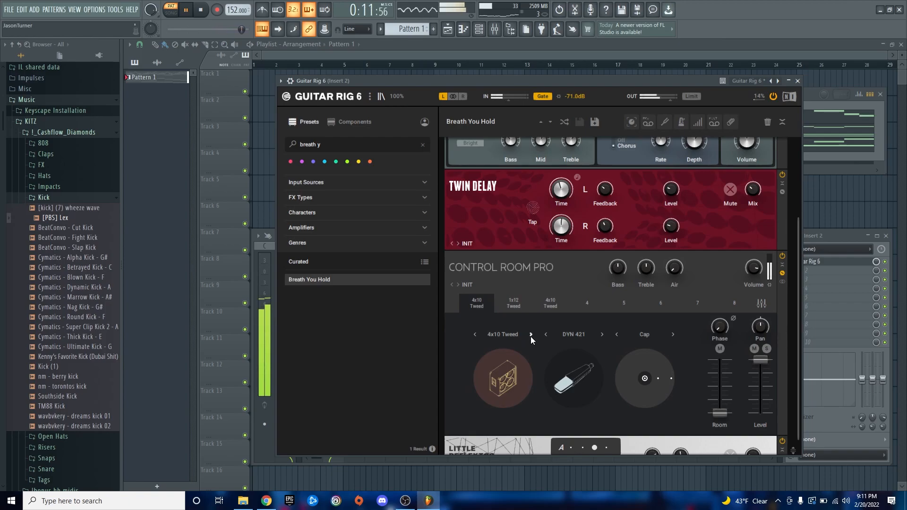
{"action": "left_click", "coordinate": [474, 335]}
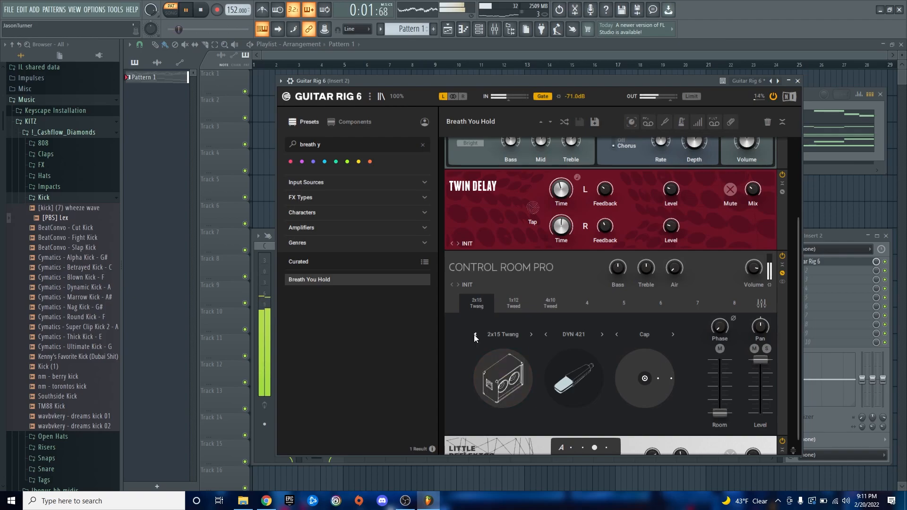
- Compare the RIB 121, DYN 57 and RIB 160 microphones in Control Room Pro during playback, returning to DYN 421
{"action": "left_click", "coordinate": [601, 335]}
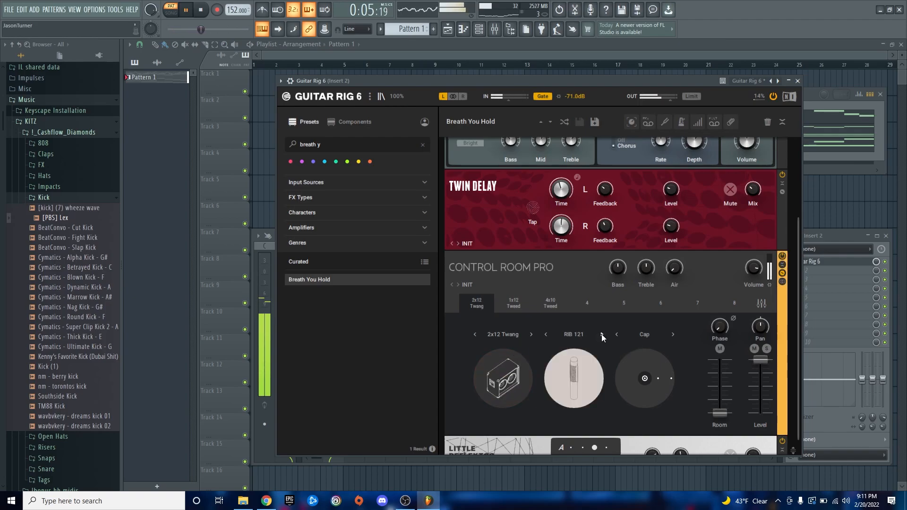
{"action": "left_click", "coordinate": [603, 335]}
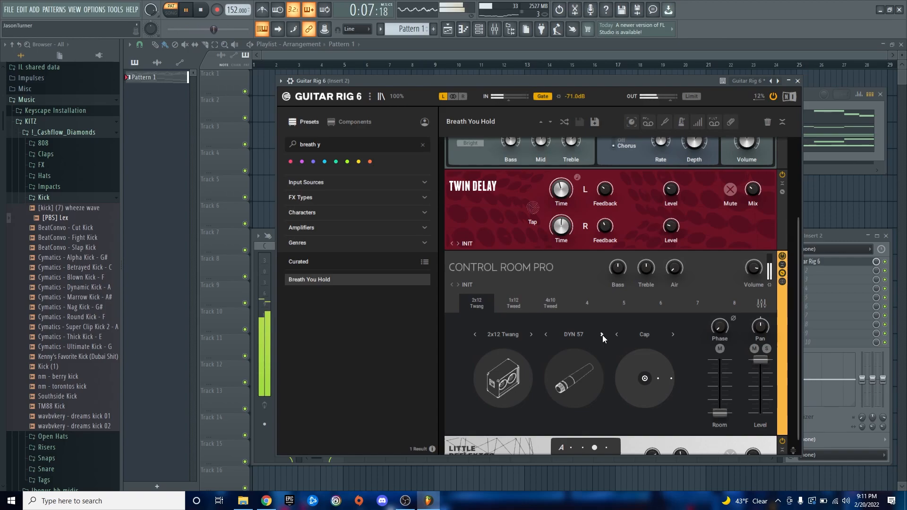
{"action": "left_click", "coordinate": [603, 335]}
{"action": "left_click", "coordinate": [602, 335]}
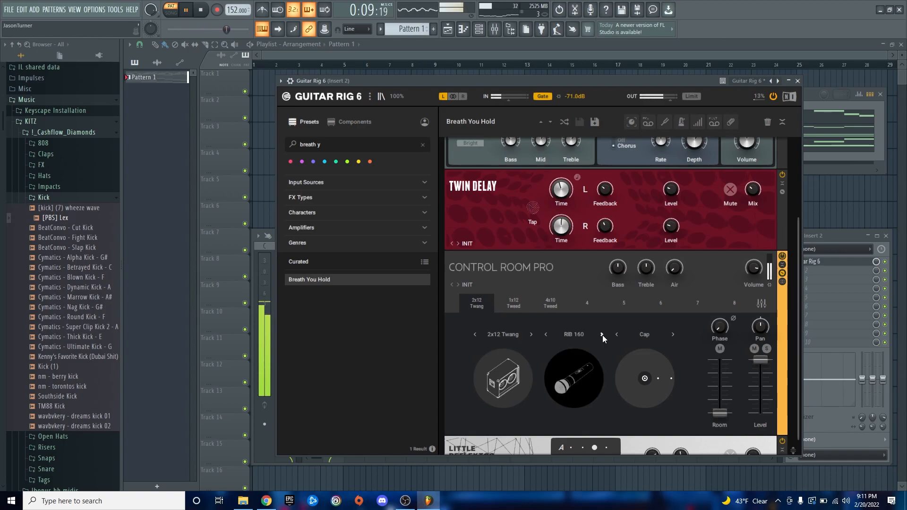
{"action": "left_click", "coordinate": [546, 334]}
{"action": "left_click", "coordinate": [546, 334]}
{"action": "left_click", "coordinate": [546, 335]}
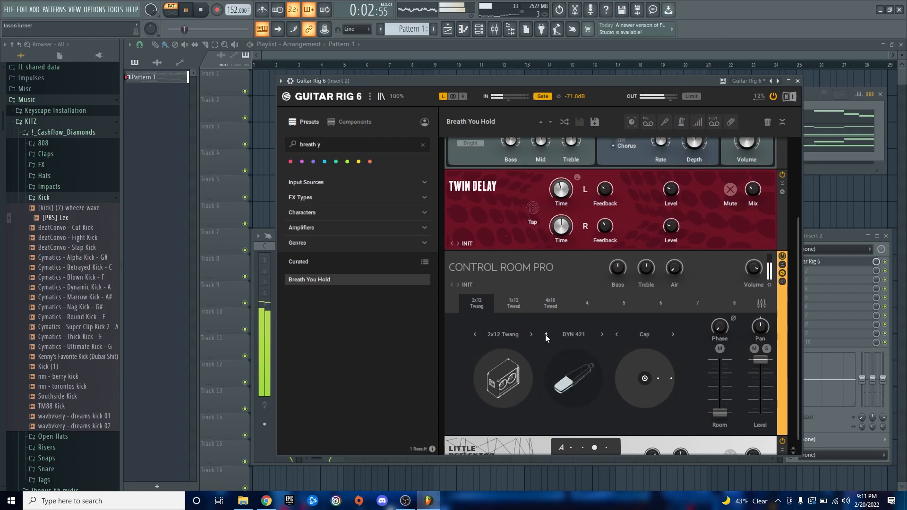
- Compare the sound with Control Room Pro bypassed and re-enabled during playback, leaving Air at 0.0 %, and close Guitar Rig
{"action": "mouse_move", "coordinate": [675, 268]}
{"action": "left_mouse_down"}
{"action": "mouse_move", "coordinate": [675, 203]}
{"action": "mouse_move", "coordinate": [674, 269]}
{"action": "left_mouse_up"}
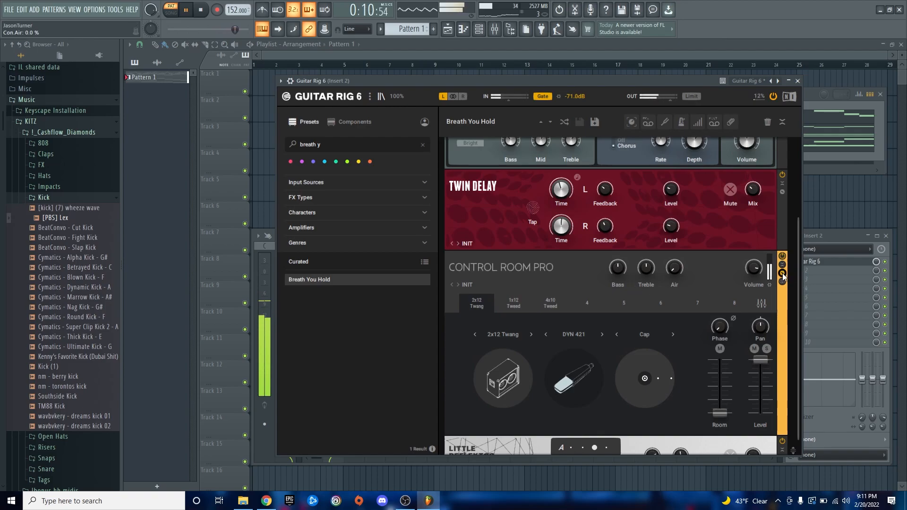
{"action": "scroll", "coordinate": [700, 282], "scroll_direction": "up", "scroll_amount": 3}
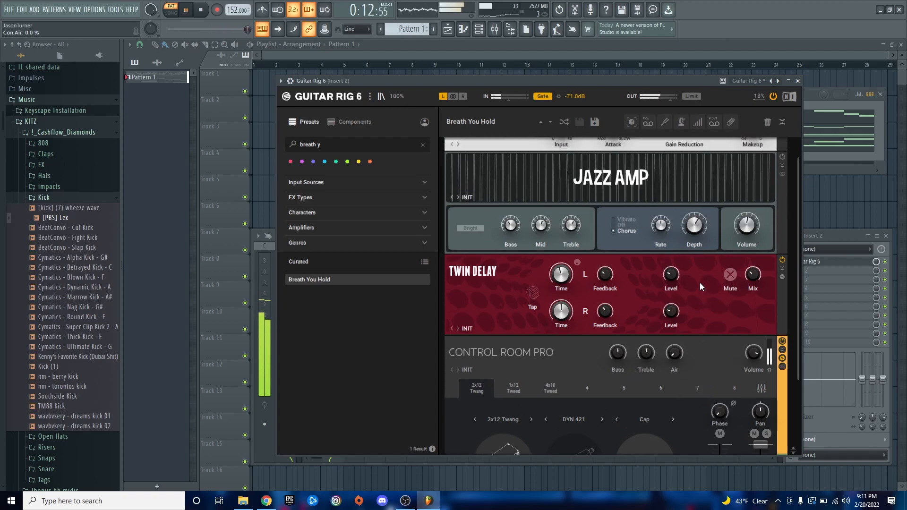
{"action": "scroll", "coordinate": [659, 287], "scroll_direction": "down", "scroll_amount": 4}
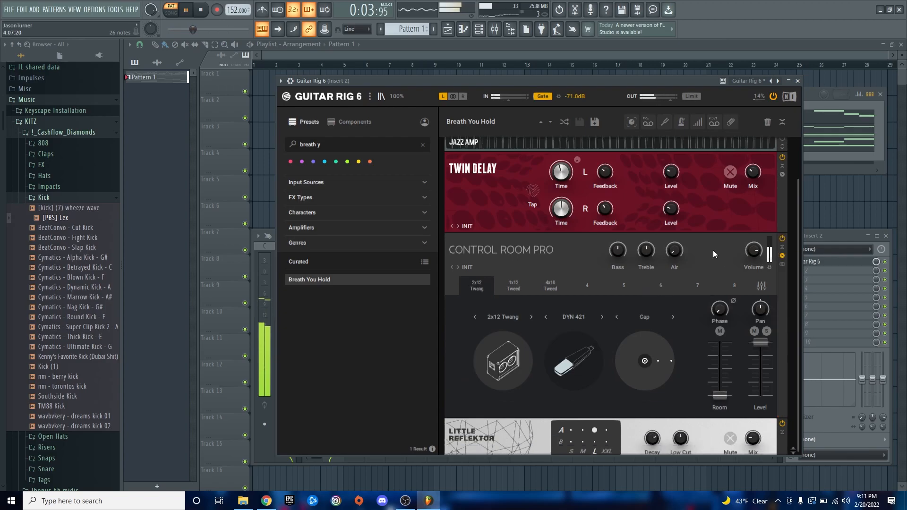
{"action": "left_click", "coordinate": [782, 239]}
{"action": "left_click", "coordinate": [782, 239]}
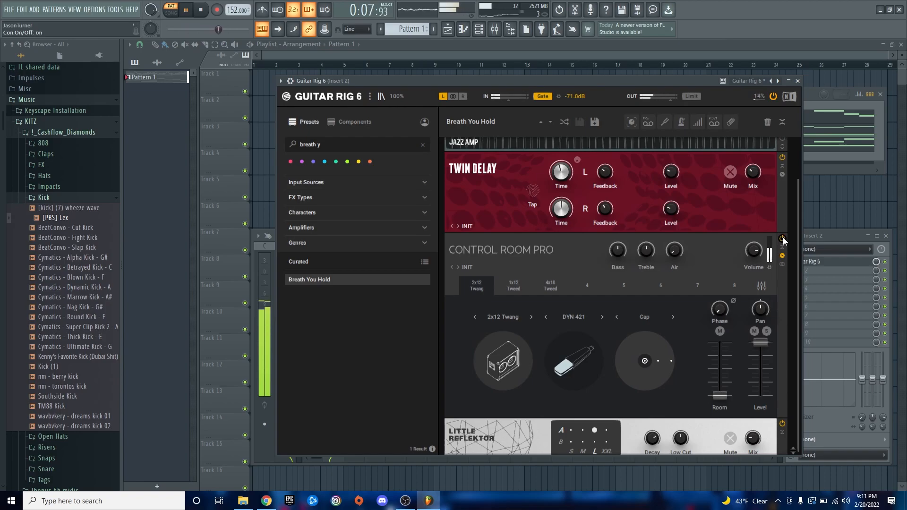
{"action": "left_click", "coordinate": [797, 81]}
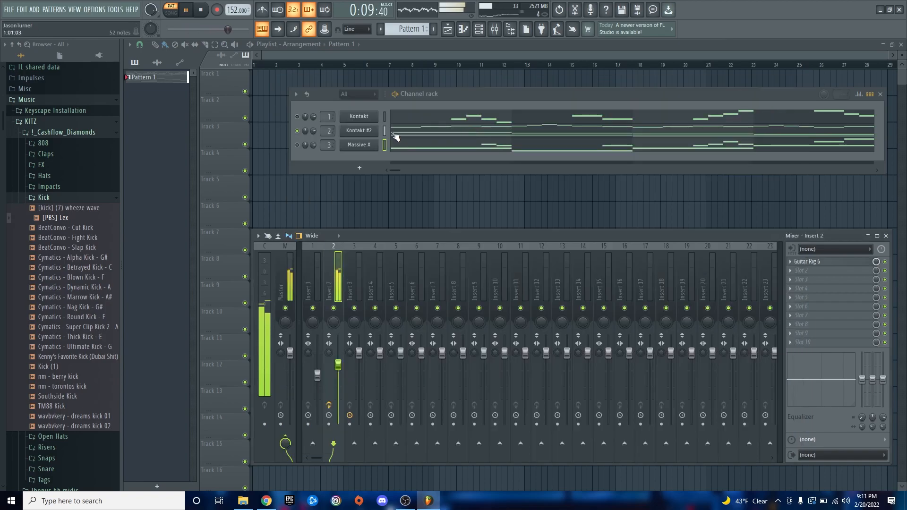
- Unmute the Kontakt channel and set the volume of mixer track Insert 1 to 84 % before stopping playback
{"action": "left_click", "coordinate": [297, 118]}
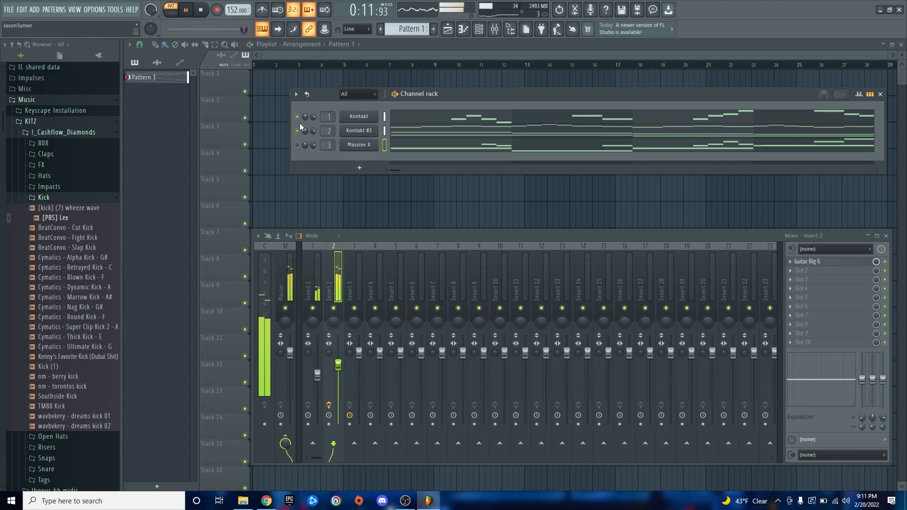
{"action": "left_click_drag", "start_coordinate": [317, 374], "coordinate": [318, 364]}
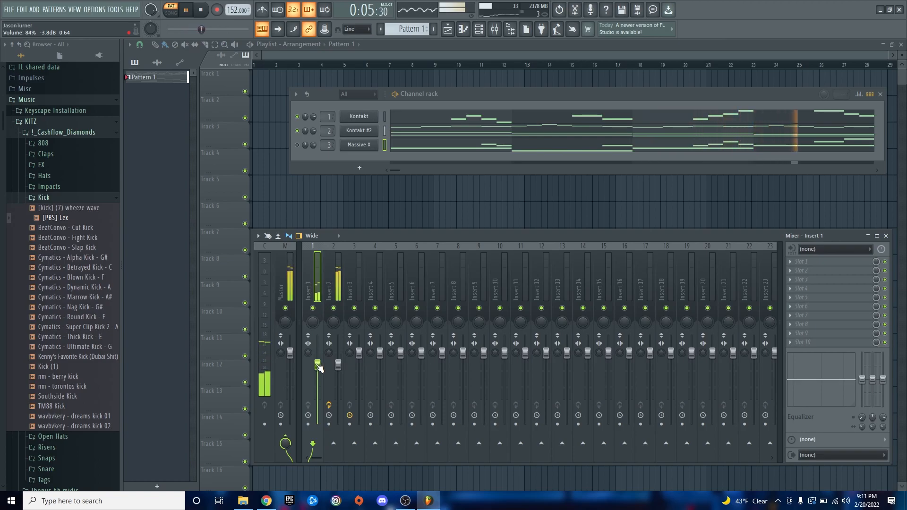
{"action": "key", "text": "space"}
- Select mixer track Insert 2, solo Kontakt #2 and listen to the counter-melody on its own
{"action": "left_click", "coordinate": [330, 264]}
{"action": "right_click", "coordinate": [298, 131]}
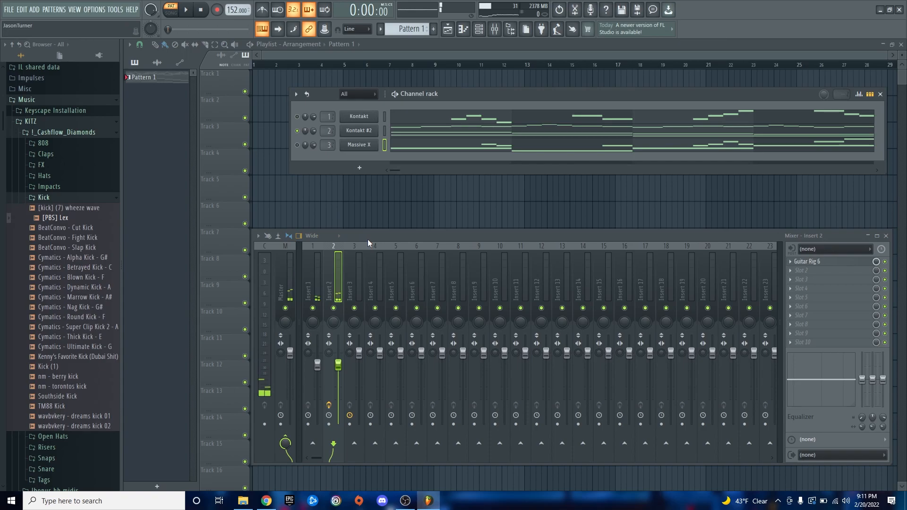
{"action": "key", "text": "space"}
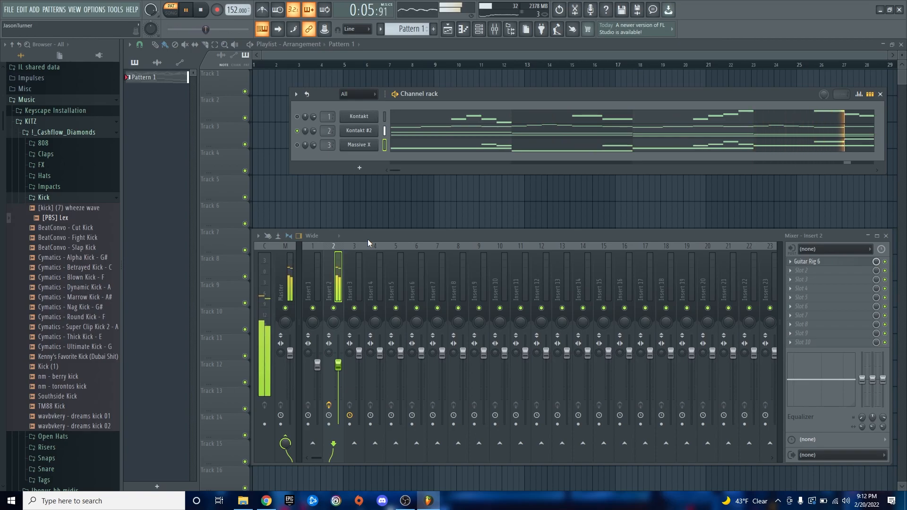
{"action": "key", "text": "space"}
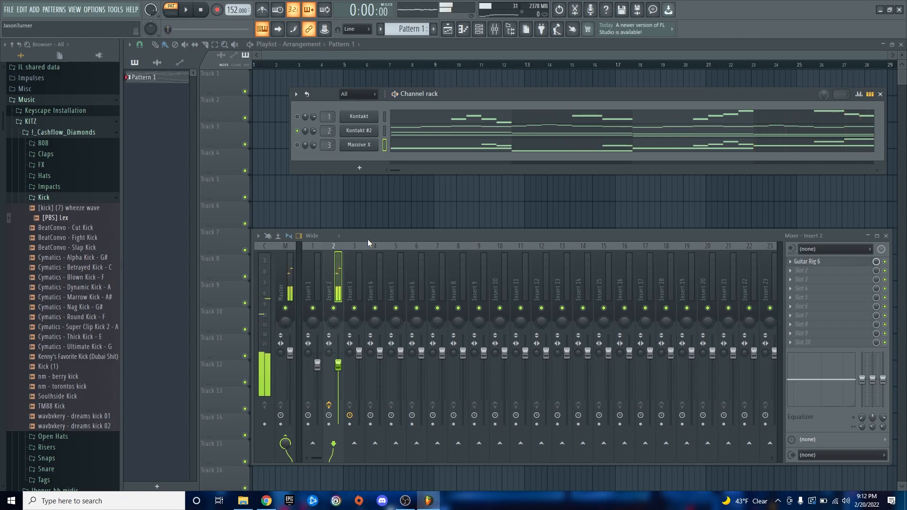
- Add Fruity Parametric EQ 2 to the second effect slot of Insert 2 and load its 40Hz cut preset
{"action": "left_click", "coordinate": [793, 271]}
{"action": "left_click", "coordinate": [603, 478]}
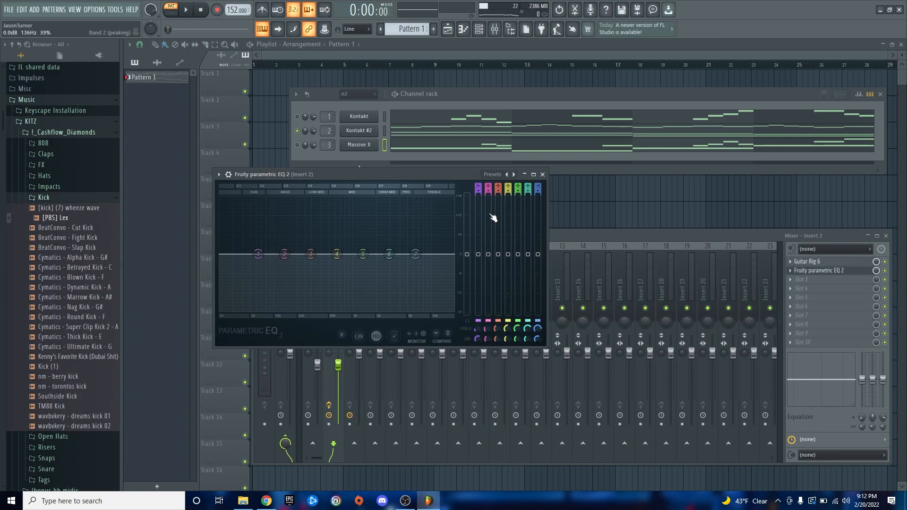
{"action": "left_click", "coordinate": [497, 178]}
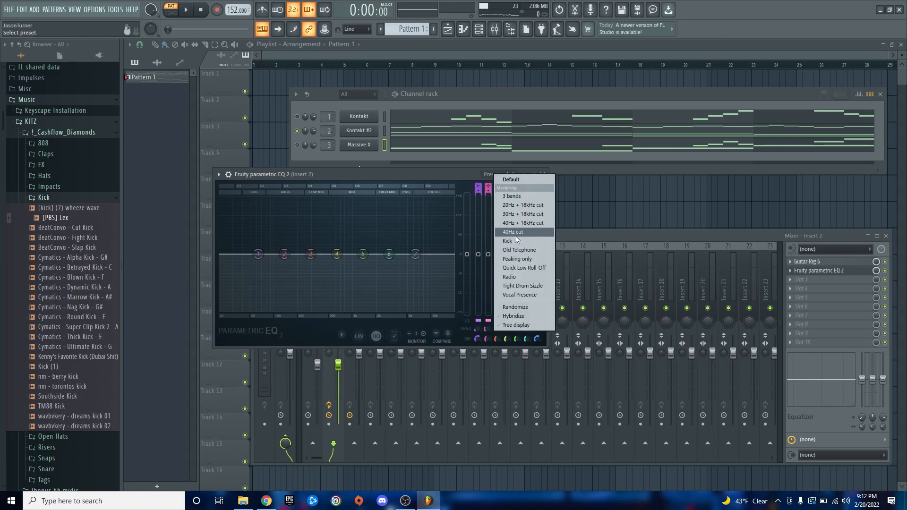
{"action": "left_click", "coordinate": [506, 231]}
- Raise the EQ's band 1 high-pass cutoff to about 126 Hz while the pattern plays, and close the EQ
{"action": "left_click_drag", "start_coordinate": [238, 256], "coordinate": [283, 253]}
{"action": "key", "text": "space"}
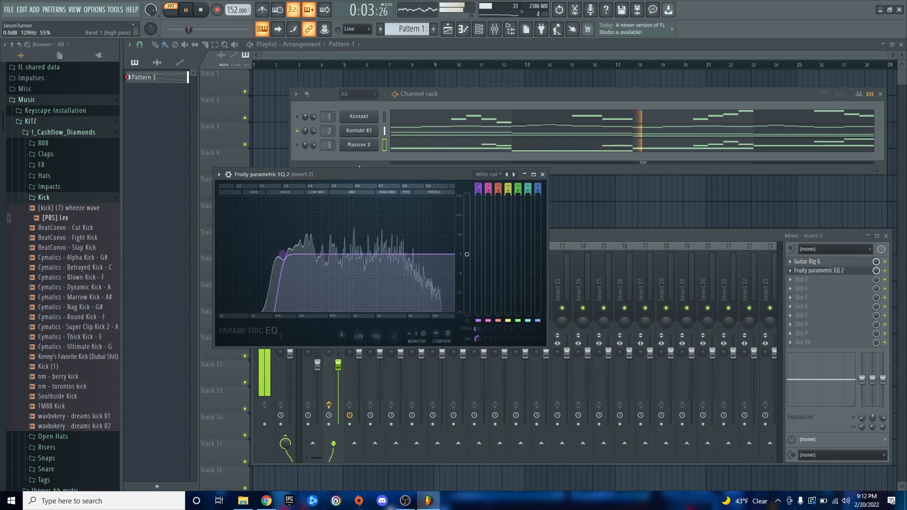
{"action": "mouse_move", "coordinate": [283, 254]}
{"action": "left_mouse_down"}
{"action": "mouse_move", "coordinate": [269, 254]}
{"action": "mouse_move", "coordinate": [284, 254]}
{"action": "left_mouse_up"}
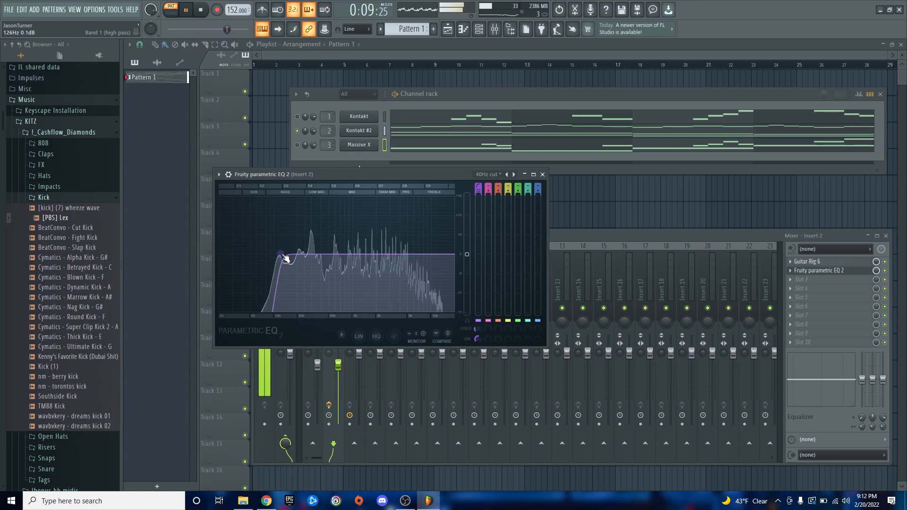
{"action": "left_click", "coordinate": [543, 174]}
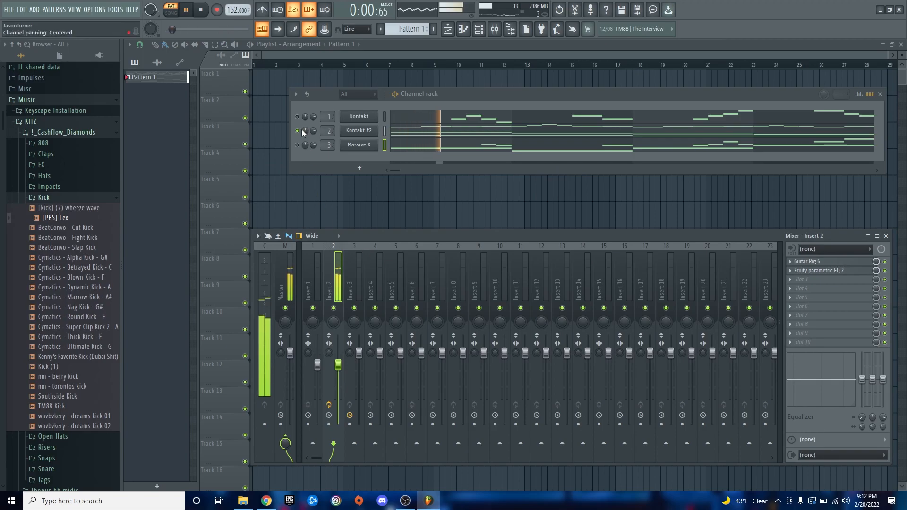
- Balance the melodies: set Insert 2's volume to 66 %, unmute Kontakt and Massive X, and lower Insert 3's volume
{"action": "left_click_drag", "start_coordinate": [334, 367], "coordinate": [333, 378]}
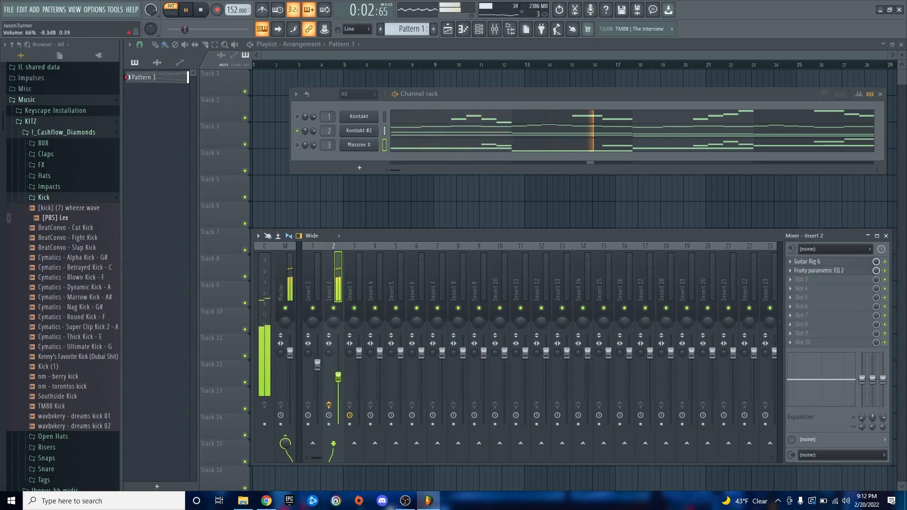
{"action": "left_click", "coordinate": [318, 282]}
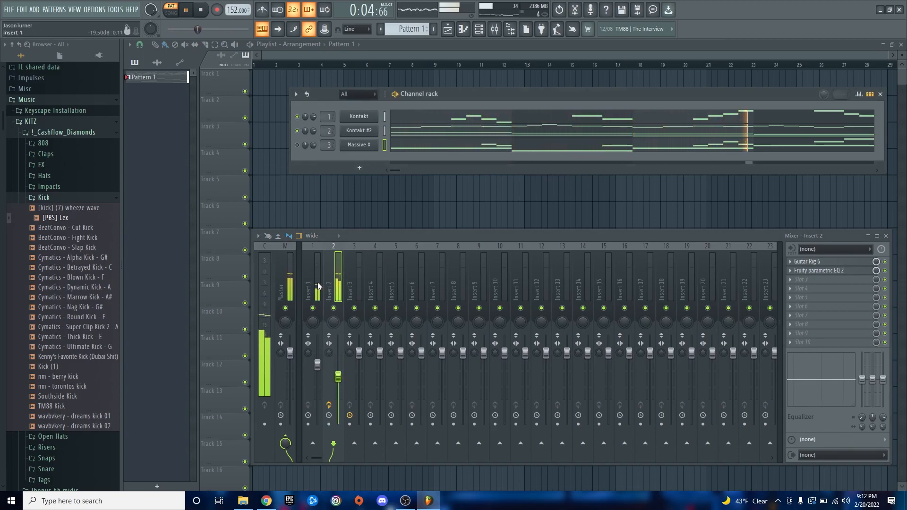
{"action": "left_click_drag", "start_coordinate": [317, 365], "coordinate": [366, 373]}
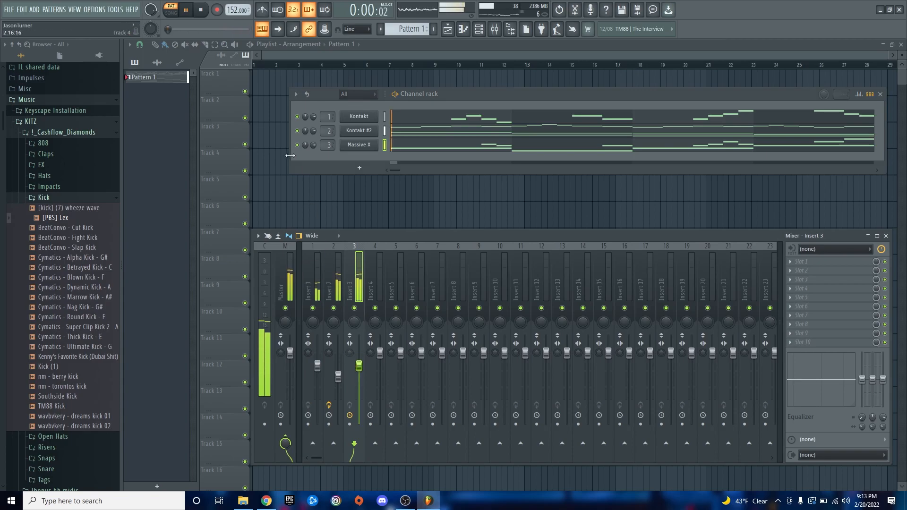
- Add the (Clap) Metro sample from the !_Cashflow_Diamonds Claps folder as a new channel and stop playback
{"action": "left_click", "coordinate": [43, 197]}
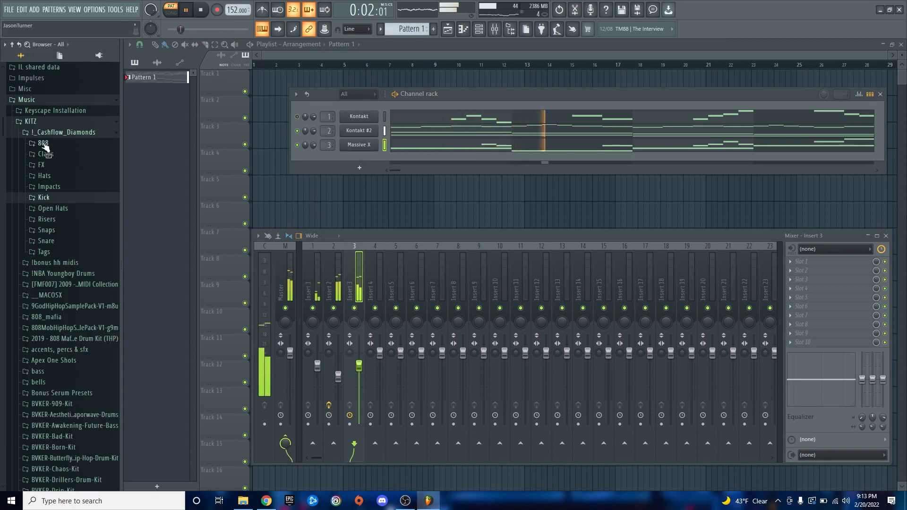
{"action": "left_click", "coordinate": [52, 154]}
{"action": "left_click_drag", "start_coordinate": [65, 167], "coordinate": [349, 158]}
{"action": "key", "text": "space"}
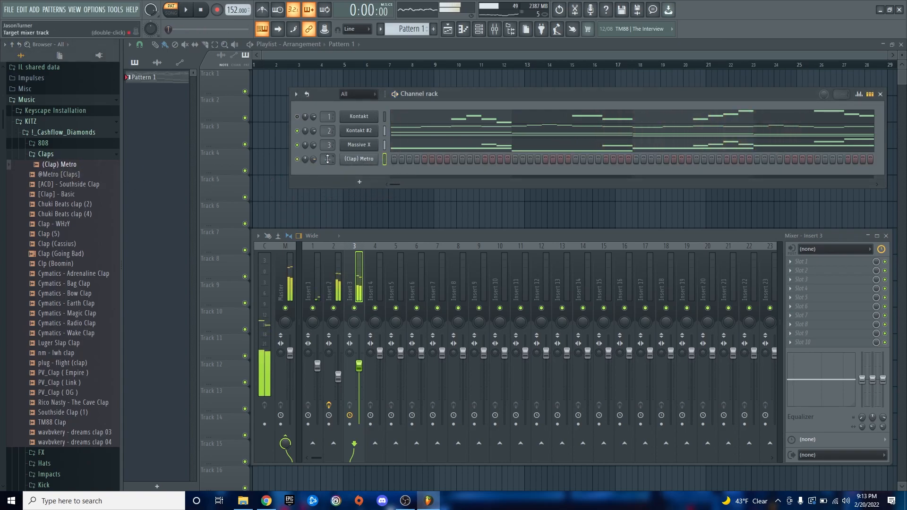
- Rename the (Clap) Metro channel to Claps and route it to mixer track Insert 4
{"action": "middle_click", "coordinate": [367, 162]}
{"action": "type", "text": "Clap"}
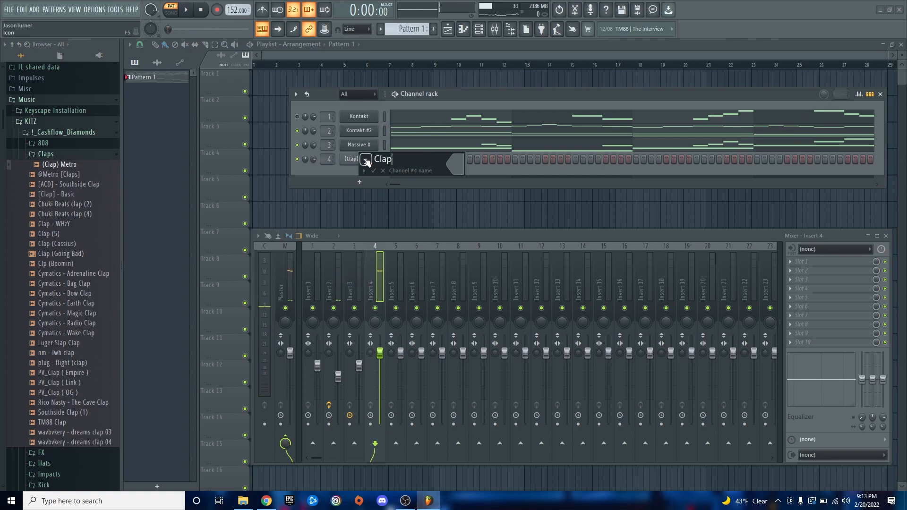
{"action": "key", "text": "Return"}
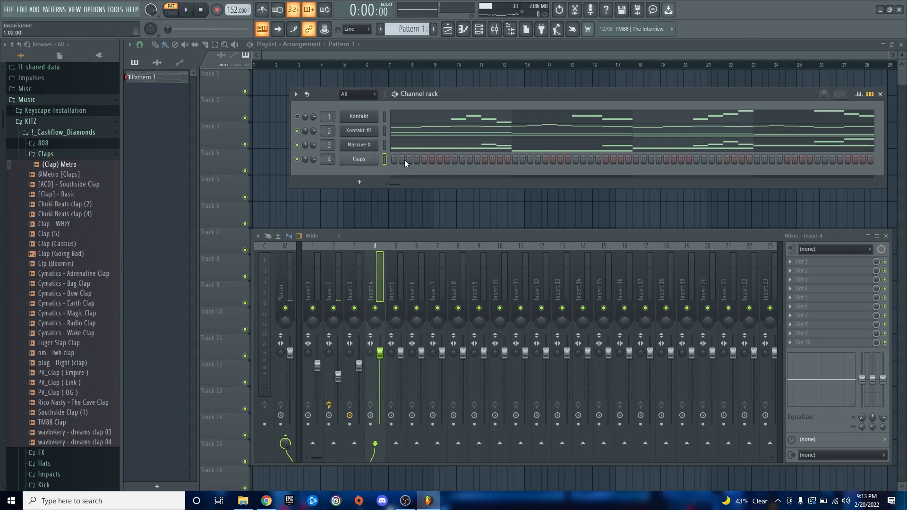
- In the Claps piano roll, put a C5 clap on beat 3 of bars 1 to 8 and raise all velocities to maximum
{"action": "key", "text": "space"}
{"action": "key", "text": "space"}
{"action": "key", "text": "F7"}
{"action": "scroll", "coordinate": [277, 197], "scroll_direction": "down", "scroll_amount": 5}
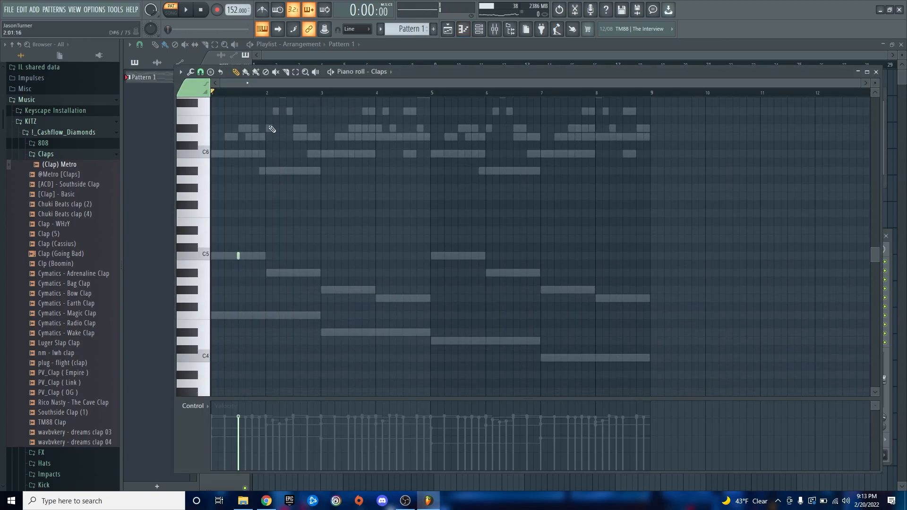
{"action": "left_click_drag", "start_coordinate": [270, 97], "coordinate": [151, 142]}
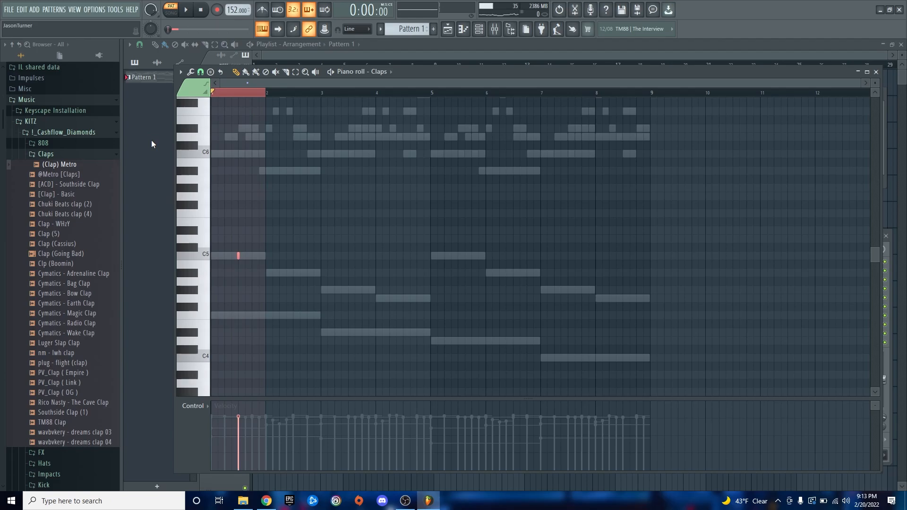
{"action": "key", "text": "ctrl+b"}
{"action": "key", "text": "ctrl+b"}
{"action": "key", "text": "ctrl+b"}
{"action": "key", "text": "ctrl+b"}
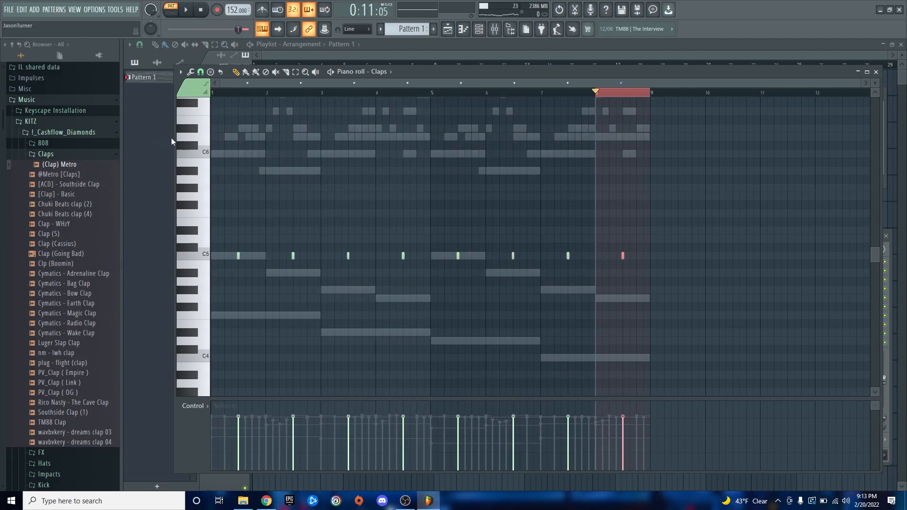
{"action": "key", "text": "ctrl+a"}
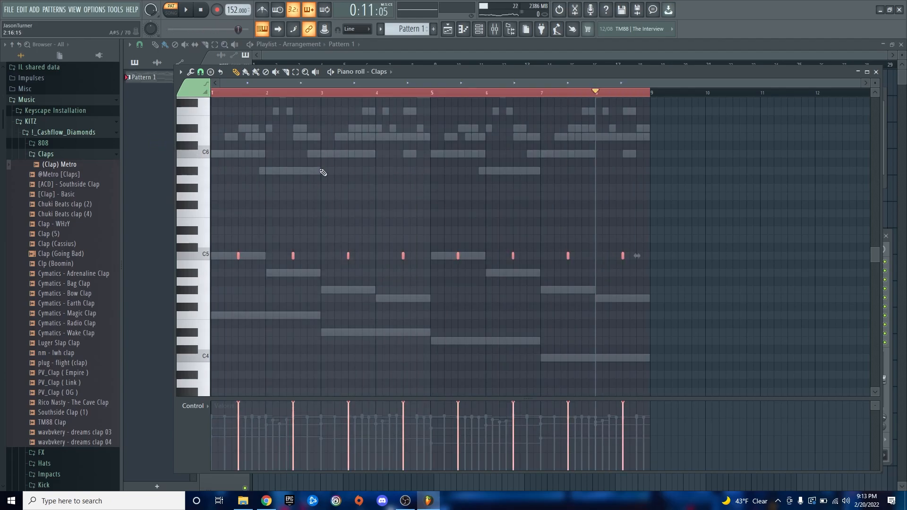
{"action": "key", "text": "Escape"}
- During playback, lower the volume of the clap's mixer track Insert 4 and mute Massive X
{"action": "key", "text": "space"}
{"action": "left_click_drag", "start_coordinate": [384, 358], "coordinate": [384, 370]}
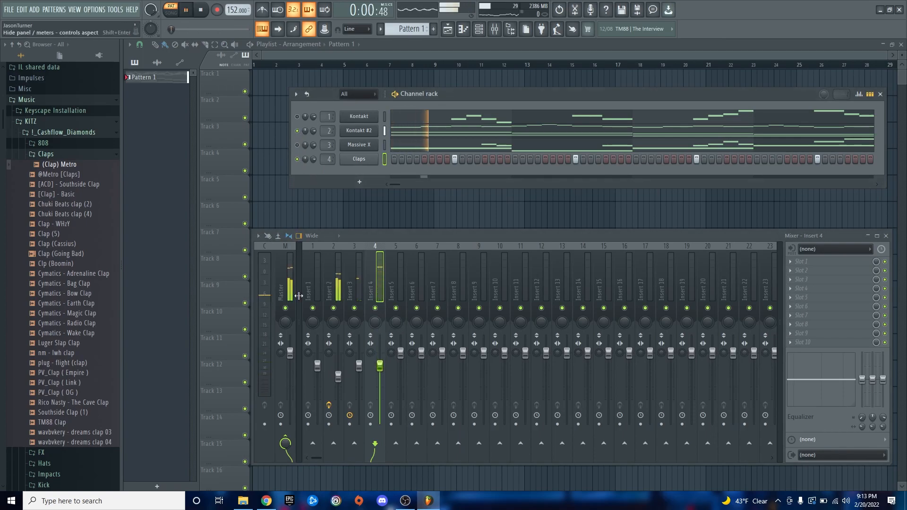
{"action": "left_click", "coordinate": [296, 131]}
{"action": "key", "text": "space"}
- Add the Snare (16) sample from the !_Cashflow_Diamonds Snare folder as a new channel while the pattern plays
{"action": "left_click", "coordinate": [45, 154]}
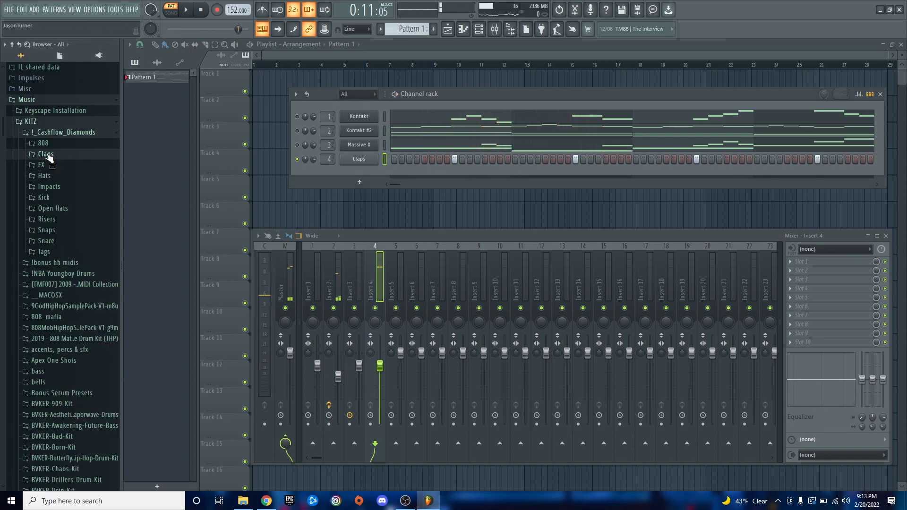
{"action": "left_click", "coordinate": [55, 242]}
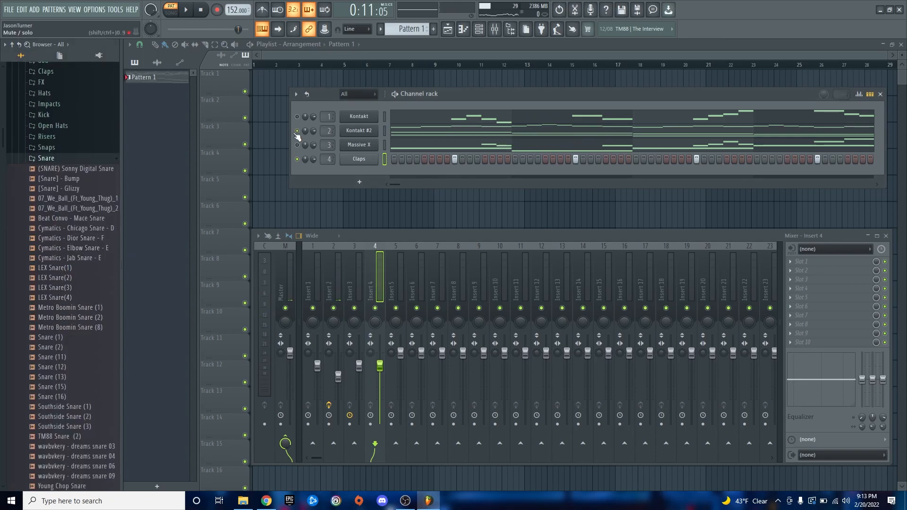
{"action": "key", "text": "space"}
{"action": "left_click", "coordinate": [63, 399]}
{"action": "left_click_drag", "start_coordinate": [64, 404], "coordinate": [359, 173]}
- Rename the Snare (16) channel to Snare
{"action": "left_click", "coordinate": [367, 175], "text": "shift"}
{"action": "type", "text": "Snare"}
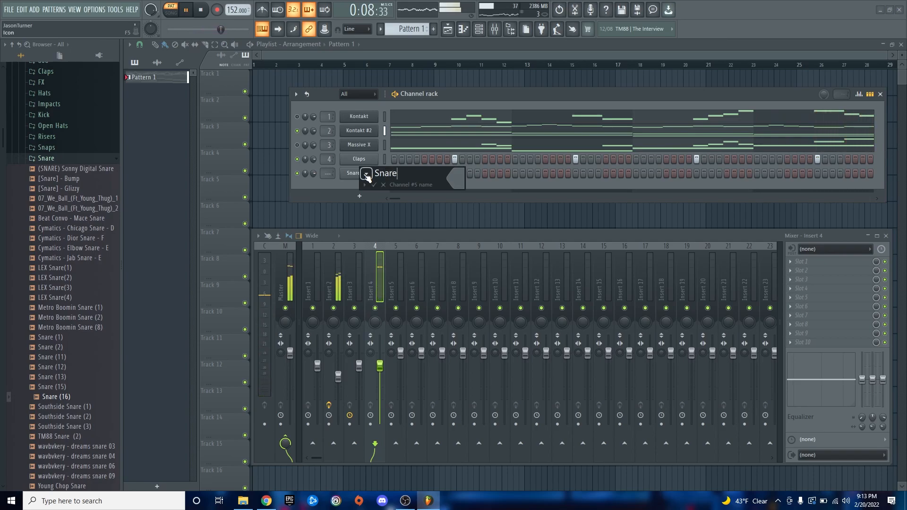
{"action": "key", "text": "Return"}
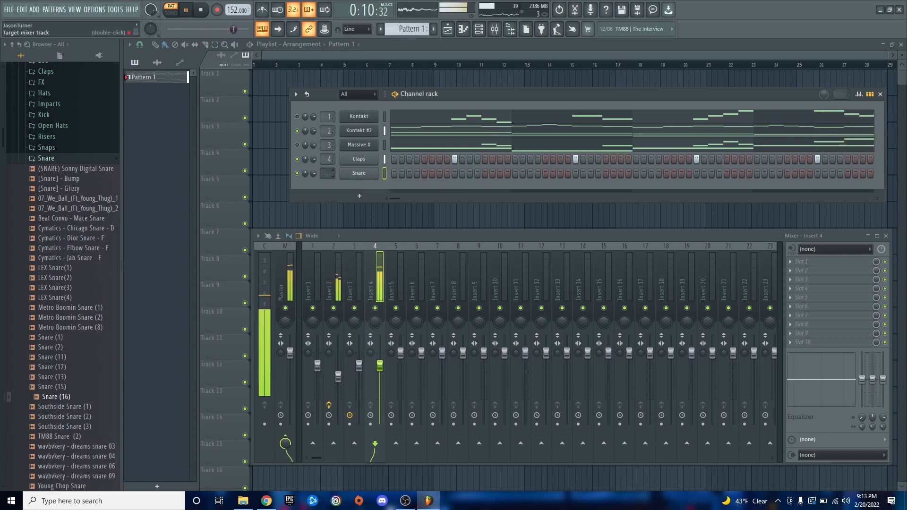
- Route the Snare channel to mixer track 6 and add a snare hit on step 1
{"action": "left_click_drag", "start_coordinate": [324, 173], "coordinate": [325, 163]}
{"action": "left_click", "coordinate": [395, 172]}
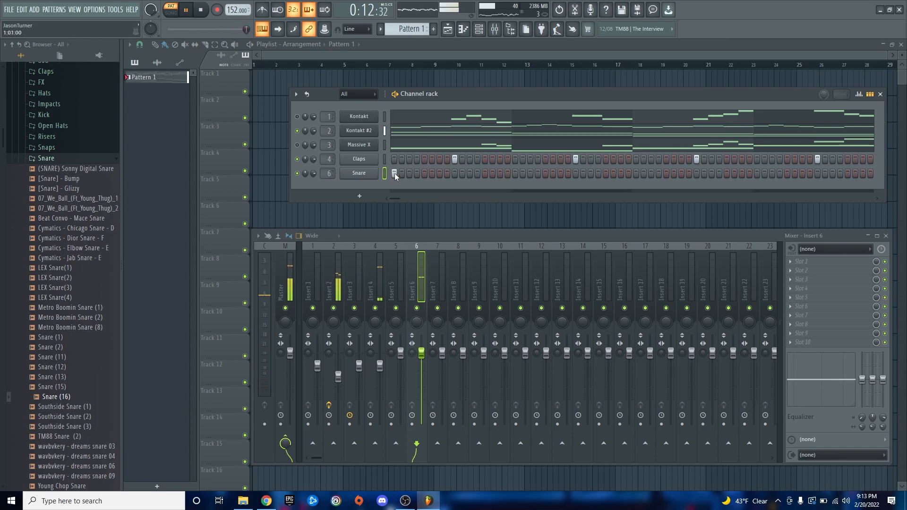
- In the Snare piano roll, place C5 hits half a beat into bars 2 and 4 and on the last half-beat of bar 3
{"action": "key", "text": "F7"}
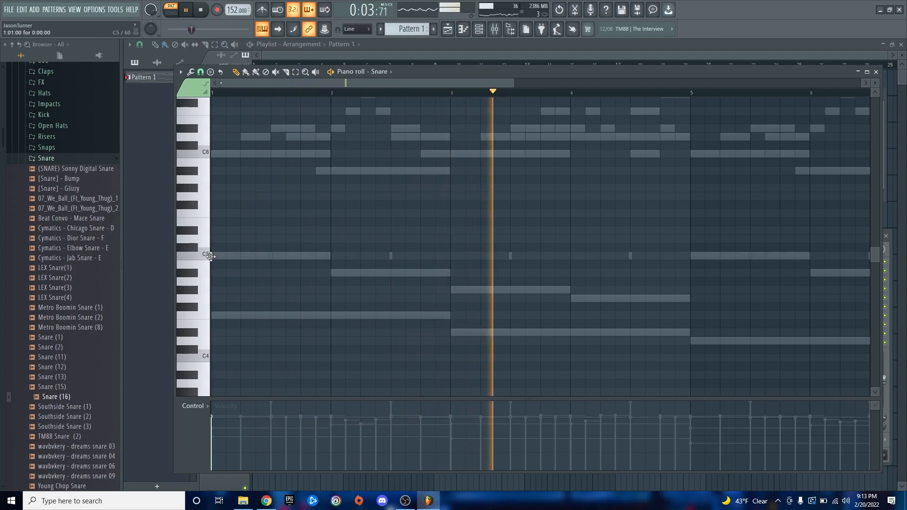
{"action": "key", "text": "space"}
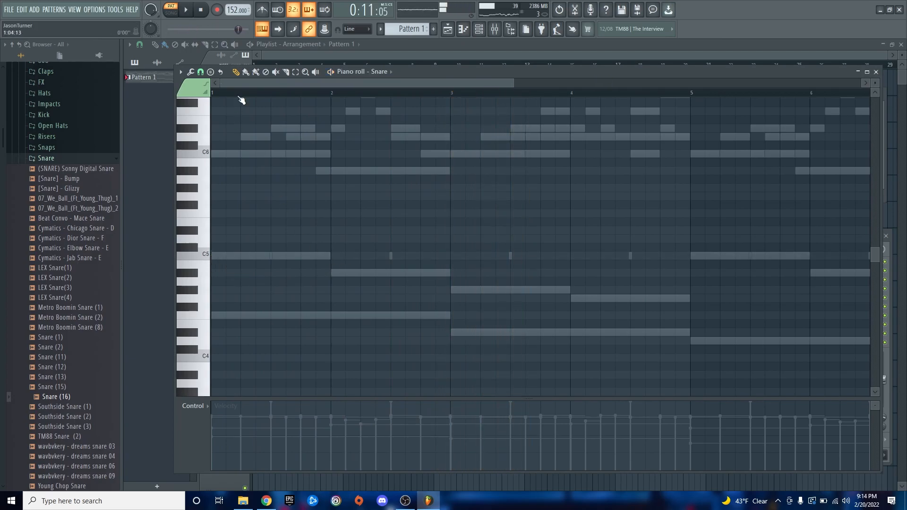
{"action": "key", "text": "space"}
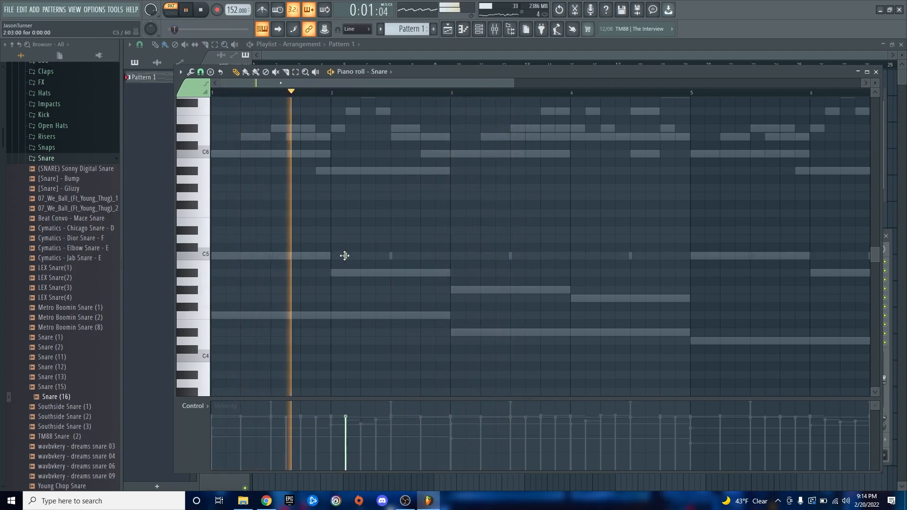
{"action": "scroll", "coordinate": [344, 255], "scroll_direction": "down", "scroll_amount": 3}
{"action": "scroll", "coordinate": [472, 297], "scroll_direction": "up", "scroll_amount": 2}
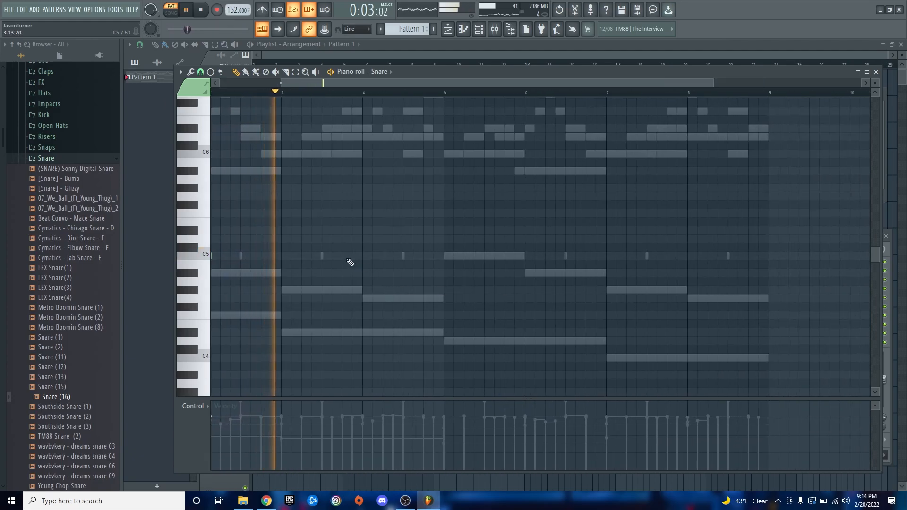
{"action": "key", "text": "space"}
{"action": "mouse_move", "coordinate": [363, 256]}
{"action": "left_mouse_down"}
{"action": "mouse_move", "coordinate": [347, 264]}
{"action": "mouse_move", "coordinate": [353, 257]}
{"action": "left_mouse_up"}
{"action": "left_click", "coordinate": [373, 256]}
{"action": "key", "text": "space"}
- Place C5 snare hits on the last half-beat of bars 5 and 7 and half a beat into bar 8, and select all notes
{"action": "left_click", "coordinate": [516, 256]}
{"action": "left_click", "coordinate": [447, 93]}
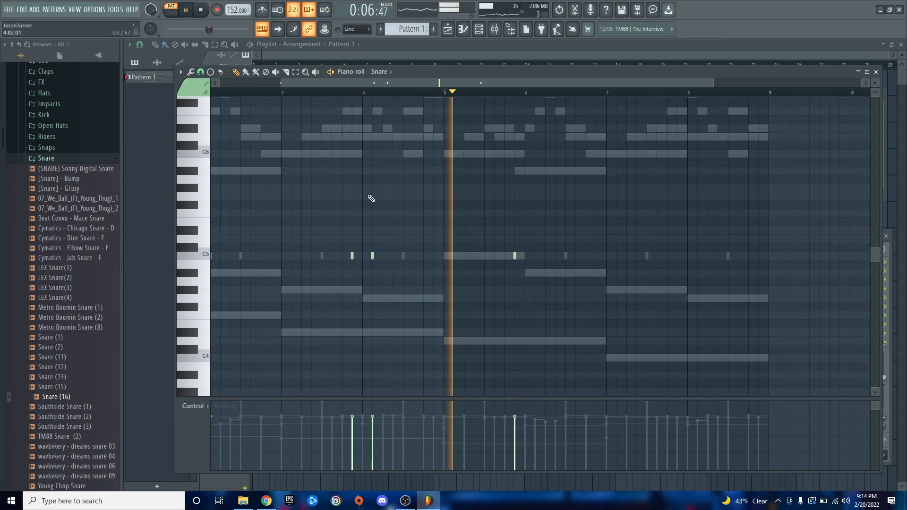
{"action": "scroll", "coordinate": [569, 292], "scroll_direction": "down", "scroll_amount": 1}
{"action": "scroll", "coordinate": [597, 271], "scroll_direction": "up", "scroll_amount": 2}
{"action": "left_click", "coordinate": [581, 256]}
{"action": "left_click", "coordinate": [610, 256]}
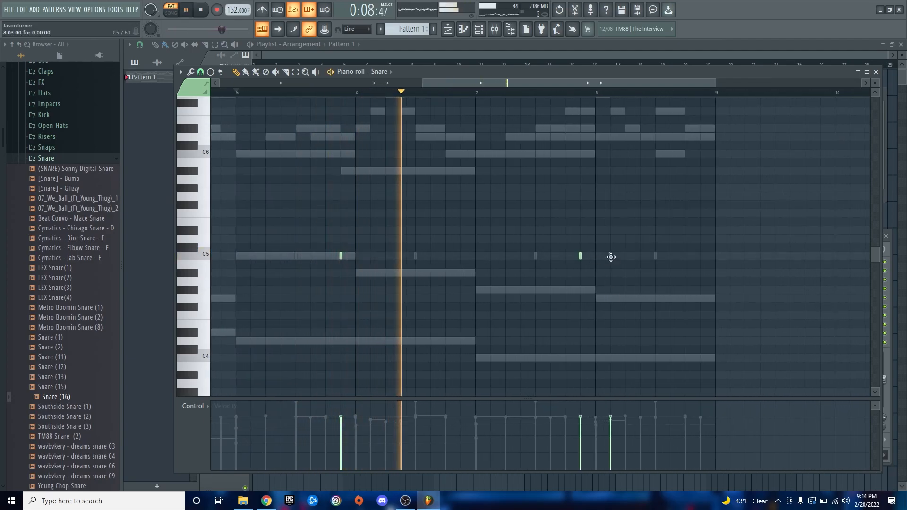
{"action": "scroll", "coordinate": [586, 284], "scroll_direction": "down", "scroll_amount": 3}
{"action": "key", "text": "ctrl+a"}
{"action": "key", "text": "space"}
- Route the Snare channel to mixer track 5 and lower that track's volume during playback
{"action": "key", "text": "F9"}
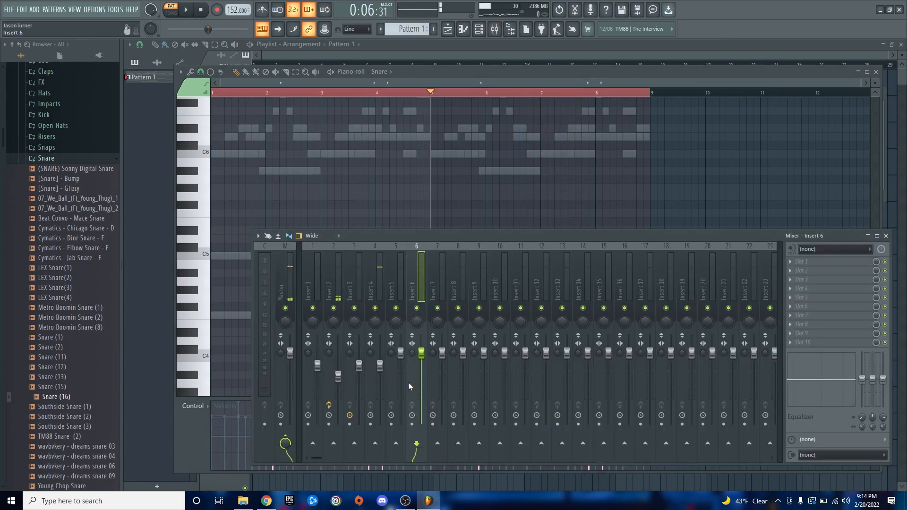
{"action": "left_click", "coordinate": [484, 30]}
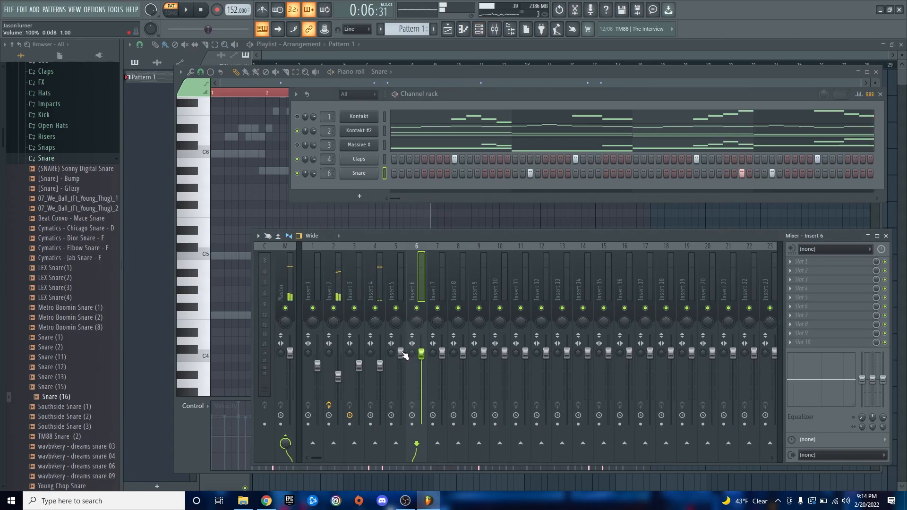
{"action": "double_click", "coordinate": [326, 172]}
{"action": "key", "text": "space"}
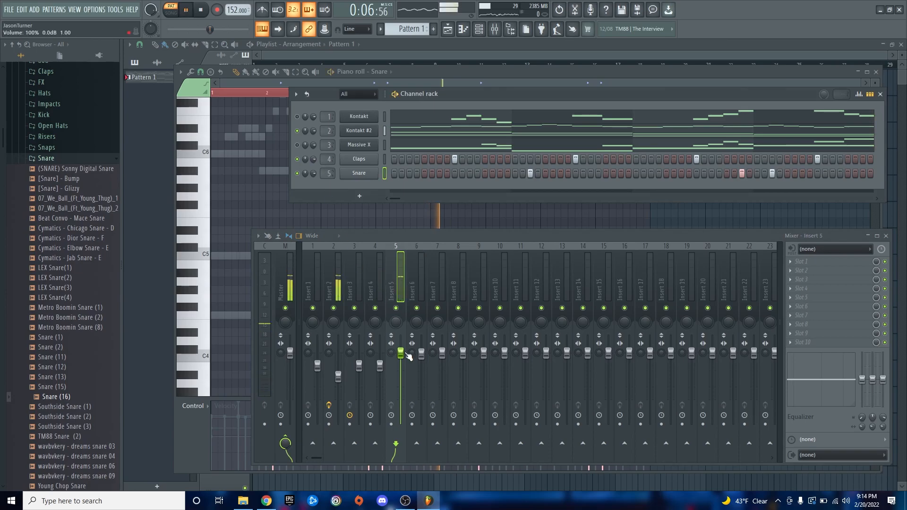
{"action": "left_click_drag", "start_coordinate": [401, 353], "coordinate": [401, 366]}
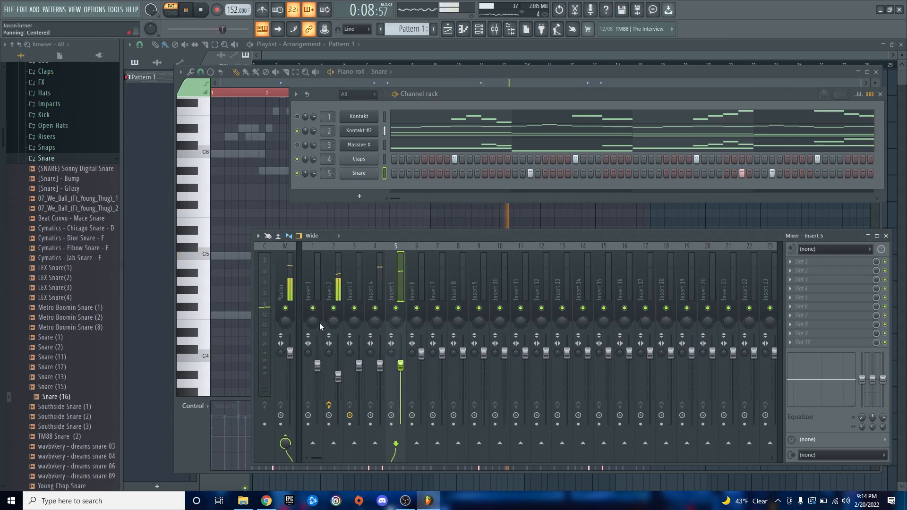
- Audition the hi-hat samples in the Hats folder of the !_Cashflow_Diamonds kit
{"action": "left_click", "coordinate": [46, 157]}
{"action": "scroll", "coordinate": [55, 172], "scroll_direction": "up", "scroll_amount": 2}
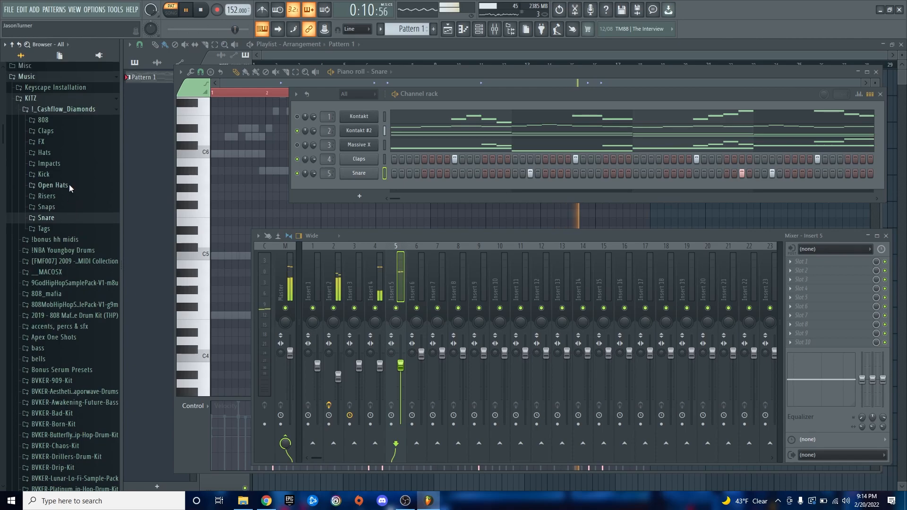
{"action": "left_click", "coordinate": [44, 153]}
{"action": "left_click", "coordinate": [69, 164]}
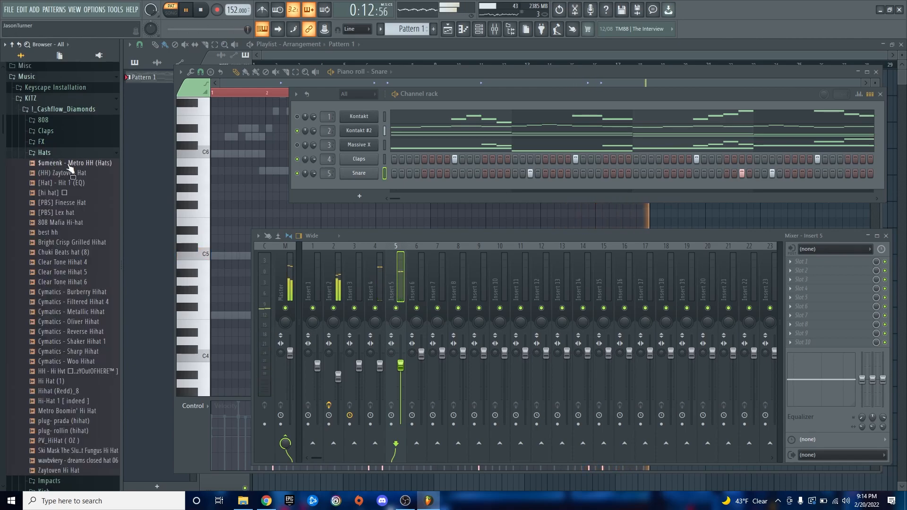
{"action": "key", "text": "space"}
{"action": "left_click", "coordinate": [66, 193]}
{"action": "left_click", "coordinate": [66, 183]}
{"action": "left_click", "coordinate": [66, 284]}
{"action": "left_click", "coordinate": [64, 263]}
{"action": "left_click", "coordinate": [63, 272]}
{"action": "left_click", "coordinate": [64, 253]}
{"action": "scroll", "coordinate": [65, 306], "scroll_direction": "down", "scroll_amount": 1}
{"action": "scroll", "coordinate": [65, 306], "scroll_direction": "down", "scroll_amount": 5}
{"action": "left_click", "coordinate": [62, 341]}
{"action": "left_click", "coordinate": [62, 332]}
{"action": "left_click", "coordinate": [60, 313]}
{"action": "left_click", "coordinate": [61, 333]}
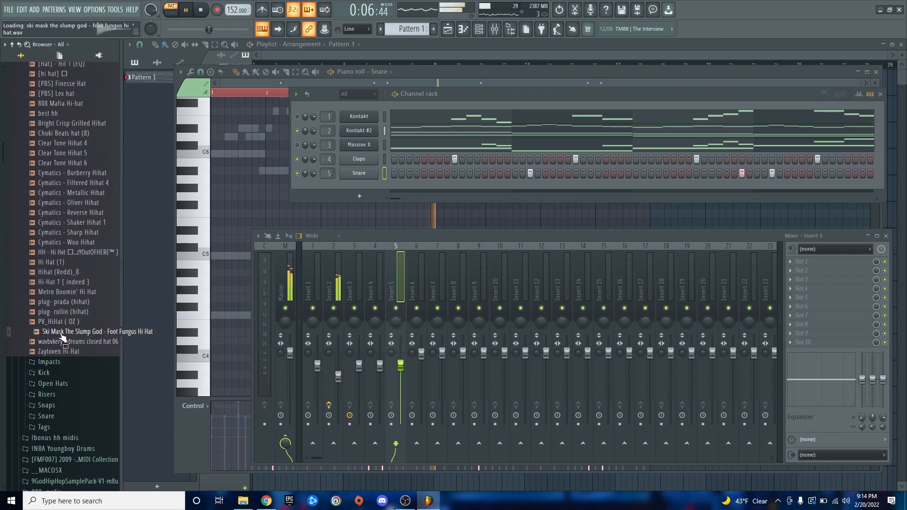
- Add the Ski Mask The Slump God - Foot Fungus Hi Hat sample as a new channel and fill each 2 steps
{"action": "left_click_drag", "start_coordinate": [63, 333], "coordinate": [359, 191]}
{"action": "right_click", "coordinate": [371, 187]}
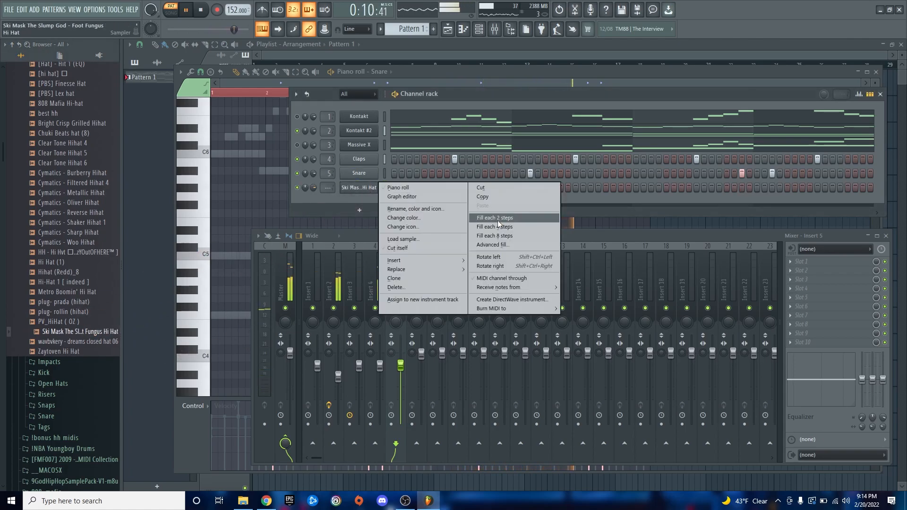
{"action": "left_click", "coordinate": [491, 220]}
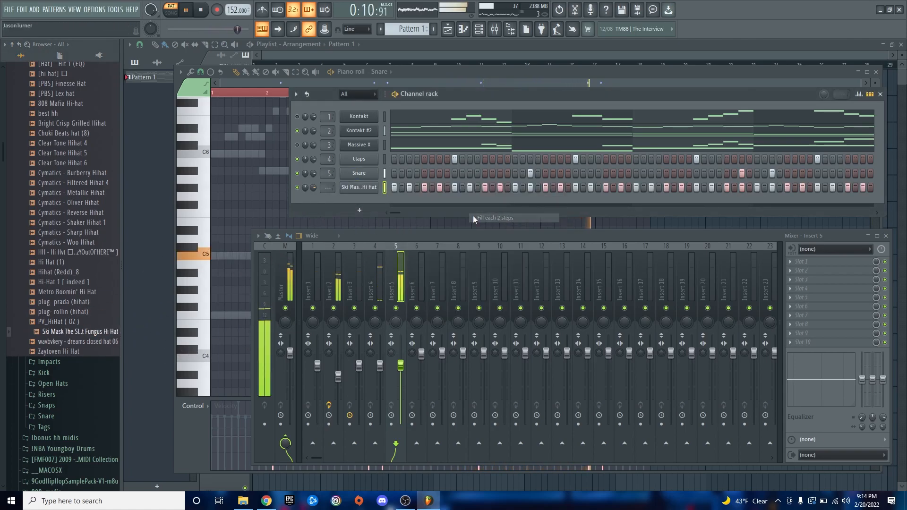
- Route the new hi-hat channel to mixer track 6 and rename it Hats
{"action": "double_click", "coordinate": [327, 188]}
{"action": "middle_click", "coordinate": [365, 188]}
{"action": "type", "text": "Hats"}
{"action": "key", "text": "Return"}
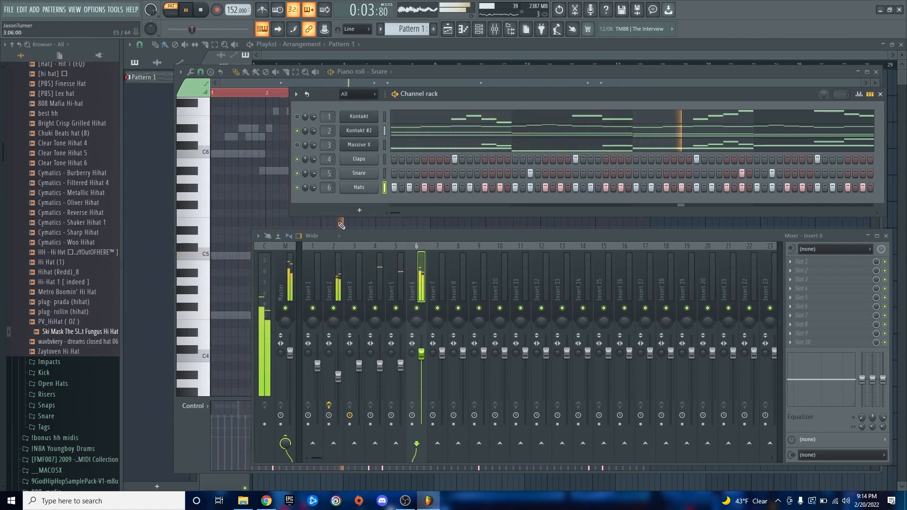
- Lower the volume of the hats' mixer track Insert 6 and stop playback
{"action": "left_click_drag", "start_coordinate": [421, 353], "coordinate": [422, 373]}
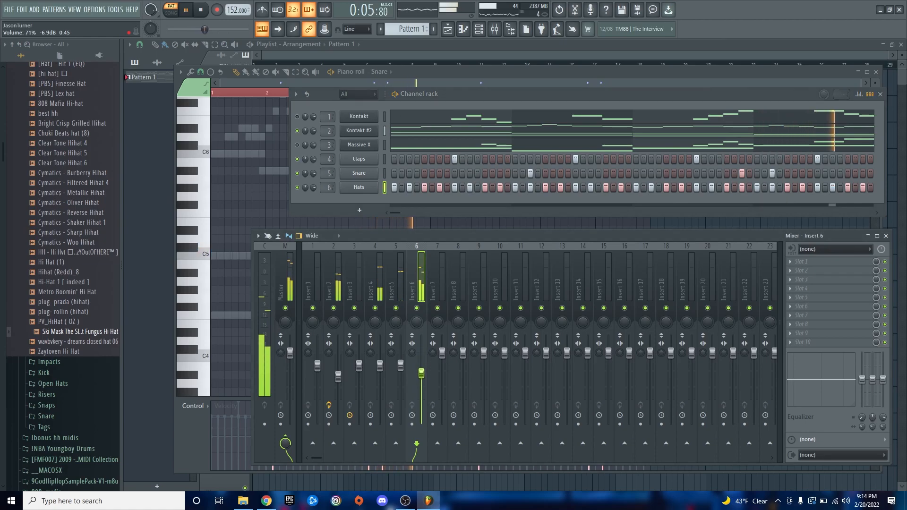
{"action": "key", "text": "space"}
- Look through the 808 and Claps sample folders of the !_Cashflow_Diamonds kit
{"action": "scroll", "coordinate": [88, 273], "scroll_direction": "up", "scroll_amount": 2}
{"action": "scroll", "coordinate": [87, 273], "scroll_direction": "up", "scroll_amount": 6}
{"action": "left_click", "coordinate": [52, 271]}
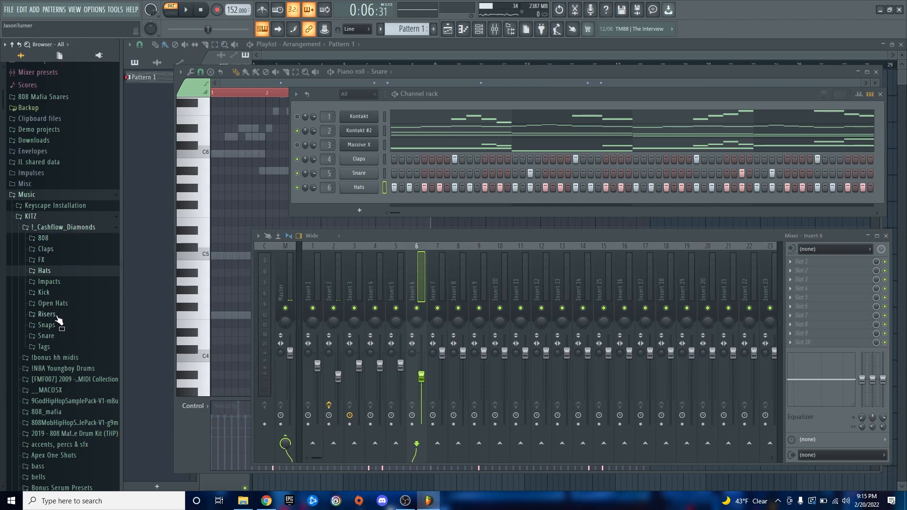
{"action": "left_click", "coordinate": [46, 238]}
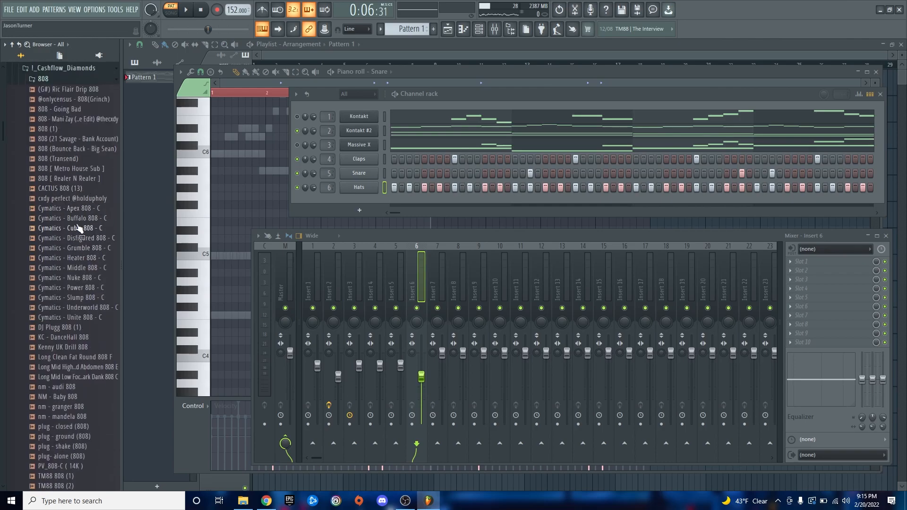
{"action": "scroll", "coordinate": [81, 200], "scroll_direction": "up", "scroll_amount": 2}
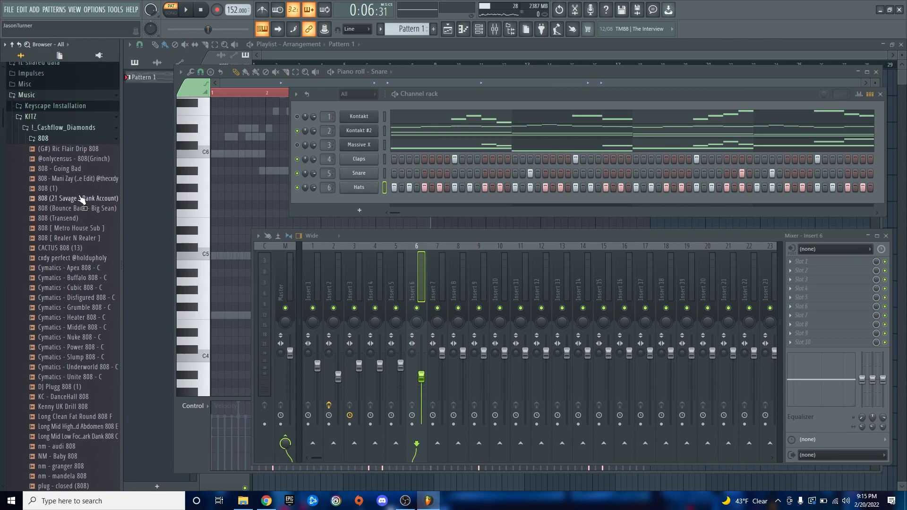
{"action": "left_click", "coordinate": [49, 138]}
{"action": "scroll", "coordinate": [71, 288], "scroll_direction": "down", "scroll_amount": 10}
{"action": "scroll", "coordinate": [72, 288], "scroll_direction": "up", "scroll_amount": 12}
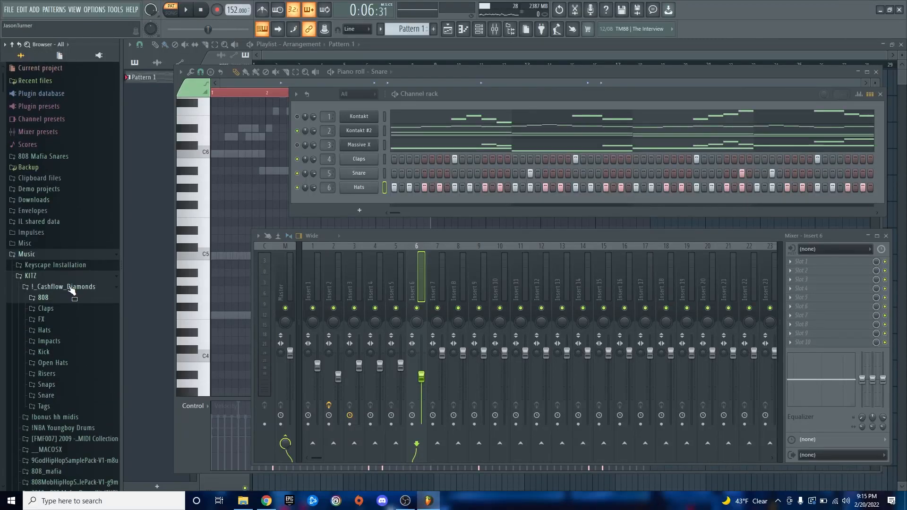
{"action": "scroll", "coordinate": [70, 288], "scroll_direction": "down", "scroll_amount": 2}
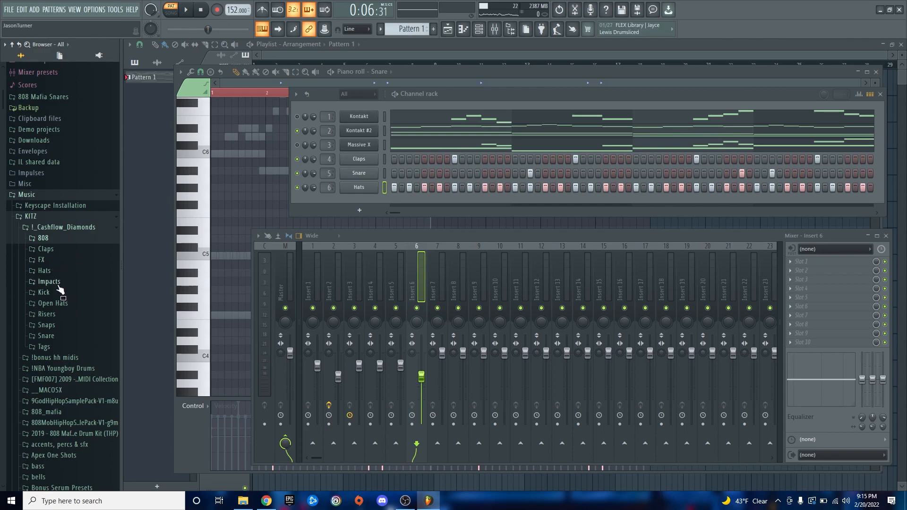
{"action": "left_click", "coordinate": [47, 249]}
{"action": "scroll", "coordinate": [89, 312], "scroll_direction": "down", "scroll_amount": 4}
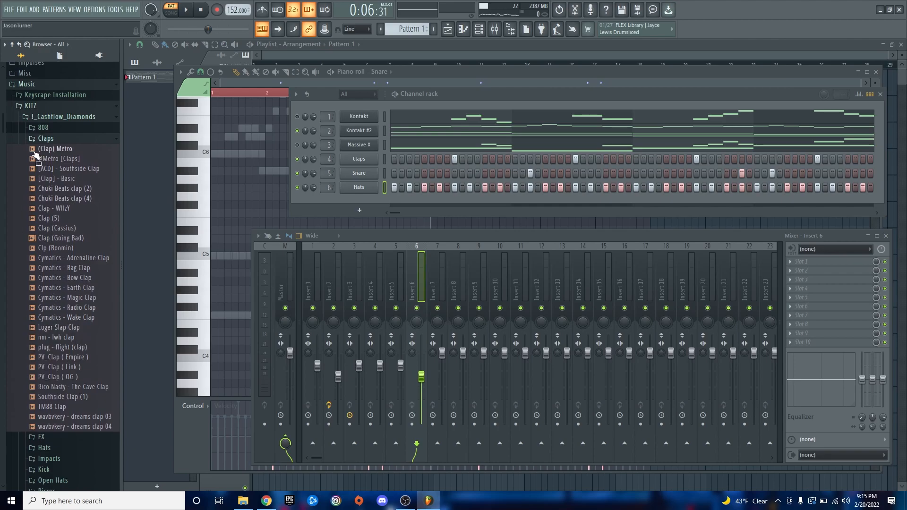
{"action": "left_click", "coordinate": [51, 142]}
{"action": "scroll", "coordinate": [71, 189], "scroll_direction": "up", "scroll_amount": 3}
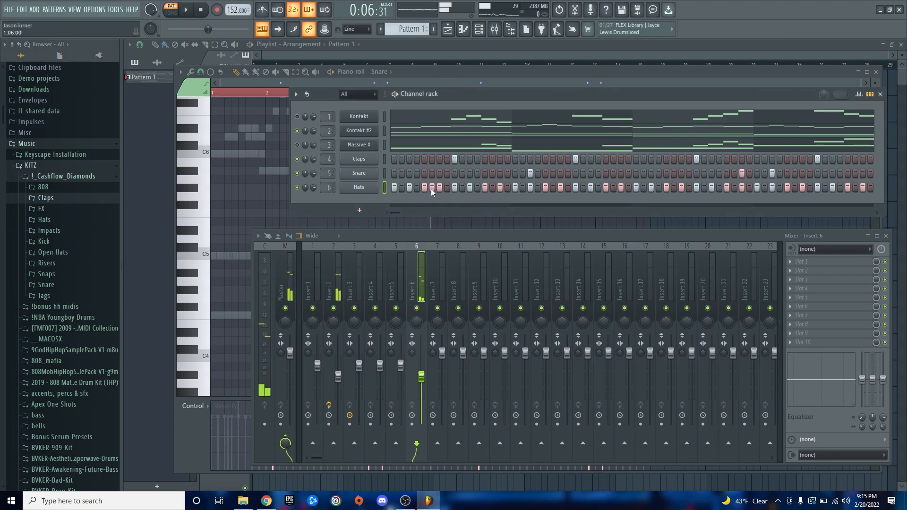
- Add extra hats on step 6 of bars 1 and 3 and play the pattern from the start
{"action": "key", "text": "F7"}
{"action": "left_click_drag", "start_coordinate": [227, 95], "coordinate": [214, 96]}
{"action": "key", "text": "F7"}
{"action": "key", "text": "space"}
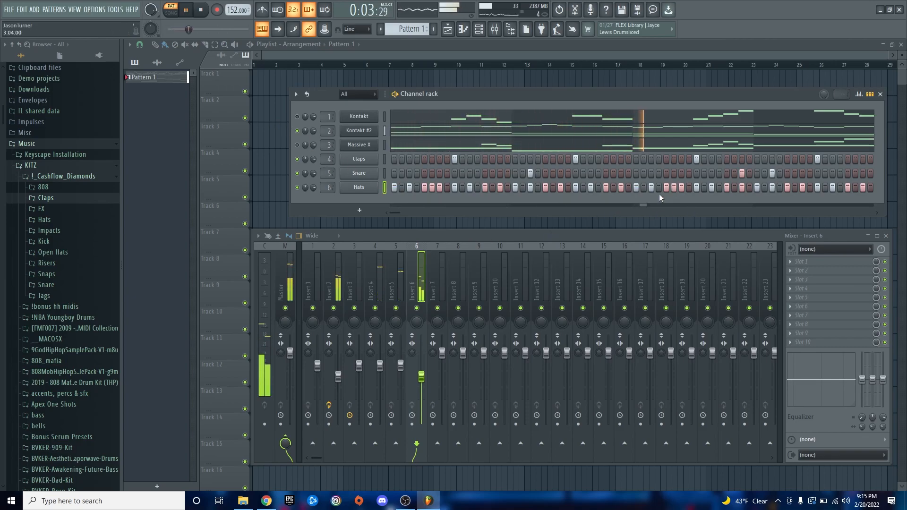
- Open the Hats piano roll and set its grid snap to 1/4 beat
{"action": "key", "text": "space"}
{"action": "key", "text": "F7"}
{"action": "key", "text": "space"}
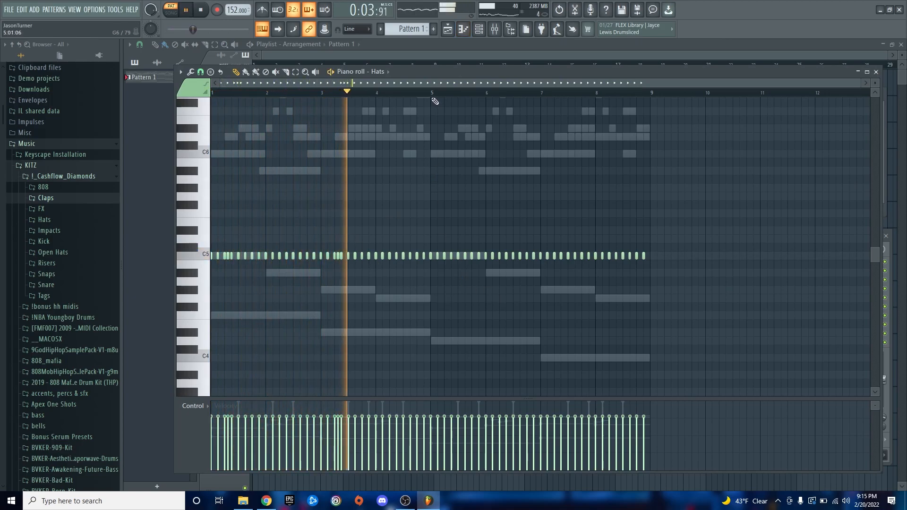
{"action": "scroll", "coordinate": [498, 307], "scroll_direction": "up", "scroll_amount": 2}
{"action": "scroll", "coordinate": [498, 307], "scroll_direction": "up", "scroll_amount": 1}
{"action": "key", "text": "space"}
{"action": "left_click", "coordinate": [201, 72]}
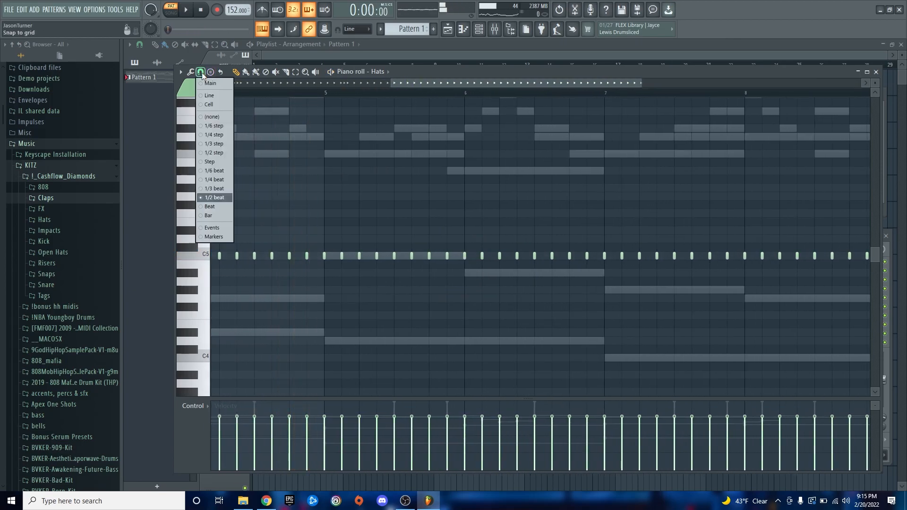
{"action": "left_click", "coordinate": [214, 180]}
- Add an extra C5 hat on step 6 of bar 5, match its velocity to the other hats, and play from bar 5
{"action": "left_click", "coordinate": [326, 93]}
{"action": "key", "text": "space"}
{"action": "scroll", "coordinate": [418, 298], "scroll_direction": "up", "scroll_amount": 2}
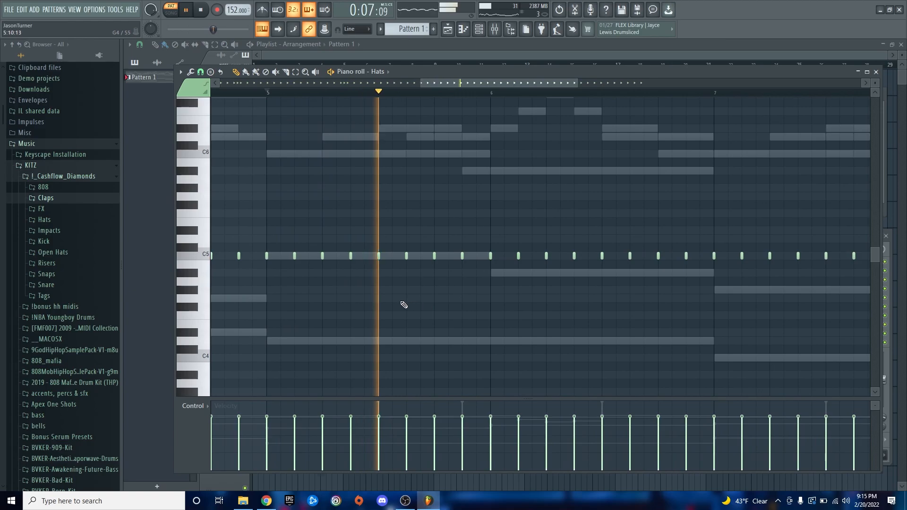
{"action": "left_click", "coordinate": [336, 256]}
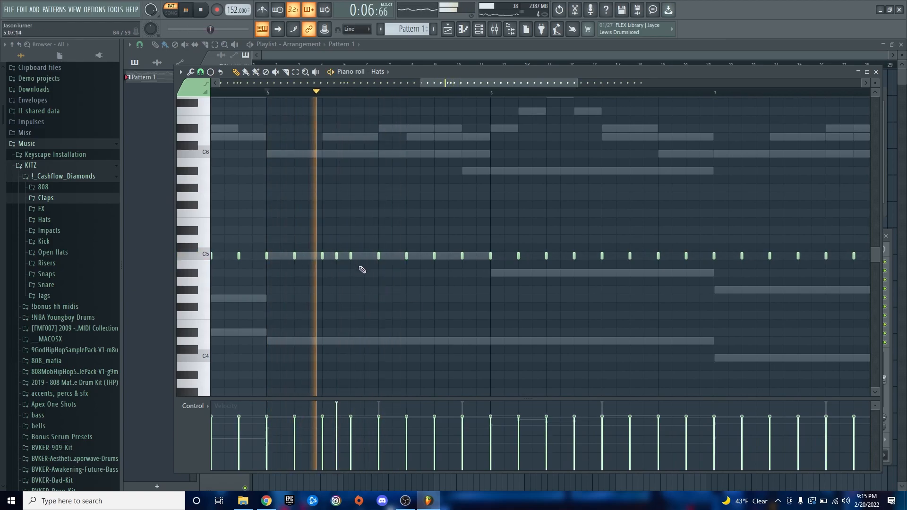
{"action": "key", "text": "space"}
{"action": "left_click_drag", "start_coordinate": [334, 243], "coordinate": [347, 288]}
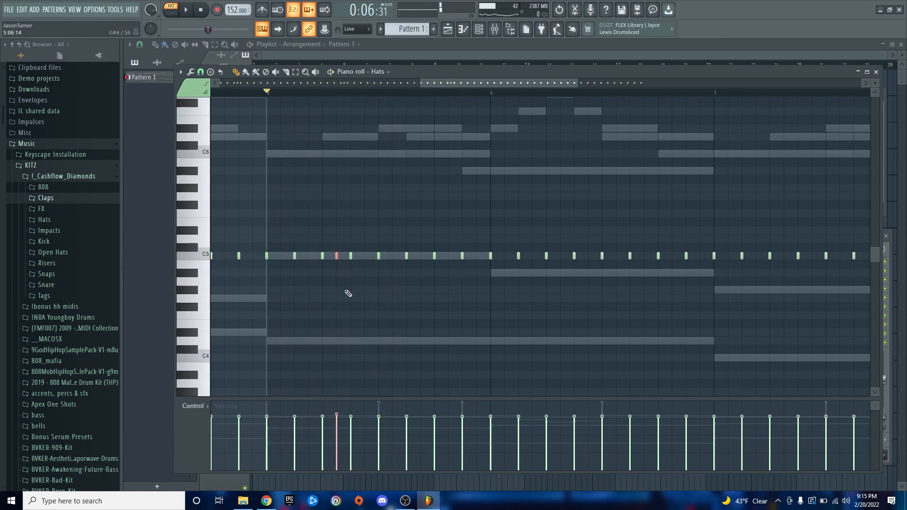
{"action": "left_click", "coordinate": [348, 294]}
{"action": "key", "text": "space"}
{"action": "scroll", "coordinate": [378, 298], "scroll_direction": "down", "scroll_amount": 2}
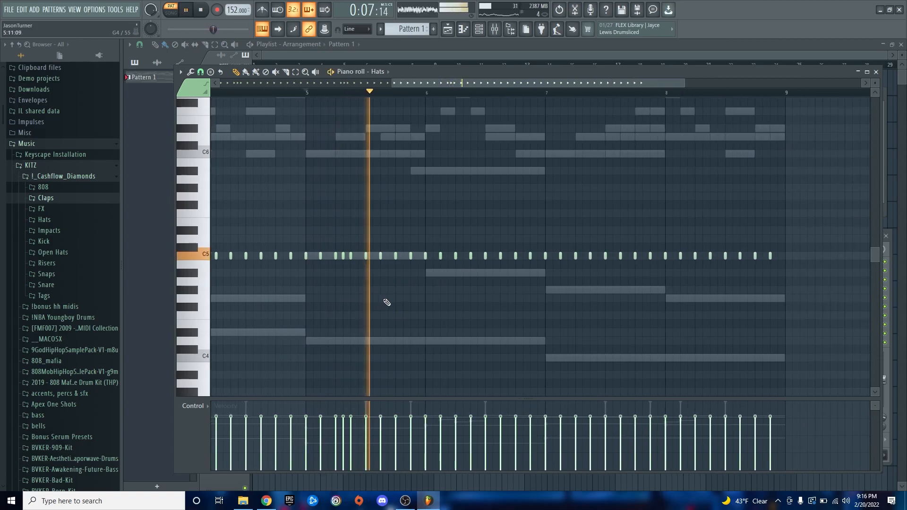
- Draw a one-beat G4 note on beat 2 of bar 6 in the Hats piano roll and chop it into a fast roll
{"action": "key", "text": "space"}
{"action": "scroll", "coordinate": [503, 312], "scroll_direction": "up", "scroll_amount": 2}
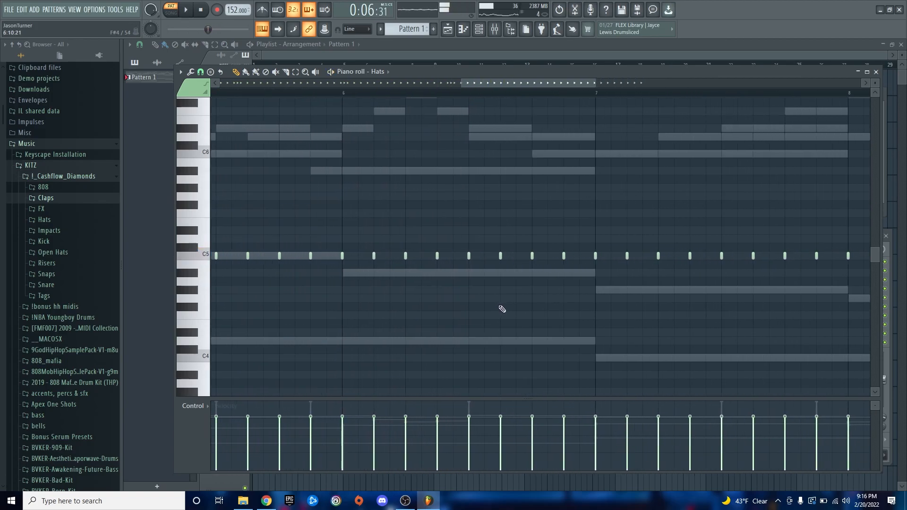
{"action": "left_click", "coordinate": [405, 299]}
{"action": "left_click_drag", "start_coordinate": [415, 298], "coordinate": [473, 308]}
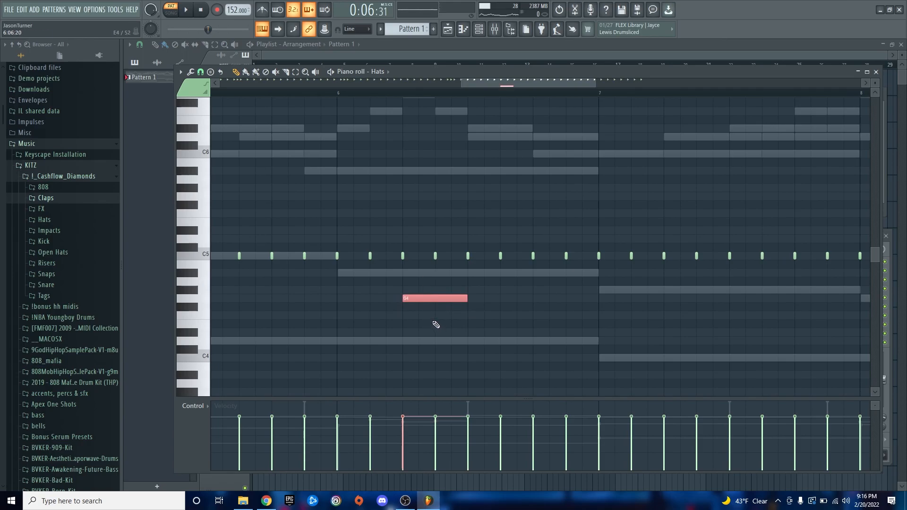
{"action": "key", "text": "alt+u"}
{"action": "key", "text": "Return"}
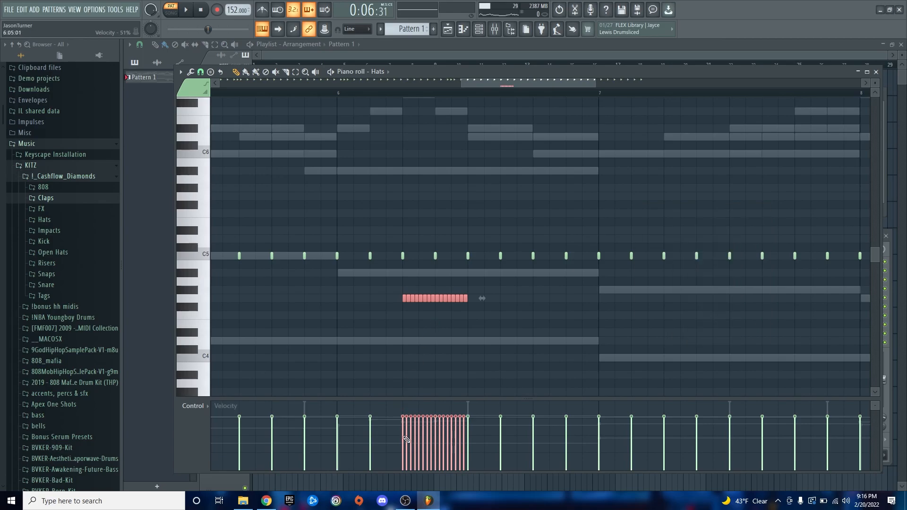
- Ramp the velocities of the bar 6 G4 hat roll upward from low to high and play the pattern back
{"action": "left_click_drag", "start_coordinate": [407, 449], "coordinate": [467, 427]}
{"action": "key", "text": "space"}
{"action": "left_click", "coordinate": [414, 354], "text": "ctrl"}
{"action": "scroll", "coordinate": [412, 353], "scroll_direction": "down", "scroll_amount": 3}
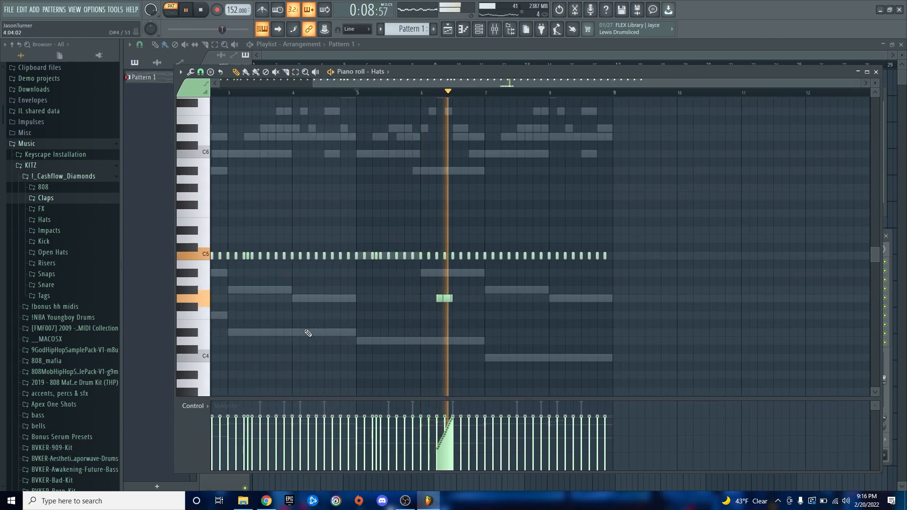
{"action": "scroll", "coordinate": [659, 319], "scroll_direction": "up", "scroll_amount": 3}
{"action": "scroll", "coordinate": [596, 331], "scroll_direction": "down", "scroll_amount": 3}
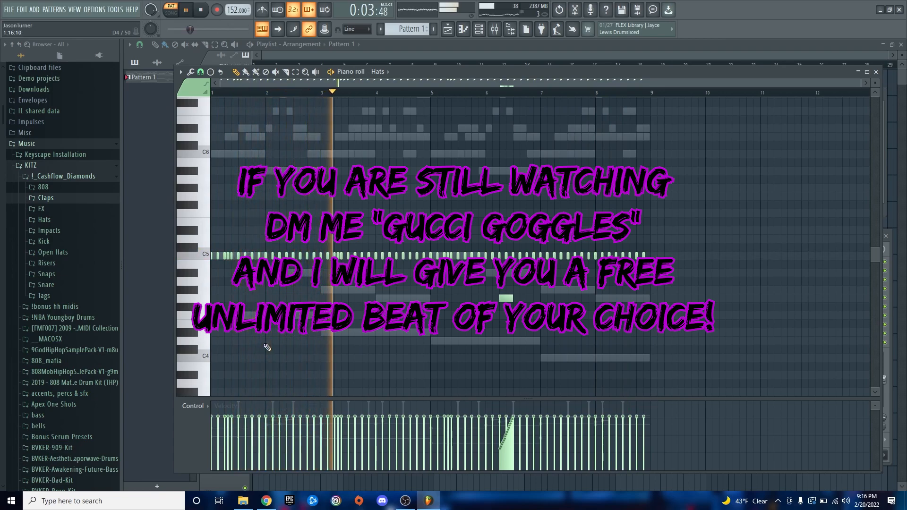
{"action": "key", "text": "space"}
- Play the hats from bar 3 and place a two-beat G#4 note at the start of bar 4
{"action": "scroll", "coordinate": [351, 339], "scroll_direction": "up", "scroll_amount": 4}
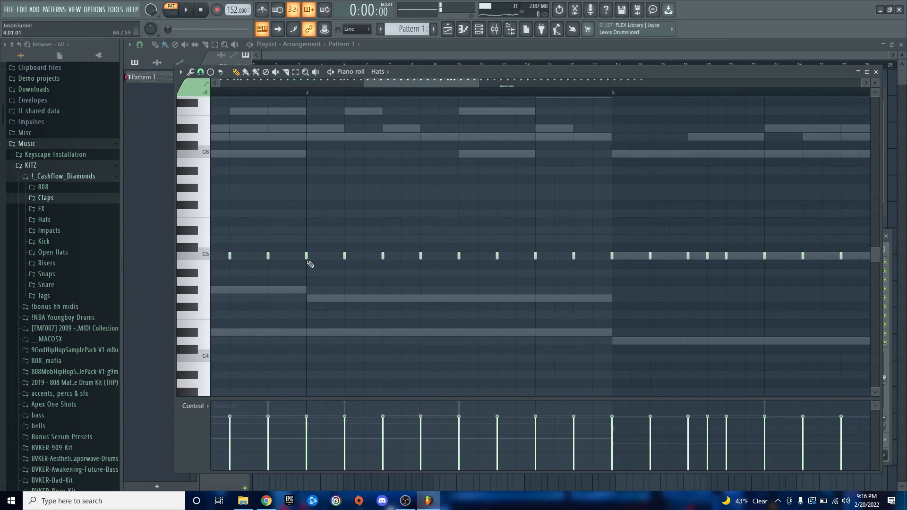
{"action": "scroll", "coordinate": [397, 138], "scroll_direction": "down", "scroll_amount": 3}
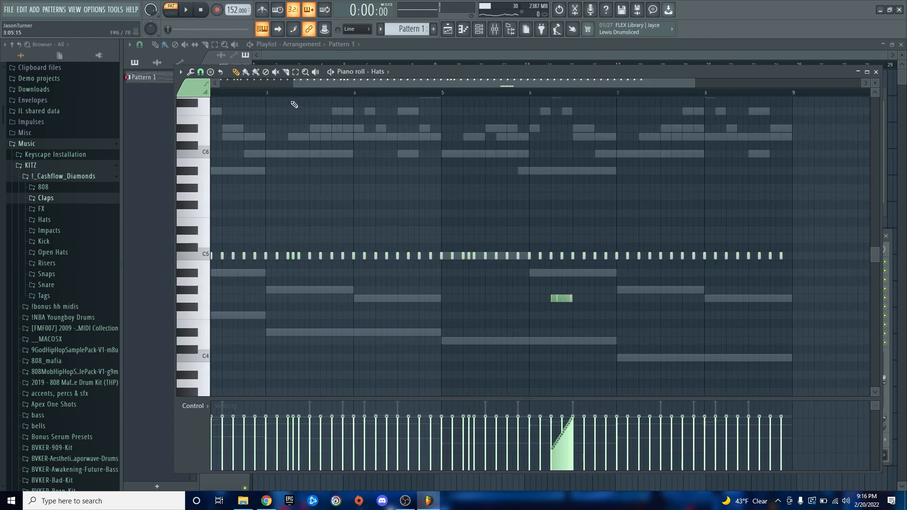
{"action": "left_click", "coordinate": [268, 93]}
{"action": "key", "text": "space"}
{"action": "scroll", "coordinate": [402, 233], "scroll_direction": "up", "scroll_amount": 3}
{"action": "scroll", "coordinate": [253, 317], "scroll_direction": "up", "scroll_amount": 1}
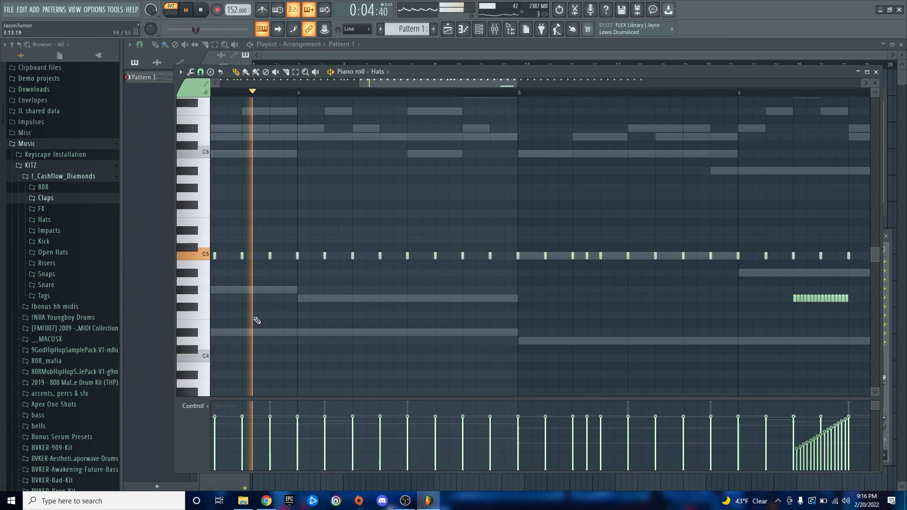
{"action": "key", "text": "space"}
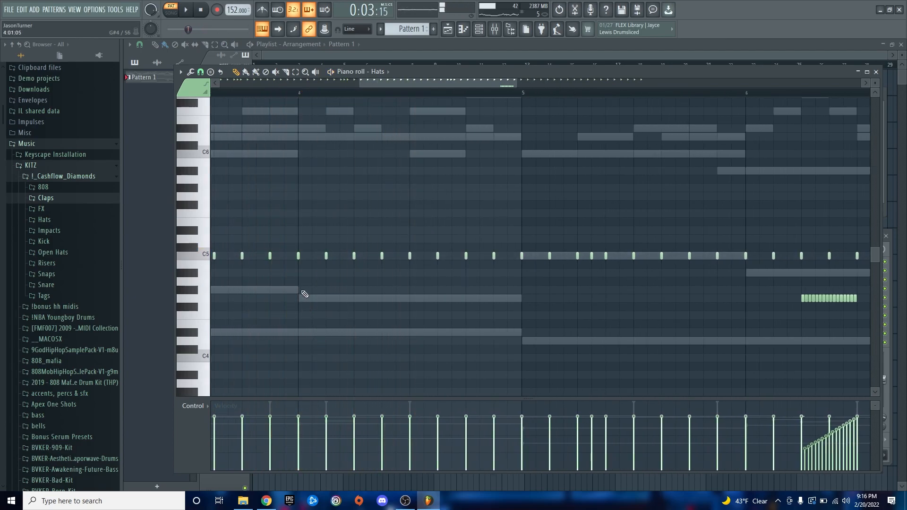
{"action": "left_click", "coordinate": [303, 293]}
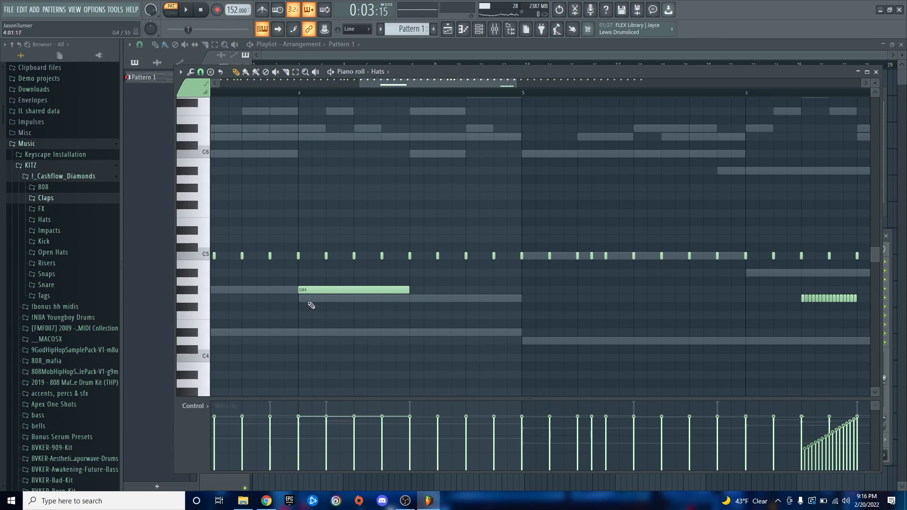
- Chop the long G#4 hat note at bar 4 into a fast roll with the default chopper pattern
{"action": "left_click_drag", "start_coordinate": [330, 279], "coordinate": [343, 298]}
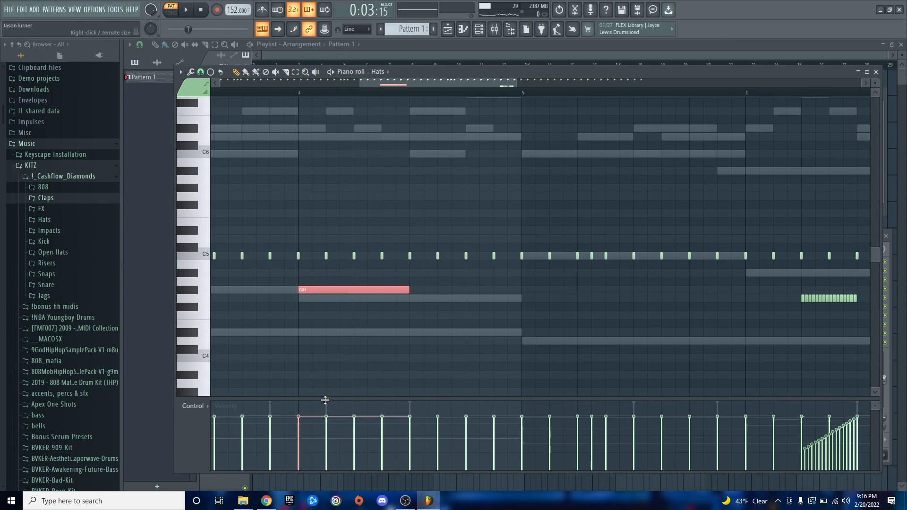
{"action": "key", "text": "alt+u"}
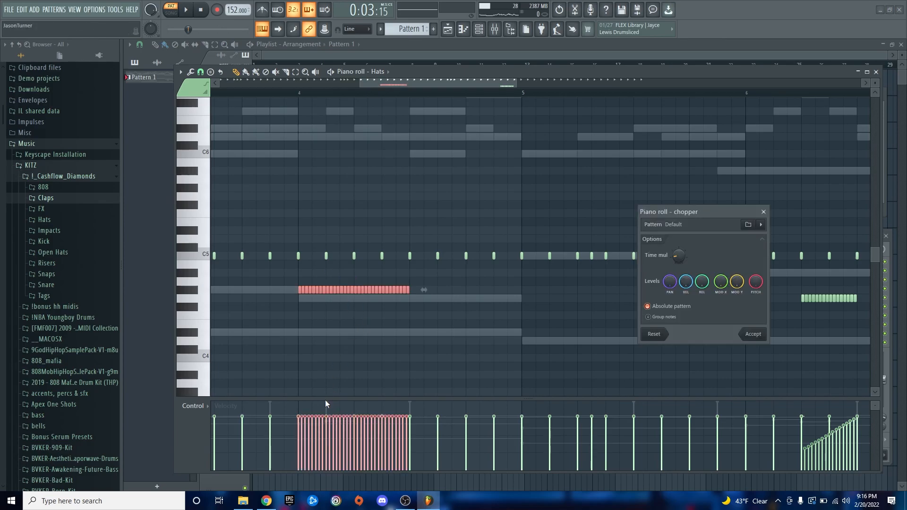
{"action": "key", "text": "Return"}
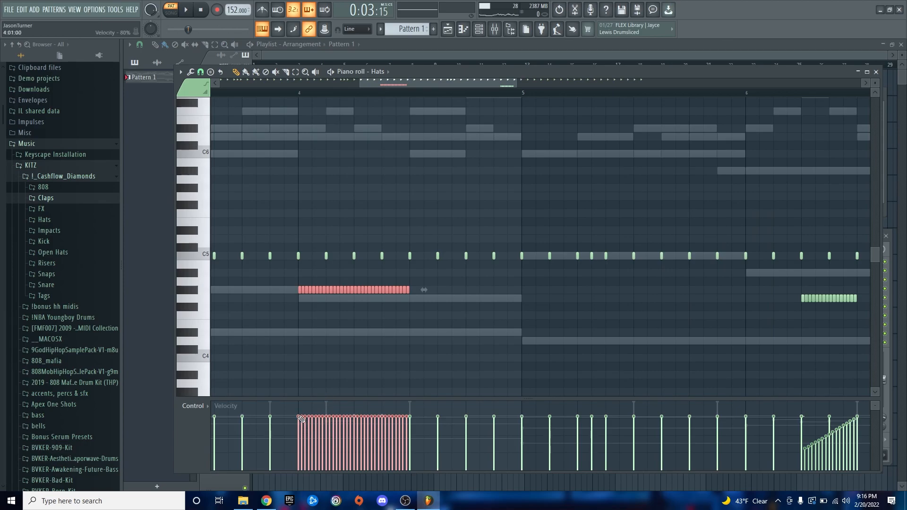
- Shape the bar 4 hat roll's velocities into a curve that dips in the middle and rises again, and audition it
{"action": "left_click_drag", "start_coordinate": [321, 444], "coordinate": [339, 453]}
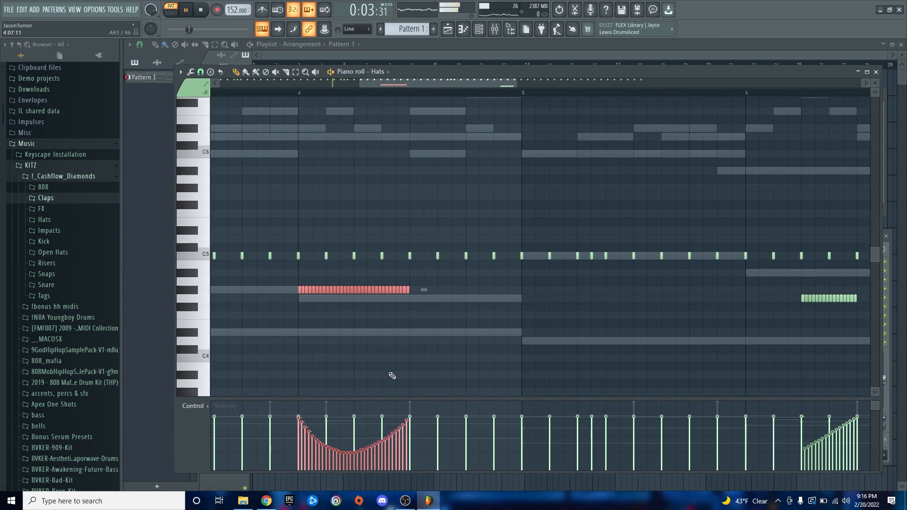
{"action": "left_click", "coordinate": [387, 359]}
{"action": "key", "text": "space"}
{"action": "key", "text": "space"}
{"action": "key", "text": "space"}
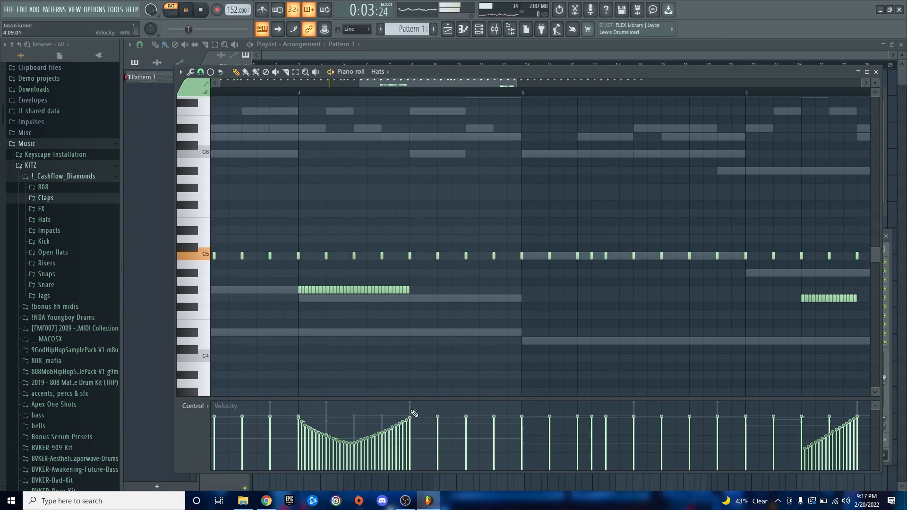
{"action": "key", "text": "space"}
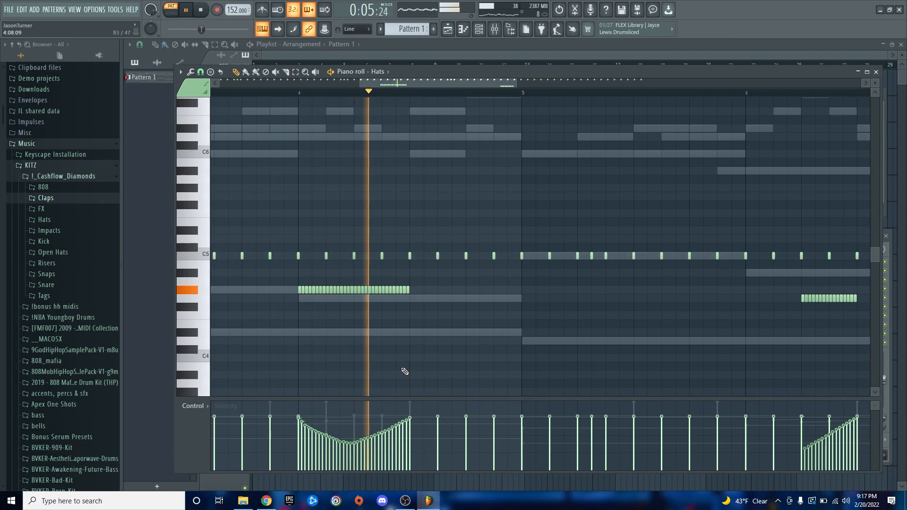
{"action": "key", "text": "space"}
- Play the whole pattern from the beginning to check the hat rolls
{"action": "scroll", "coordinate": [410, 352], "scroll_direction": "down", "scroll_amount": 2}
{"action": "scroll", "coordinate": [410, 353], "scroll_direction": "down", "scroll_amount": 3}
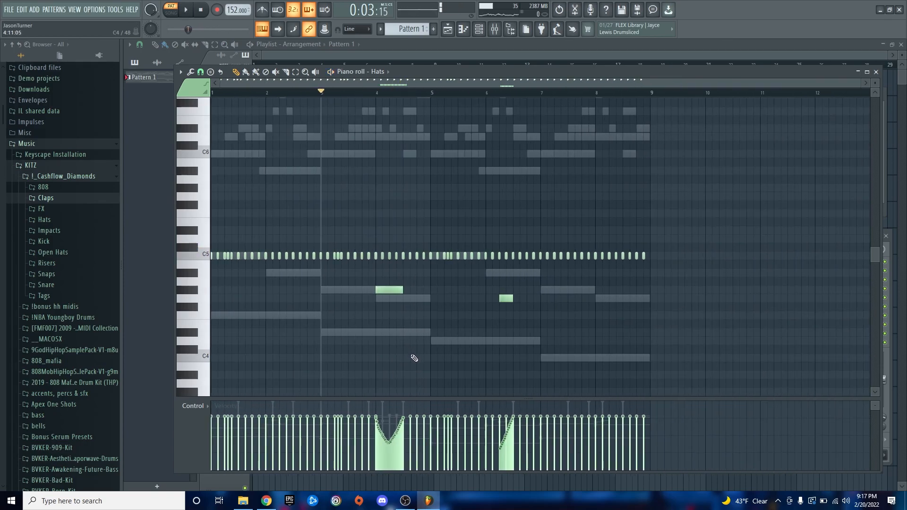
{"action": "left_click_drag", "start_coordinate": [239, 93], "coordinate": [177, 98]}
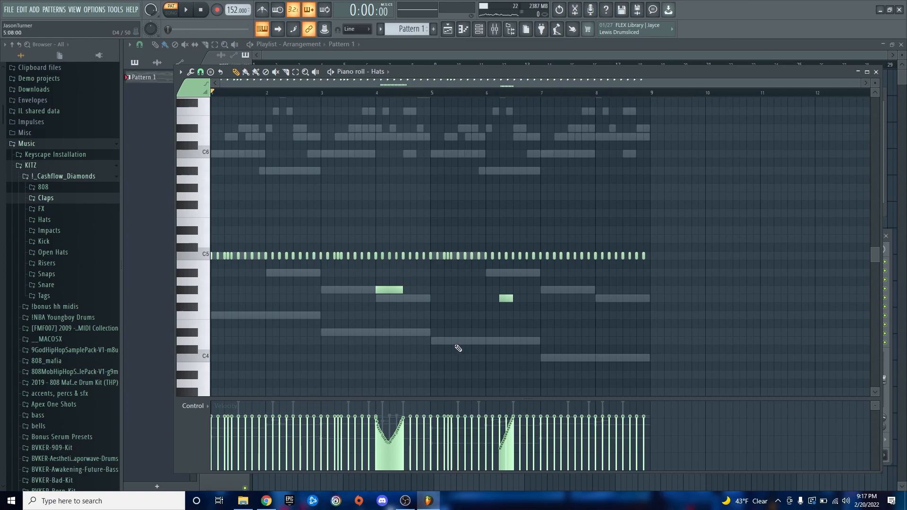
{"action": "scroll", "coordinate": [378, 349], "scroll_direction": "up", "scroll_amount": 3}
{"action": "scroll", "coordinate": [387, 335], "scroll_direction": "down", "scroll_amount": 3}
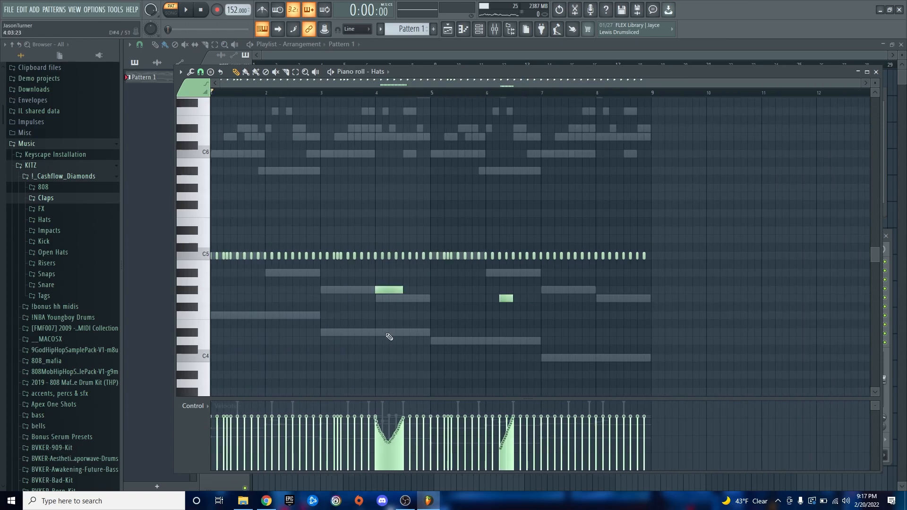
{"action": "scroll", "coordinate": [243, 300], "scroll_direction": "up", "scroll_amount": 3}
{"action": "key", "text": "space"}
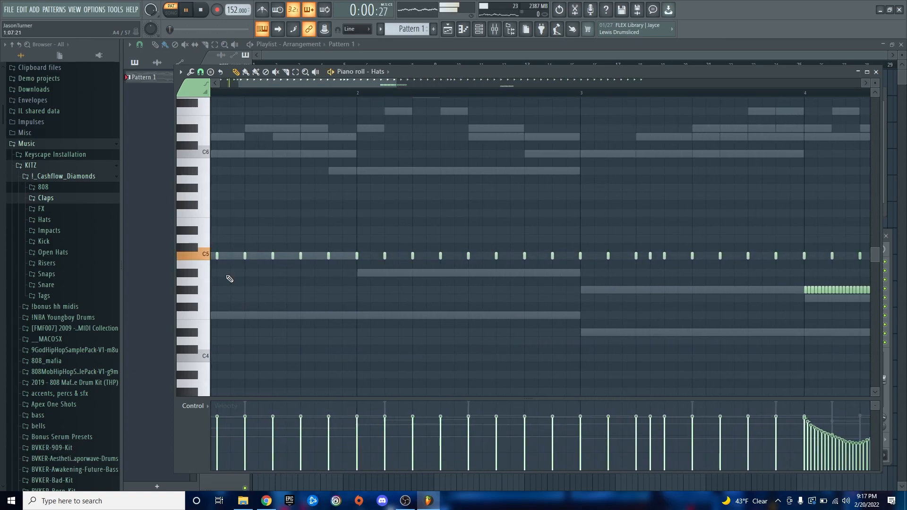
{"action": "left_click_drag", "start_coordinate": [258, 92], "coordinate": [208, 94]}
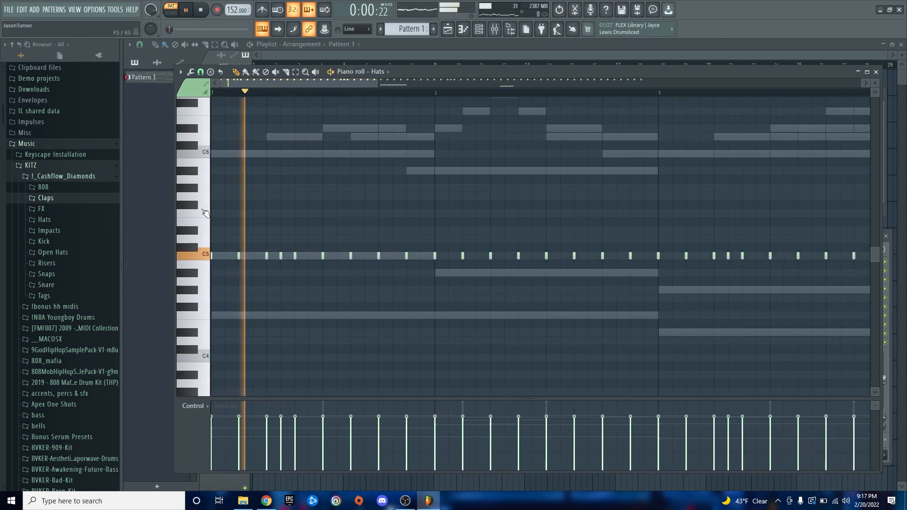
{"action": "key", "text": "space"}
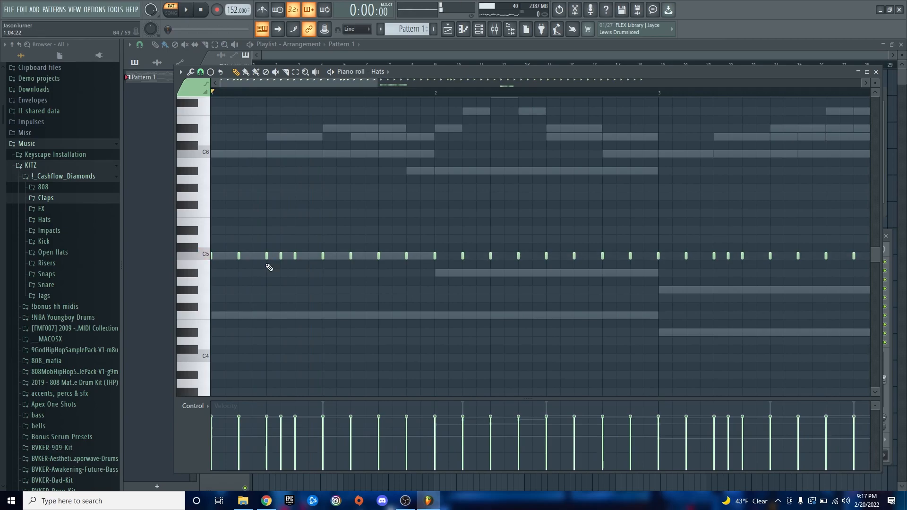
{"action": "scroll", "coordinate": [278, 314], "scroll_direction": "down", "scroll_amount": 4}
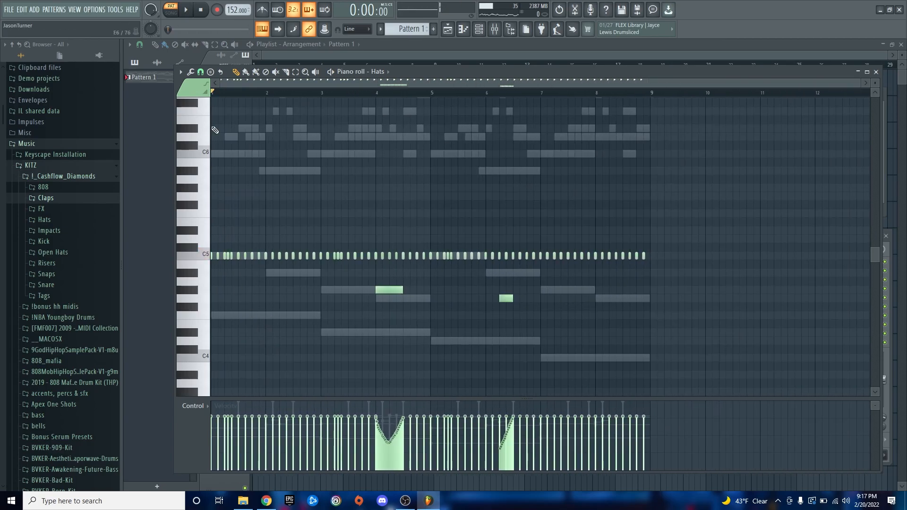
{"action": "key", "text": "space"}
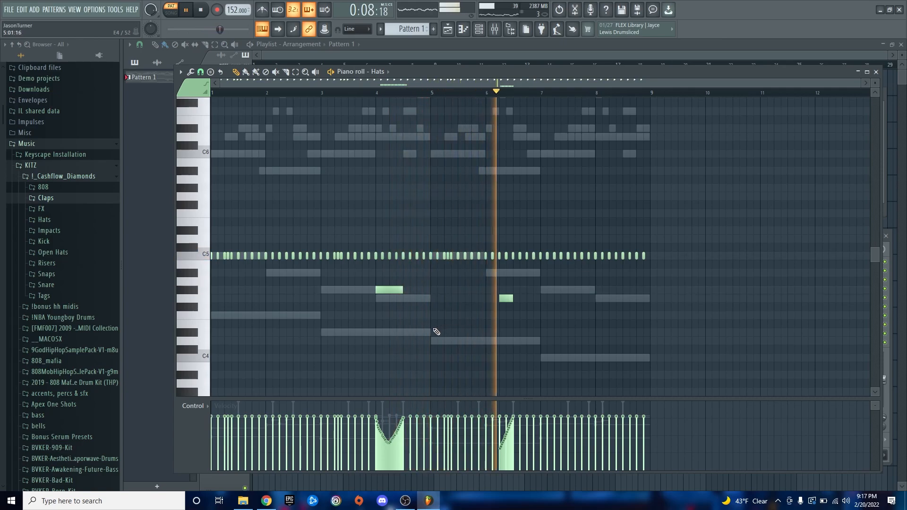
- With Kontakt #2 muted, set the mixer volume of Insert 4 to 83% and Insert 5 to 84%, and lower the hats on Insert 6
{"action": "key", "text": "F7"}
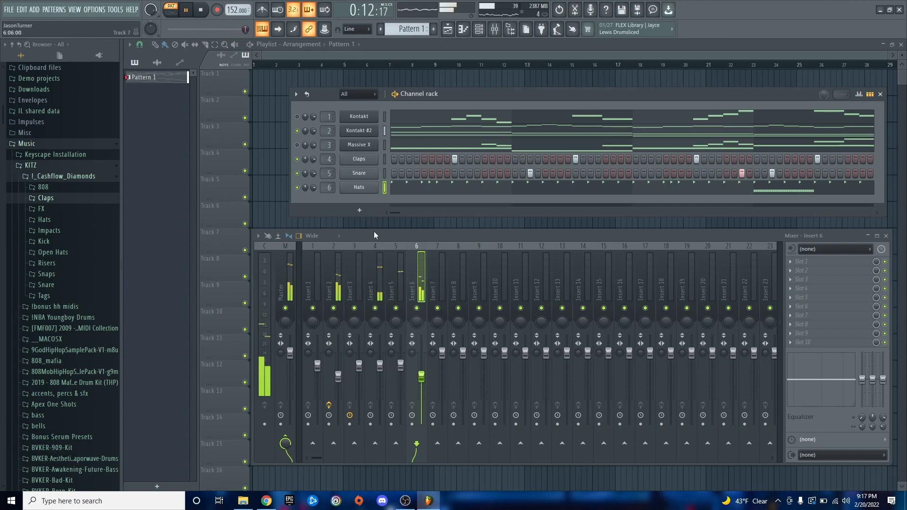
{"action": "key", "text": "space"}
{"action": "left_click", "coordinate": [297, 160]}
{"action": "key", "text": "space"}
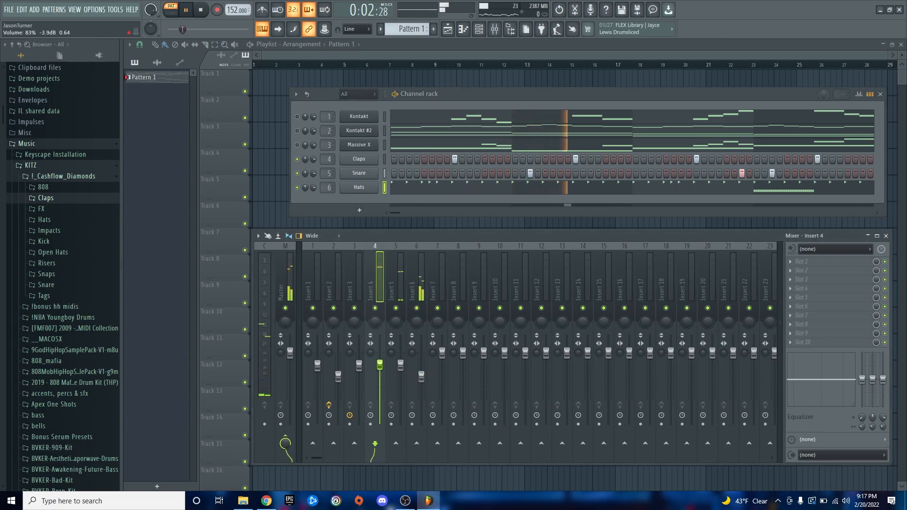
{"action": "left_click", "coordinate": [401, 365]}
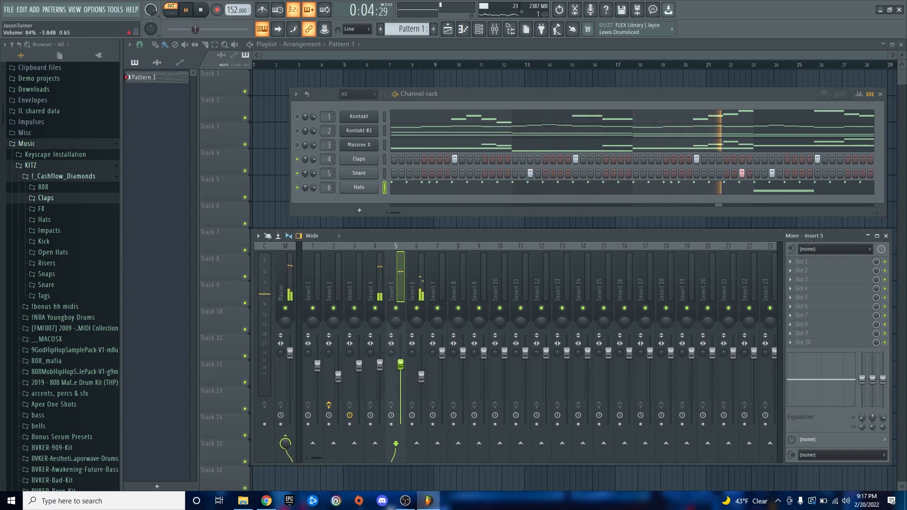
{"action": "left_click_drag", "start_coordinate": [423, 378], "coordinate": [424, 379]}
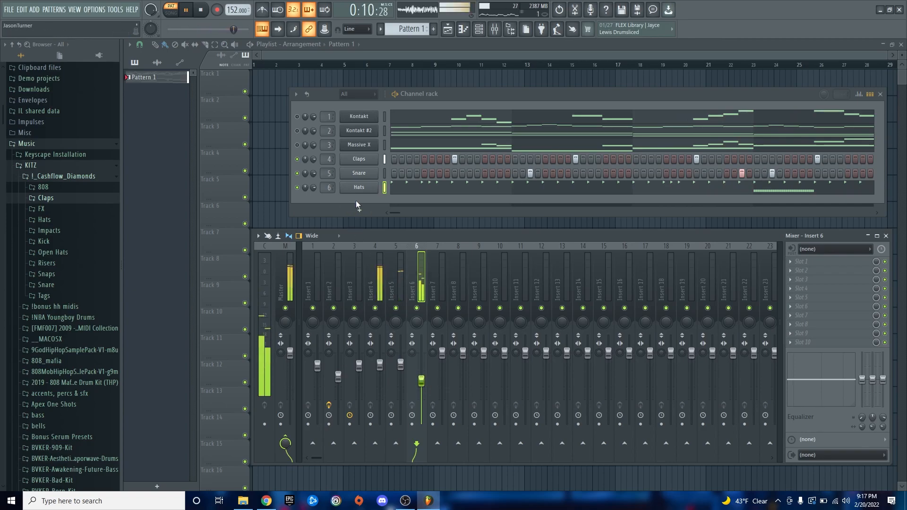
- Unmute Kontakt #2 and Kontakt, lower the volume of Insert 2, and set Insert 1 to about 83%
{"action": "left_click", "coordinate": [297, 130]}
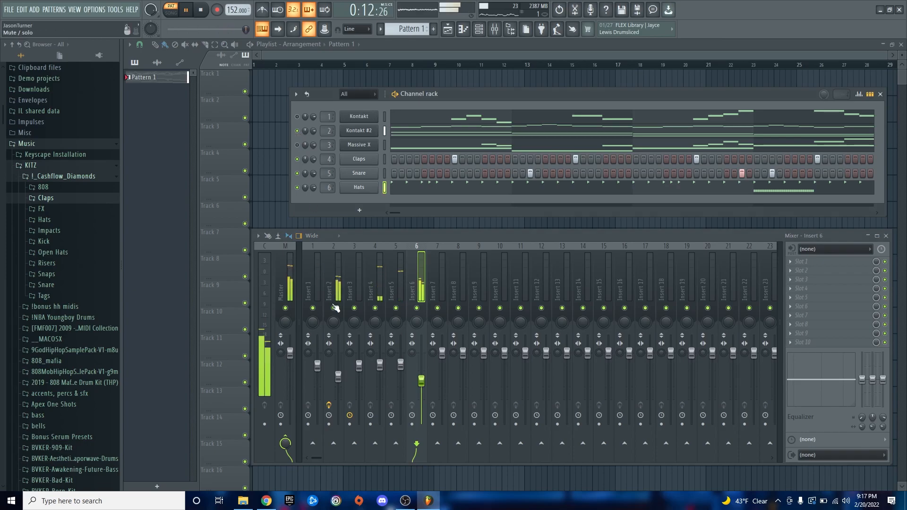
{"action": "left_click_drag", "start_coordinate": [338, 377], "coordinate": [338, 380]}
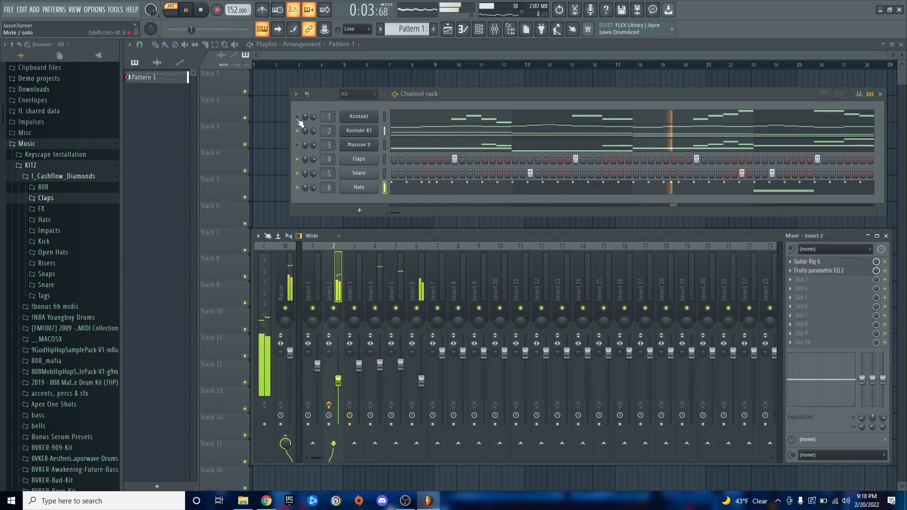
{"action": "left_click", "coordinate": [318, 365]}
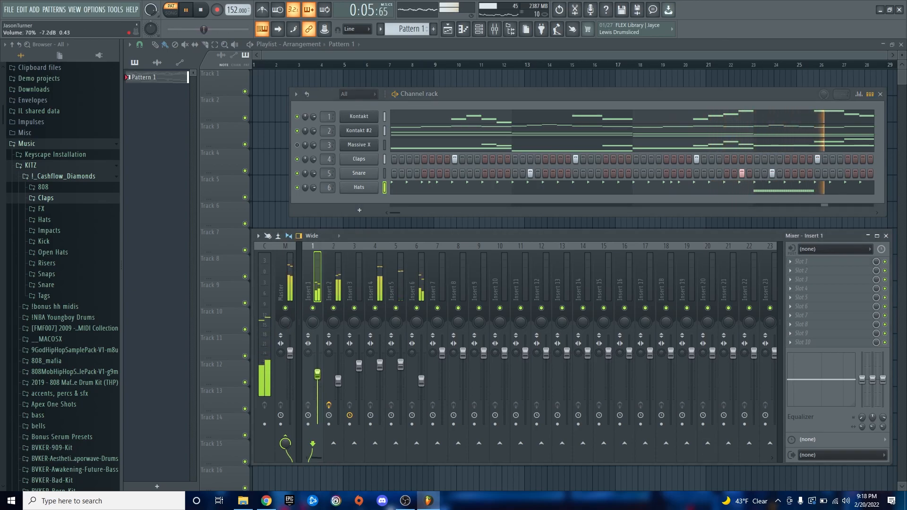
{"action": "left_click_drag", "start_coordinate": [317, 365], "coordinate": [317, 366]}
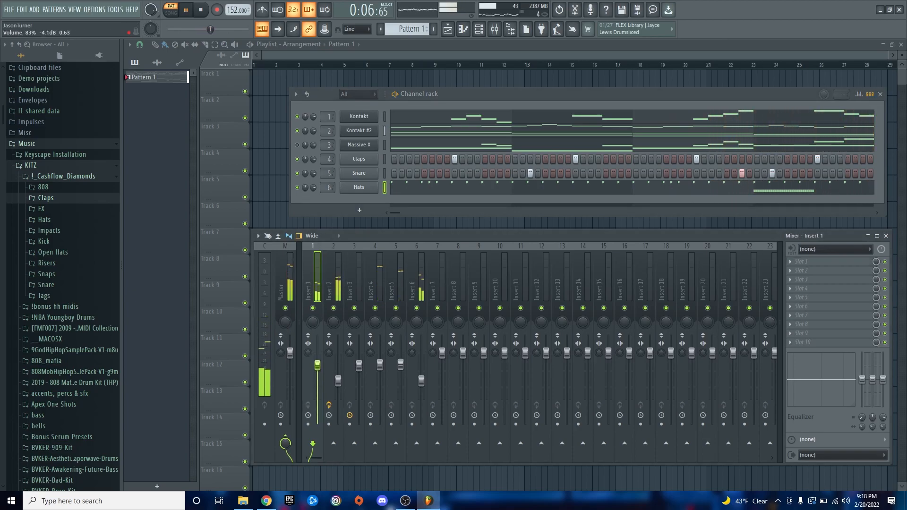
- Add Fruity Parametric EQ 2 to Insert 1, load a preset, shift its lowest band higher in frequency, and set Insert 1's volume to 83%
{"action": "left_click", "coordinate": [792, 264]}
{"action": "left_click", "coordinate": [617, 480]}
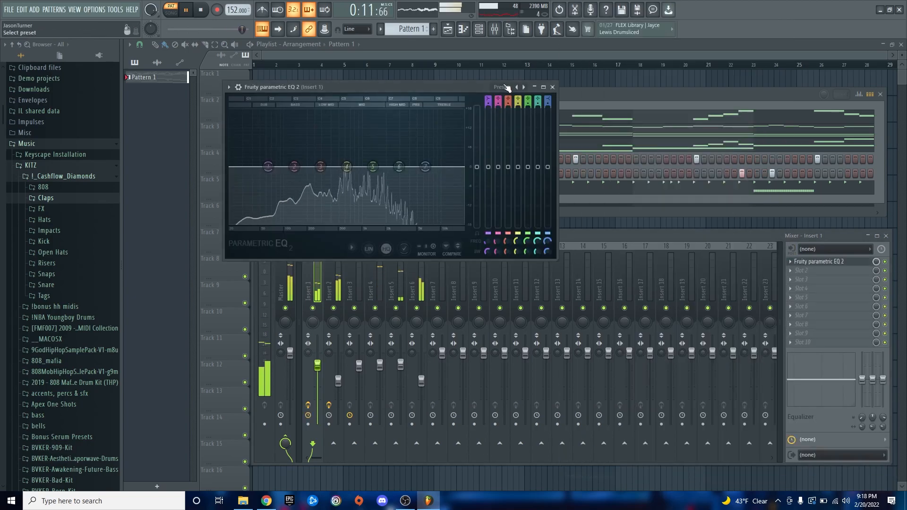
{"action": "left_click", "coordinate": [503, 87]}
{"action": "left_click", "coordinate": [530, 110]}
{"action": "left_click_drag", "start_coordinate": [272, 167], "coordinate": [293, 167]}
{"action": "key", "text": "Escape"}
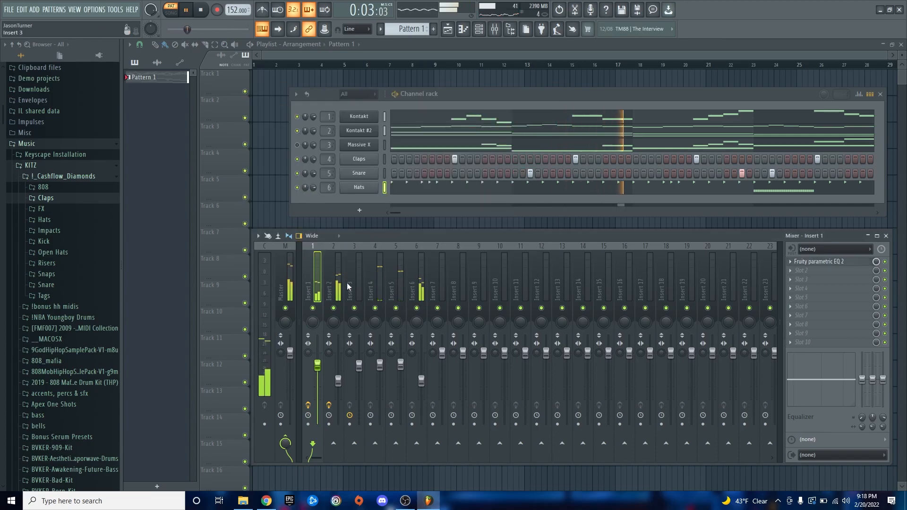
{"action": "left_click_drag", "start_coordinate": [319, 366], "coordinate": [318, 365]}
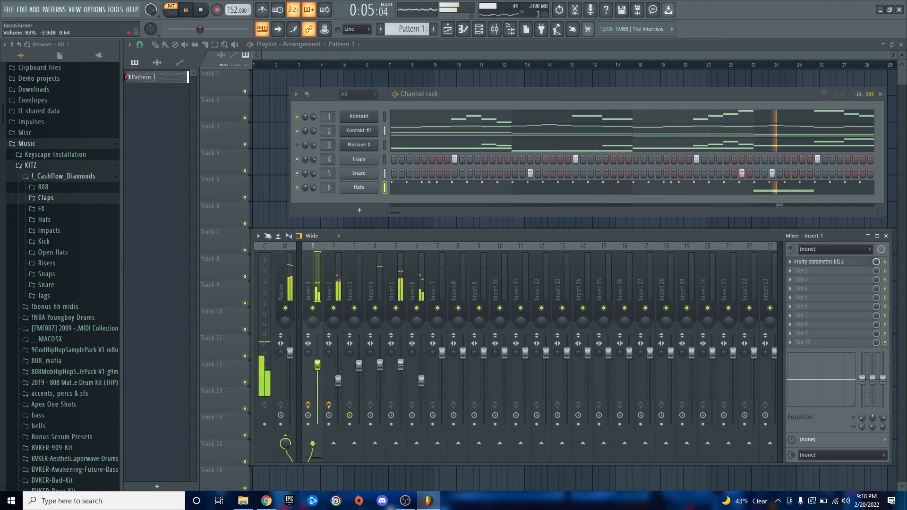
- Unmute Massive X, mute Kontakt, and add Fruity Parametric EQ 2 to Insert 3 with a preset whose lowest band is shifted higher
{"action": "left_click", "coordinate": [297, 144]}
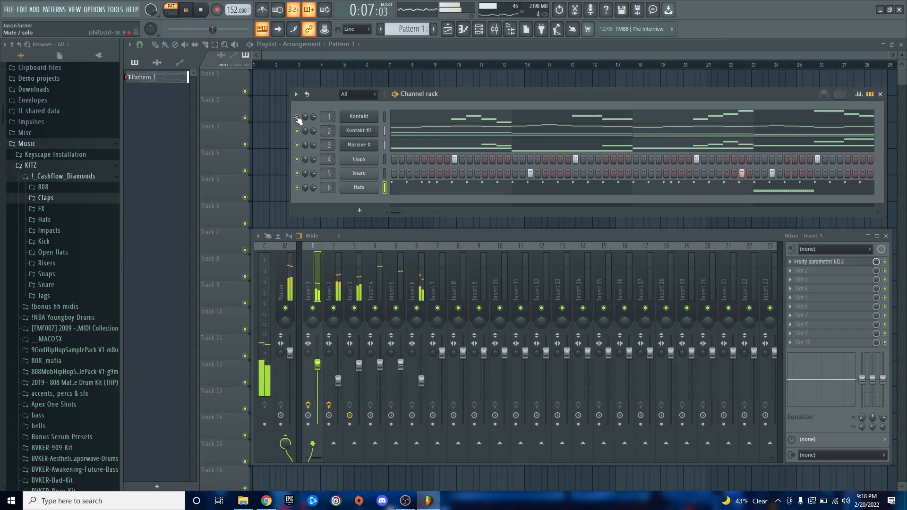
{"action": "left_click", "coordinate": [355, 276]}
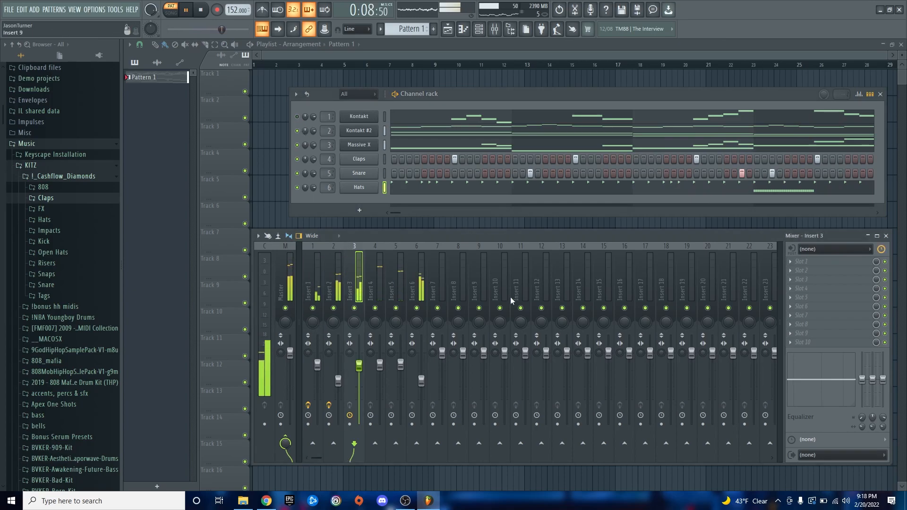
{"action": "left_click", "coordinate": [793, 268]}
{"action": "left_click", "coordinate": [604, 477]}
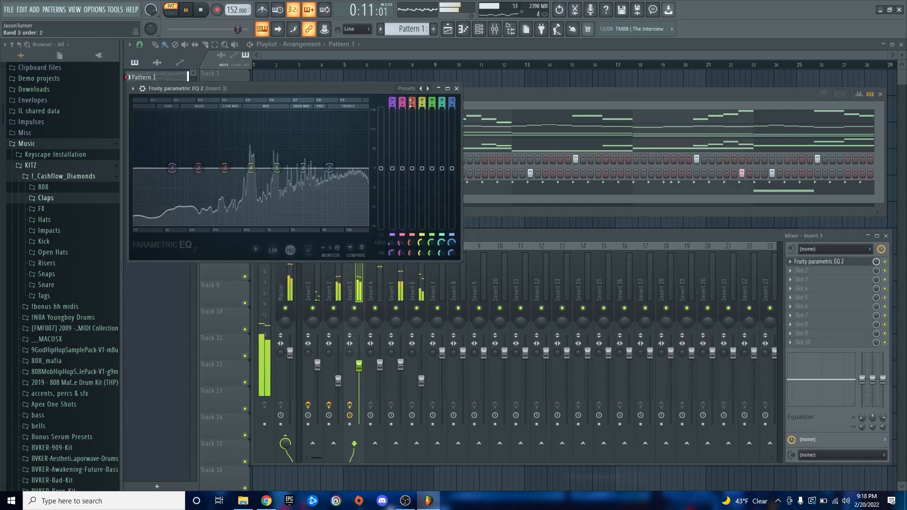
{"action": "left_click", "coordinate": [407, 89]}
{"action": "left_click", "coordinate": [425, 130]}
{"action": "left_click_drag", "start_coordinate": [149, 168], "coordinate": [209, 168]}
{"action": "key", "text": "Escape"}
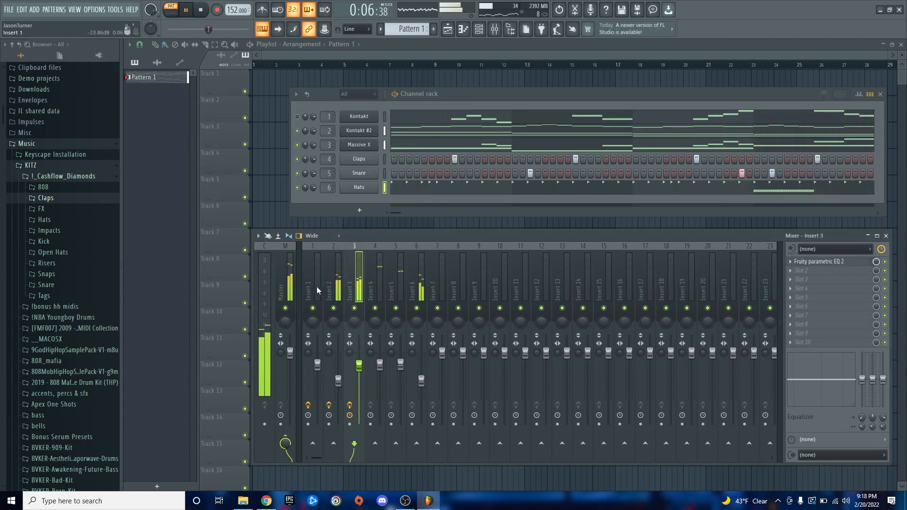
- Mute Massive X, bypass Fruity Parametric EQ 2 on Insert 2, and play the pattern
{"action": "left_click", "coordinate": [297, 145]}
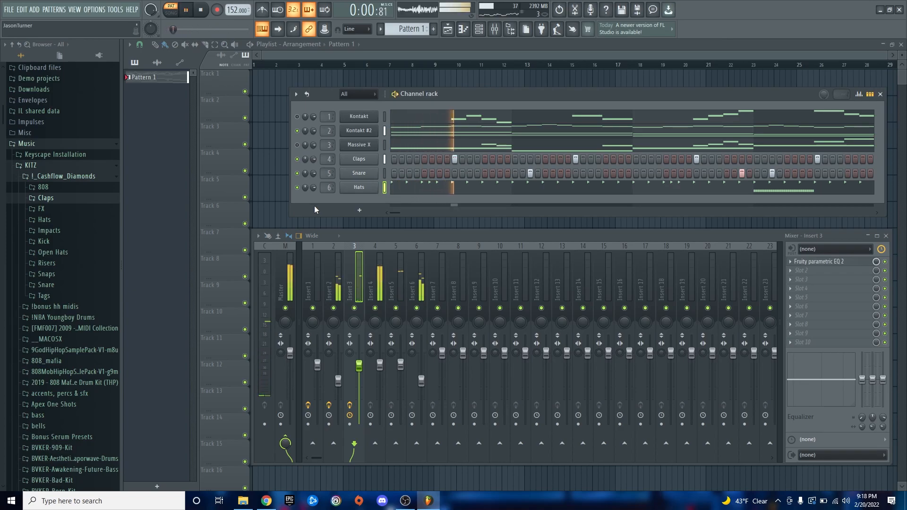
{"action": "left_click", "coordinate": [331, 282]}
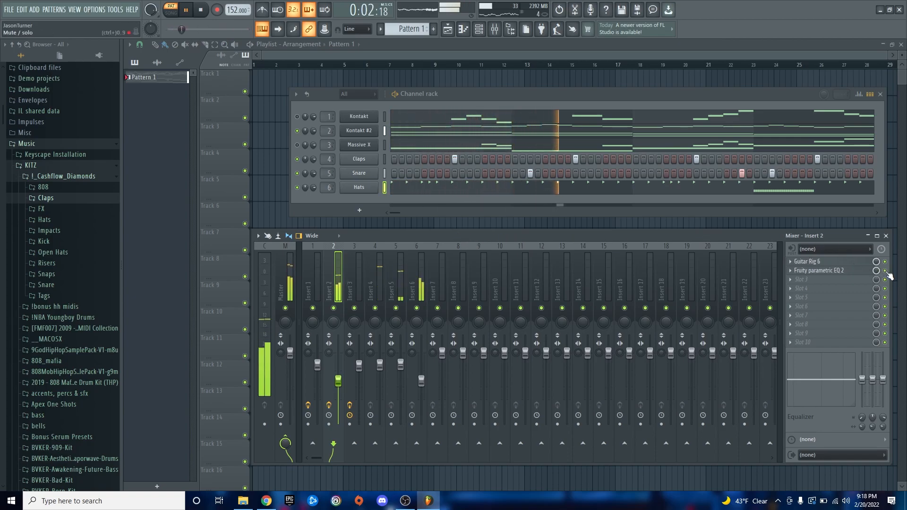
{"action": "key", "text": "space"}
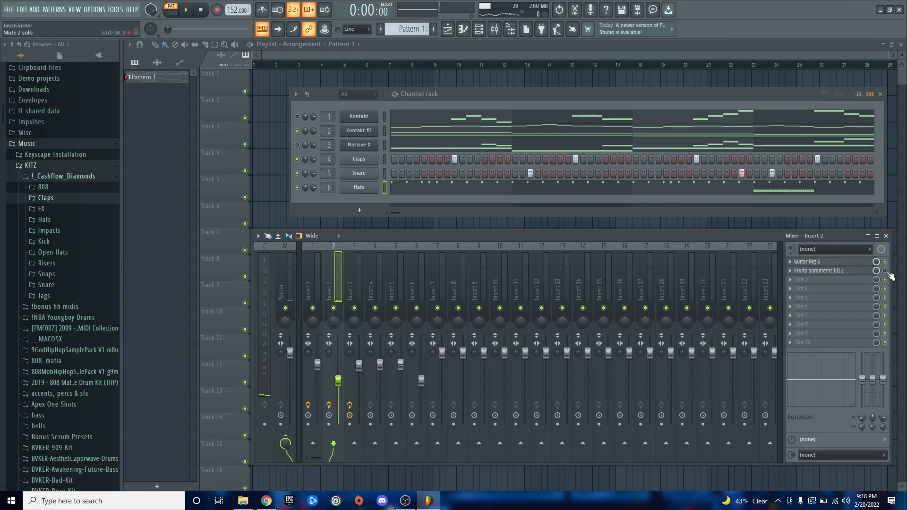
{"action": "key", "text": "space"}
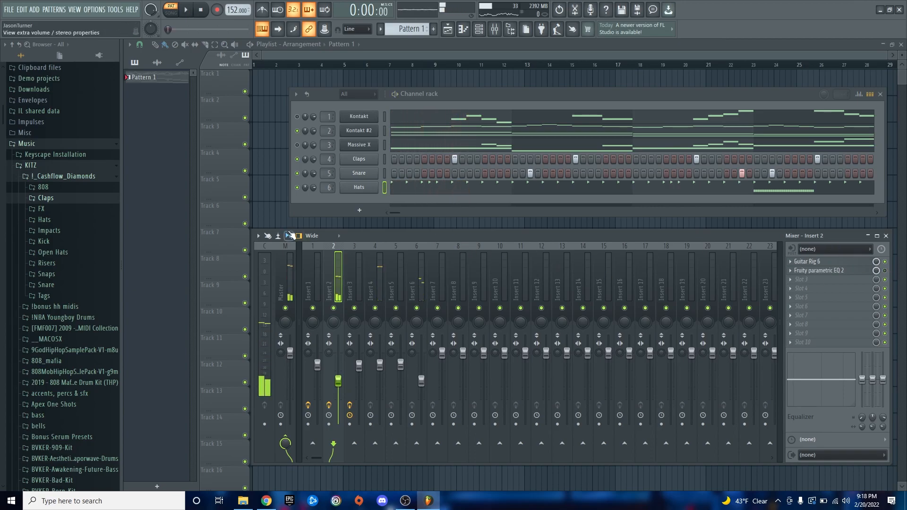
- Add the Cymatics - Underworld 808 - C sample as a new channel named 808 and route it to mixer track 7
{"action": "left_click", "coordinate": [43, 187]}
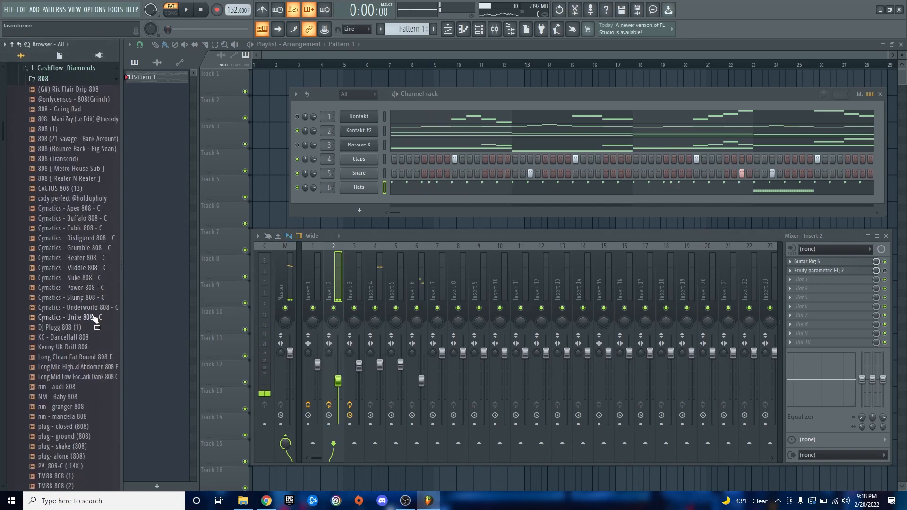
{"action": "left_click_drag", "start_coordinate": [77, 313], "coordinate": [367, 203]}
{"action": "left_click", "coordinate": [361, 203], "text": "shift"}
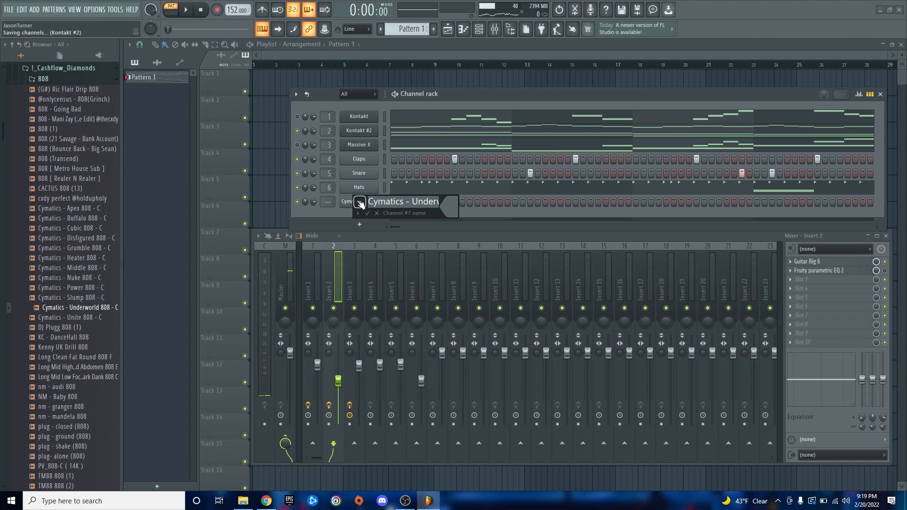
{"action": "type", "text": "808"}
{"action": "key", "text": "Return"}
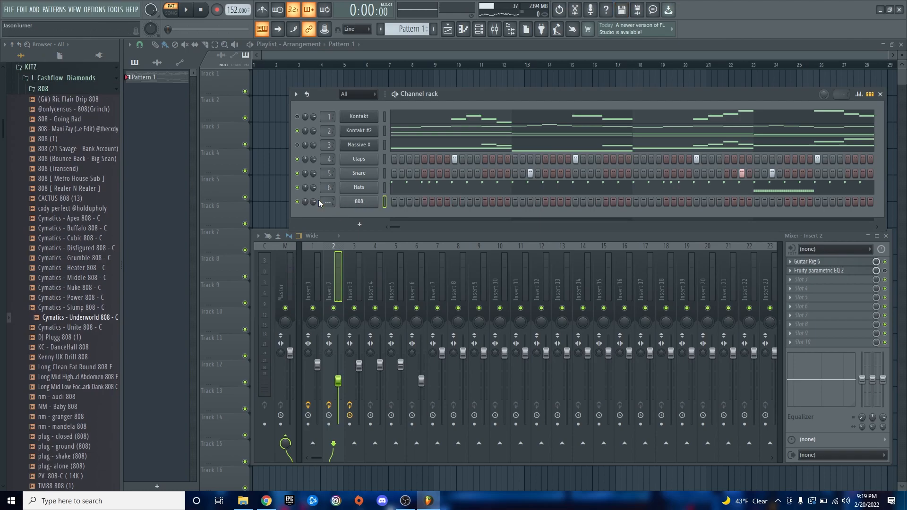
{"action": "double_click", "coordinate": [328, 201]}
{"action": "left_click", "coordinate": [362, 201]}
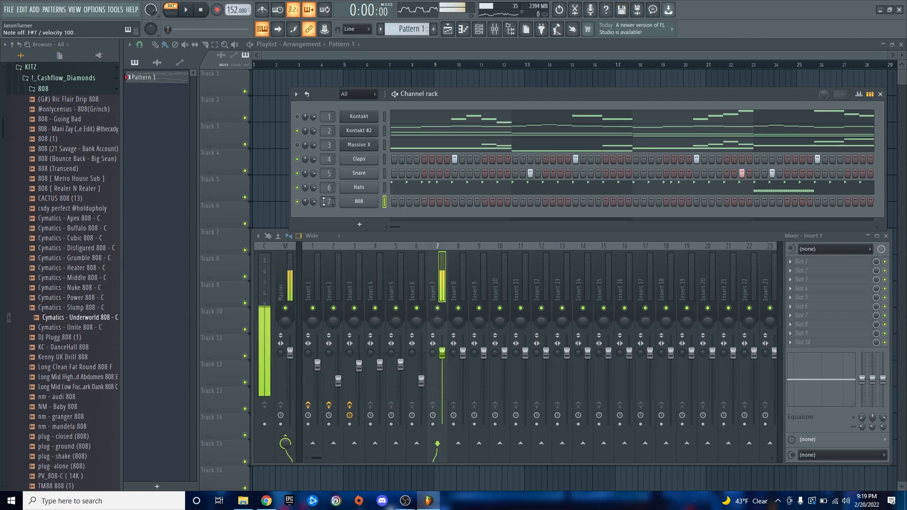
- Place a hit on the first step of the 808 channel and open its piano roll
{"action": "right_click", "coordinate": [362, 202]}
{"action": "left_click", "coordinate": [414, 263]}
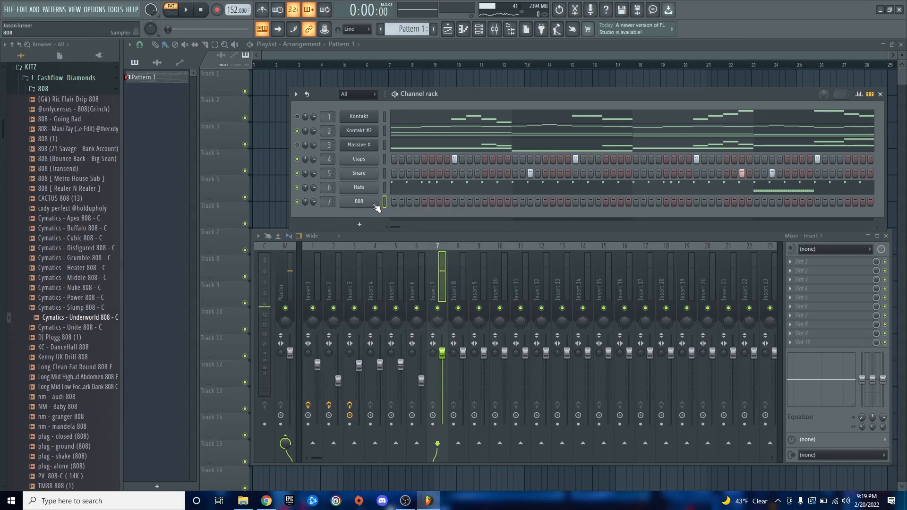
{"action": "left_click", "coordinate": [393, 202]}
{"action": "key", "text": "F7"}
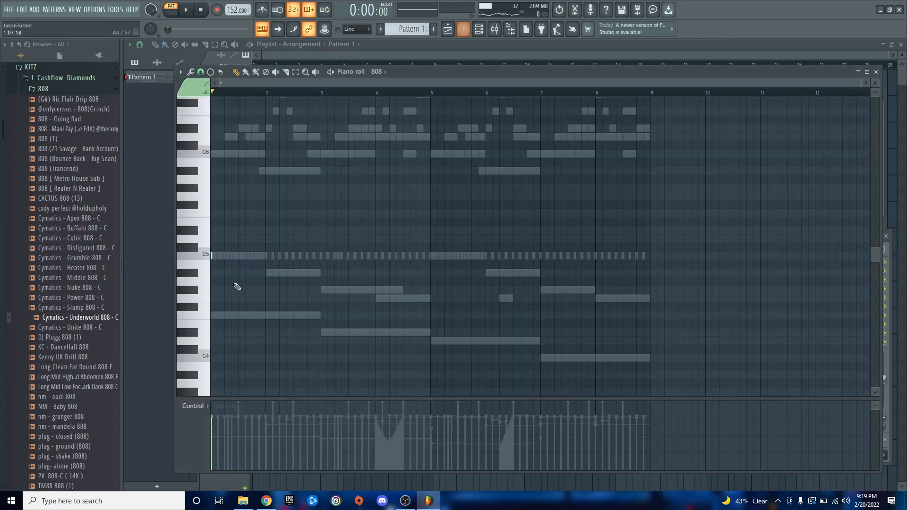
- Add C5 notes on steps 7 and 13 of bar 1 and play the pattern
{"action": "scroll", "coordinate": [210, 268], "scroll_direction": "up", "scroll_amount": 6}
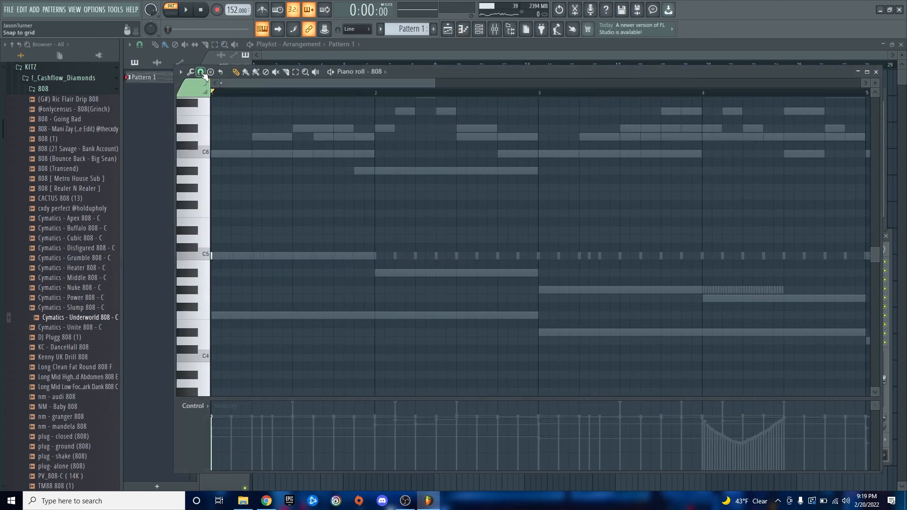
{"action": "left_click", "coordinate": [203, 73]}
{"action": "left_click", "coordinate": [213, 197]}
{"action": "key", "text": "space"}
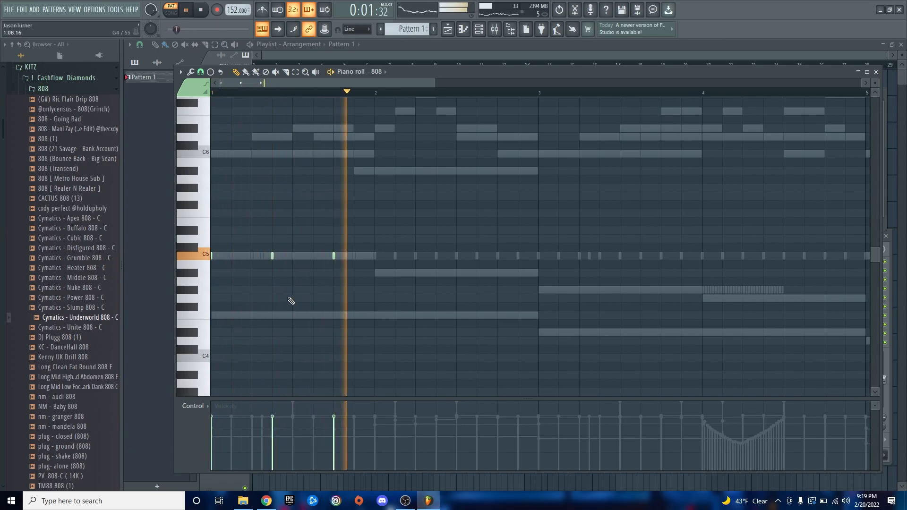
{"action": "scroll", "coordinate": [291, 301], "scroll_direction": "down", "scroll_amount": 5}
{"action": "key", "text": "space"}
{"action": "key", "text": "space"}
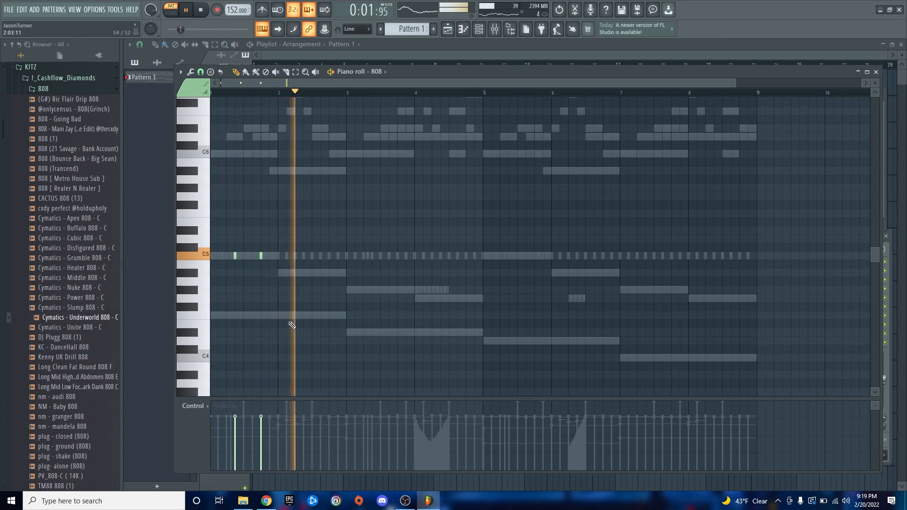
{"action": "key", "text": "space"}
{"action": "key", "text": "space"}
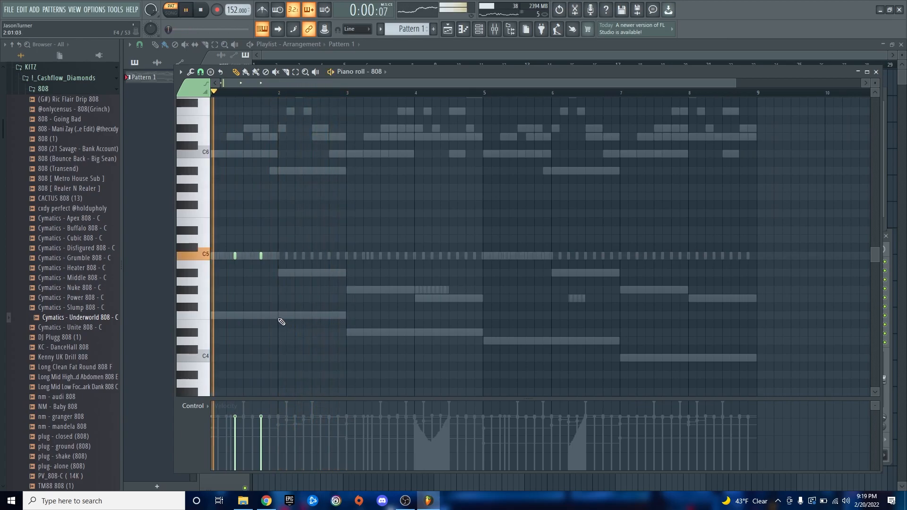
- Add a C5 note on step 5 of bar 2 and audition the 808 line
{"action": "scroll", "coordinate": [284, 314], "scroll_direction": "up", "scroll_amount": 5}
{"action": "key", "text": "space"}
{"action": "key", "text": "space"}
{"action": "left_click", "coordinate": [257, 257]}
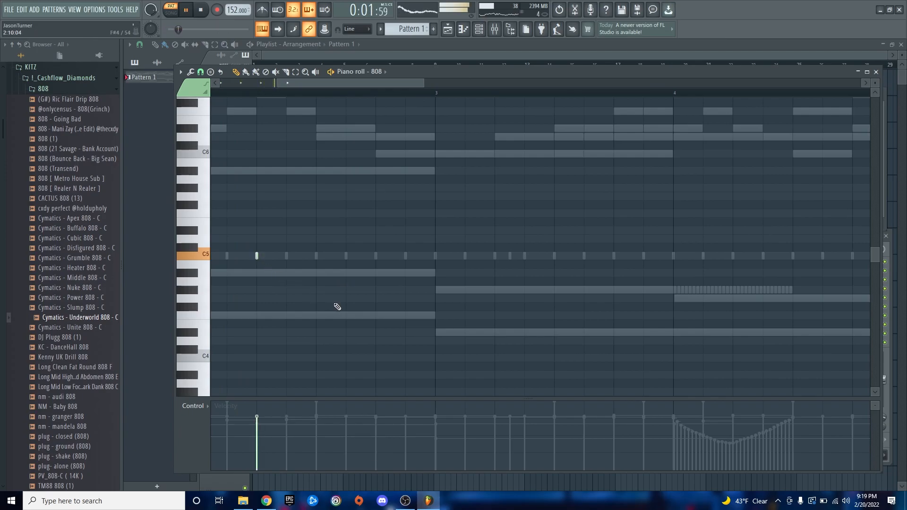
{"action": "key", "text": "space"}
{"action": "key", "text": "space"}
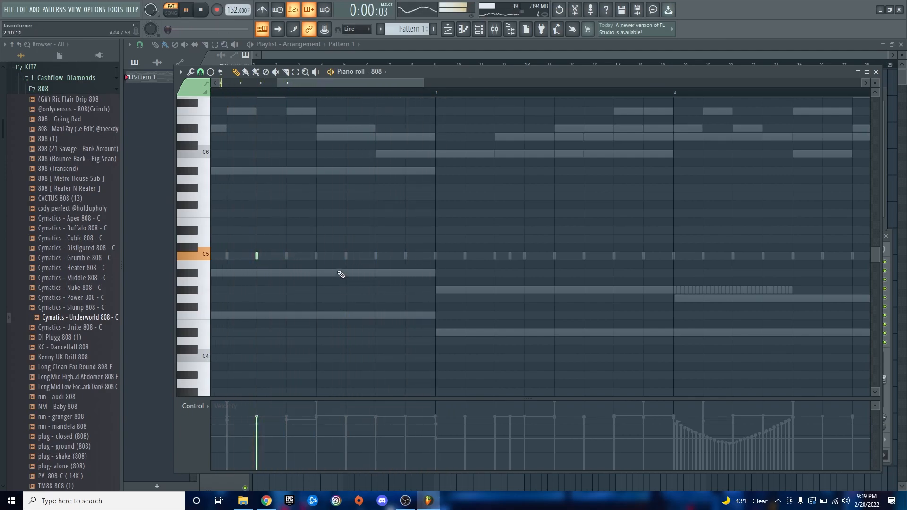
{"action": "scroll", "coordinate": [343, 279], "scroll_direction": "up", "scroll_amount": 1}
{"action": "scroll", "coordinate": [359, 326], "scroll_direction": "up", "scroll_amount": 1}
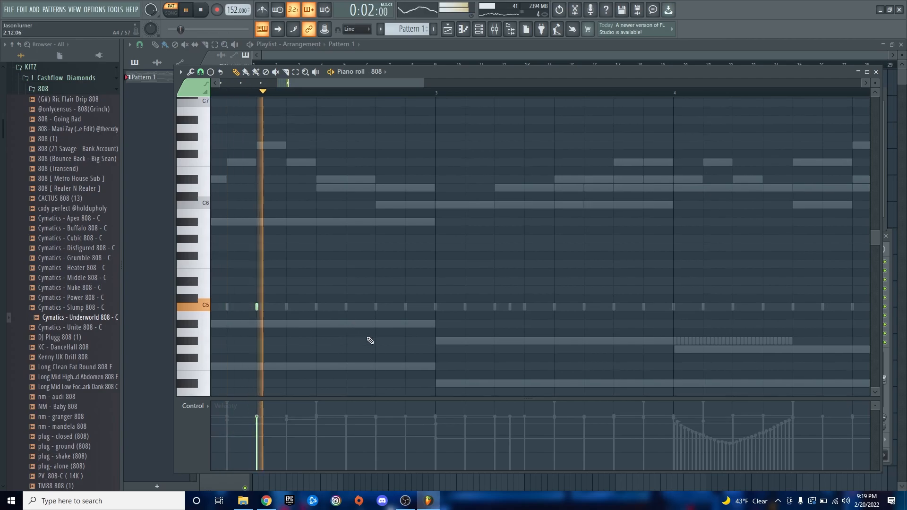
{"action": "key", "text": "space"}
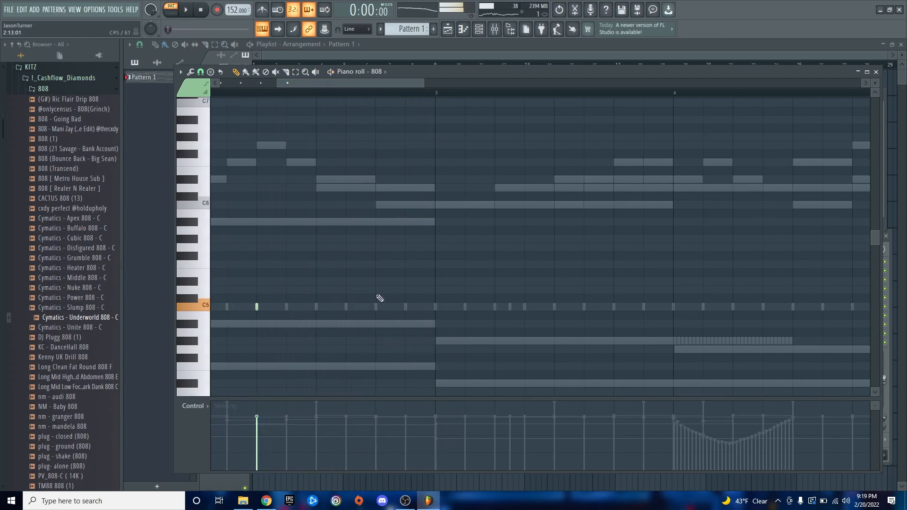
- Add D#5 and F5 notes on steps 13 and 15 of bar 2 and a C5 at the start of bar 3
{"action": "left_click", "coordinate": [377, 281]}
{"action": "left_click", "coordinate": [406, 262]}
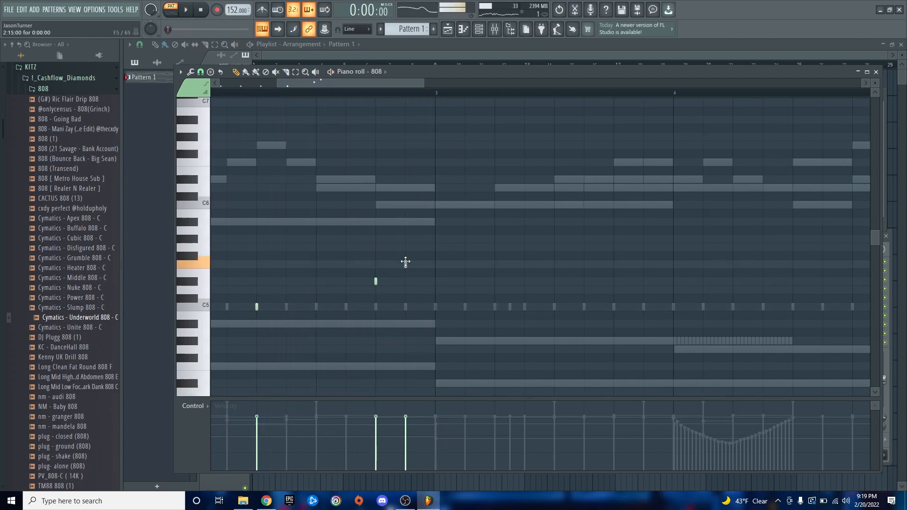
{"action": "left_click", "coordinate": [436, 289]}
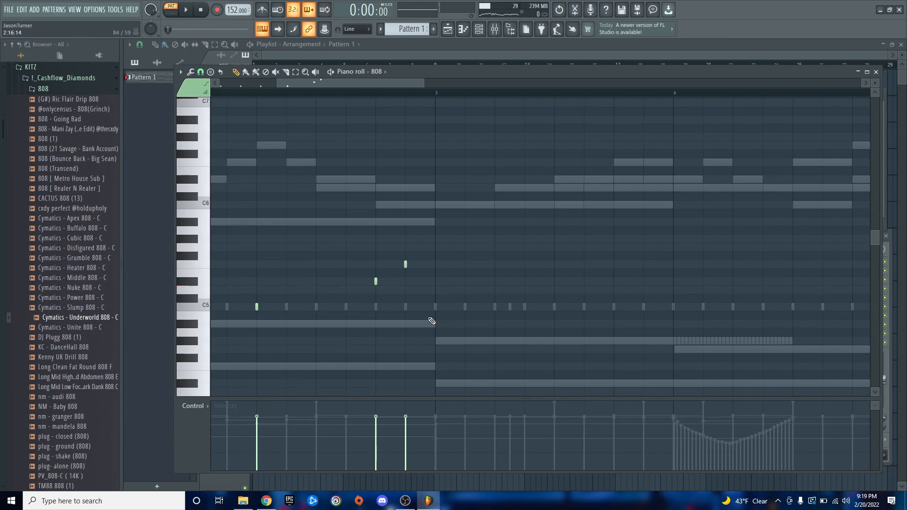
{"action": "key", "text": "space"}
{"action": "scroll", "coordinate": [416, 321], "scroll_direction": "down", "scroll_amount": 3}
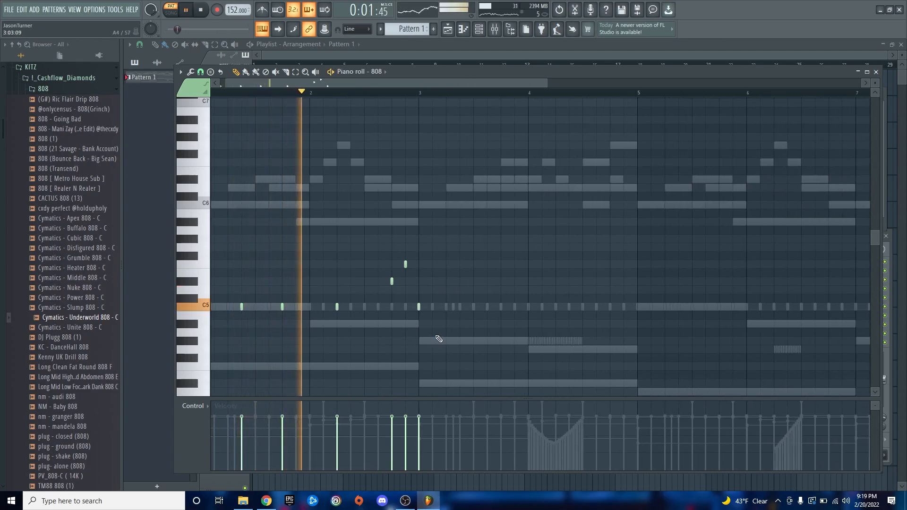
- Add C5 notes on steps 7 and 13 of bar 3 and play from the start of that bar
{"action": "scroll", "coordinate": [435, 337], "scroll_direction": "up", "scroll_amount": 2}
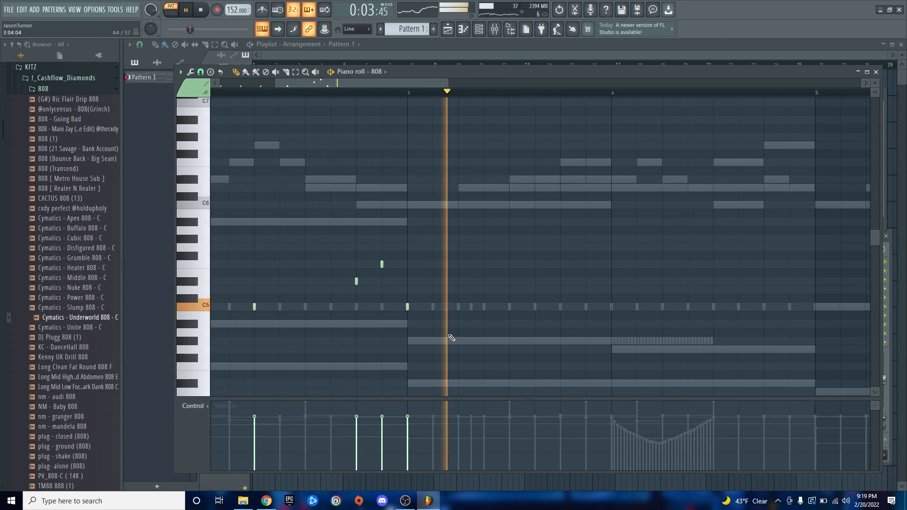
{"action": "scroll", "coordinate": [416, 338], "scroll_direction": "down", "scroll_amount": 1}
{"action": "scroll", "coordinate": [416, 339], "scroll_direction": "down", "scroll_amount": 1}
{"action": "key", "text": "space"}
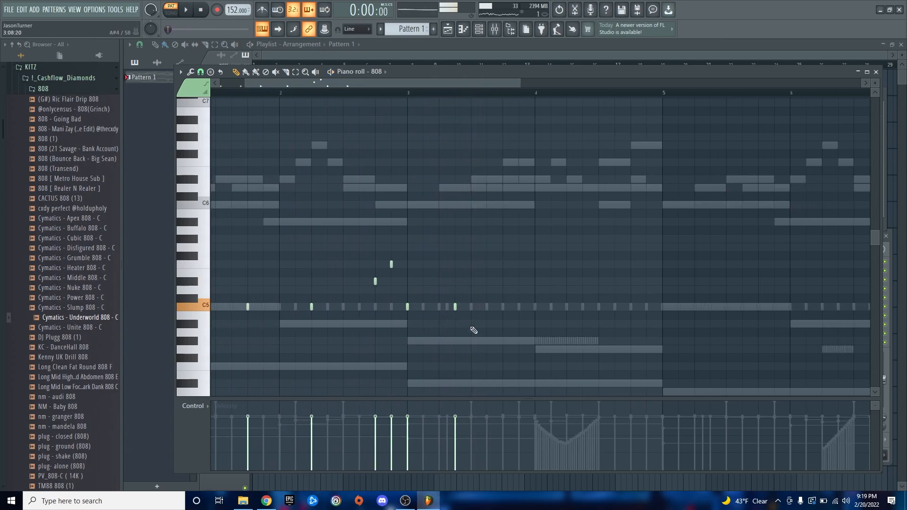
{"action": "left_click", "coordinate": [503, 307]}
{"action": "key", "text": "space"}
{"action": "left_click", "coordinate": [412, 93]}
{"action": "key", "text": "space"}
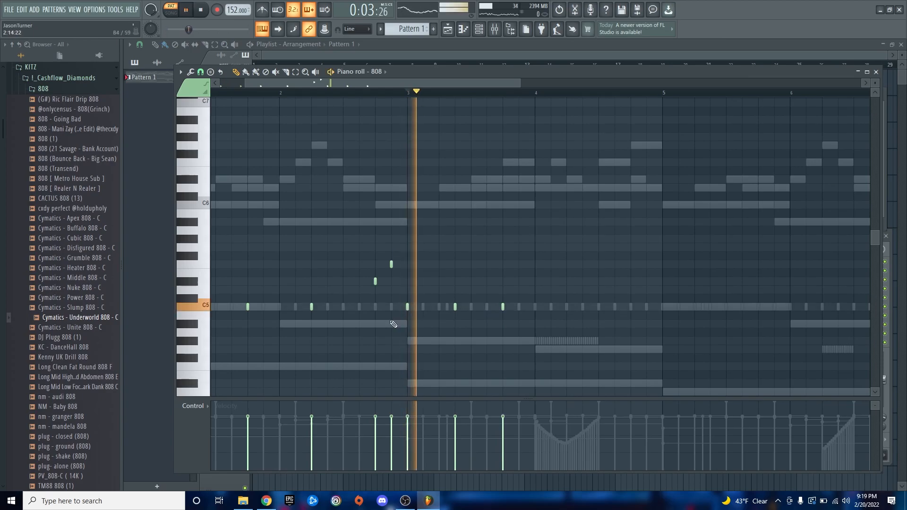
- Add an A#4 note on step 5 of bar 4 while the pattern plays
{"action": "scroll", "coordinate": [398, 355], "scroll_direction": "down", "scroll_amount": 2}
{"action": "scroll", "coordinate": [513, 355], "scroll_direction": "up", "scroll_amount": 3}
{"action": "left_click", "coordinate": [397, 325]}
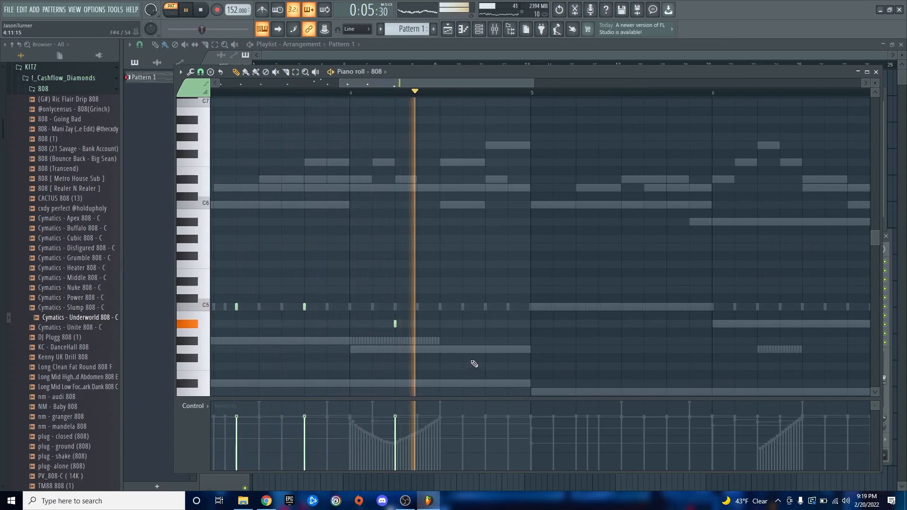
{"action": "key", "text": "space"}
- Finish bar 4 with a G#5 note on step 13 and an F5 note on step 15, auditioning the pitches
{"action": "scroll", "coordinate": [567, 334], "scroll_direction": "up", "scroll_amount": 2}
{"action": "left_click", "coordinate": [419, 264]}
{"action": "left_click", "coordinate": [461, 247]}
{"action": "left_click", "coordinate": [418, 239]}
{"action": "key", "text": "space"}
{"action": "right_click", "coordinate": [461, 247]}
{"action": "left_click", "coordinate": [462, 265]}
{"action": "scroll", "coordinate": [447, 315], "scroll_direction": "down", "scroll_amount": 2}
{"action": "key", "text": "space"}
{"action": "scroll", "coordinate": [455, 318], "scroll_direction": "down", "scroll_amount": 3}
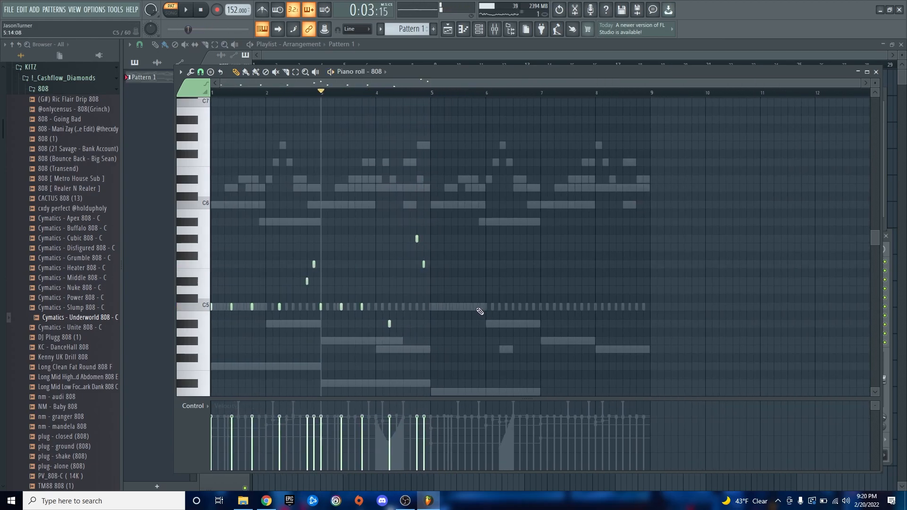
- Lengthen the 808 notes so each reaches the next one and the last F5 ends at bar 5, and play them
{"action": "key", "text": "space"}
{"action": "left_click", "coordinate": [231, 92]}
{"action": "scroll", "coordinate": [430, 286], "scroll_direction": "up", "scroll_amount": 6}
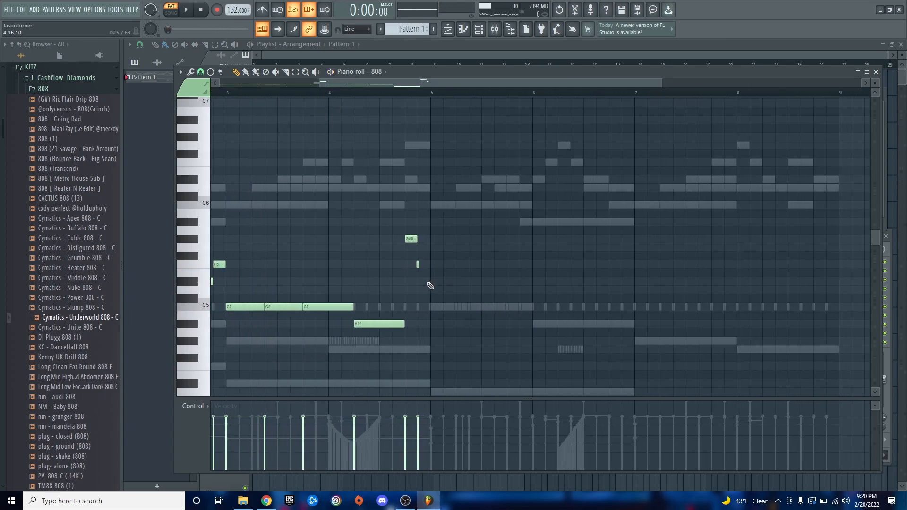
{"action": "key", "text": "space"}
{"action": "left_click_drag", "start_coordinate": [390, 266], "coordinate": [412, 272]}
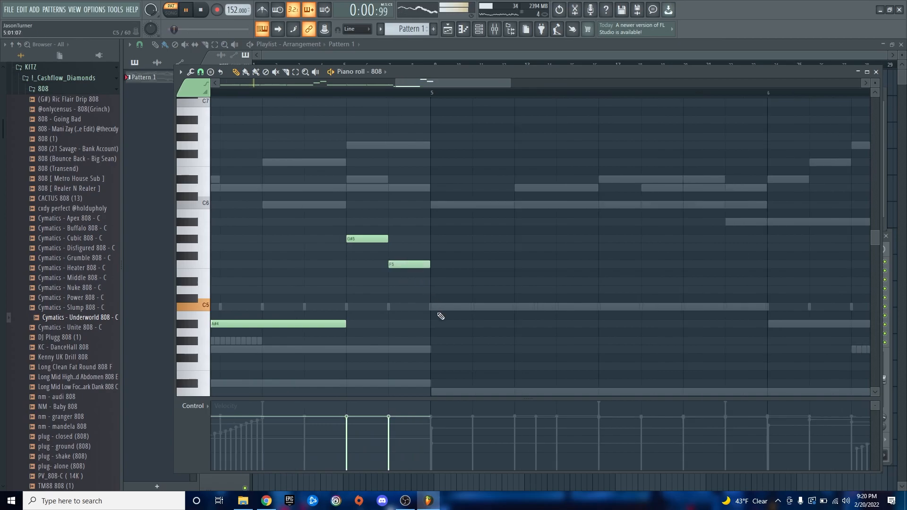
{"action": "scroll", "coordinate": [467, 344], "scroll_direction": "down", "scroll_amount": 6}
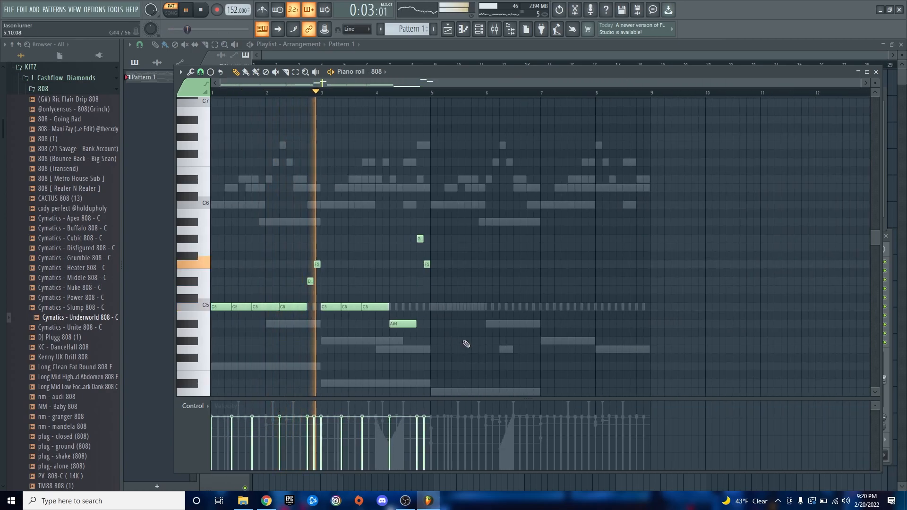
{"action": "scroll", "coordinate": [466, 344], "scroll_direction": "down", "scroll_amount": 1}
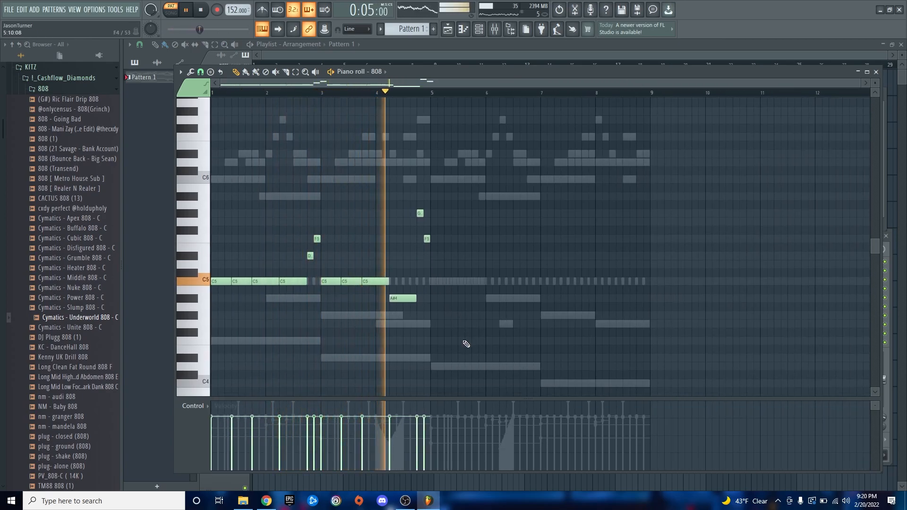
{"action": "key", "text": "space"}
- Duplicate the four-bar 808 phrase into bars 5 to 8
{"action": "left_click_drag", "start_coordinate": [446, 168], "coordinate": [217, 354]}
{"action": "left_click_drag", "start_coordinate": [218, 281], "coordinate": [431, 289]}
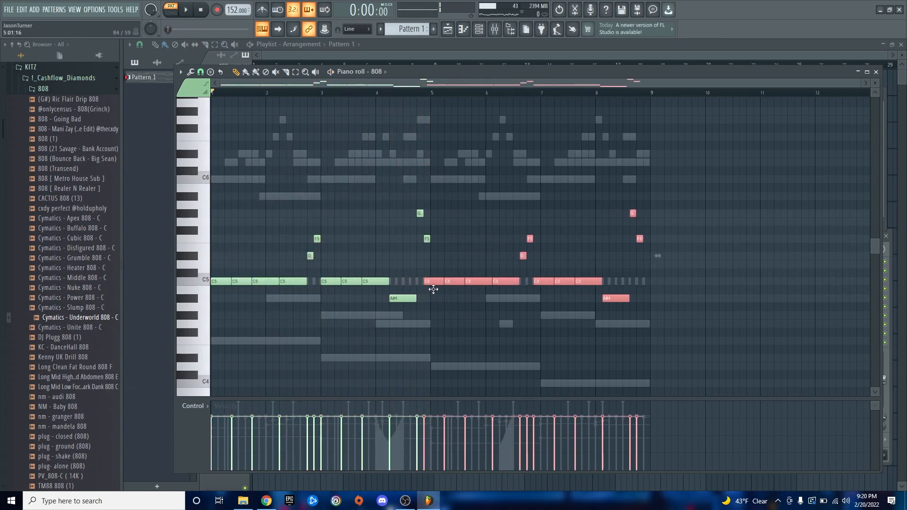
{"action": "left_click", "coordinate": [434, 150]}
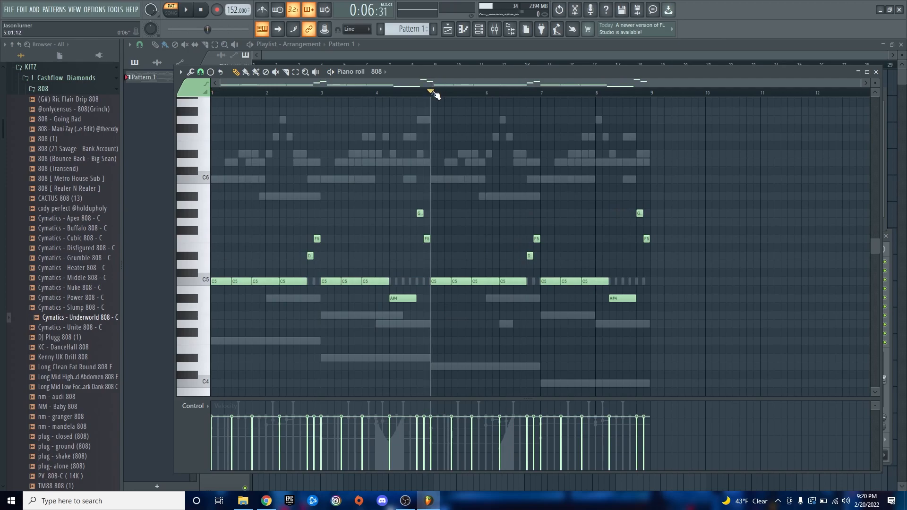
- Delete the G#5 and F5 notes at the end of bar 8 and shorten its A#4 note to four steps
{"action": "scroll", "coordinate": [648, 293], "scroll_direction": "up", "scroll_amount": 8}
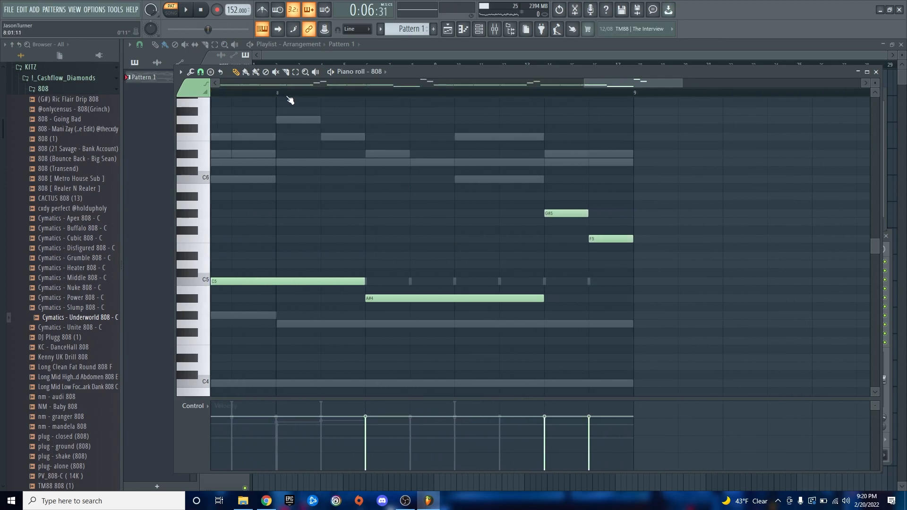
{"action": "left_click", "coordinate": [279, 92]}
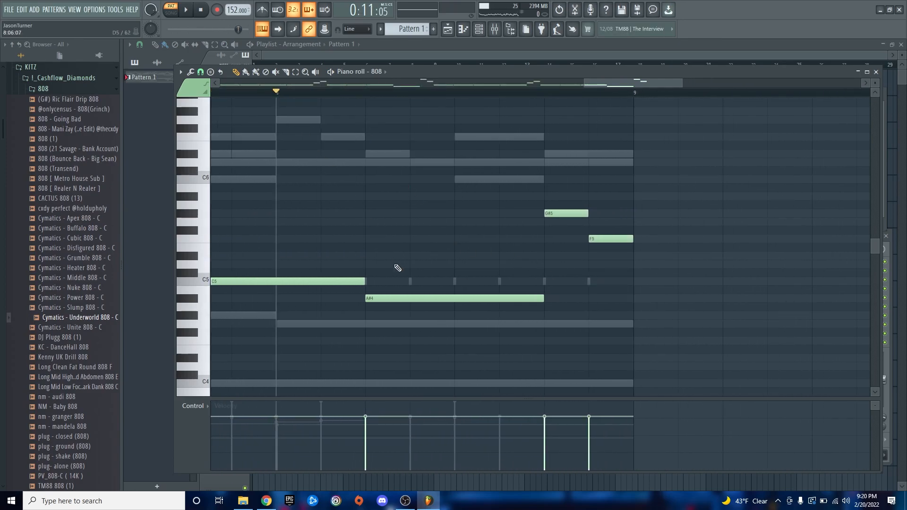
{"action": "key", "text": "space"}
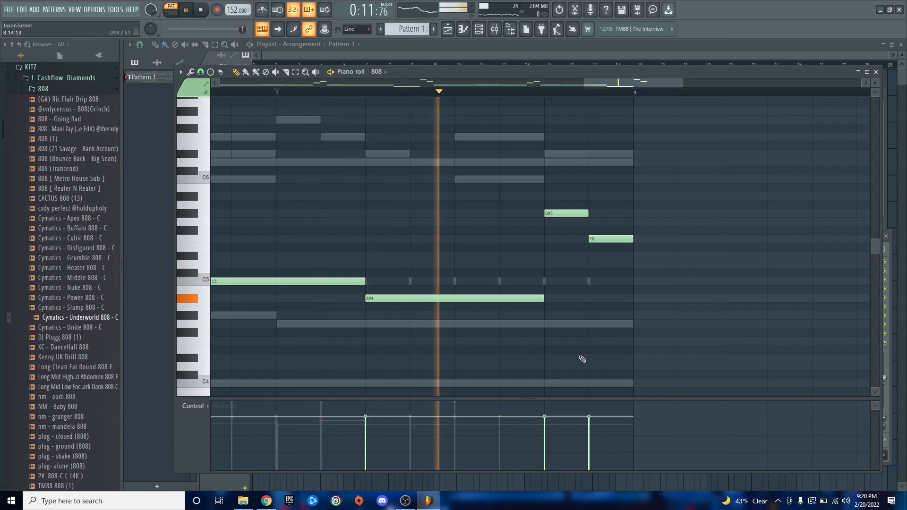
{"action": "right_click", "coordinate": [566, 213]}
{"action": "right_click", "coordinate": [611, 239]}
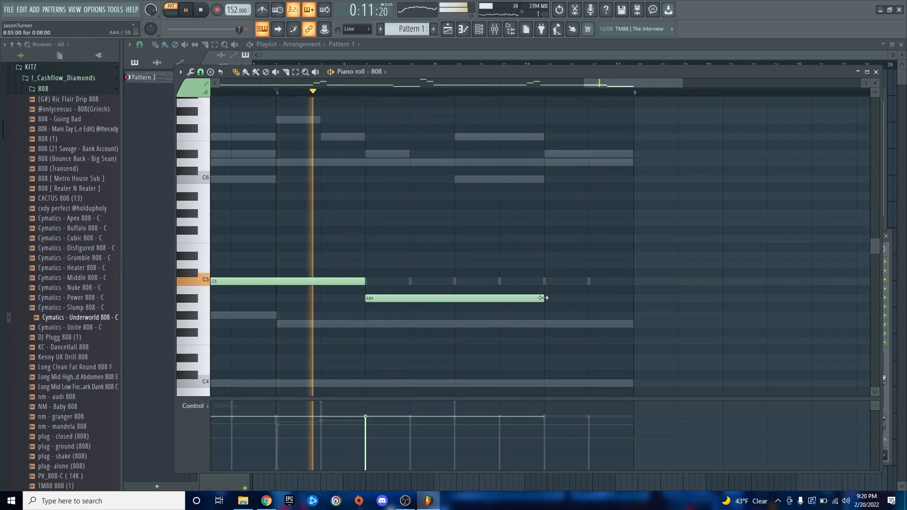
{"action": "left_click_drag", "start_coordinate": [542, 297], "coordinate": [454, 298]}
{"action": "key", "text": "space"}
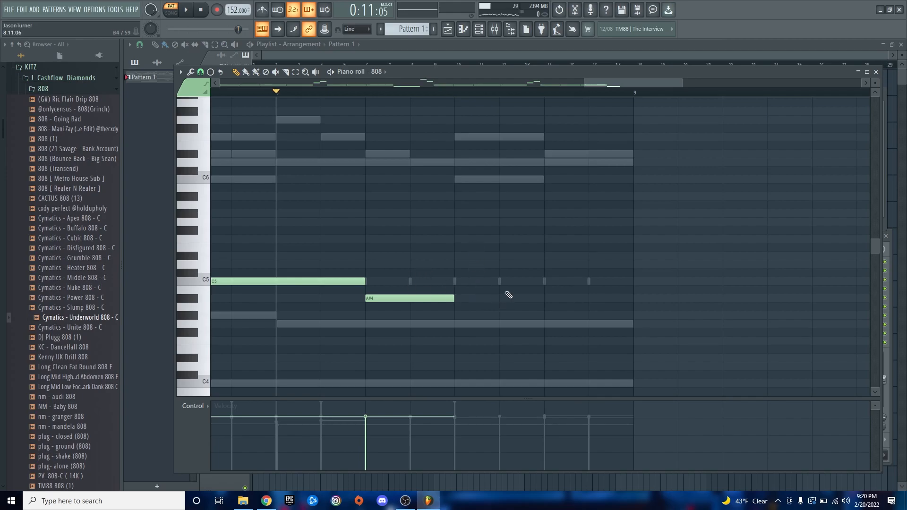
- Fill the second half of bar 8 with a descending run of two-step notes F5, D#5, D5 and C5, and play it
{"action": "left_click", "coordinate": [591, 281]}
{"action": "left_click_drag", "start_coordinate": [674, 282], "coordinate": [633, 282]}
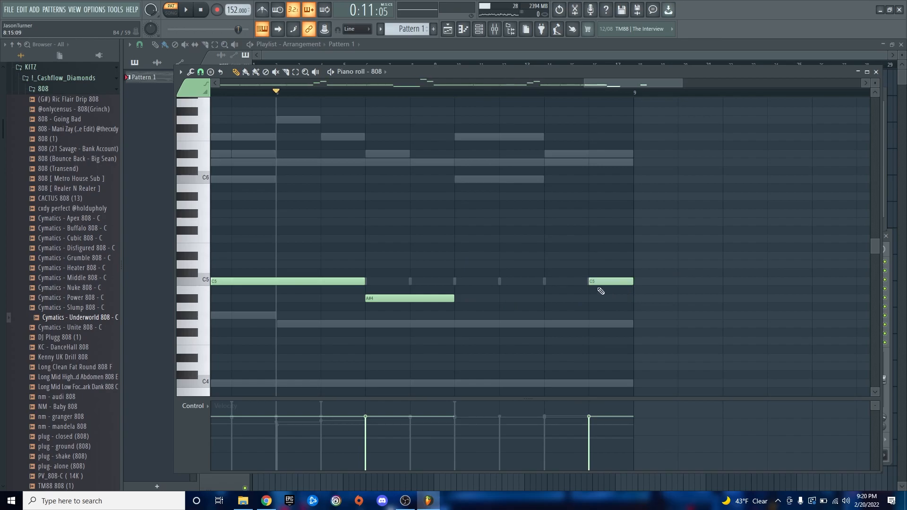
{"action": "left_click", "coordinate": [557, 264]}
{"action": "left_click", "coordinate": [511, 256]}
{"action": "left_click", "coordinate": [475, 238]}
{"action": "key", "text": "space"}
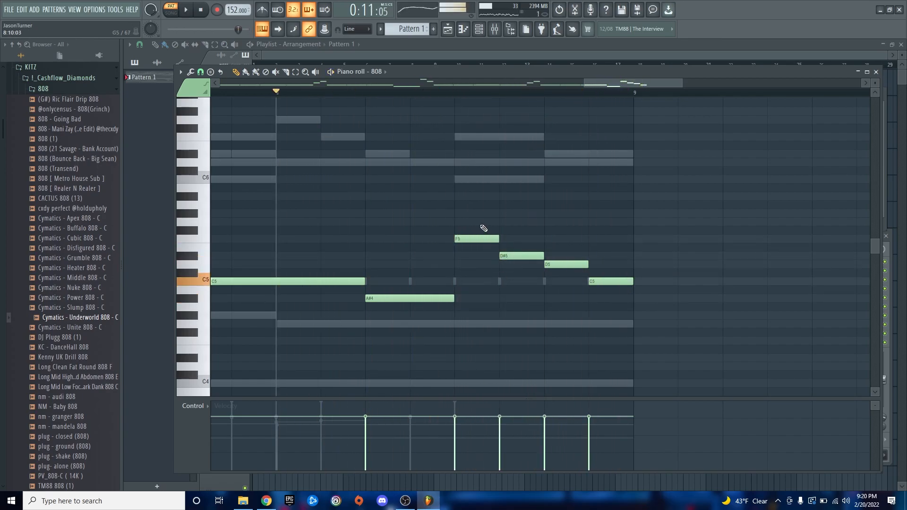
- Lower the velocities of the four-note run in bar 8 so they rise gradually from F5 to C5, and play it
{"action": "left_click_drag", "start_coordinate": [483, 222], "coordinate": [630, 304]}
{"action": "key", "text": "space"}
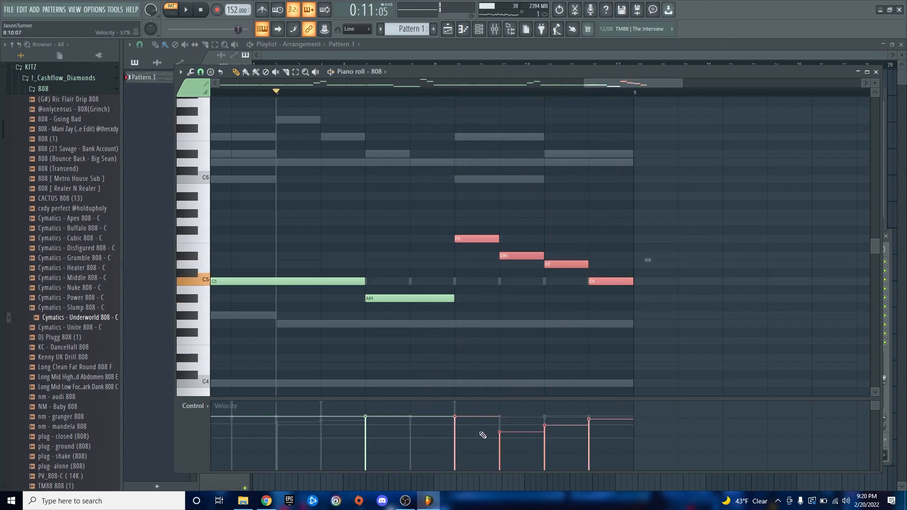
{"action": "key", "text": "space"}
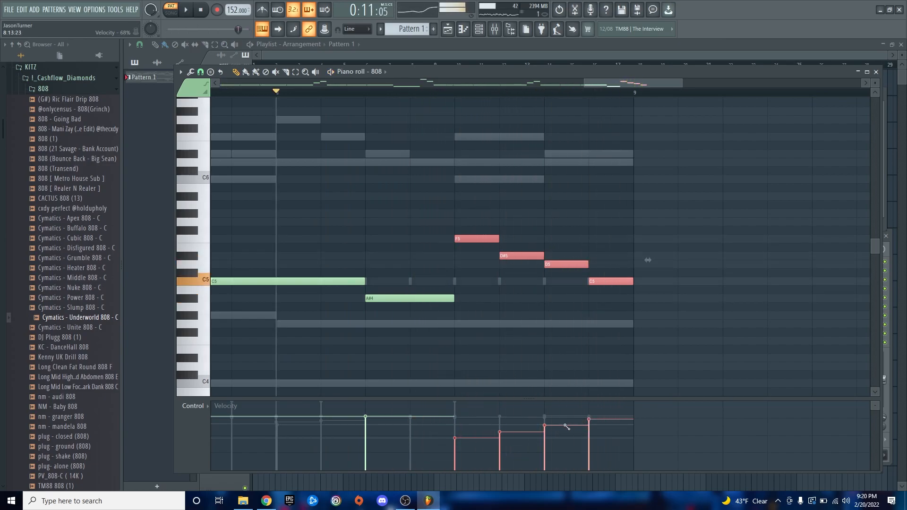
{"action": "key", "text": "space"}
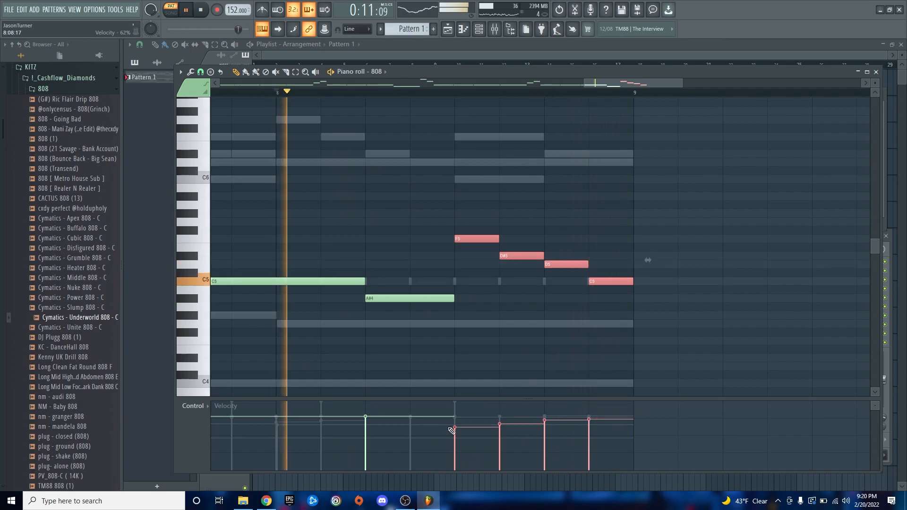
- Play the 808 line from bar 2
{"action": "scroll", "coordinate": [449, 364], "scroll_direction": "down", "scroll_amount": 4}
{"action": "scroll", "coordinate": [477, 353], "scroll_direction": "down", "scroll_amount": 2}
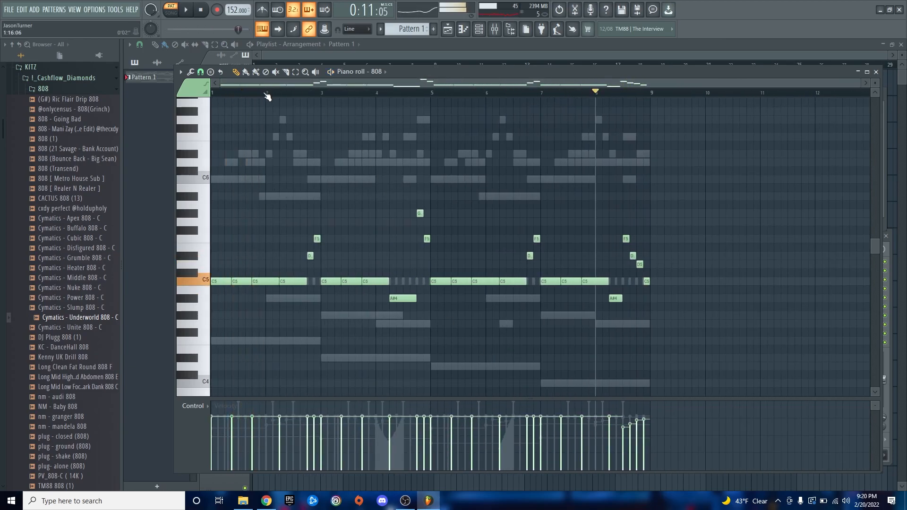
{"action": "left_click", "coordinate": [266, 93]}
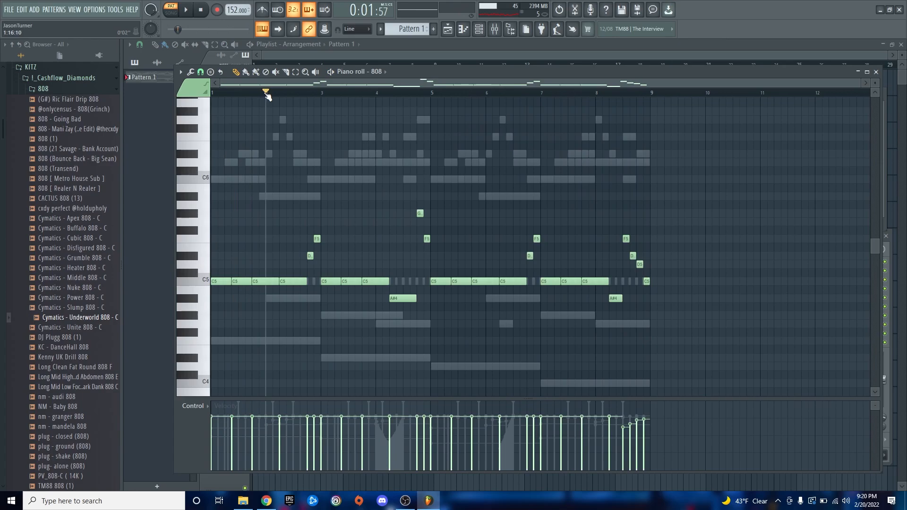
{"action": "key", "text": "space"}
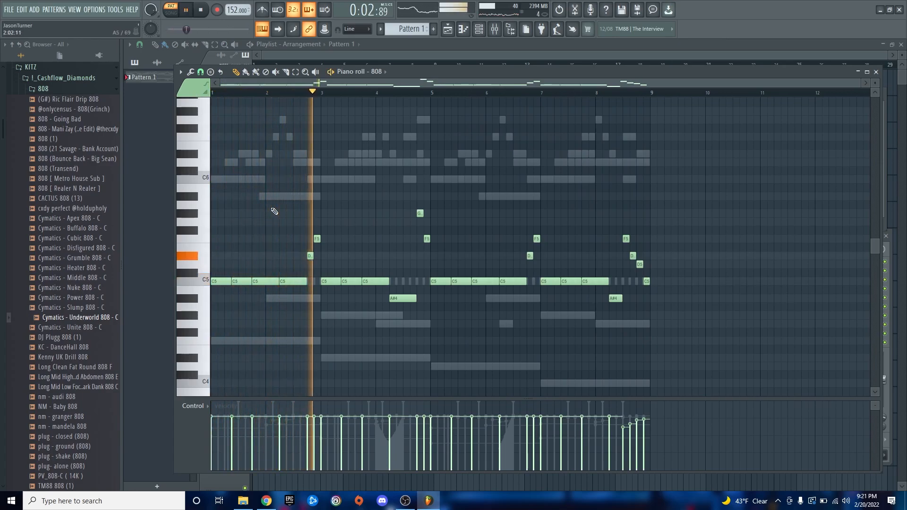
- Enable the 808 channel's volume envelope with a slight attack, full hold, and zero decay and release while playing the line
{"action": "key", "text": "F6"}
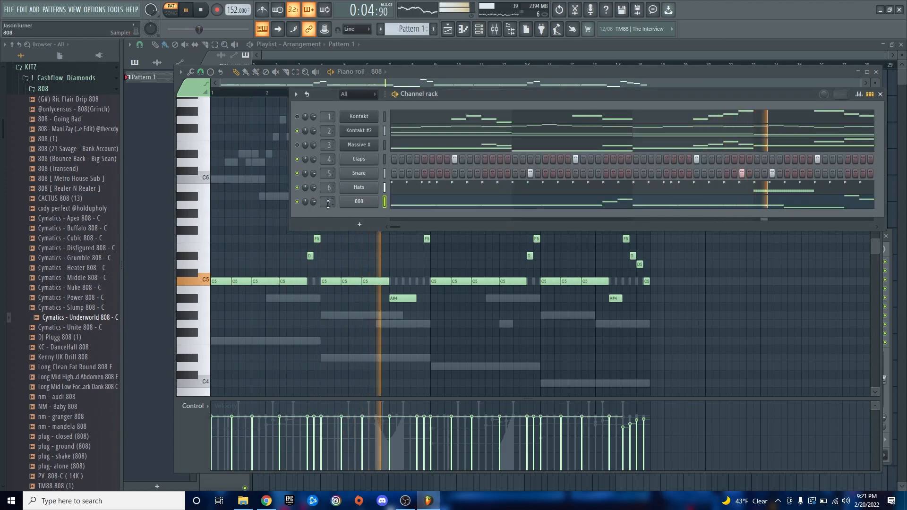
{"action": "left_click", "coordinate": [365, 204]}
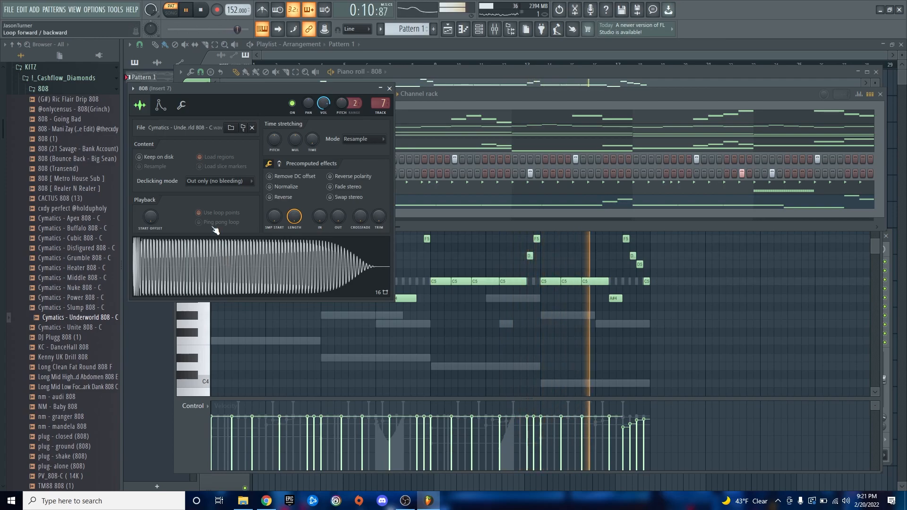
{"action": "key", "text": "space"}
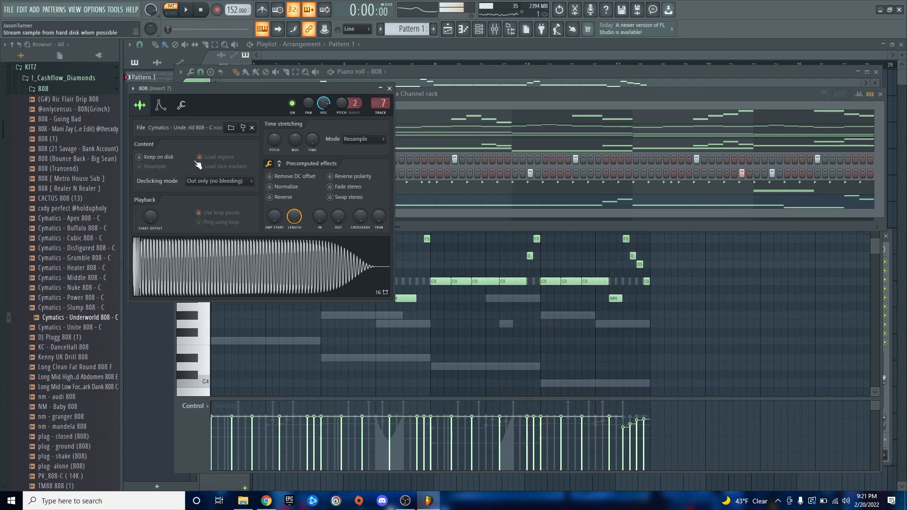
{"action": "left_click", "coordinate": [165, 101]}
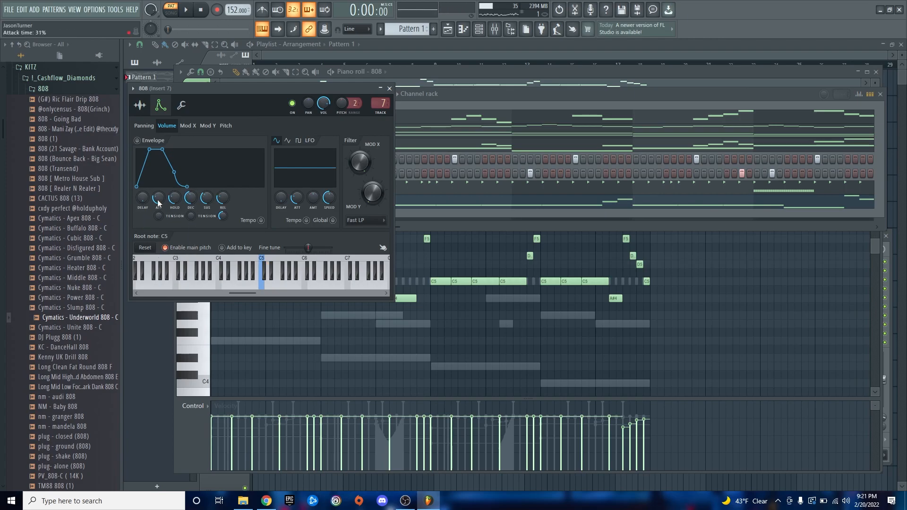
{"action": "left_click_drag", "start_coordinate": [158, 198], "coordinate": [175, 151]}
{"action": "left_click_drag", "start_coordinate": [191, 200], "coordinate": [191, 241]}
{"action": "left_click_drag", "start_coordinate": [222, 198], "coordinate": [223, 232]}
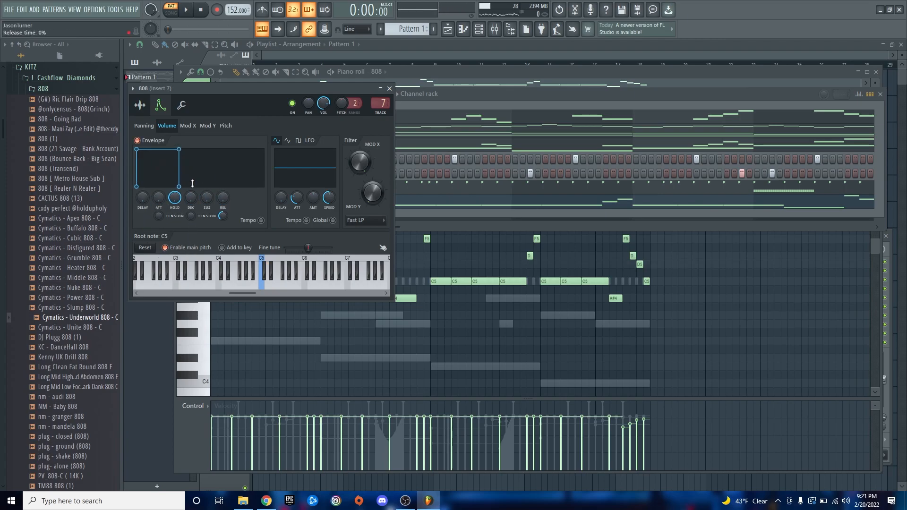
{"action": "key", "text": "space"}
{"action": "left_click_drag", "start_coordinate": [159, 200], "coordinate": [159, 190]}
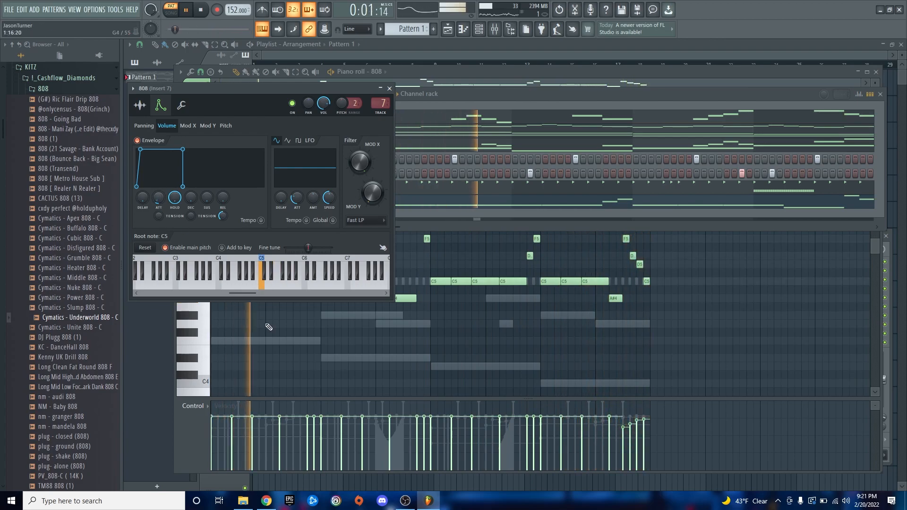
- Add the sample Cymatics - Blown Kick - F from the Kick folder as a new channel below the 808
{"action": "left_click", "coordinate": [277, 323]}
{"action": "left_click", "coordinate": [479, 29]}
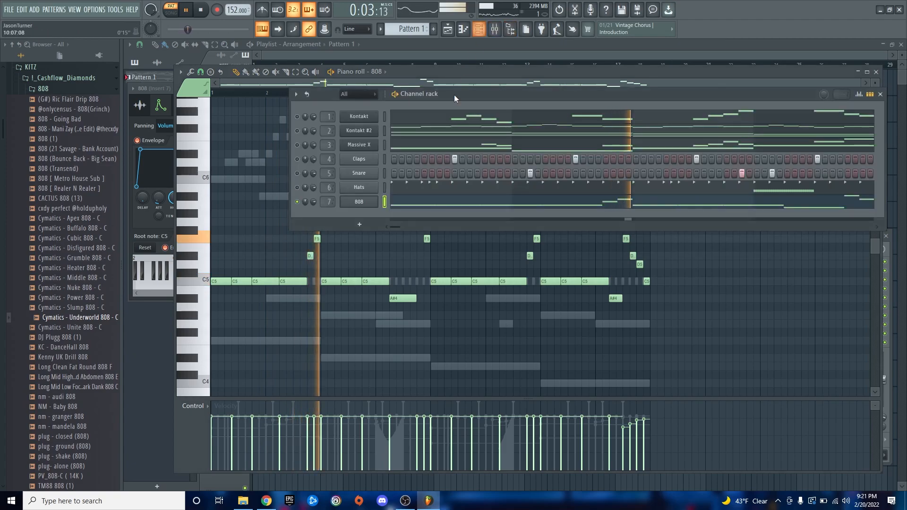
{"action": "left_click", "coordinate": [43, 88]}
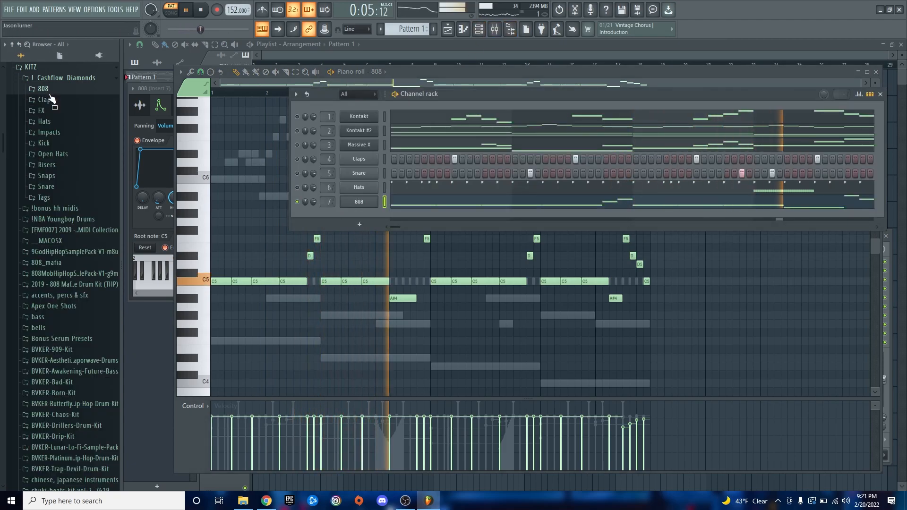
{"action": "left_click", "coordinate": [44, 143]}
{"action": "left_click_drag", "start_coordinate": [71, 222], "coordinate": [363, 215]}
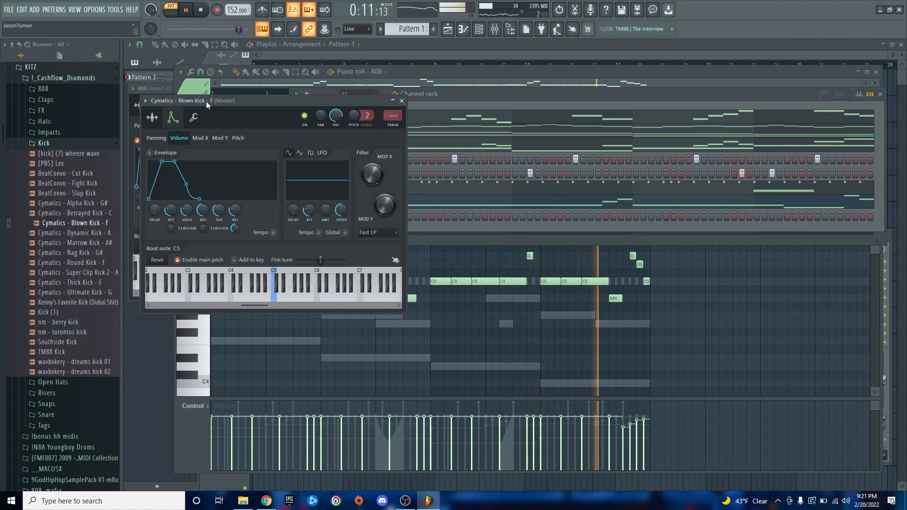
- Rename the new kick sample channel as Kick and route it to mixer track 8
{"action": "right_click", "coordinate": [292, 297]}
{"action": "key", "text": "Escape"}
{"action": "middle_click", "coordinate": [359, 217]}
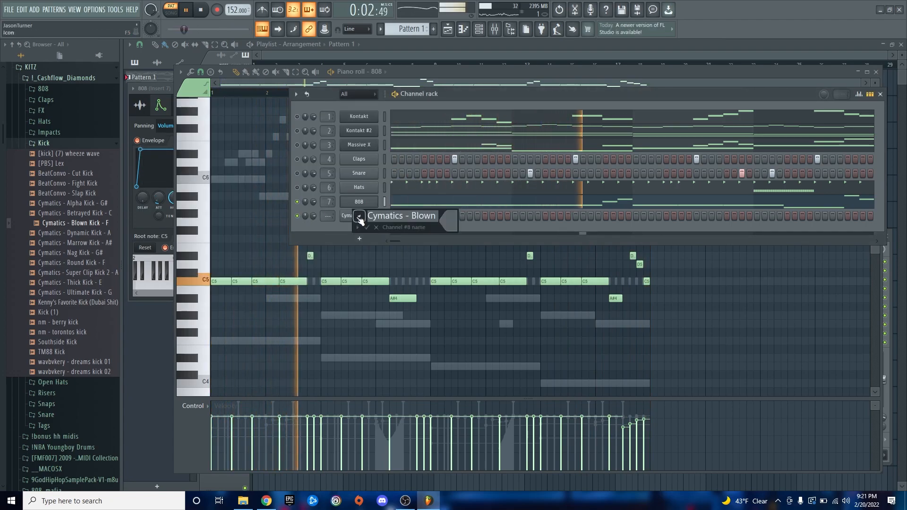
{"action": "type", "text": "Ki"}
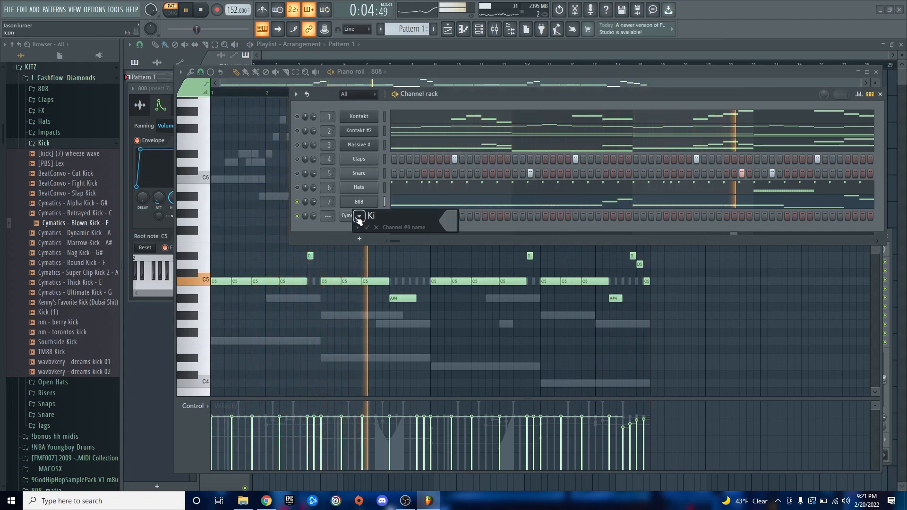
{"action": "type", "text": "ck"}
{"action": "key", "text": "Return"}
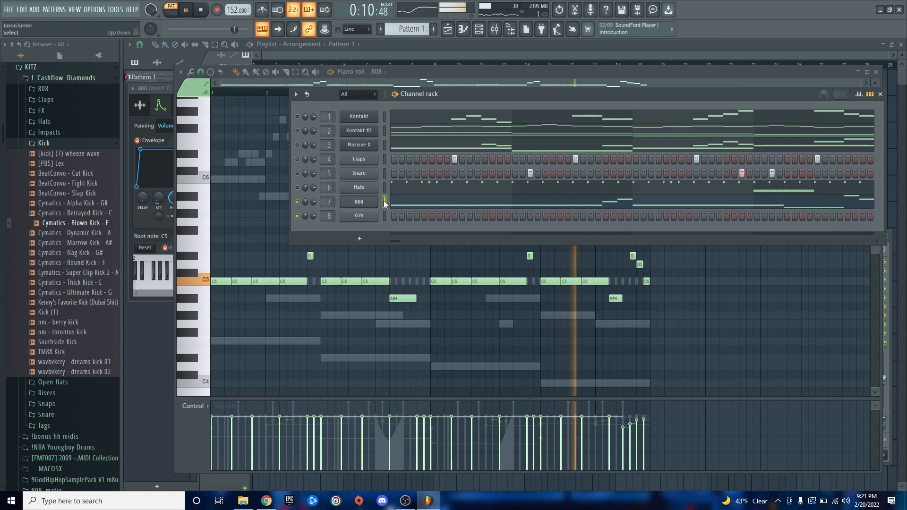
- Copy the 808 notes into the Kick channel, shorten them to two steps each, and flatten them all to C5
{"action": "left_click", "coordinate": [385, 216]}
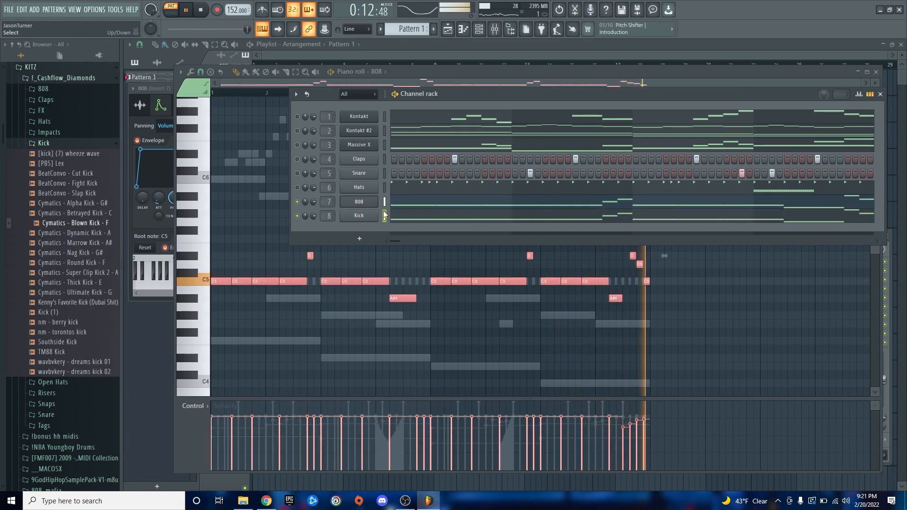
{"action": "key", "text": "F7"}
{"action": "key", "text": "shift+d"}
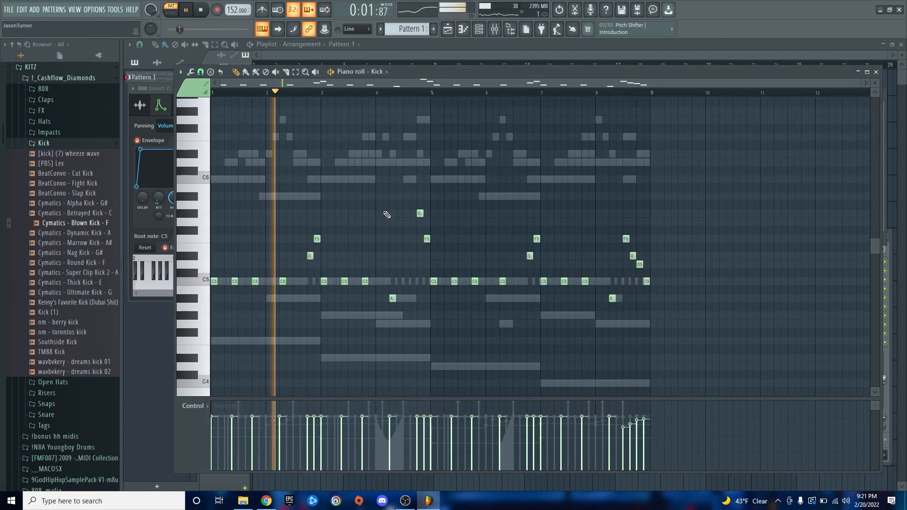
{"action": "key", "text": "alt+k"}
{"action": "key", "text": "Return"}
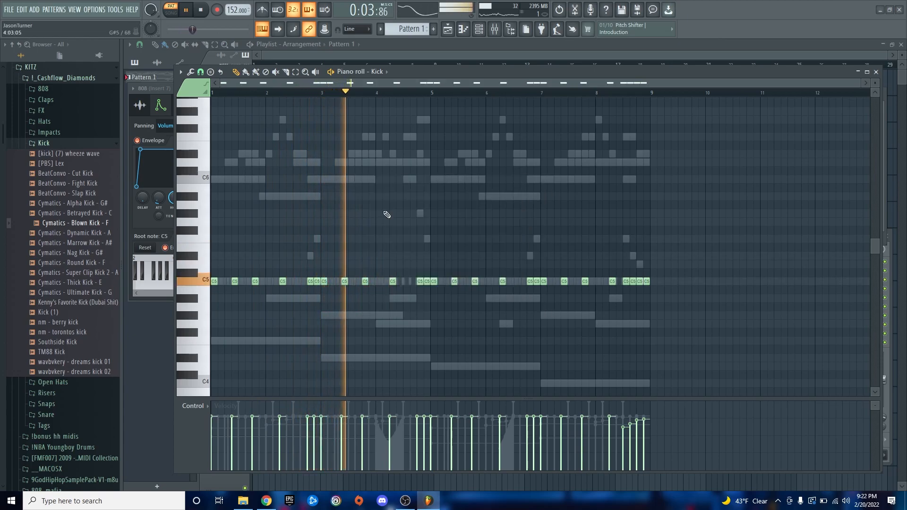
- Stop playback and raise the velocities of all the kick notes to about maximum
{"action": "key", "text": "space"}
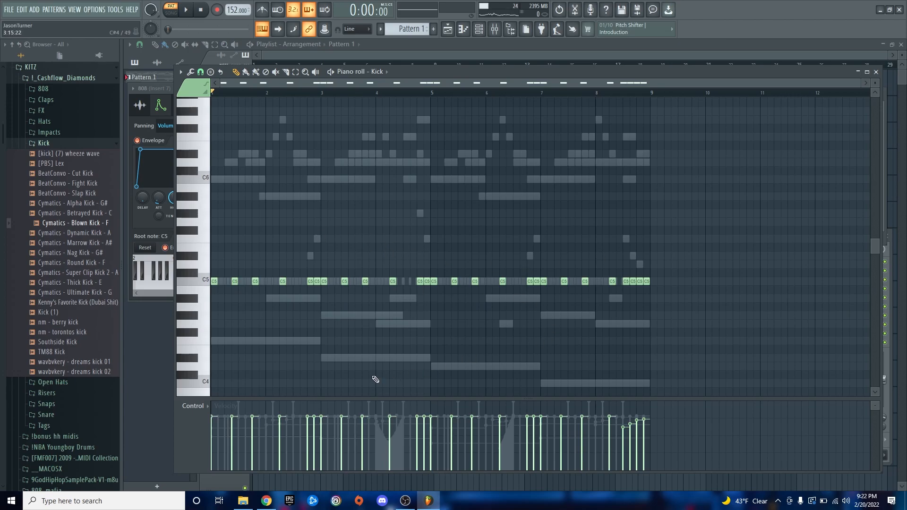
{"action": "key", "text": "ctrl+a"}
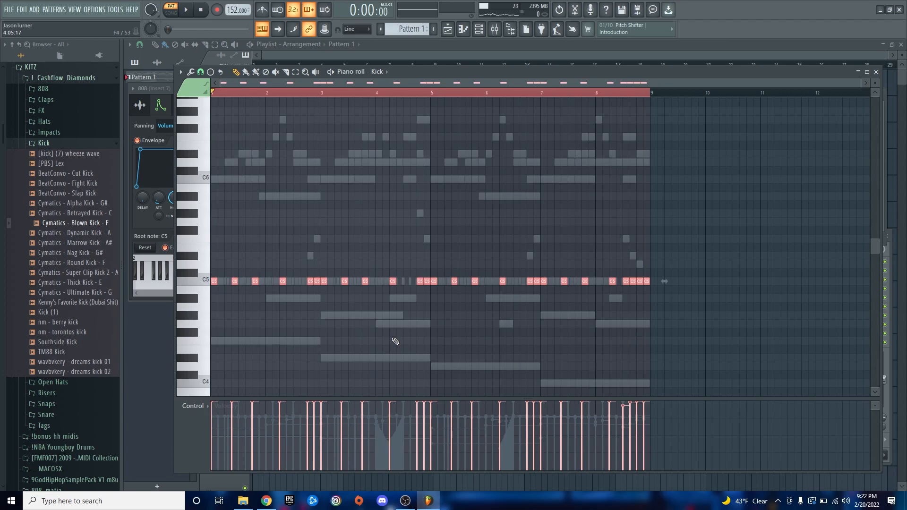
{"action": "key", "text": "F7"}
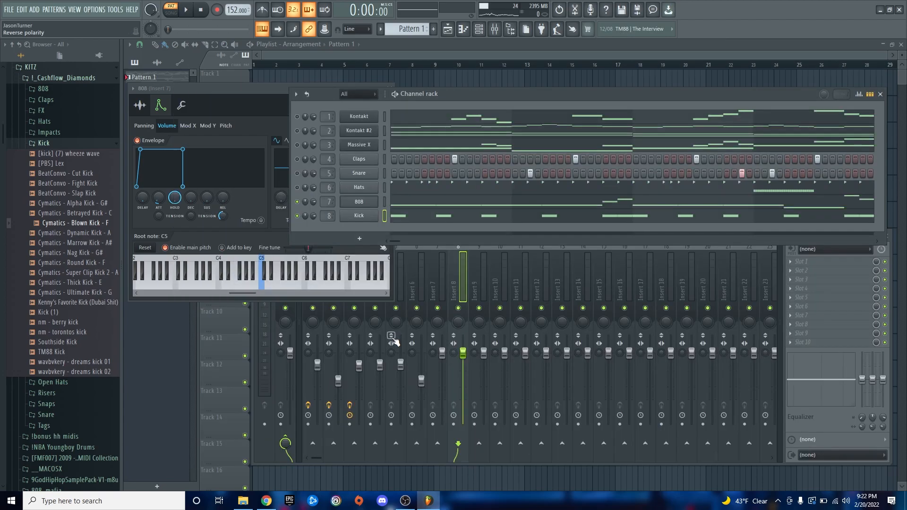
- Close the 808 channel settings, lower the kick's mixer track to 82% volume, and play the kick together with the 808
{"action": "left_click", "coordinate": [240, 92]}
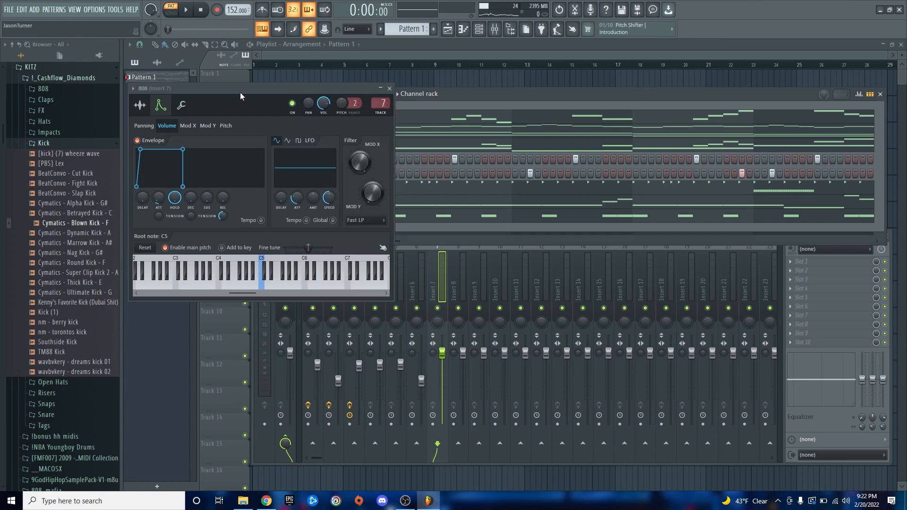
{"action": "left_click", "coordinate": [392, 89]}
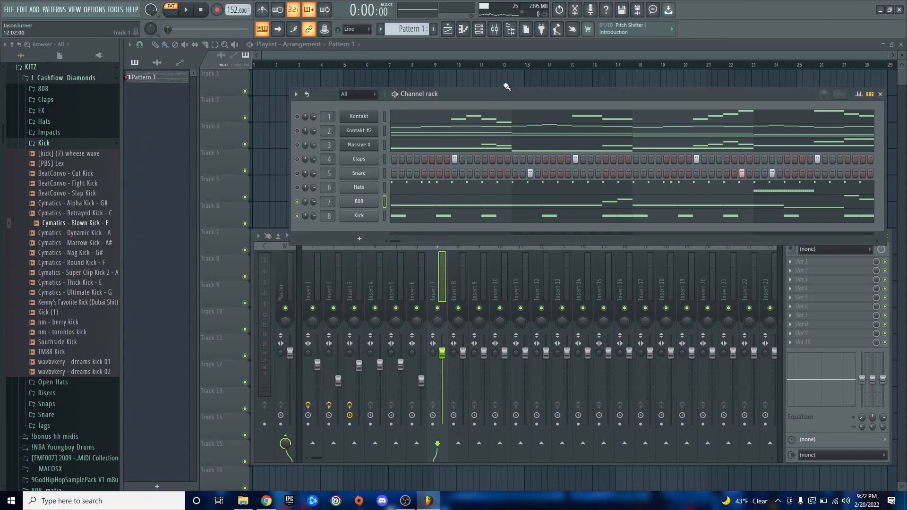
{"action": "left_click_drag", "start_coordinate": [506, 83], "coordinate": [492, 75]}
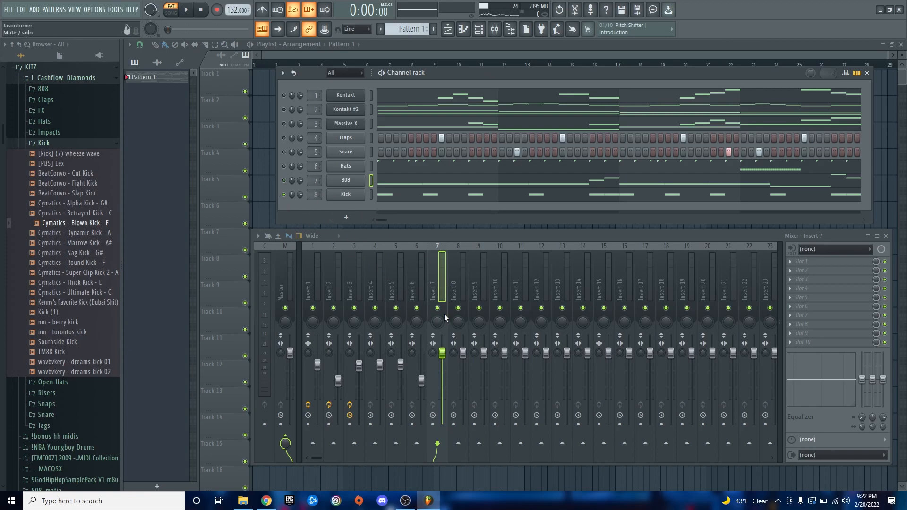
{"action": "left_click_drag", "start_coordinate": [463, 356], "coordinate": [463, 359]}
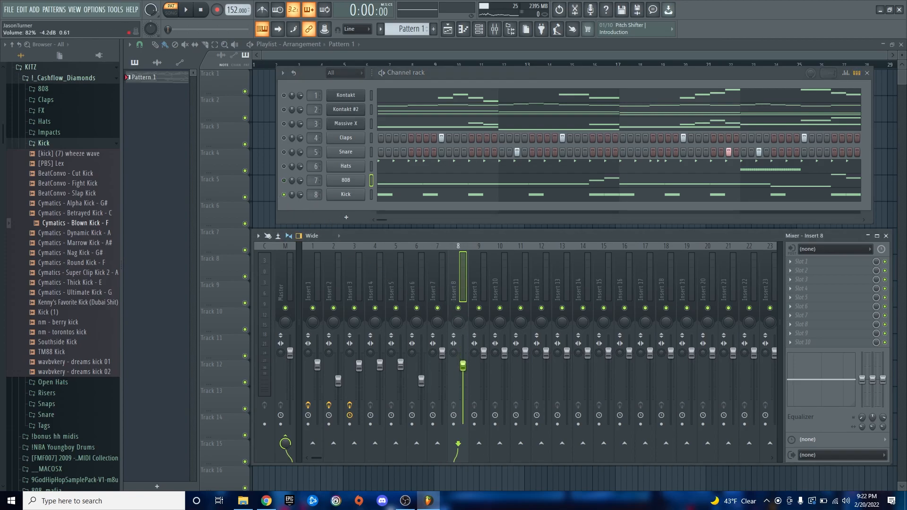
{"action": "key", "text": "space"}
{"action": "left_click", "coordinate": [284, 180]}
- Add Fruity Parametric EQ 2 to the 808's mixer track, adjust its level, and lower the track volume to 87%
{"action": "left_click", "coordinate": [432, 271]}
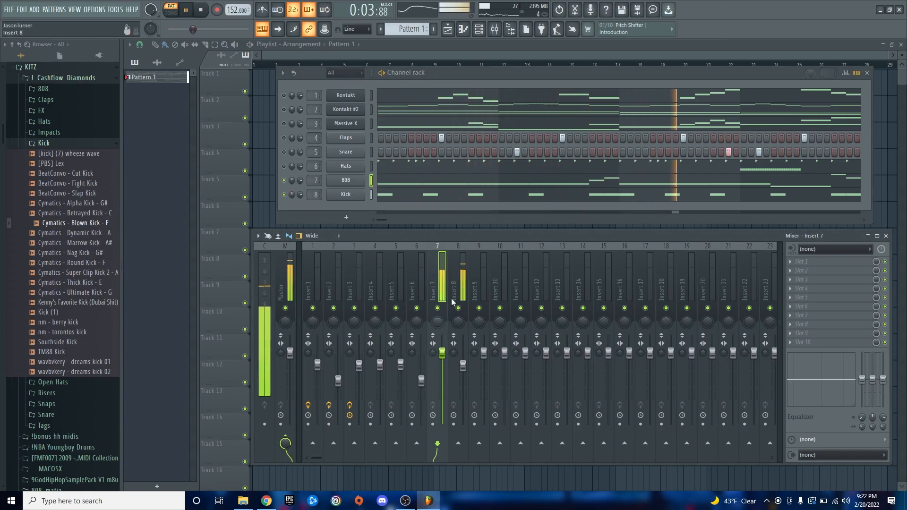
{"action": "left_click", "coordinate": [802, 262]}
{"action": "left_click", "coordinate": [581, 478]}
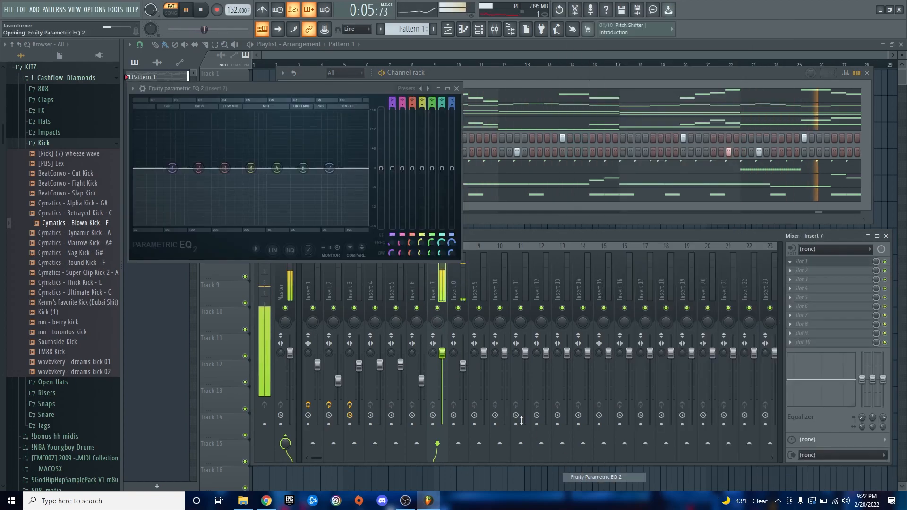
{"action": "left_click_drag", "start_coordinate": [381, 168], "coordinate": [381, 148]}
{"action": "key", "text": "Escape"}
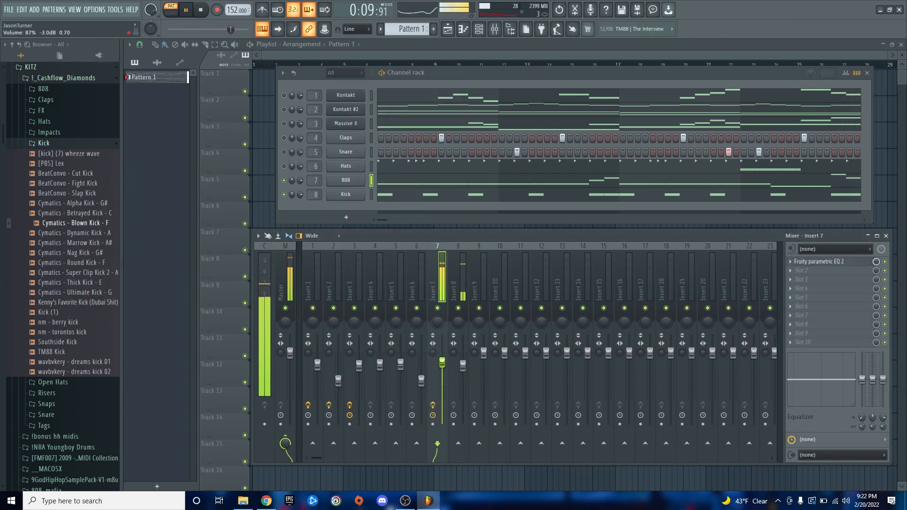
- Sidechain the kick's mixer track, Insert 8, to the 808's track, Insert 7
{"action": "left_click", "coordinate": [453, 318]}
{"action": "right_click", "coordinate": [438, 443]}
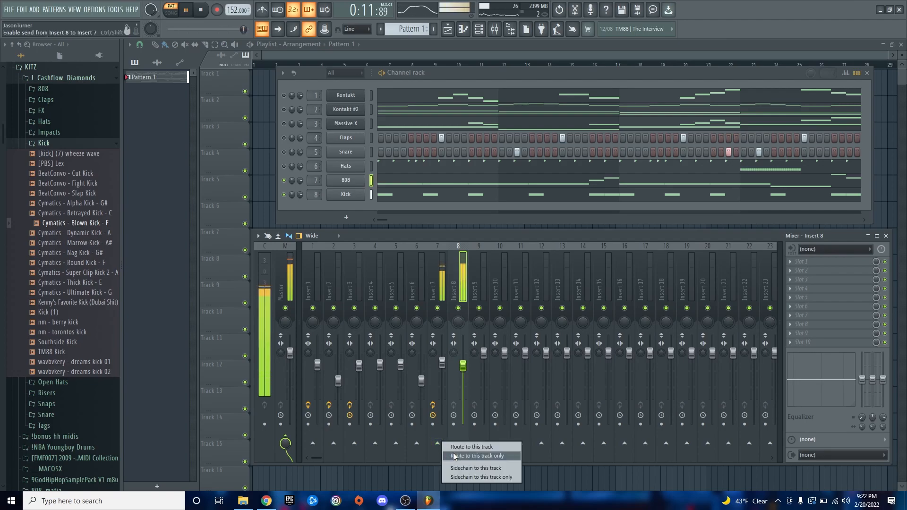
{"action": "left_click", "coordinate": [468, 471]}
- Load Fruity Limiter in the second effect slot of the 808's mixer track and show its compressor settings
{"action": "left_click", "coordinate": [437, 284]}
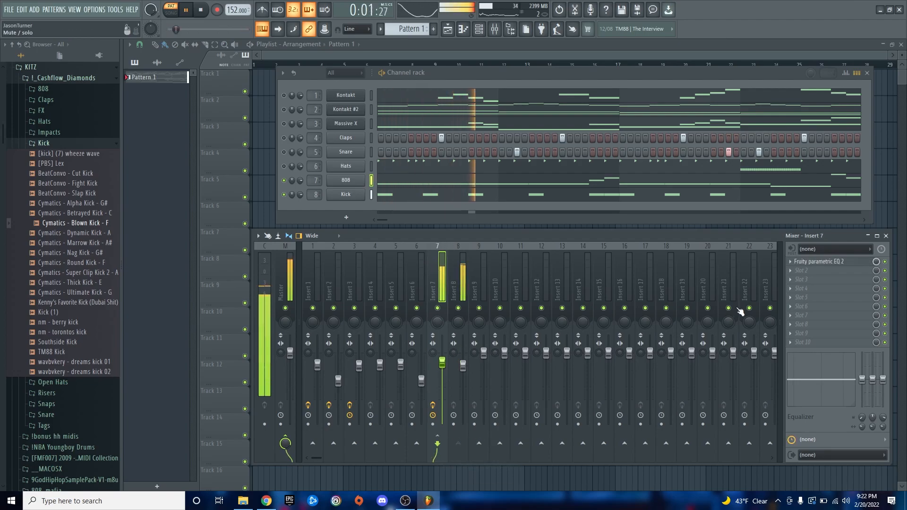
{"action": "left_click", "coordinate": [790, 272]}
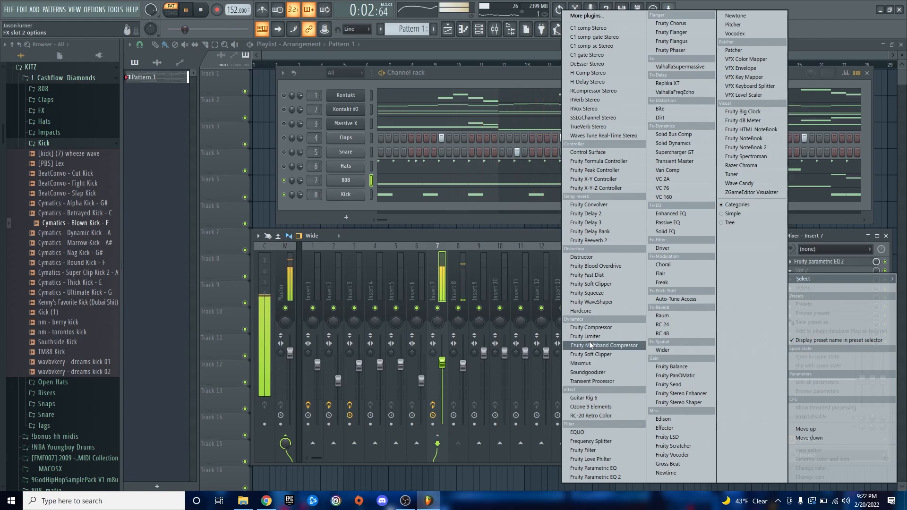
{"action": "left_click", "coordinate": [582, 336]}
{"action": "left_click", "coordinate": [224, 241]}
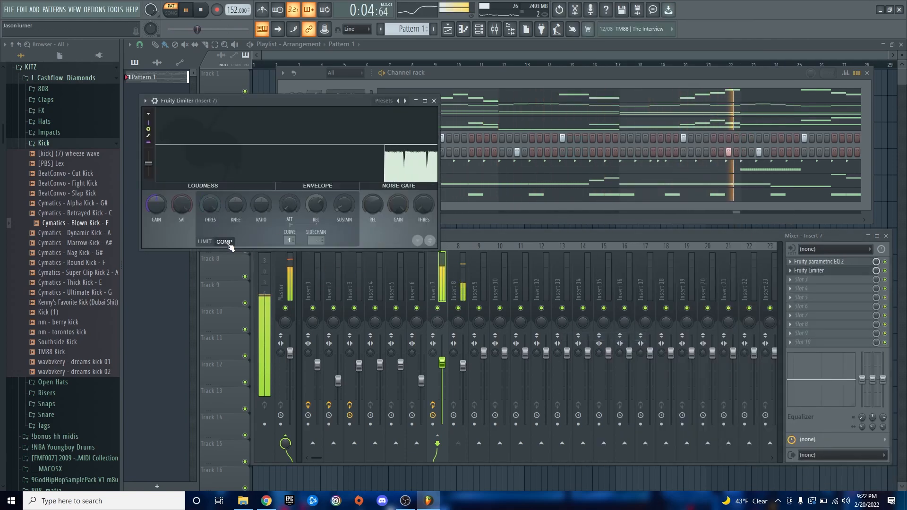
- Compress the 808 in Fruity Limiter by lowering the threshold, raising the ratio and setting the release to about 51 ms
{"action": "left_click_drag", "start_coordinate": [210, 204], "coordinate": [210, 222]}
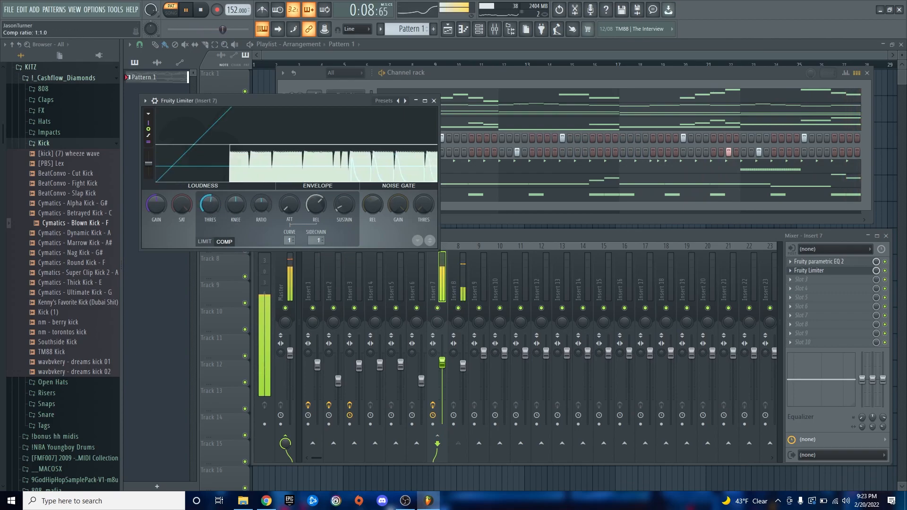
{"action": "left_click_drag", "start_coordinate": [315, 204], "coordinate": [316, 207]}
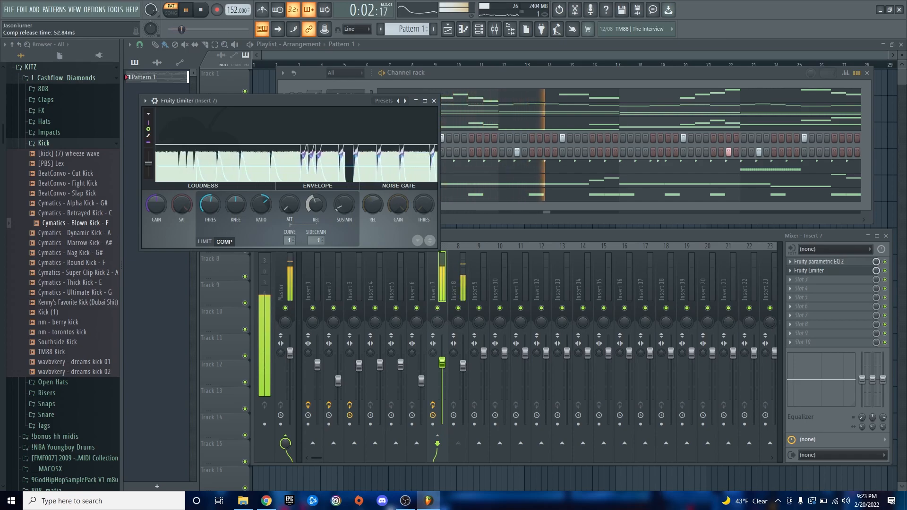
{"action": "left_click_drag", "start_coordinate": [210, 204], "coordinate": [209, 199]}
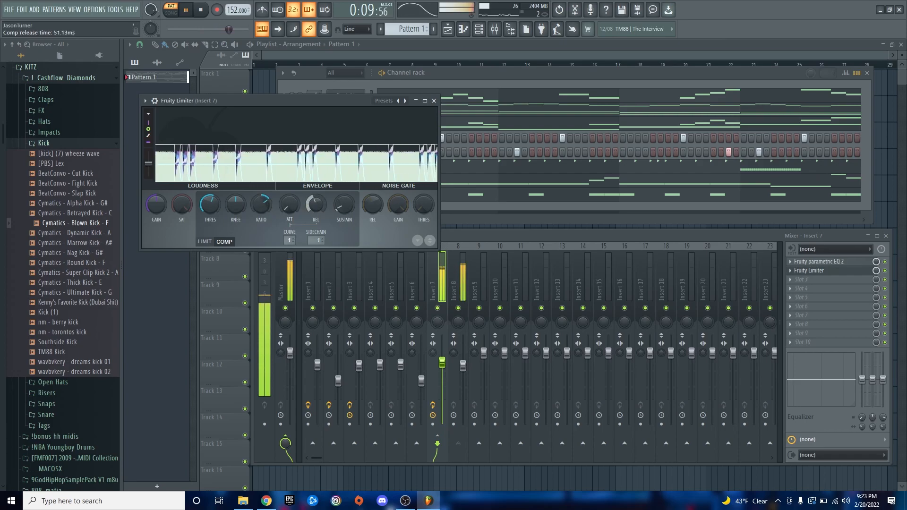
{"action": "left_click", "coordinate": [433, 101]}
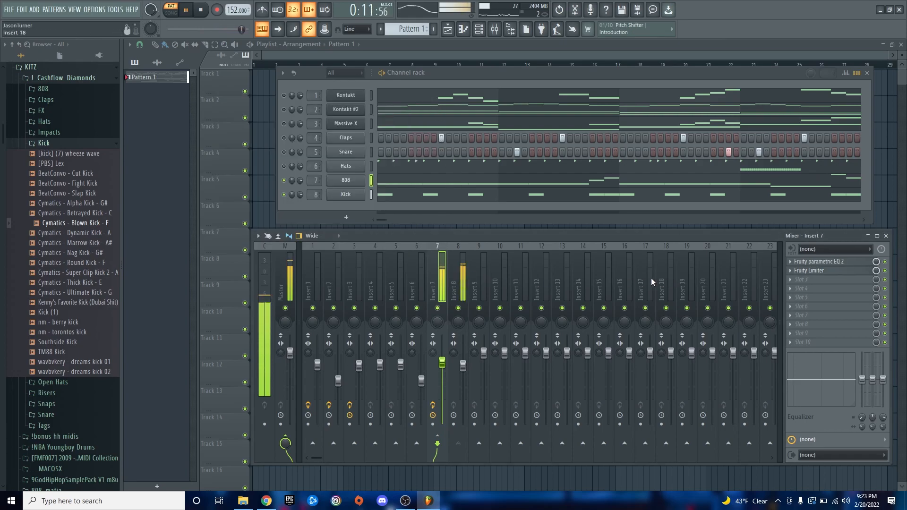
- Delete the four kick notes at the end of bar 8 in the piano roll and play the result from bar 7
{"action": "left_click", "coordinate": [372, 194]}
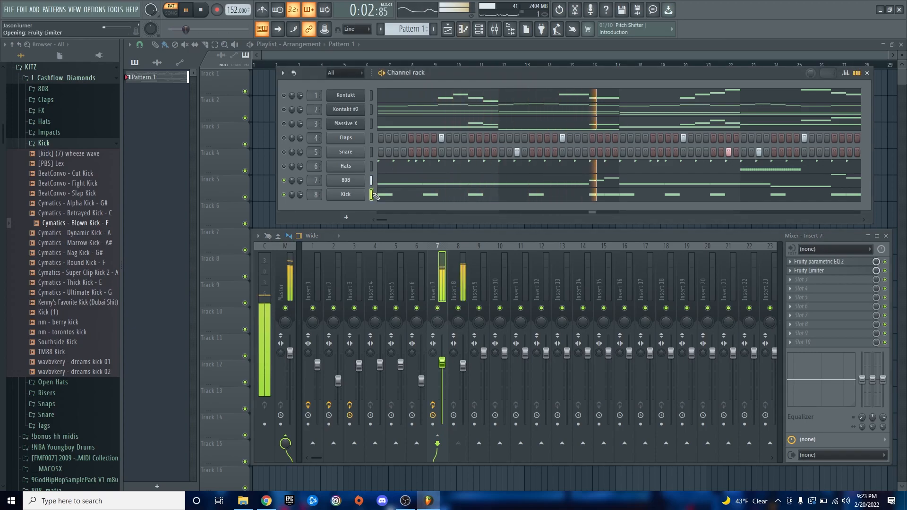
{"action": "left_click", "coordinate": [381, 194]}
{"action": "right_click", "coordinate": [540, 281]}
{"action": "right_click", "coordinate": [554, 282]}
{"action": "right_click", "coordinate": [570, 281]}
{"action": "right_click", "coordinate": [585, 282]}
{"action": "key", "text": "space"}
{"action": "left_click", "coordinate": [358, 93]}
{"action": "key", "text": "space"}
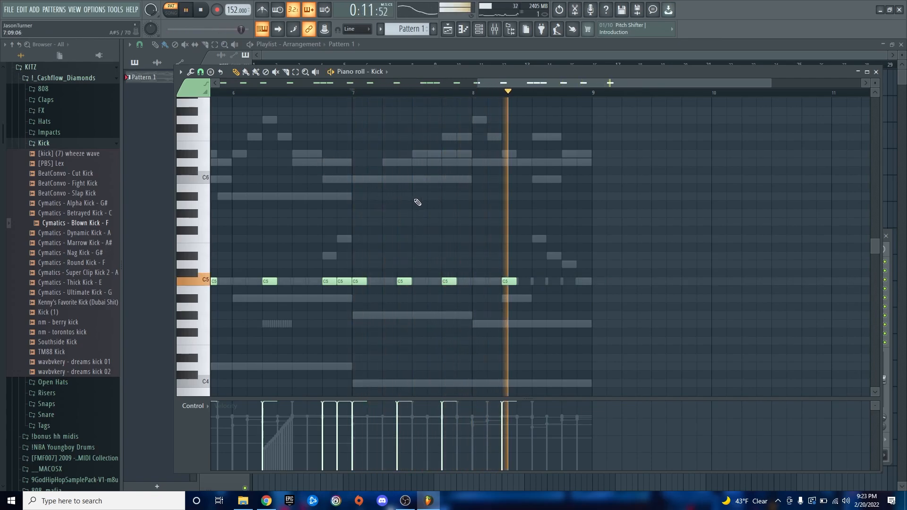
{"action": "key", "text": "space"}
- Delete the second kick note in bar 1 and play the pattern from the start
{"action": "scroll", "coordinate": [619, 236], "scroll_direction": "down", "scroll_amount": 5}
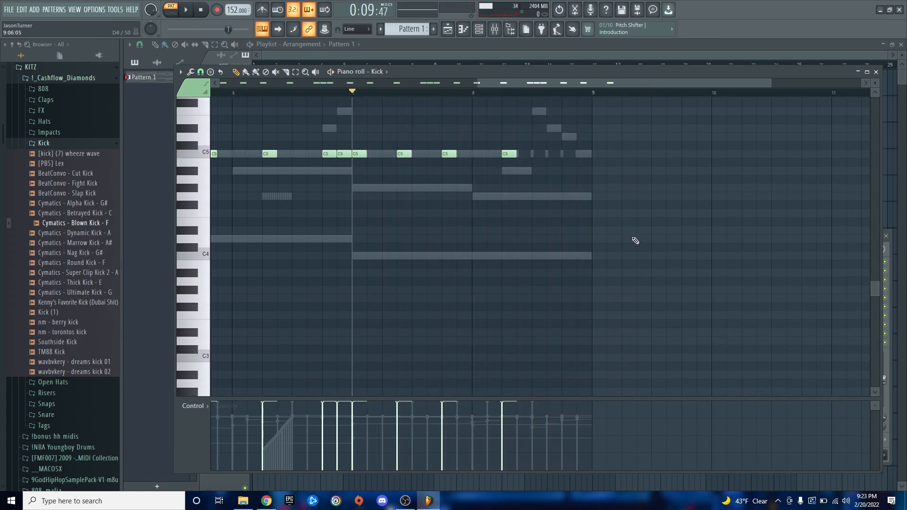
{"action": "scroll", "coordinate": [634, 250], "scroll_direction": "down", "scroll_amount": 4}
{"action": "scroll", "coordinate": [321, 243], "scroll_direction": "up", "scroll_amount": 4}
{"action": "left_click_drag", "start_coordinate": [220, 94], "coordinate": [212, 94]}
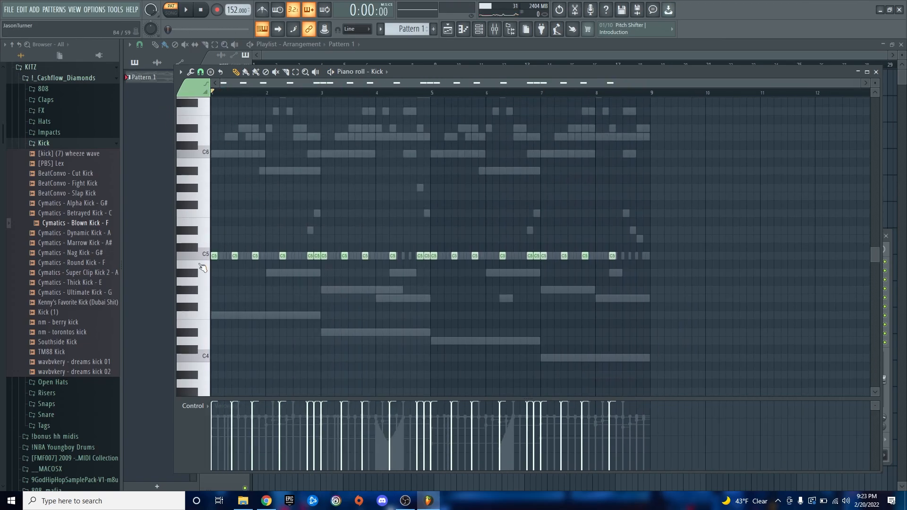
{"action": "key", "text": "space"}
{"action": "scroll", "coordinate": [226, 297], "scroll_direction": "up", "scroll_amount": 4}
{"action": "right_click", "coordinate": [243, 256]}
{"action": "key", "text": "space"}
{"action": "key", "text": "space"}
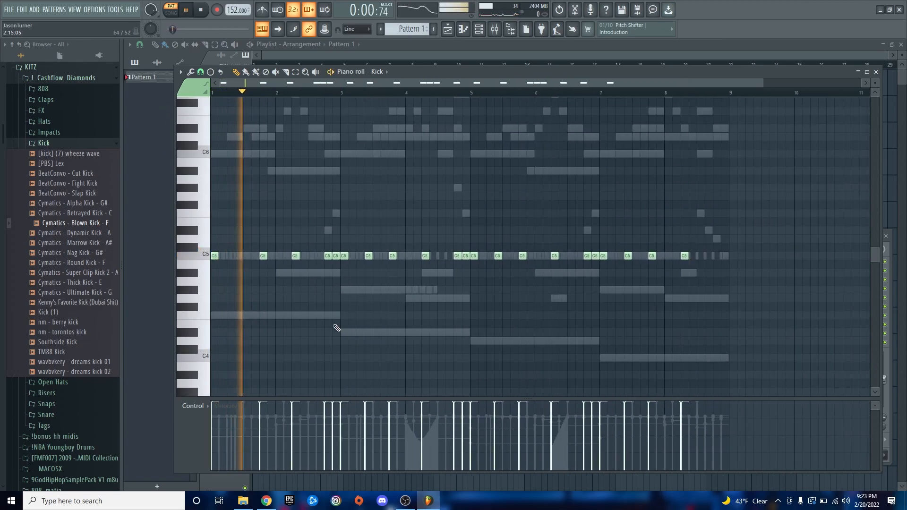
- Thin out the kick by deleting two notes in bar 3, one in bar 6 and one in bar 7, and close the piano roll
{"action": "scroll", "coordinate": [359, 321], "scroll_direction": "down", "scroll_amount": 3}
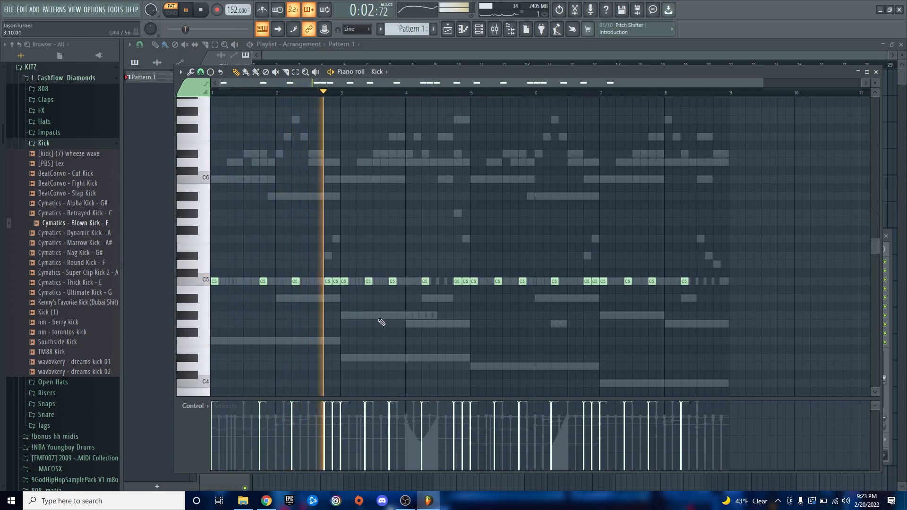
{"action": "right_click", "coordinate": [368, 281]}
{"action": "right_click", "coordinate": [399, 281]}
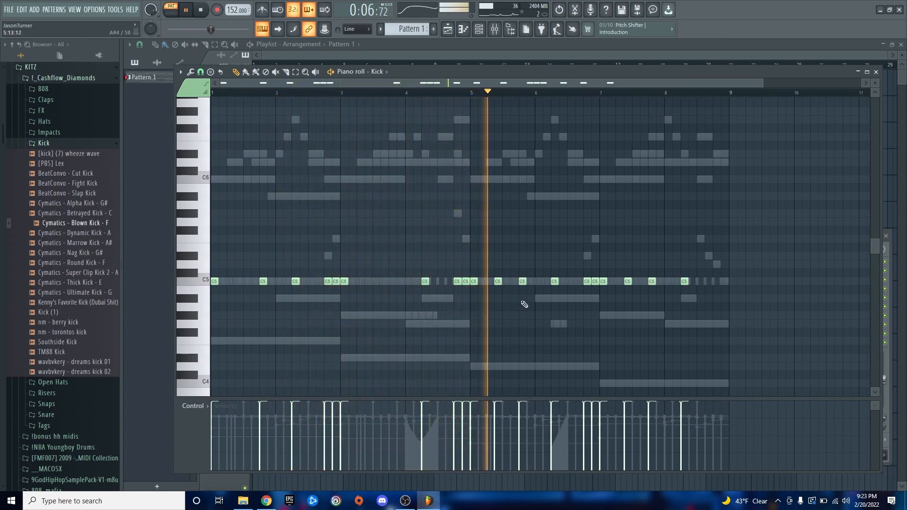
{"action": "right_click", "coordinate": [555, 281]}
{"action": "scroll", "coordinate": [631, 325], "scroll_direction": "up", "scroll_amount": 3, "text": "ctrl"}
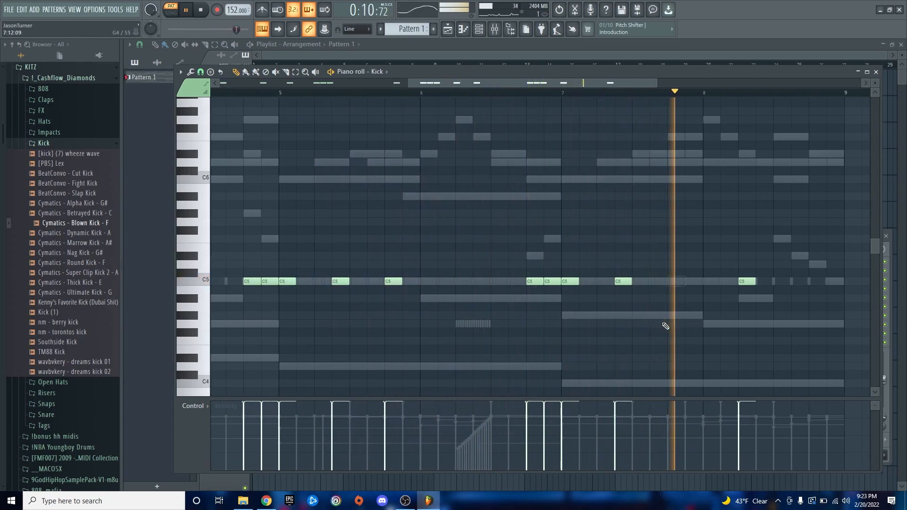
{"action": "scroll", "coordinate": [671, 322], "scroll_direction": "down", "scroll_amount": 3, "text": "ctrl"}
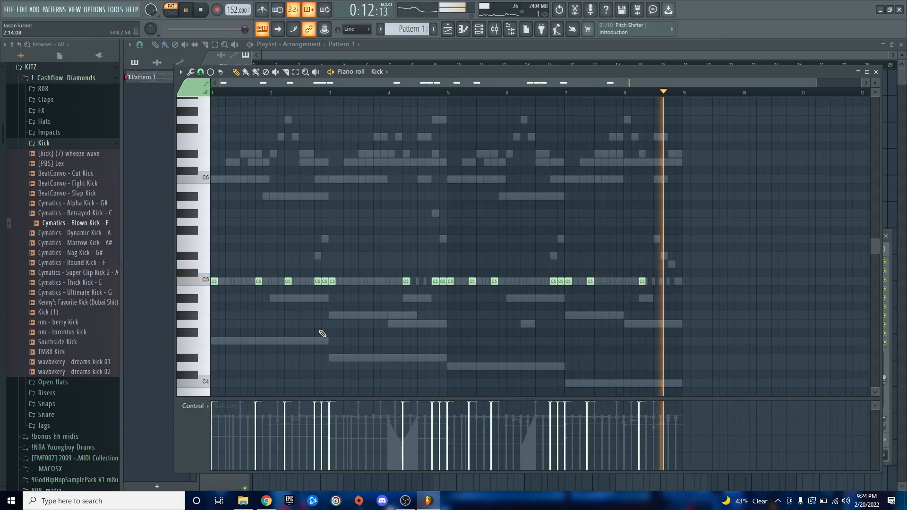
{"action": "key", "text": "space"}
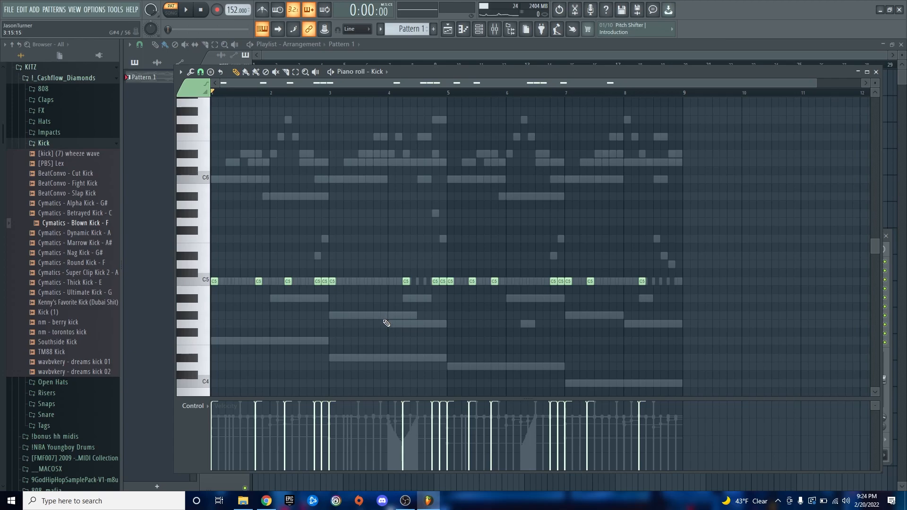
{"action": "key", "text": "Escape"}
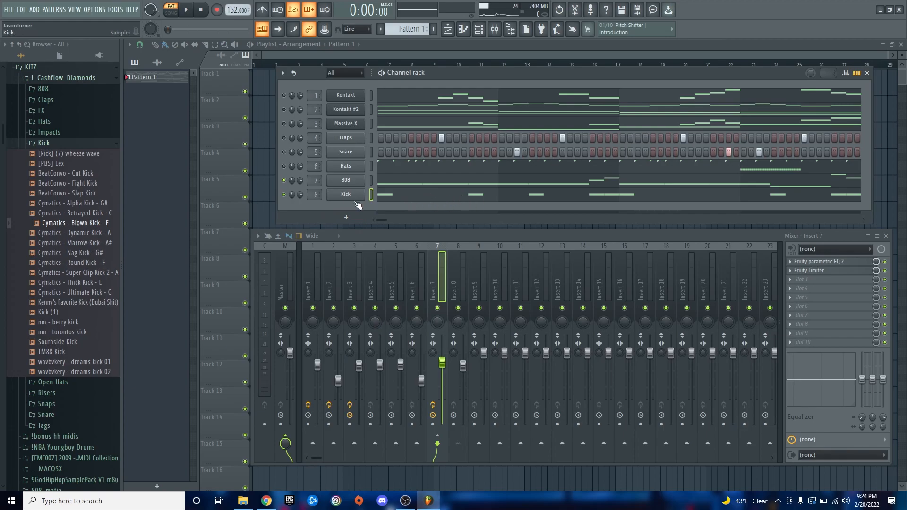
- Check the 808's notes in its piano roll
{"action": "right_click", "coordinate": [348, 185]}
{"action": "left_click", "coordinate": [371, 180]}
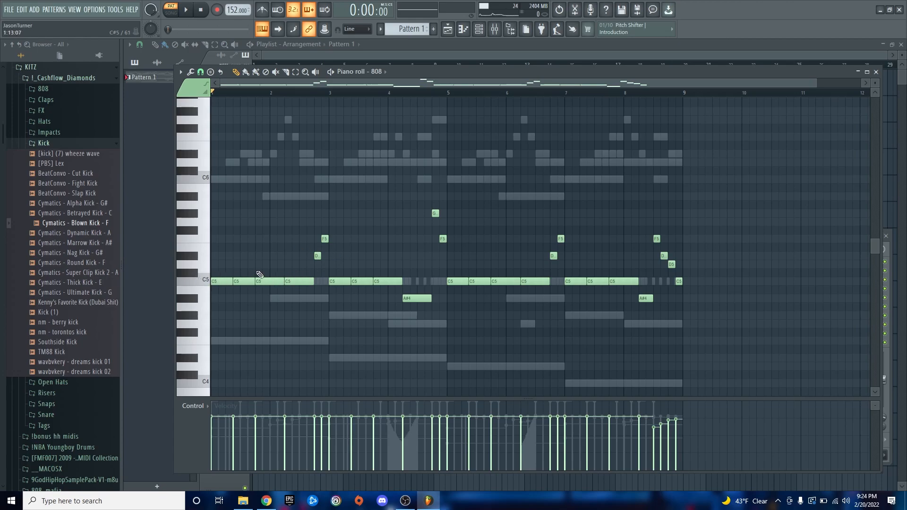
{"action": "key", "text": "F7"}
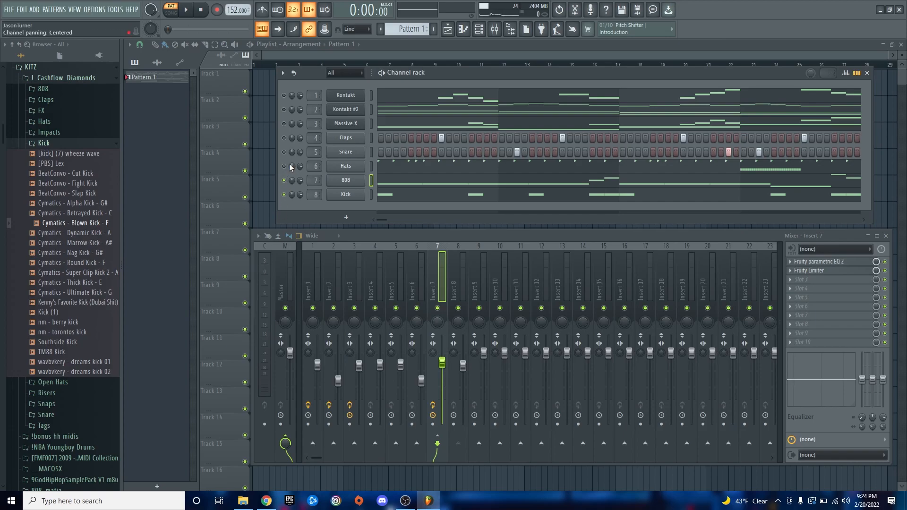
- Unmute the Claps, Snare and Hats channels, play them with the 808 and kick, and select the hats' mixer track
{"action": "left_click", "coordinate": [284, 139]}
{"action": "left_click", "coordinate": [284, 153]}
{"action": "key", "text": "space"}
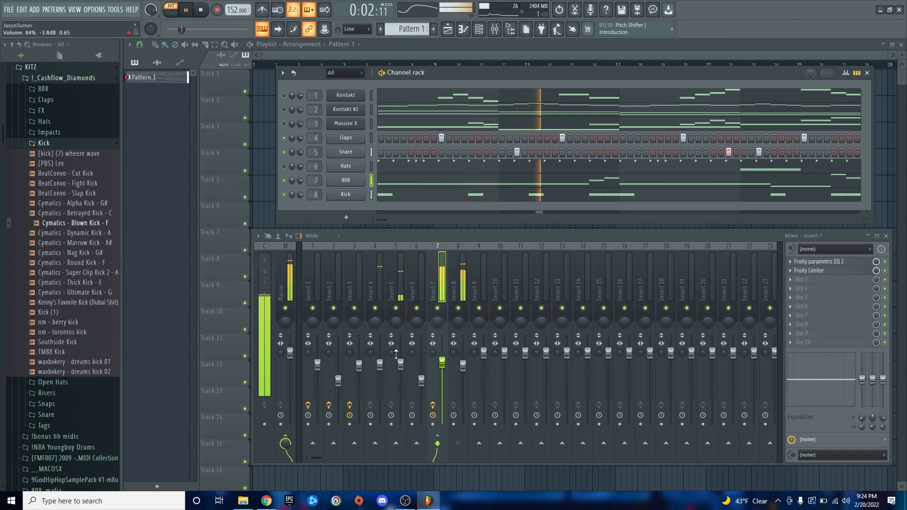
{"action": "left_click", "coordinate": [421, 381]}
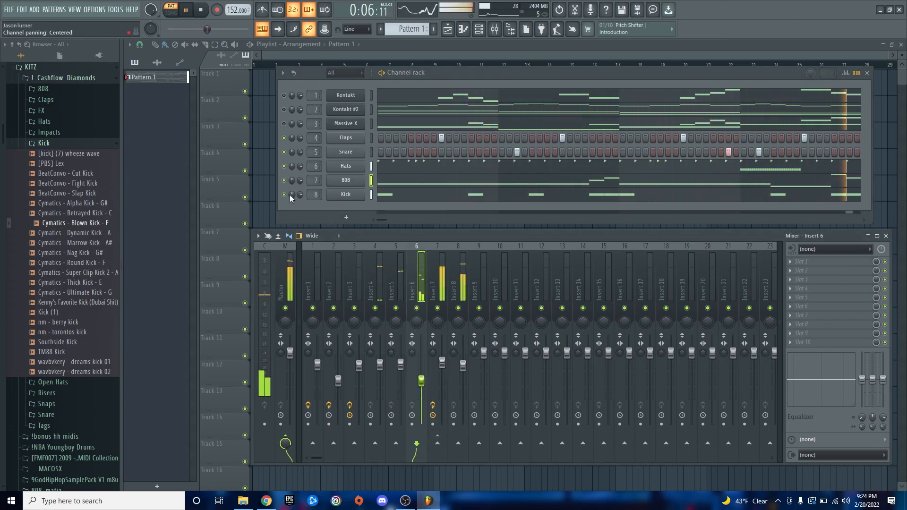
- Bring the melody channels back into the playback and slightly lower the mixer volume of Massive X, Insert 3
{"action": "left_click", "coordinate": [284, 109]}
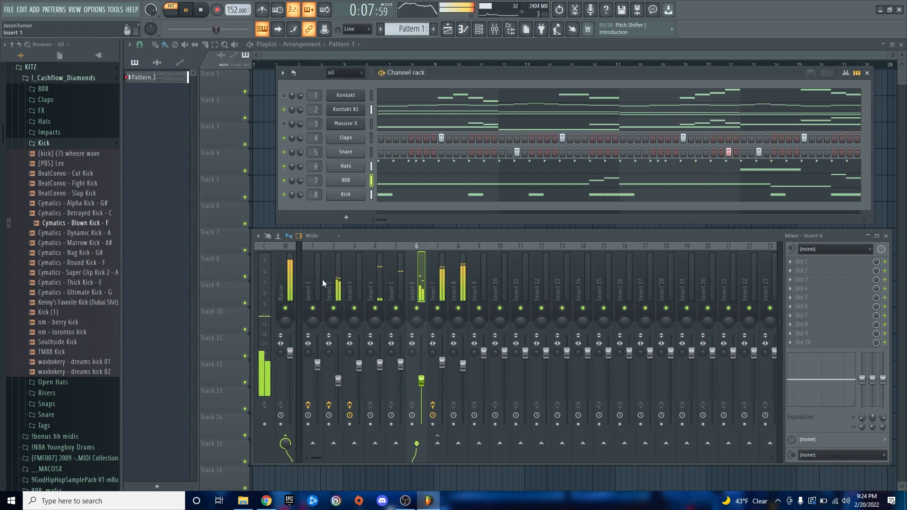
{"action": "left_click", "coordinate": [339, 381]}
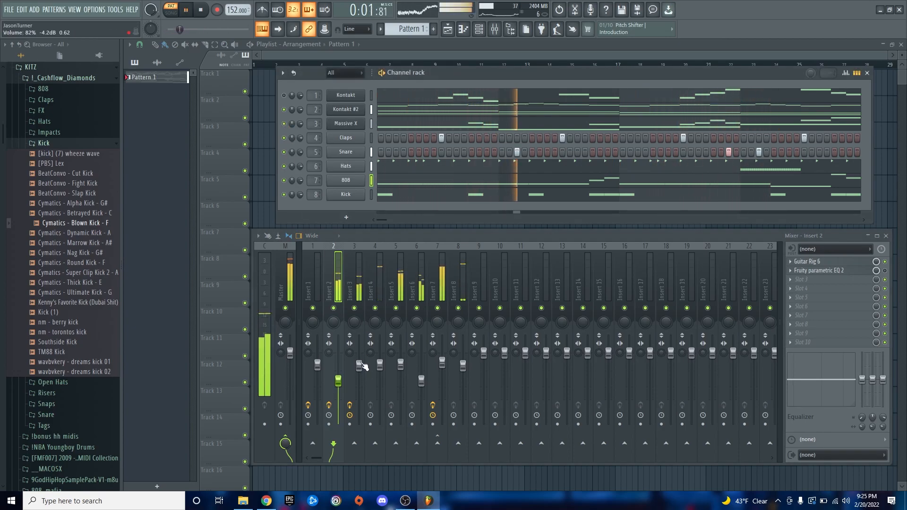
{"action": "left_click_drag", "start_coordinate": [359, 364], "coordinate": [359, 370]}
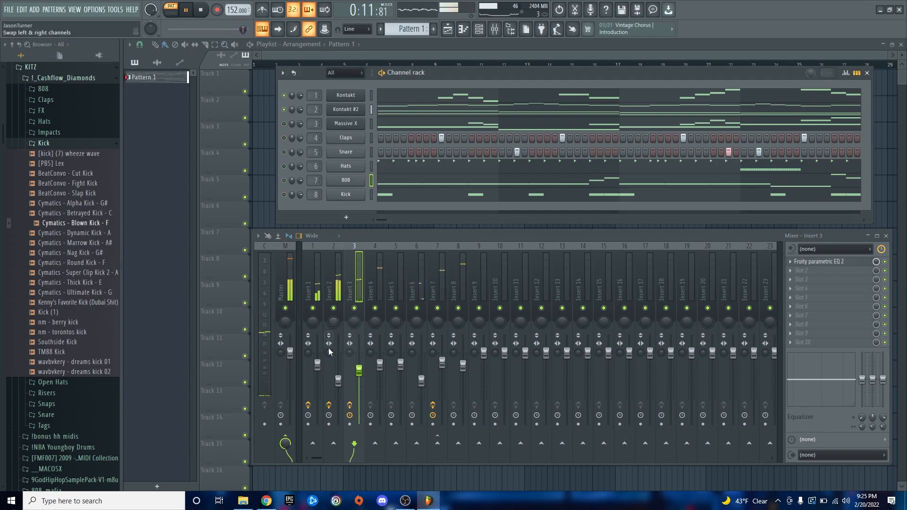
{"action": "left_click", "coordinate": [317, 364]}
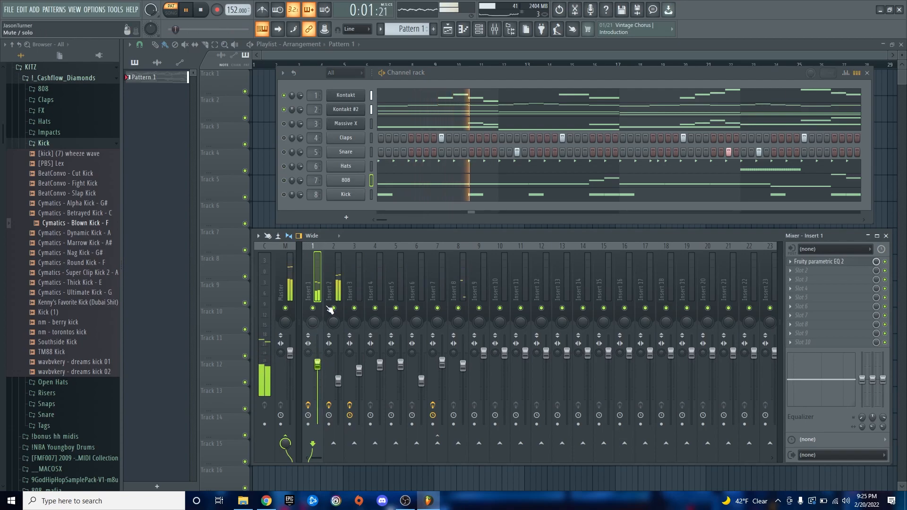
{"action": "key", "text": "space"}
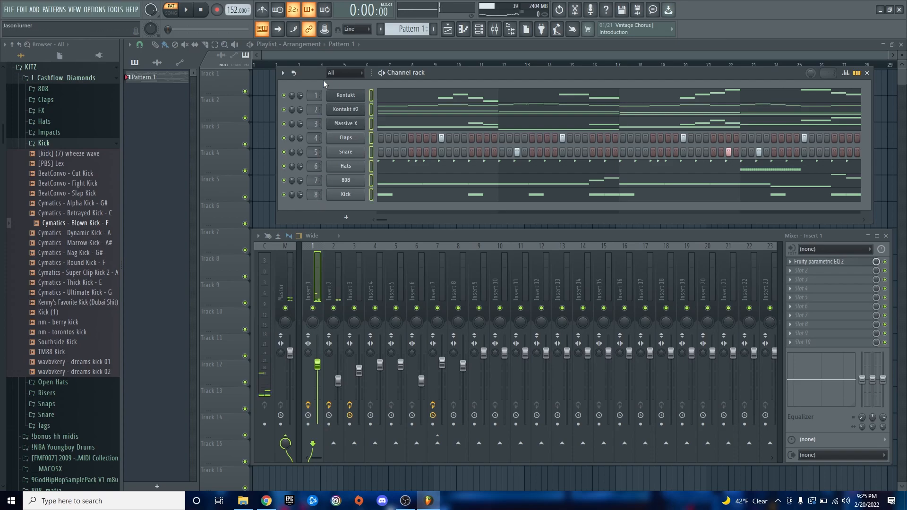
- Color all eight channels blue with the gradient editor and apply their names and colors to mixer tracks 1 to 8
{"action": "left_click", "coordinate": [282, 73]}
{"action": "mouse_move", "coordinate": [331, 163]}
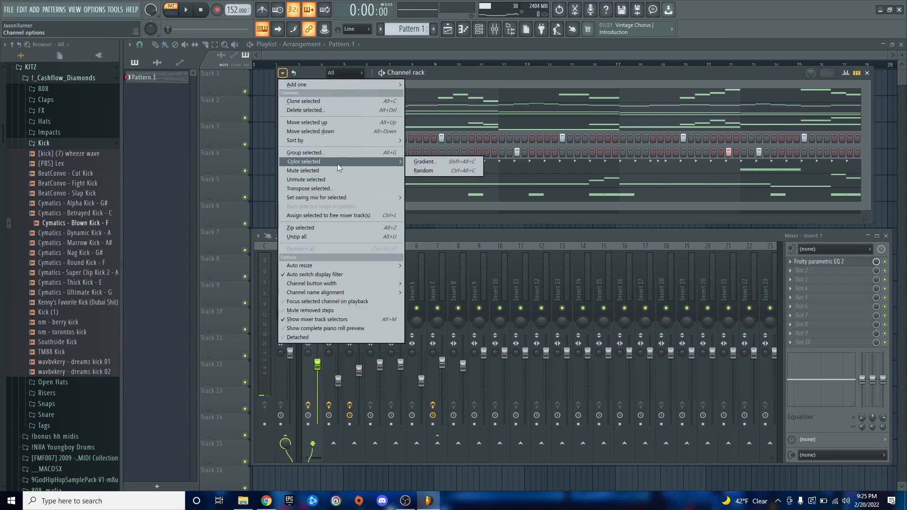
{"action": "left_click", "coordinate": [419, 162]}
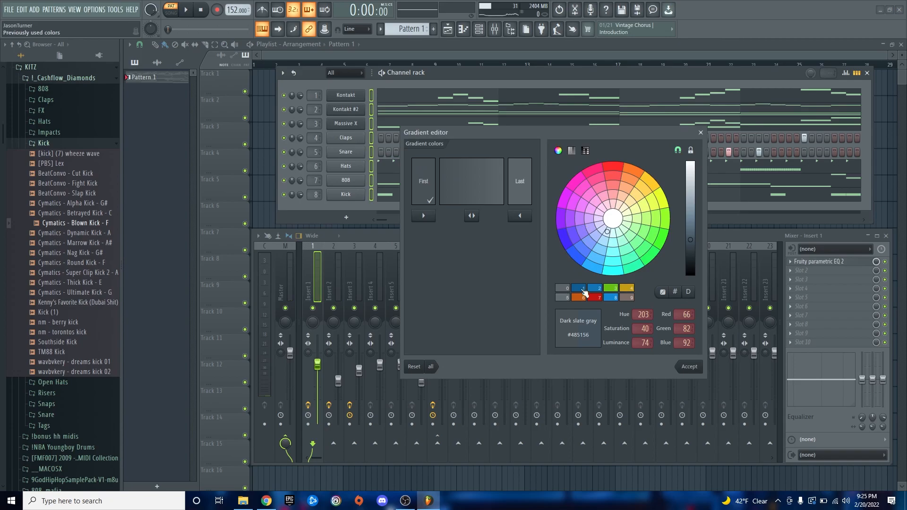
{"action": "left_click", "coordinate": [592, 268]}
{"action": "left_click", "coordinate": [522, 192]}
{"action": "left_click", "coordinate": [592, 268]}
{"action": "key", "text": "Return"}
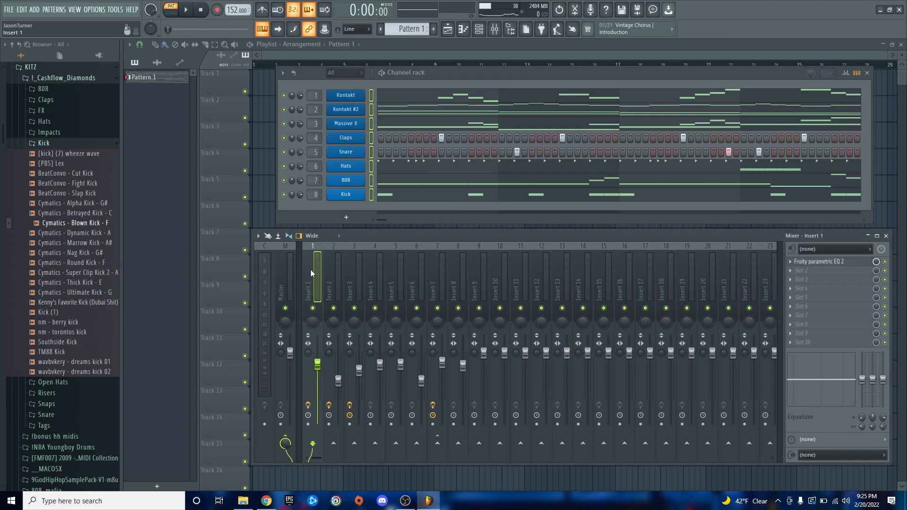
{"action": "key", "text": "ctrl+shift+l"}
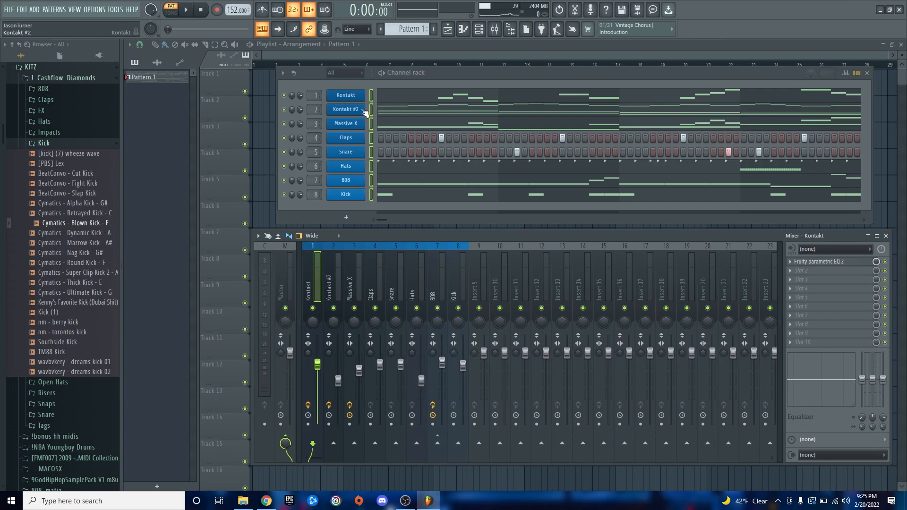
- Split Pattern 1 by channel into separate patterns and clear the view down to the playlist
{"action": "left_click", "coordinate": [380, 30]}
{"action": "left_click", "coordinate": [447, 179]}
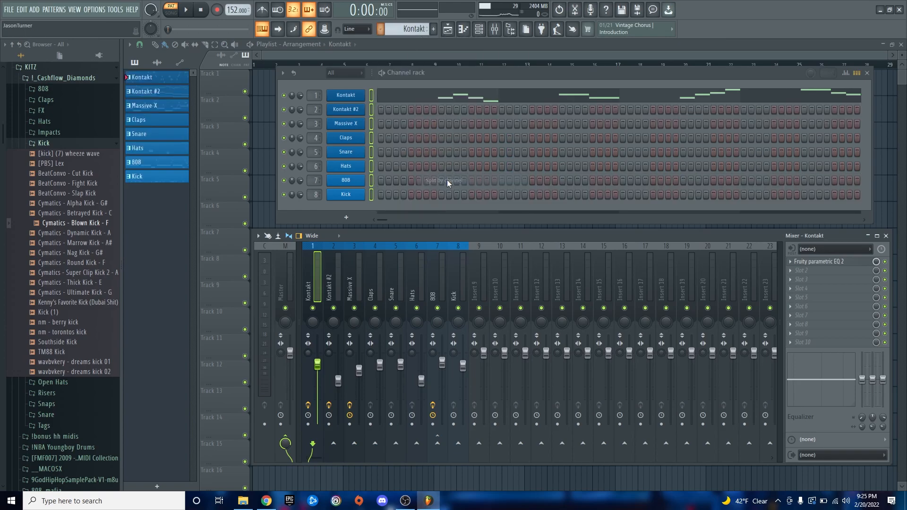
{"action": "key", "text": "F12"}
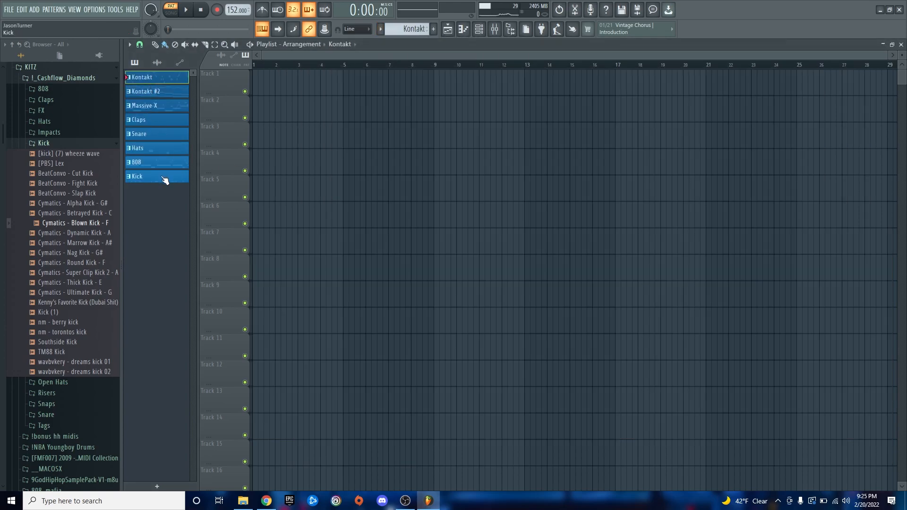
- Place all eight patterns on playlist tracks 1 to 8 and duplicate the eight-bar block three times, filling 32 bars
{"action": "left_click_drag", "start_coordinate": [153, 182], "coordinate": [224, 83]}
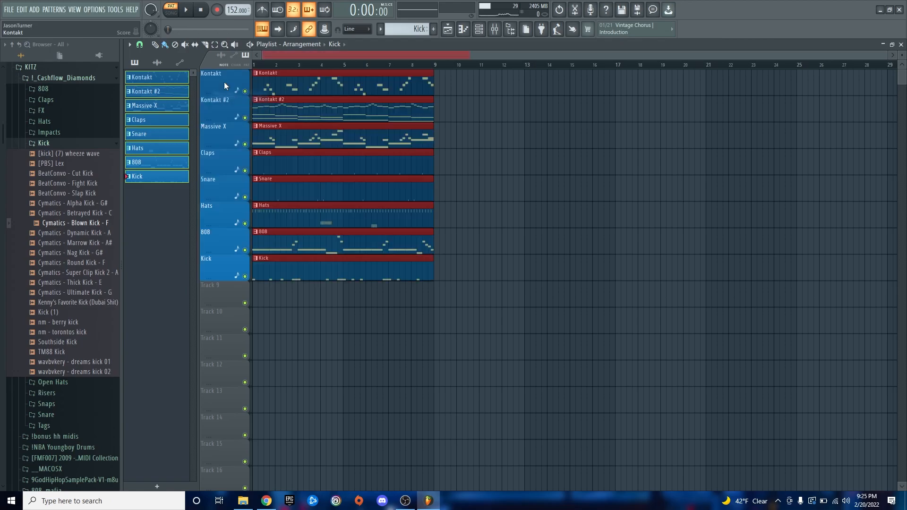
{"action": "key", "text": "ctrl+b"}
{"action": "key", "text": "ctrl+b"}
{"action": "key", "text": "ctrl+b"}
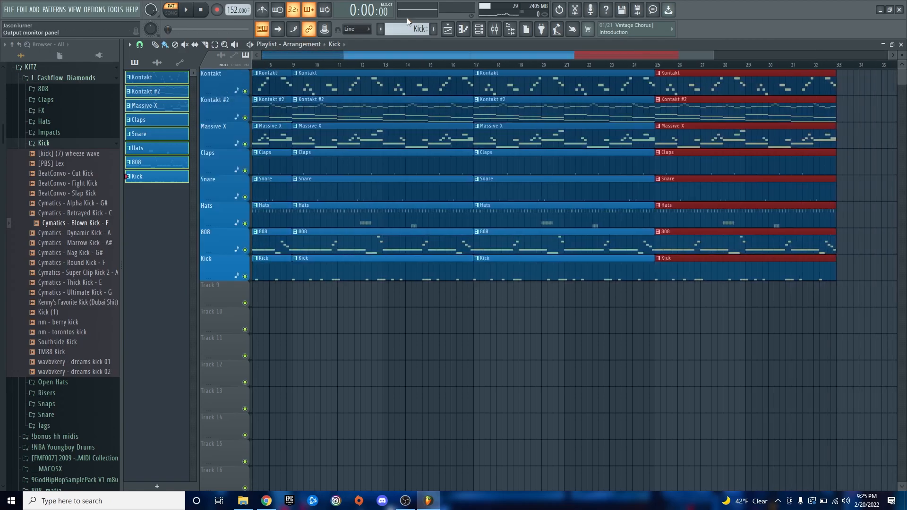
- Move the song position to bar 9 and delete the Massive X clip that spans bars 9 to 16
{"action": "left_click_drag", "start_coordinate": [572, 58], "coordinate": [618, 72]}
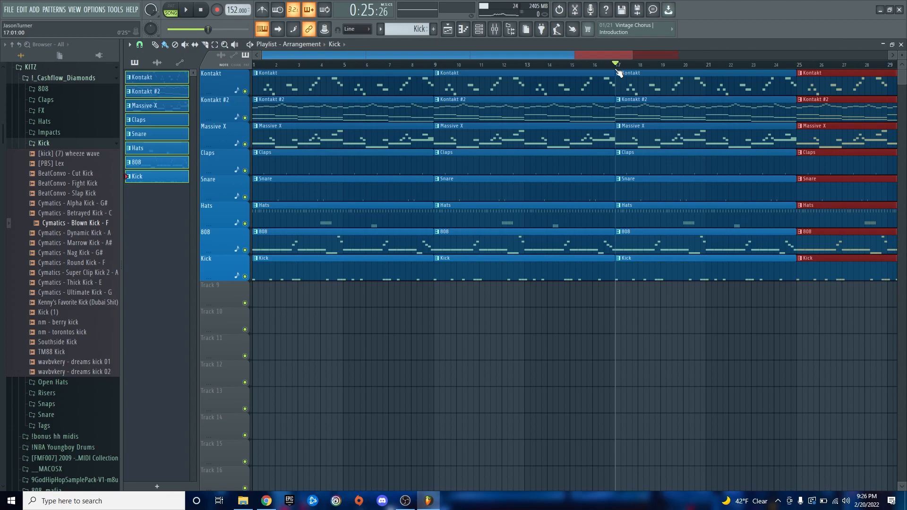
{"action": "left_click_drag", "start_coordinate": [617, 71], "coordinate": [435, 70]}
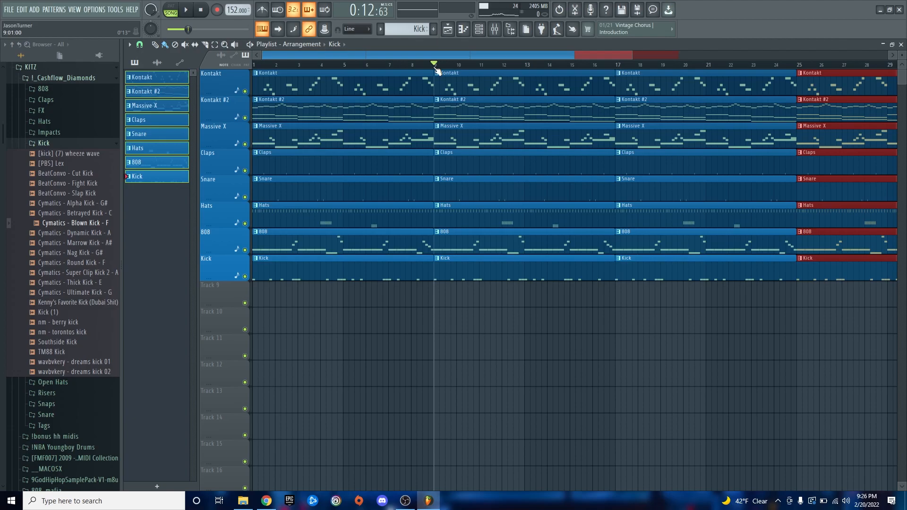
{"action": "mouse_move", "coordinate": [435, 70]}
{"action": "left_mouse_down"}
{"action": "mouse_move", "coordinate": [628, 71]}
{"action": "mouse_move", "coordinate": [434, 70]}
{"action": "left_mouse_up"}
{"action": "right_click", "coordinate": [563, 139]}
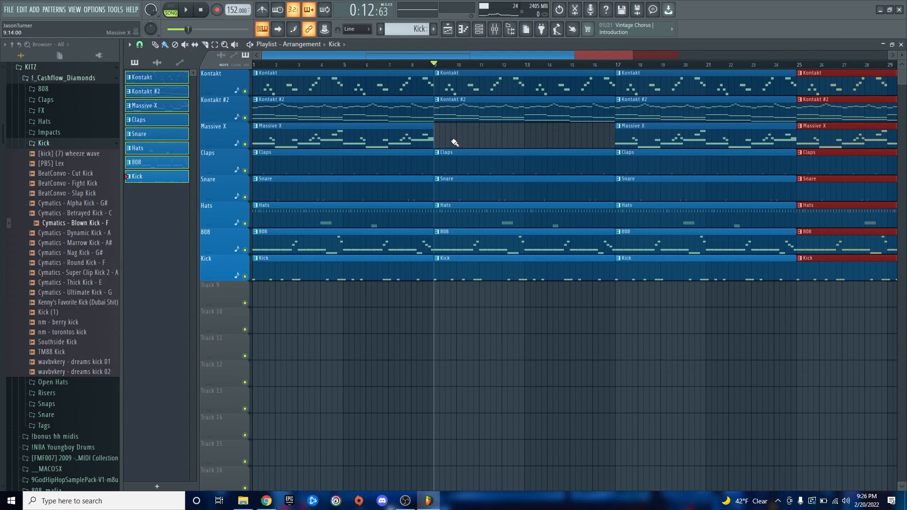
- Return the song position to bar 1 and delete the Kontakt, 808 and Kick clips spanning bars 1 to 8
{"action": "left_click", "coordinate": [254, 66]}
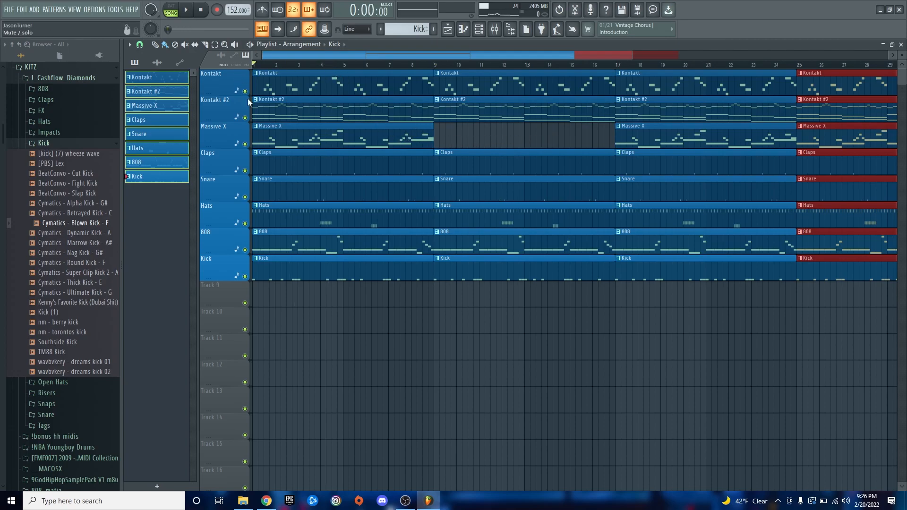
{"action": "right_click", "coordinate": [293, 81]}
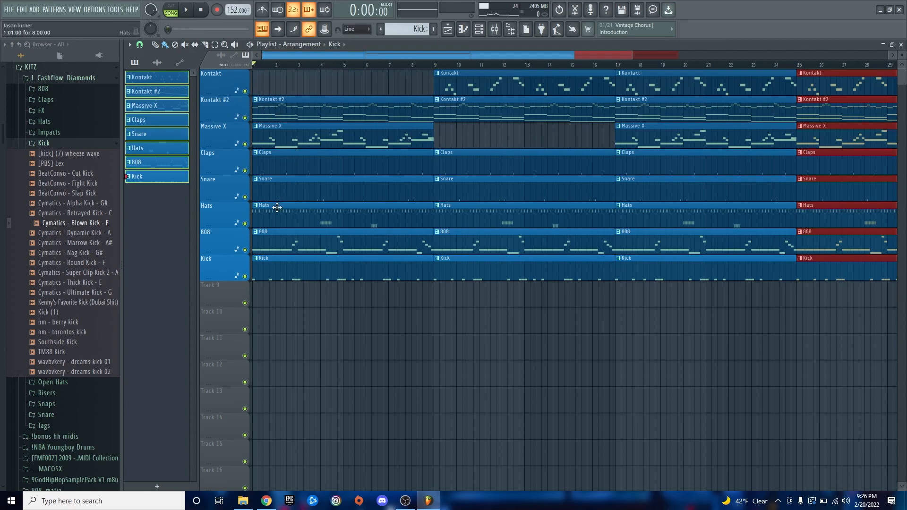
{"action": "right_click", "coordinate": [309, 280]}
{"action": "right_click", "coordinate": [300, 242]}
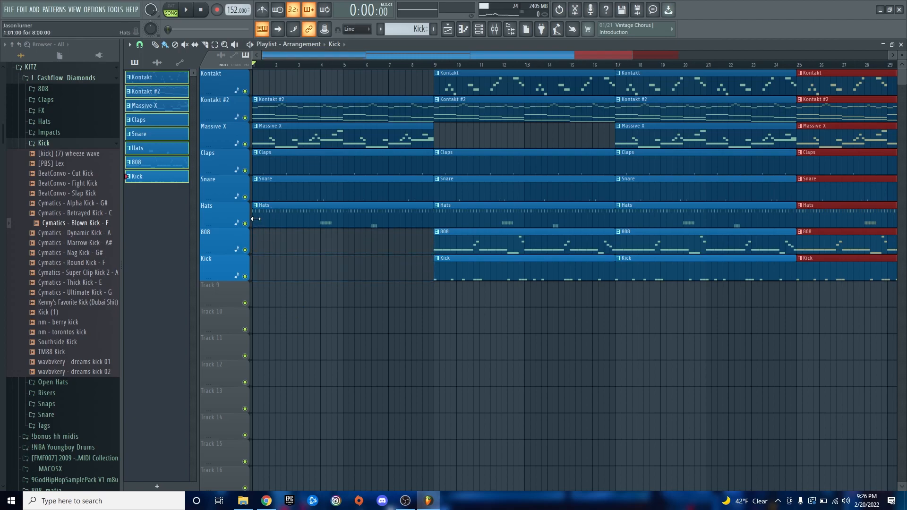
- Trim the first Hats clip to start at bar 7 and the first Claps and Snare clips to start at bar 5
{"action": "left_click_drag", "start_coordinate": [256, 218], "coordinate": [389, 221]}
{"action": "left_click_drag", "start_coordinate": [271, 219], "coordinate": [347, 188]}
{"action": "left_click", "coordinate": [279, 172], "text": "ctrl+shift"}
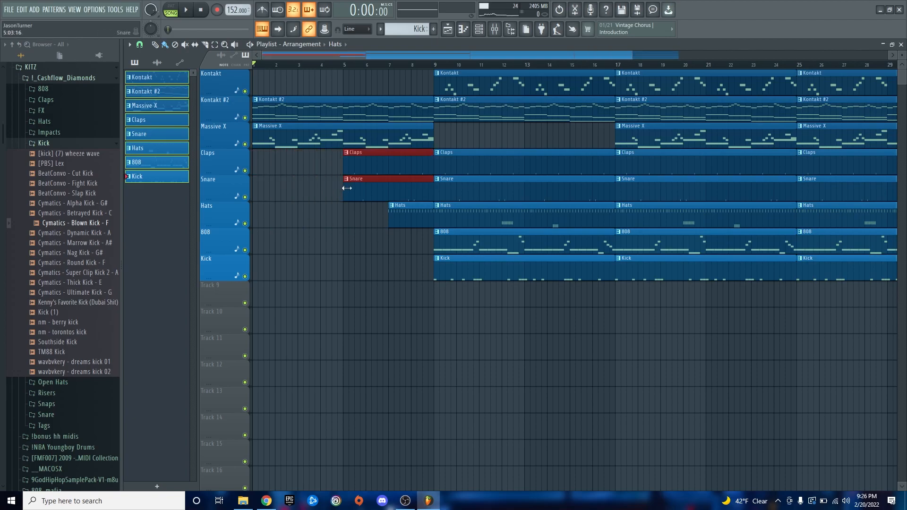
{"action": "left_click", "coordinate": [348, 207], "text": "ctrl"}
- Play the intro and shorten the first Hats clip so it ends halfway through bar 8, leaving a gap before bar 9
{"action": "key", "text": "space"}
{"action": "scroll", "coordinate": [364, 255], "scroll_direction": "up", "scroll_amount": 2}
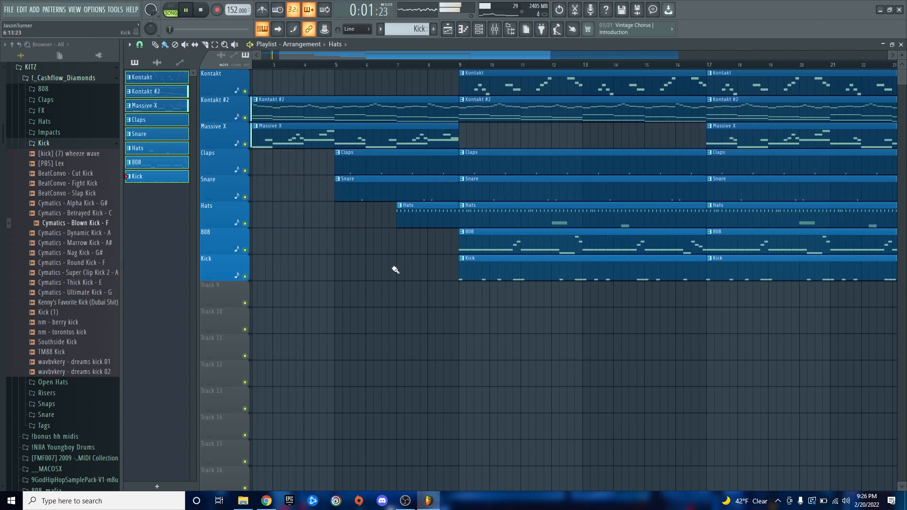
{"action": "scroll", "coordinate": [412, 269], "scroll_direction": "up", "scroll_amount": 1}
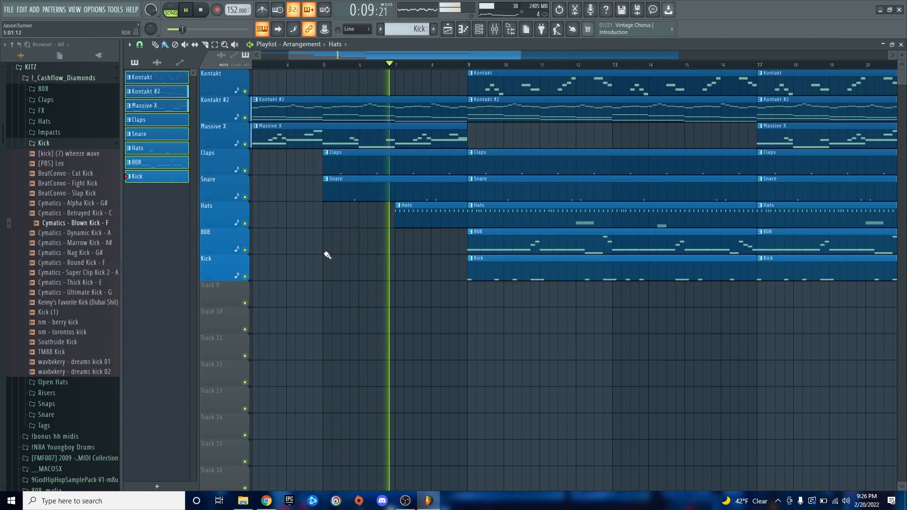
{"action": "scroll", "coordinate": [447, 255], "scroll_direction": "up", "scroll_amount": 2}
{"action": "left_click_drag", "start_coordinate": [485, 223], "coordinate": [458, 223]}
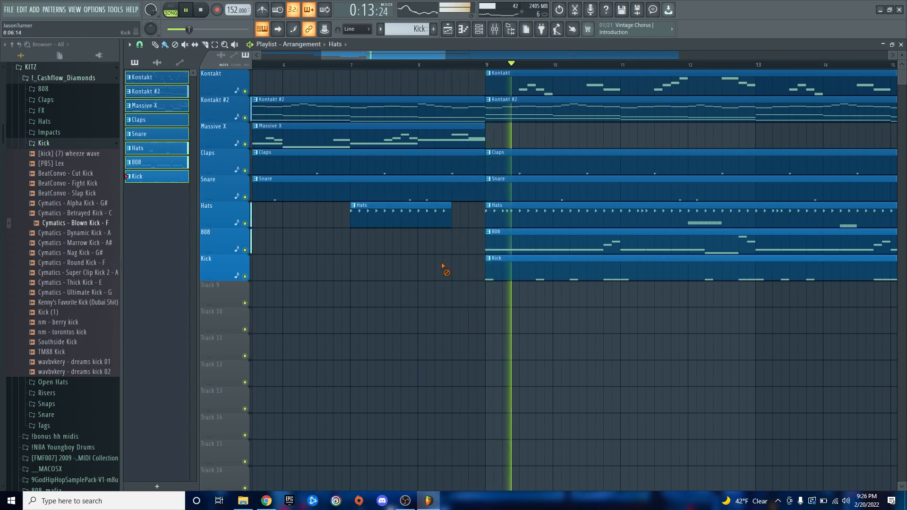
{"action": "key", "text": "space"}
{"action": "key", "text": "space"}
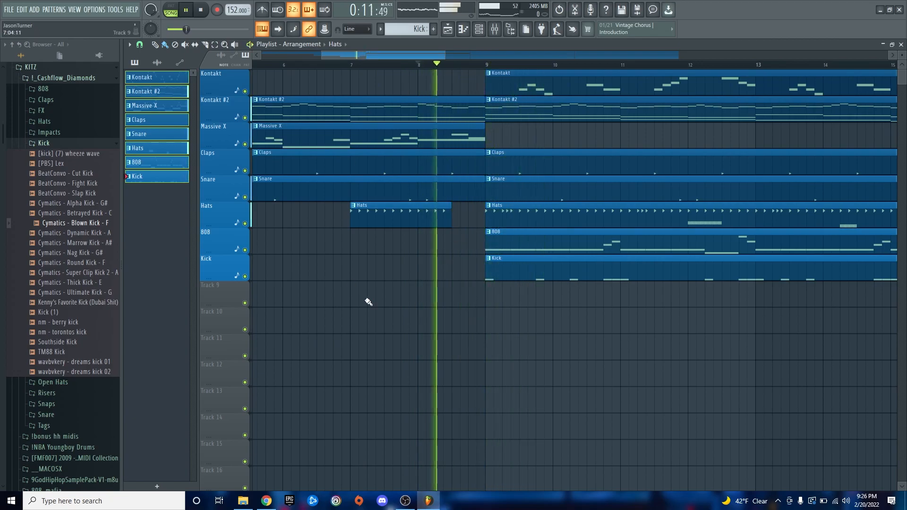
- Delete the Kontakt clip in bars 9 to 16 and the Massive X clip in bars 17 to 24 during playback
{"action": "scroll", "coordinate": [352, 318], "scroll_direction": "down", "scroll_amount": 2}
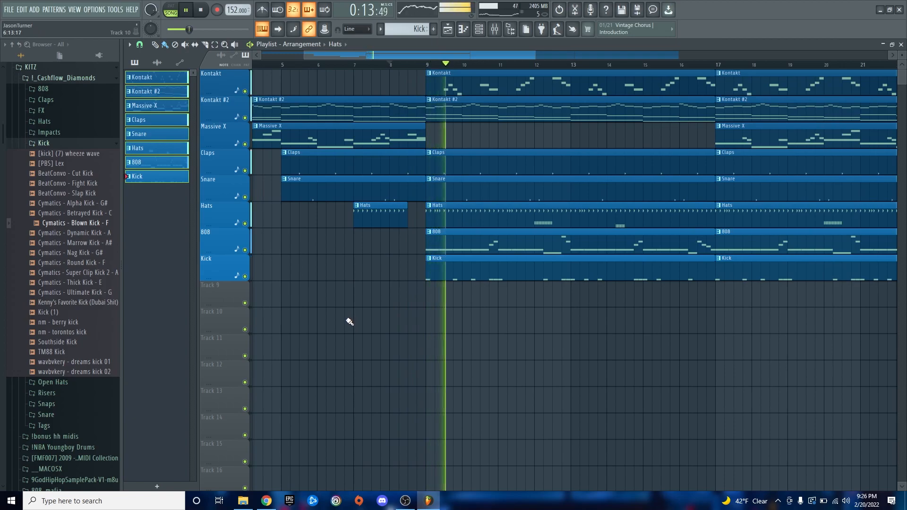
{"action": "scroll", "coordinate": [352, 305], "scroll_direction": "down", "scroll_amount": 2}
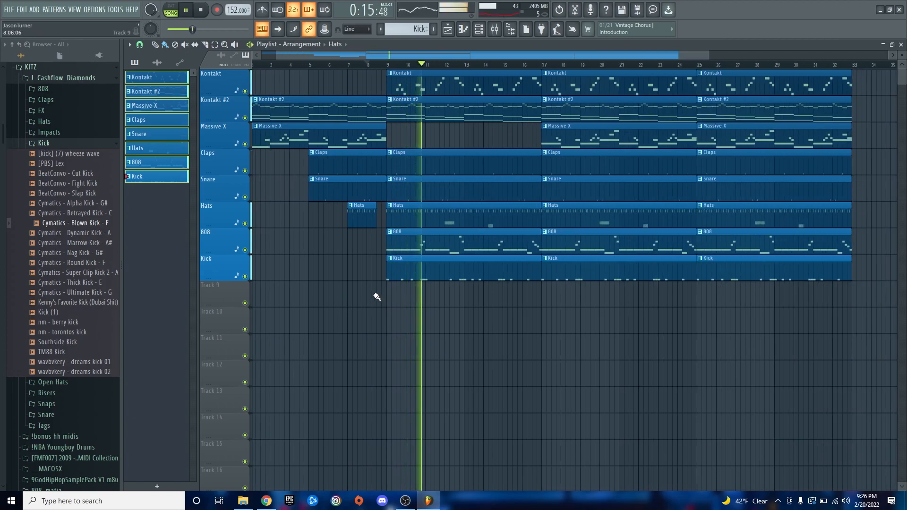
{"action": "scroll", "coordinate": [435, 319], "scroll_direction": "down", "scroll_amount": 1}
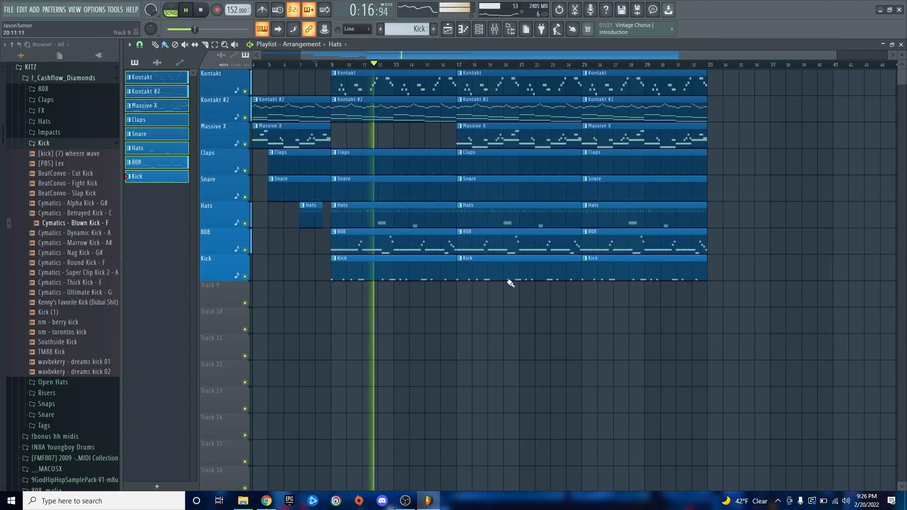
{"action": "right_click", "coordinate": [420, 83]}
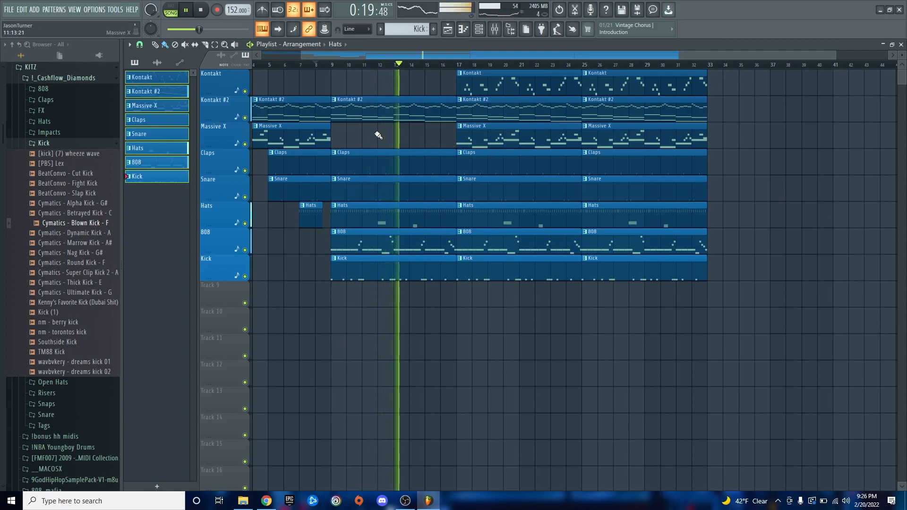
{"action": "right_click", "coordinate": [510, 140]}
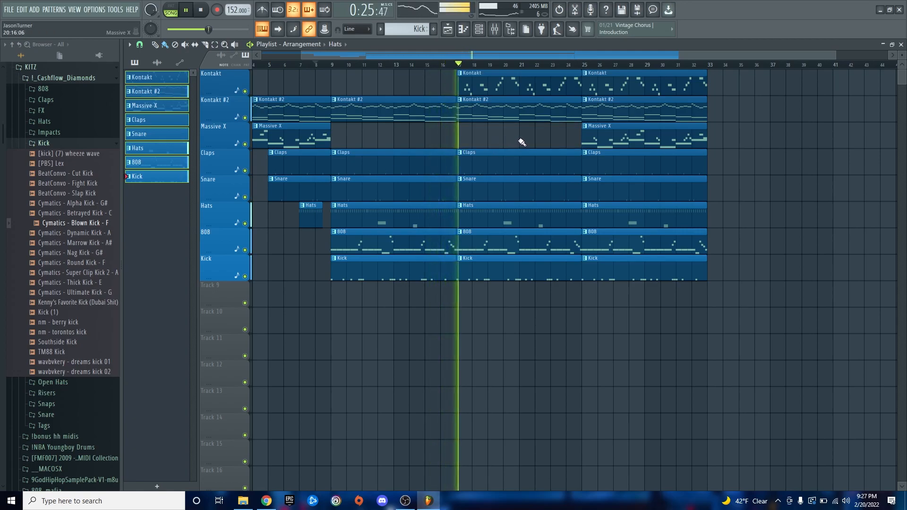
{"action": "key", "text": "space"}
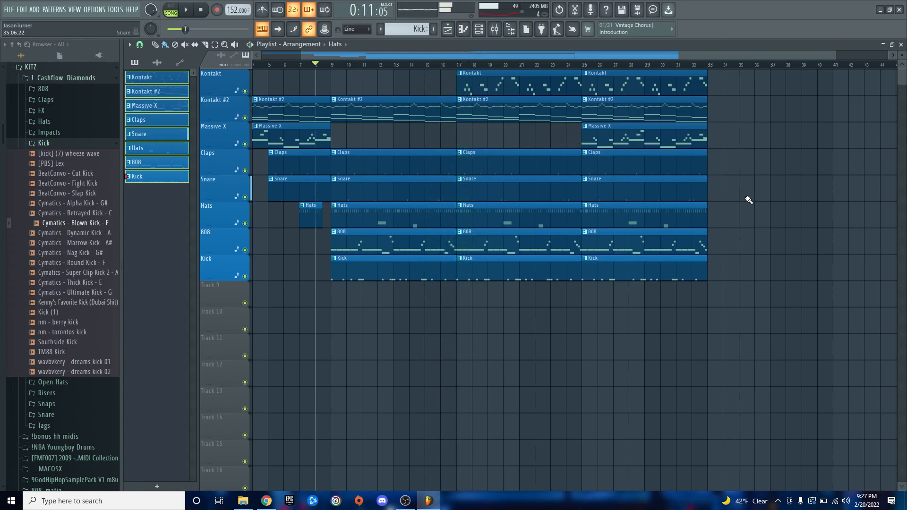
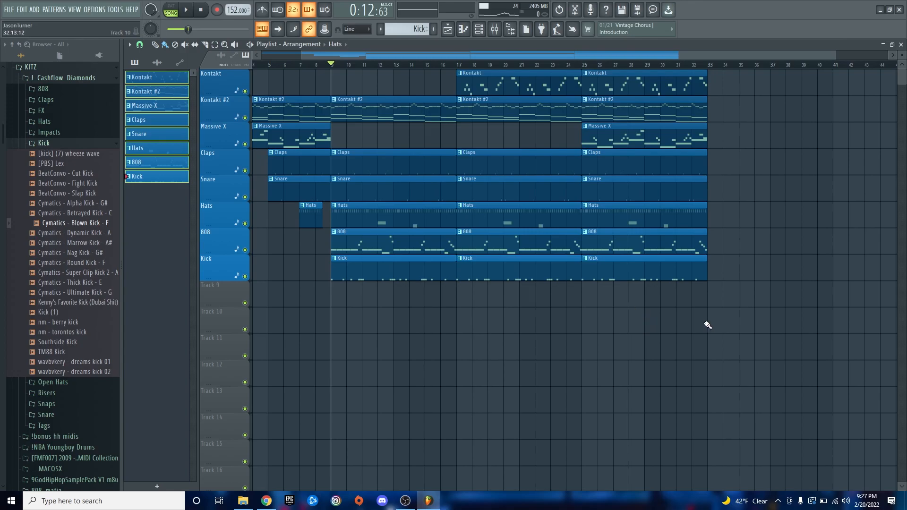
- Audition the section from bar 9 and add a time marker named V1 there
{"action": "scroll", "coordinate": [707, 325], "scroll_direction": "up", "scroll_amount": 5}
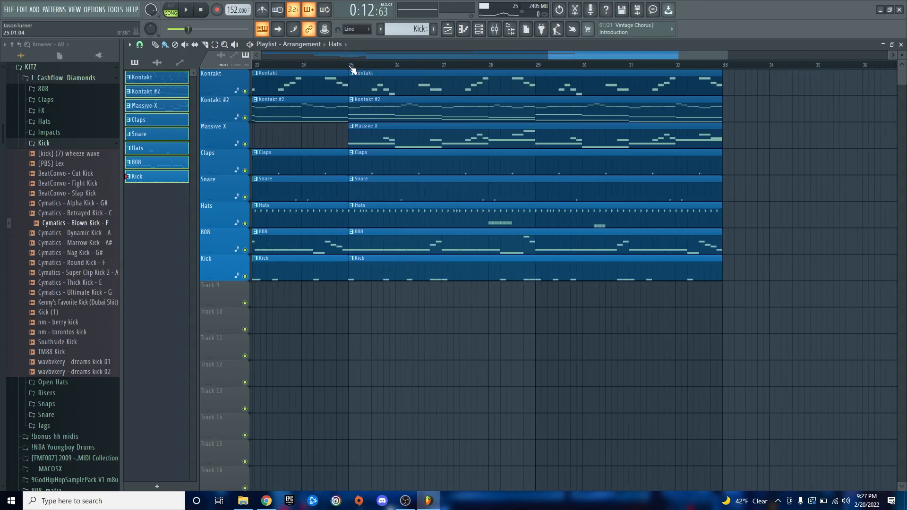
{"action": "scroll", "coordinate": [496, 360], "scroll_direction": "down", "scroll_amount": 5}
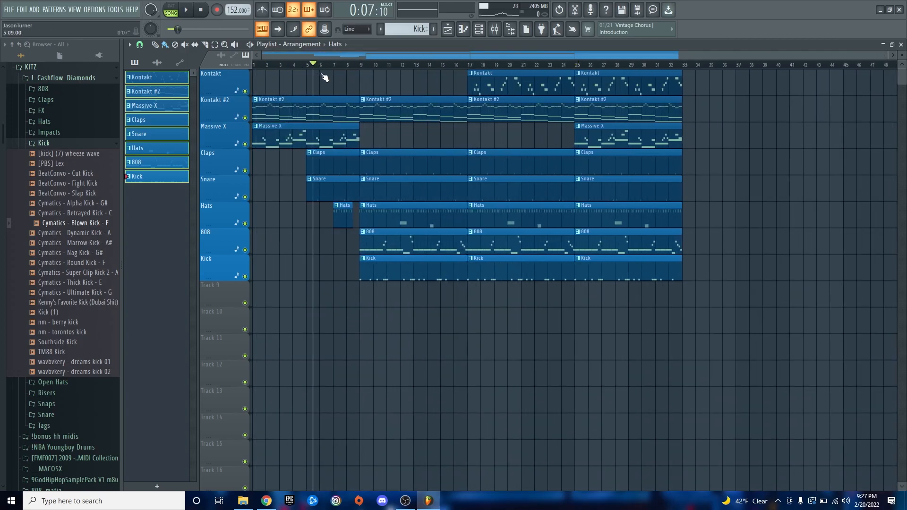
{"action": "scroll", "coordinate": [369, 97], "scroll_direction": "up", "scroll_amount": 5}
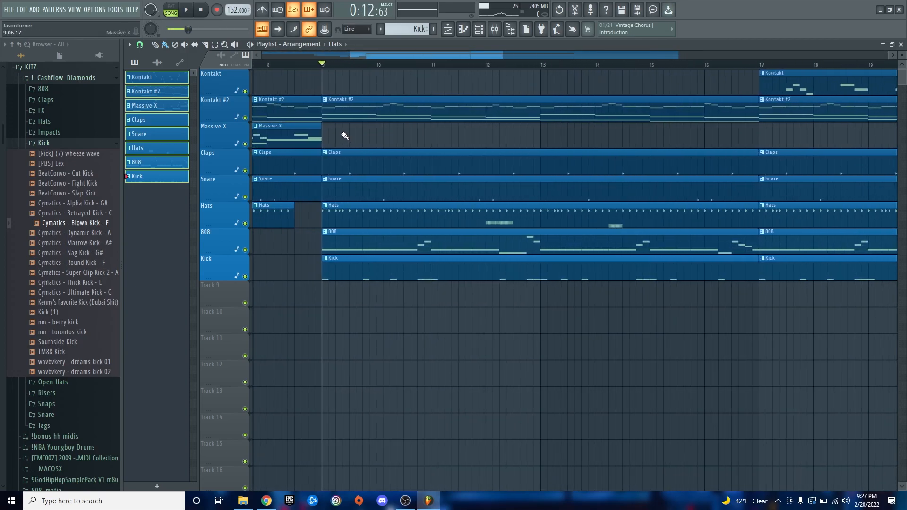
{"action": "key", "text": "space"}
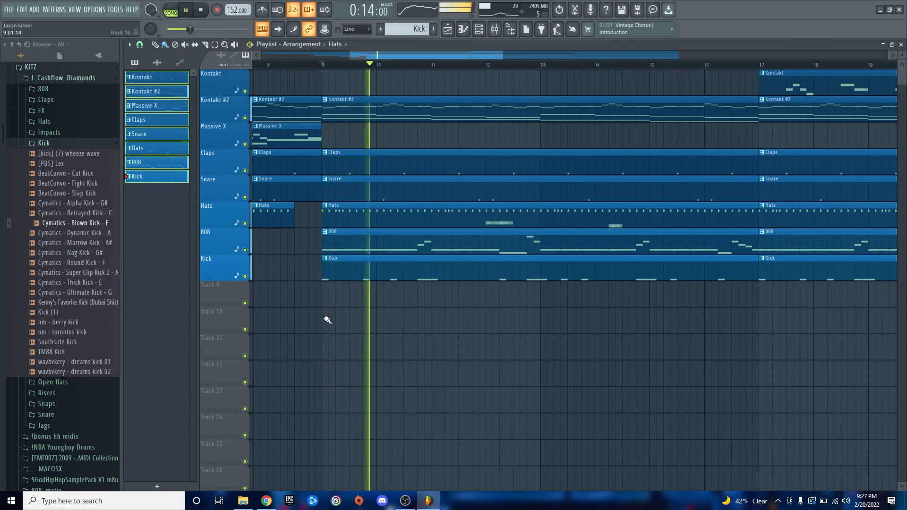
{"action": "key", "text": "space"}
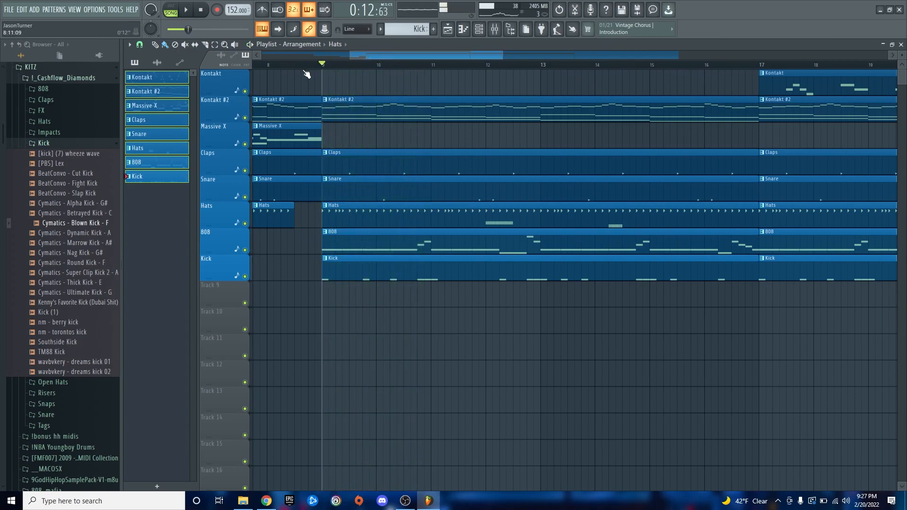
{"action": "key", "text": "ctrl+t"}
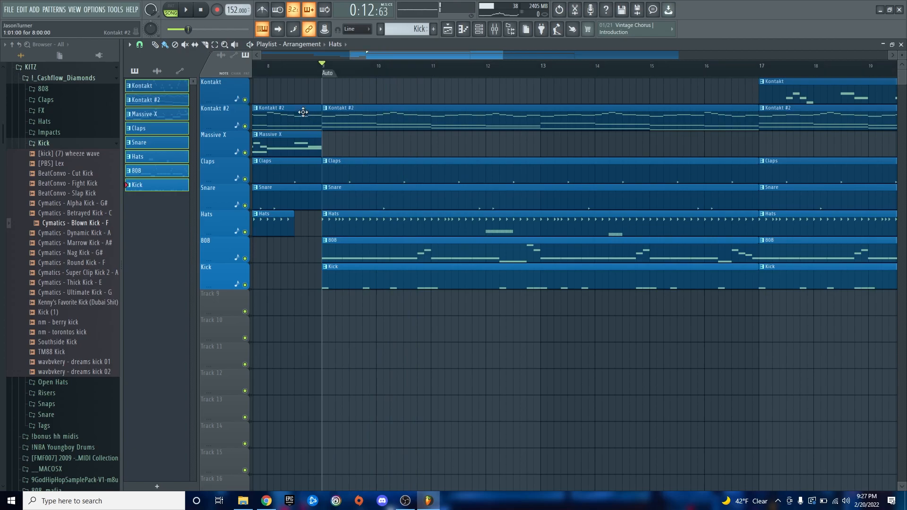
{"action": "right_click", "coordinate": [329, 72]}
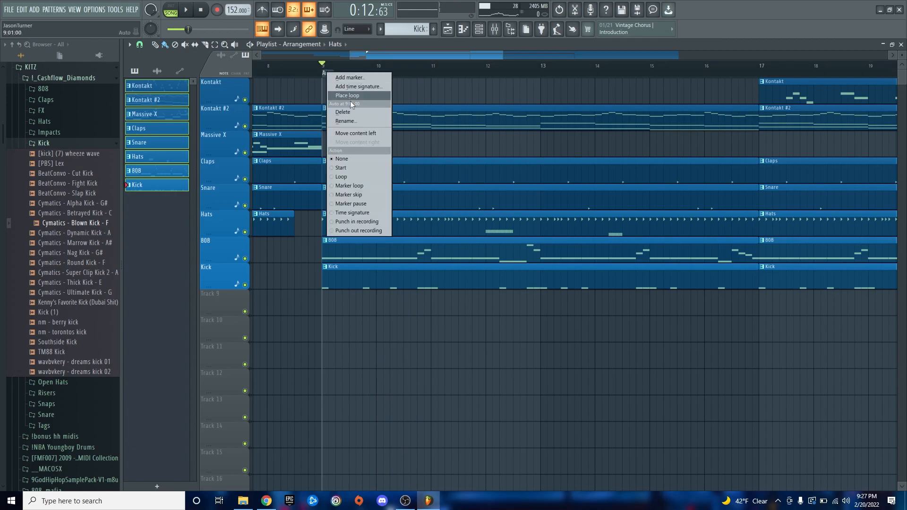
{"action": "left_click", "coordinate": [355, 118]}
{"action": "type", "text": "V1"}
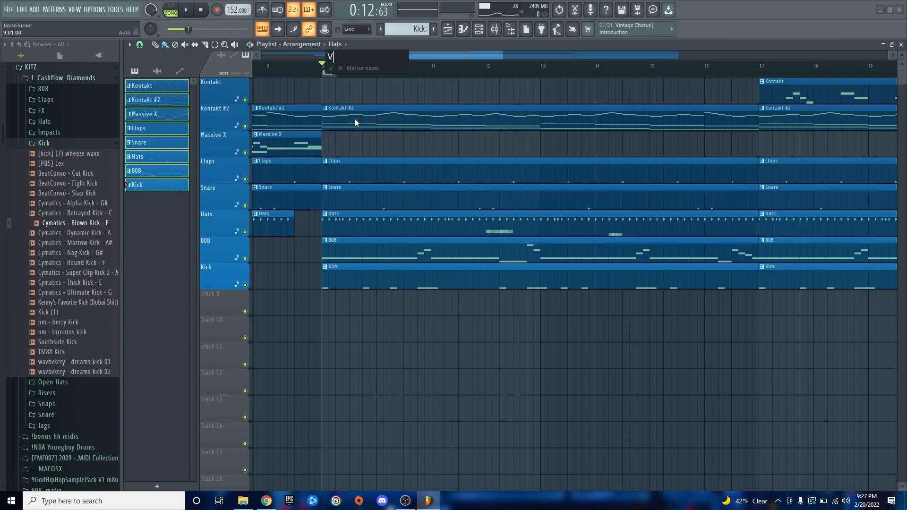
{"action": "key", "text": "Return"}
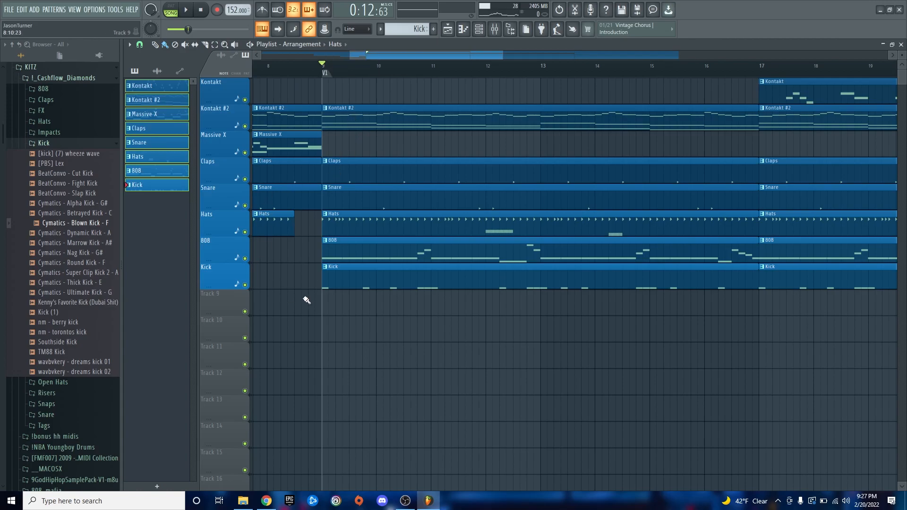
- Add a time marker named H at bar 25
{"action": "scroll", "coordinate": [360, 318], "scroll_direction": "down", "scroll_amount": 5, "text": "ctrl"}
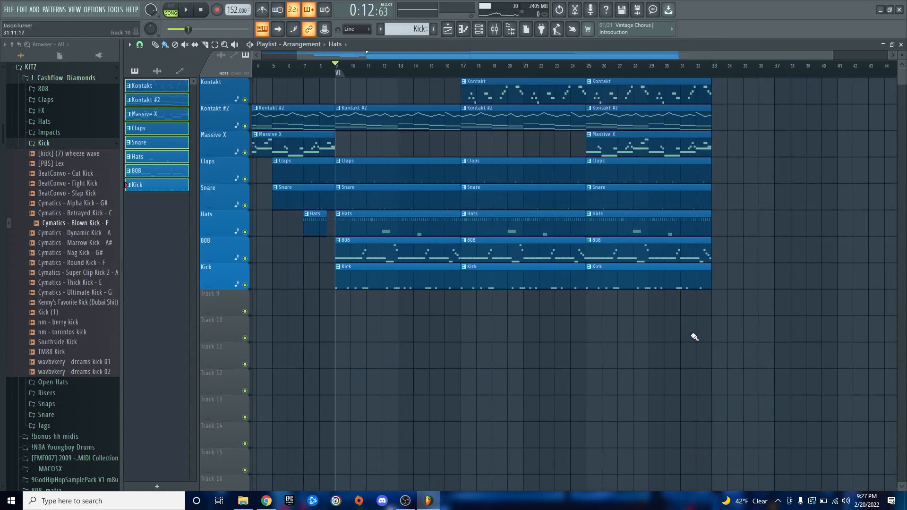
{"action": "scroll", "coordinate": [691, 344], "scroll_direction": "up", "scroll_amount": 4, "text": "ctrl"}
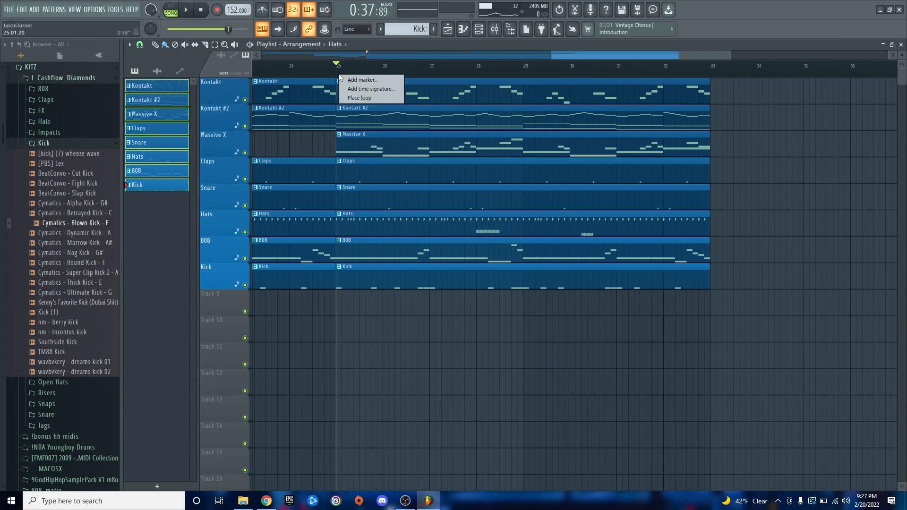
{"action": "type", "text": "H"}
{"action": "key", "text": "Return"}
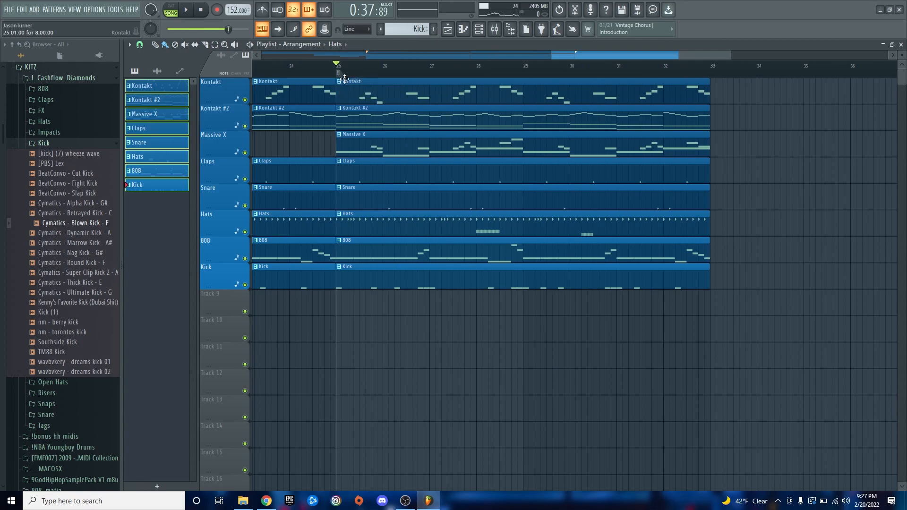
- In bars 25 to 32, delete the Kontakt, Snare, Hats and 808 clips and trim Claps and Kick to start at bar 29
{"action": "right_click", "coordinate": [380, 90]}
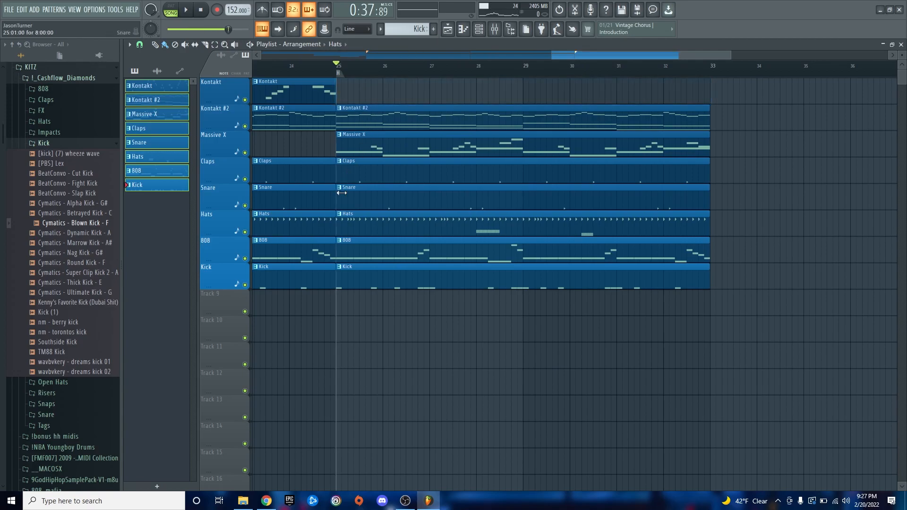
{"action": "right_click", "coordinate": [373, 252]}
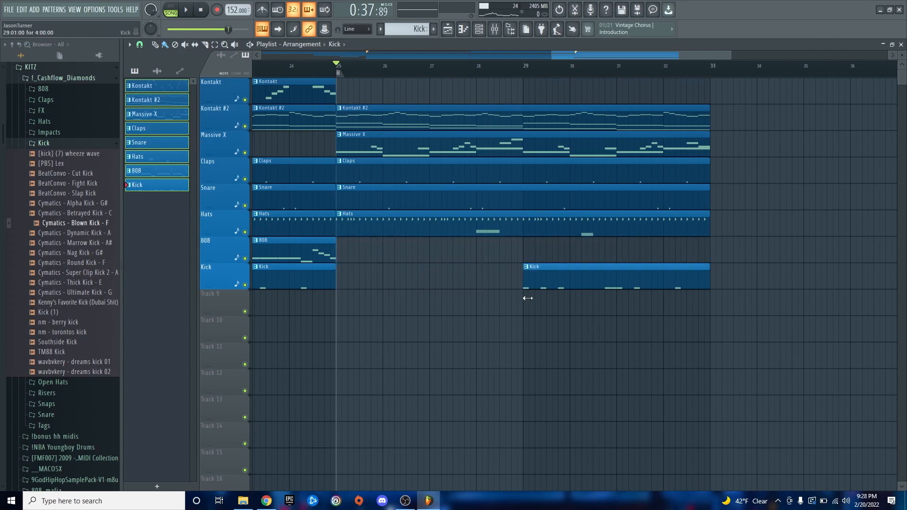
{"action": "right_click", "coordinate": [524, 234]}
{"action": "left_click_drag", "start_coordinate": [365, 235], "coordinate": [524, 171]}
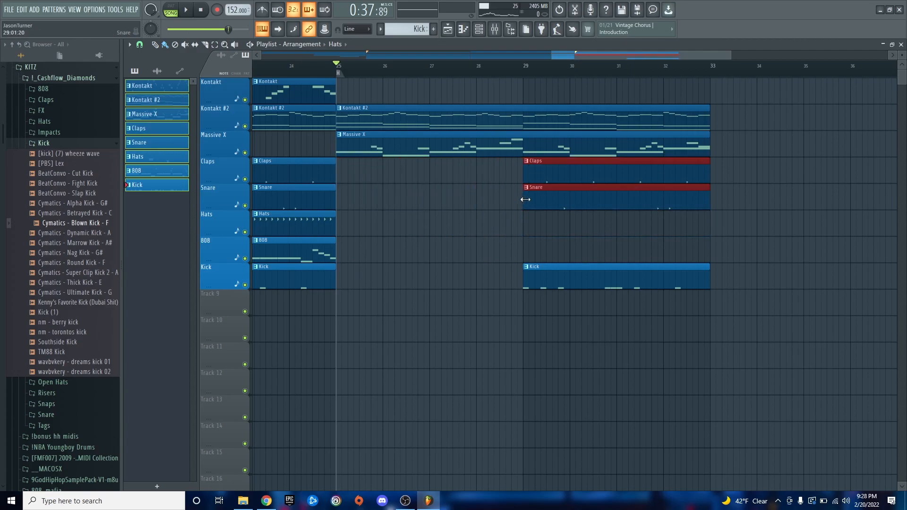
{"action": "right_click", "coordinate": [526, 203]}
{"action": "key", "text": "space"}
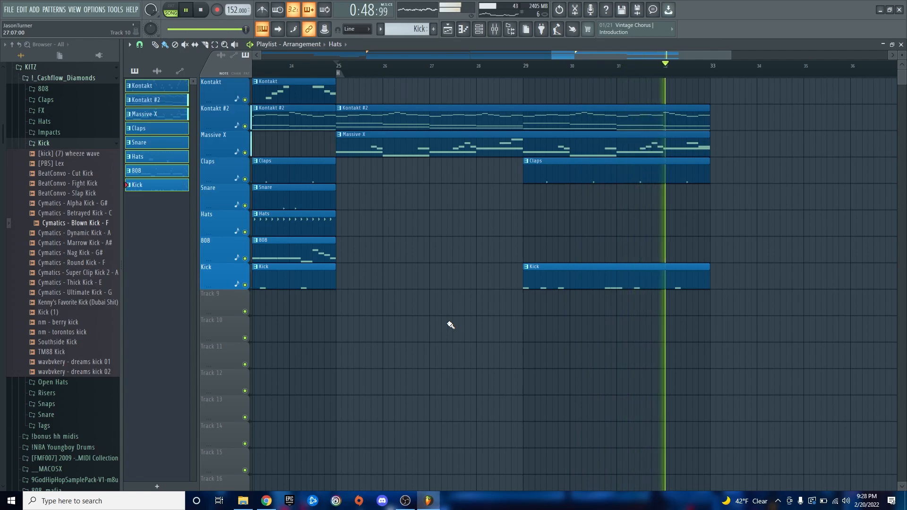
{"action": "key", "text": "space"}
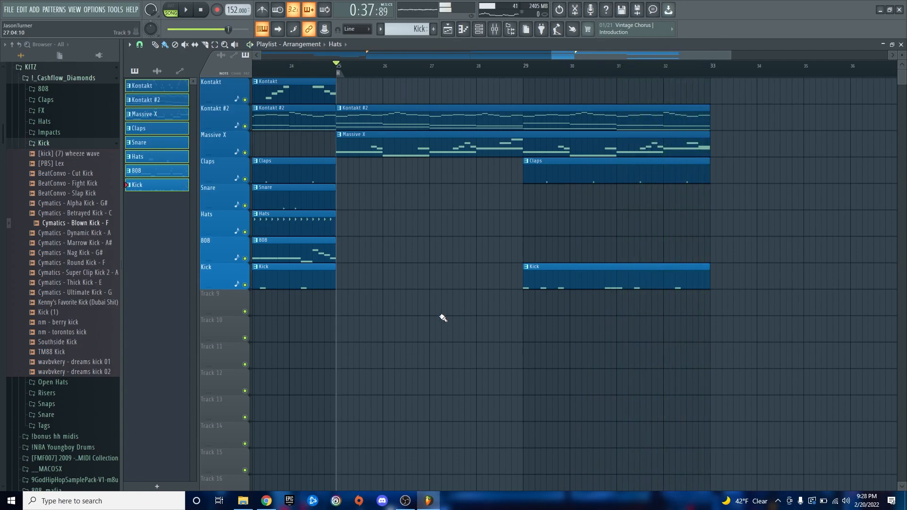
- Duplicate the Kontakt #2 and Massive X hook clips to bars 33 to 40 and place Claps and Kick clips beneath them
{"action": "scroll", "coordinate": [445, 318], "scroll_direction": "down", "scroll_amount": 5}
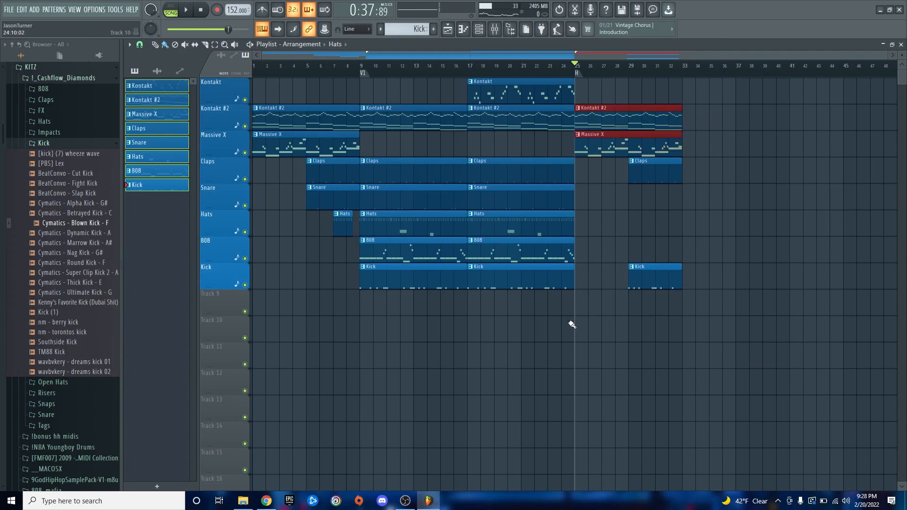
{"action": "key", "text": "ctrl+b"}
{"action": "scroll", "coordinate": [831, 325], "scroll_direction": "up", "scroll_amount": 5}
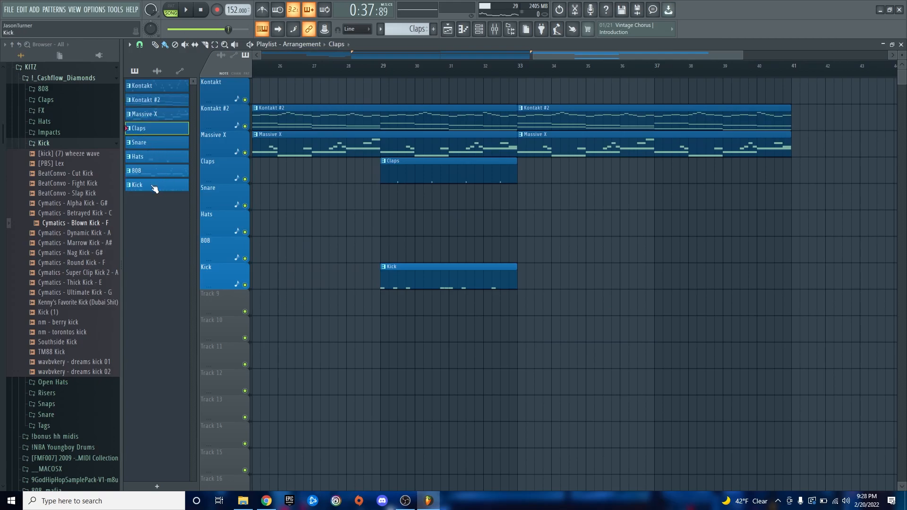
{"action": "left_click_drag", "start_coordinate": [142, 130], "coordinate": [540, 293]}
{"action": "scroll", "coordinate": [588, 332], "scroll_direction": "down", "scroll_amount": 4}
{"action": "scroll", "coordinate": [658, 344], "scroll_direction": "up", "scroll_amount": 2}
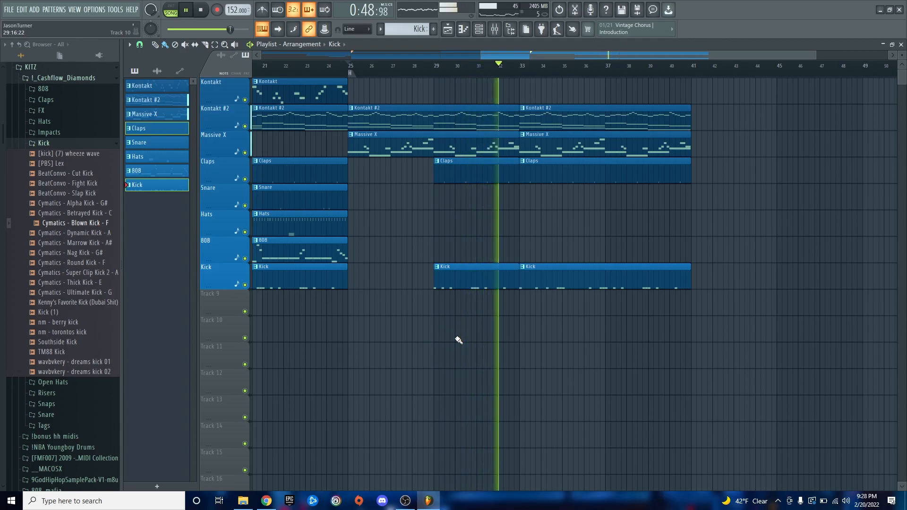
- Delete the Massive X clip in bars 25 to 32 and place a Hats clip at bar 33
{"action": "key", "text": "space"}
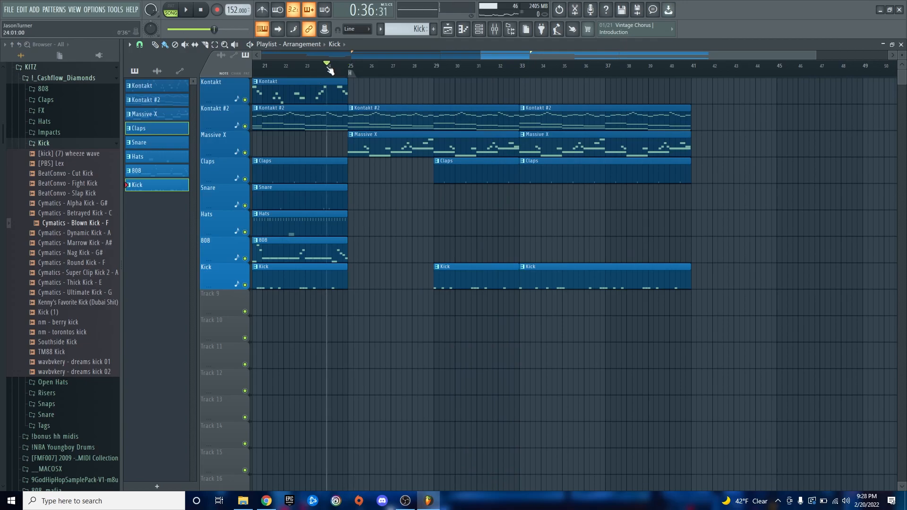
{"action": "key", "text": "space"}
{"action": "right_click", "coordinate": [374, 145]}
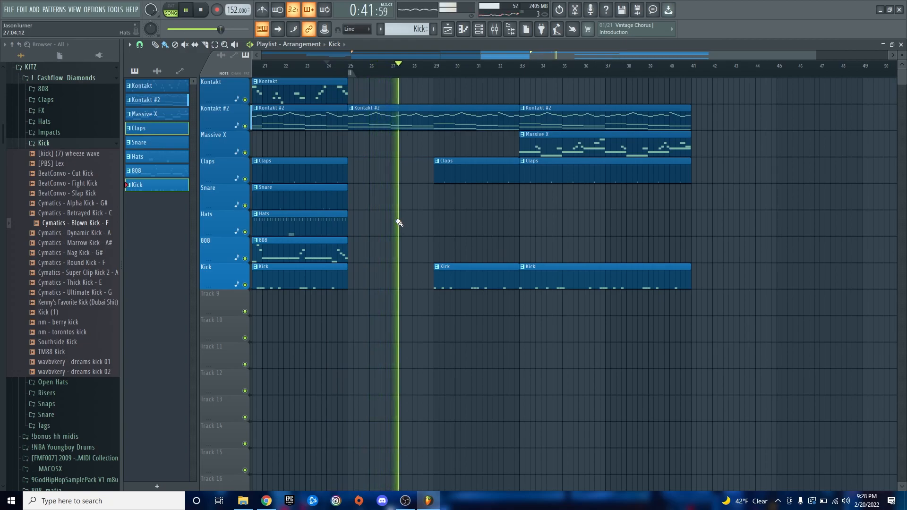
{"action": "left_click_drag", "start_coordinate": [141, 157], "coordinate": [520, 221]}
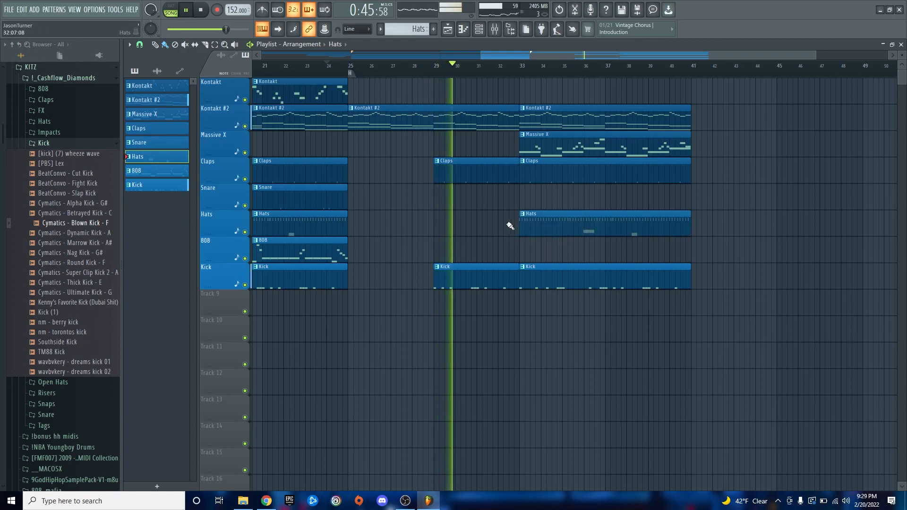
- Trim the end of the Hats clip that starts at bar 33 to halfway through bar 40 and audition the change
{"action": "scroll", "coordinate": [719, 244], "scroll_direction": "up", "scroll_amount": 2}
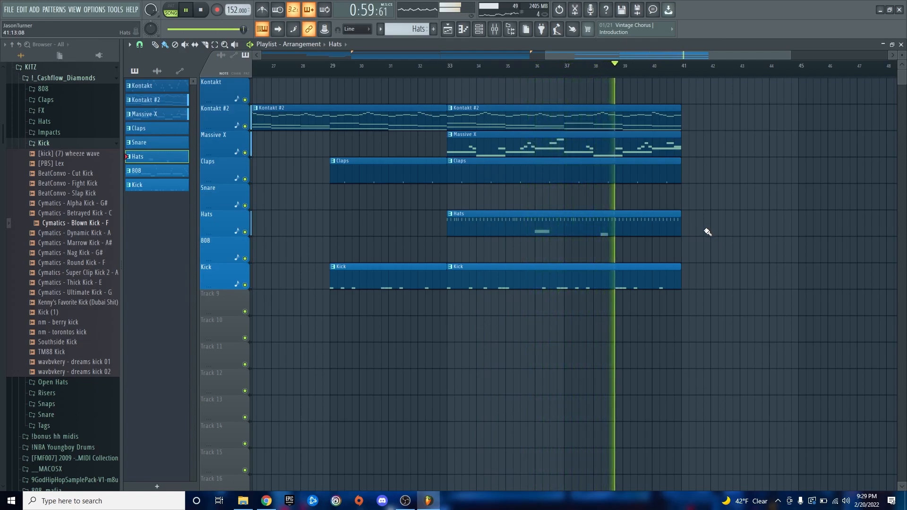
{"action": "scroll", "coordinate": [697, 245], "scroll_direction": "up", "scroll_amount": 2}
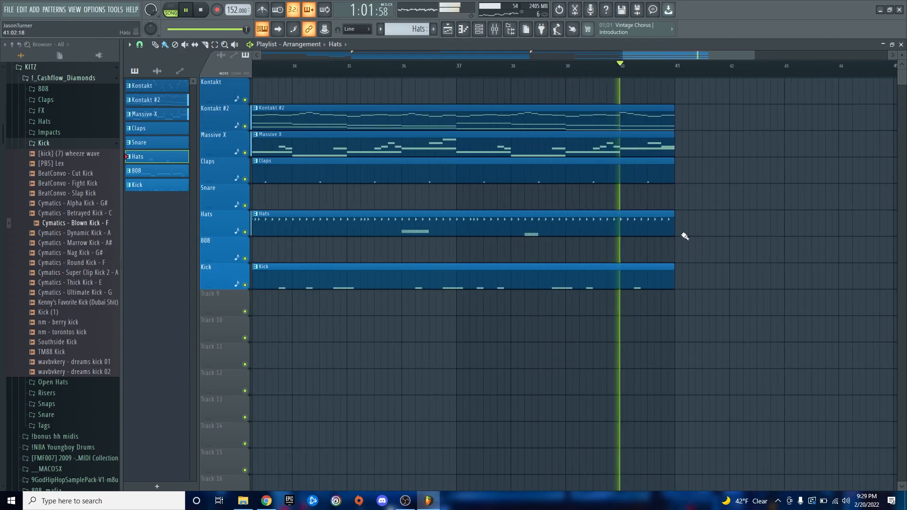
{"action": "left_click_drag", "start_coordinate": [674, 219], "coordinate": [649, 229]}
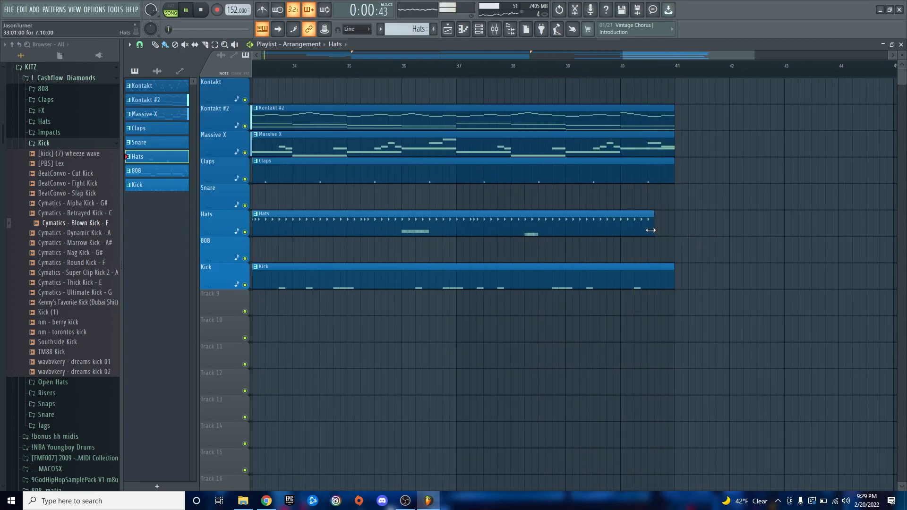
{"action": "key", "text": "space"}
{"action": "key", "text": "space"}
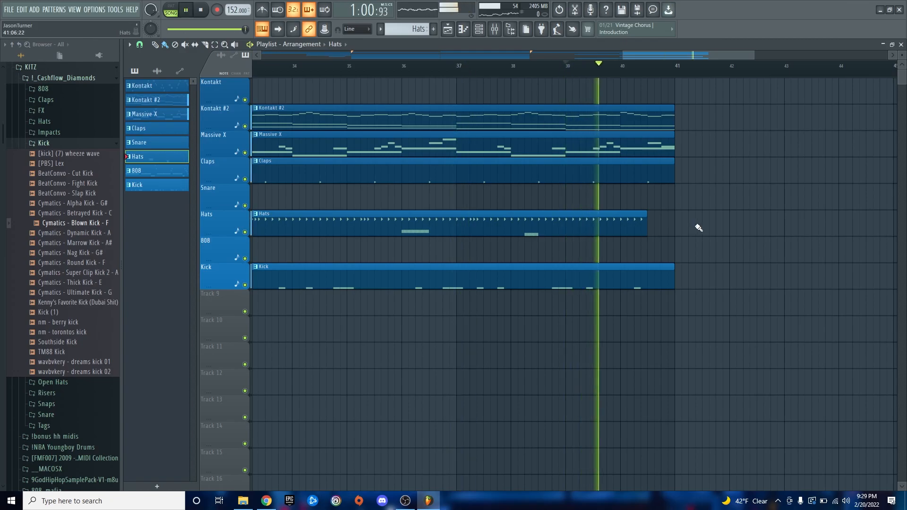
{"action": "scroll", "coordinate": [744, 256], "scroll_direction": "down", "scroll_amount": 4}
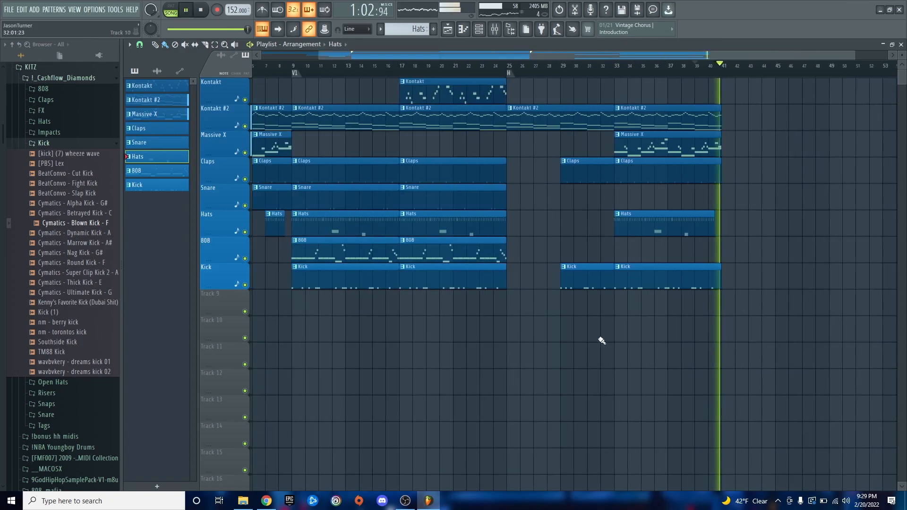
- Before the H marker at bar 25, trim Hats to end halfway through bar 24 and Kick to end at bar 24, and play the transition
{"action": "scroll", "coordinate": [479, 330], "scroll_direction": "up", "scroll_amount": 4}
{"action": "scroll", "coordinate": [604, 348], "scroll_direction": "up", "scroll_amount": 3}
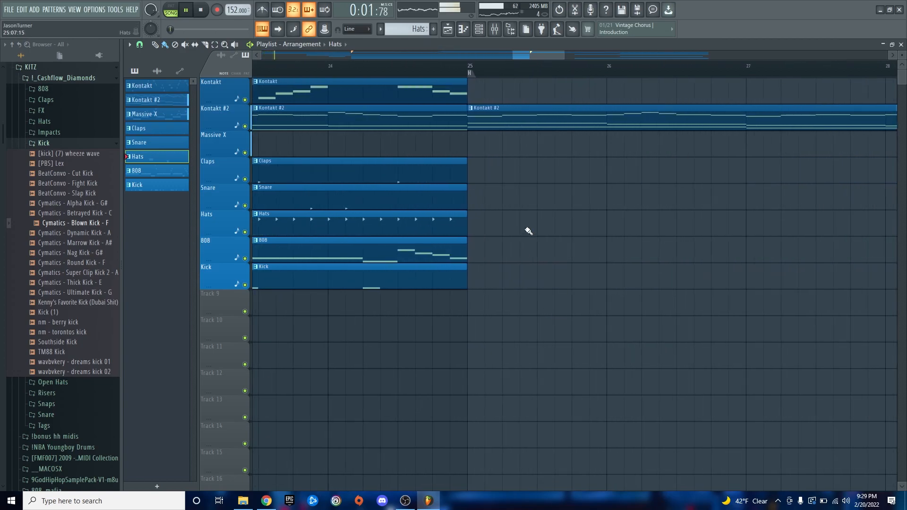
{"action": "key", "text": "space"}
{"action": "scroll", "coordinate": [318, 310], "scroll_direction": "up", "scroll_amount": 2}
{"action": "left_click_drag", "start_coordinate": [560, 215], "coordinate": [449, 216]}
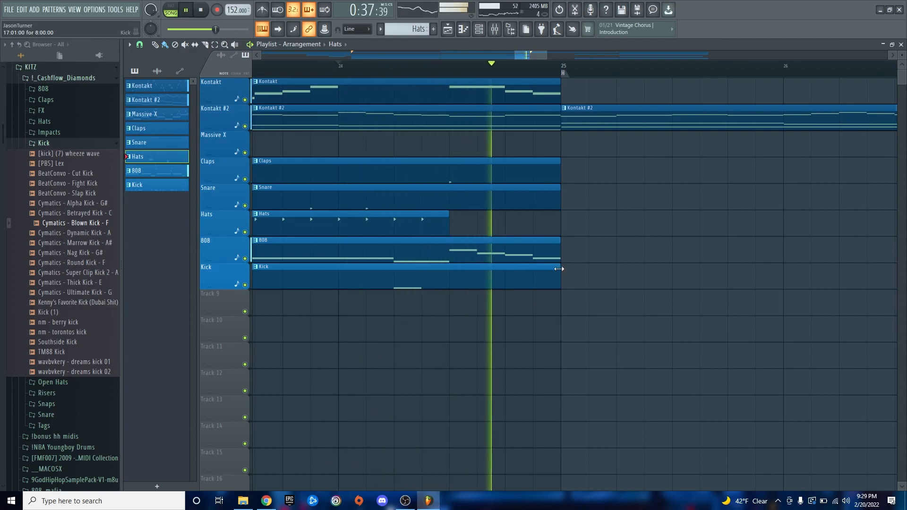
{"action": "left_click_drag", "start_coordinate": [559, 279], "coordinate": [364, 292]}
{"action": "key", "text": "space"}
{"action": "key", "text": "space"}
{"action": "scroll", "coordinate": [411, 312], "scroll_direction": "down", "scroll_amount": 4}
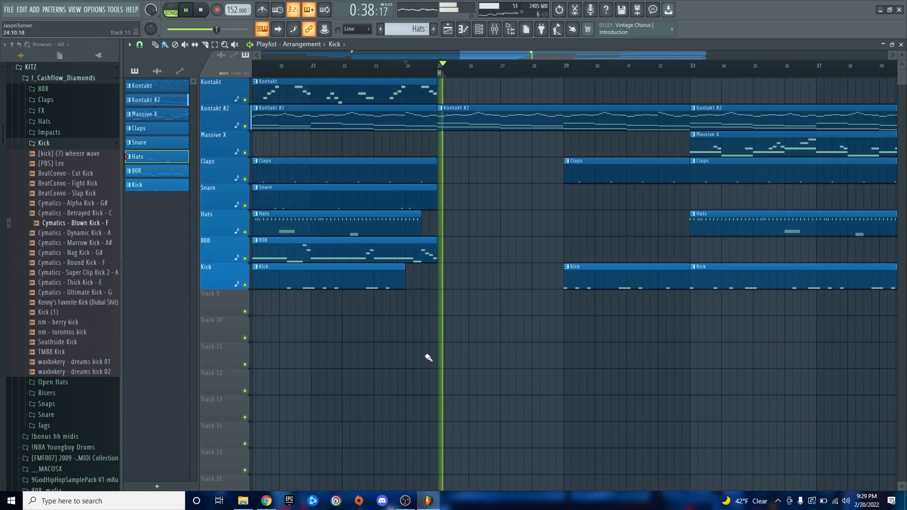
- Duplicate all clips in bars 9 to 40 to bars 41 to 72
{"action": "scroll", "coordinate": [427, 359], "scroll_direction": "down", "scroll_amount": 1}
{"action": "scroll", "coordinate": [597, 345], "scroll_direction": "down", "scroll_amount": 3}
{"action": "key", "text": "space"}
{"action": "left_click_drag", "start_coordinate": [706, 147], "coordinate": [368, 347]}
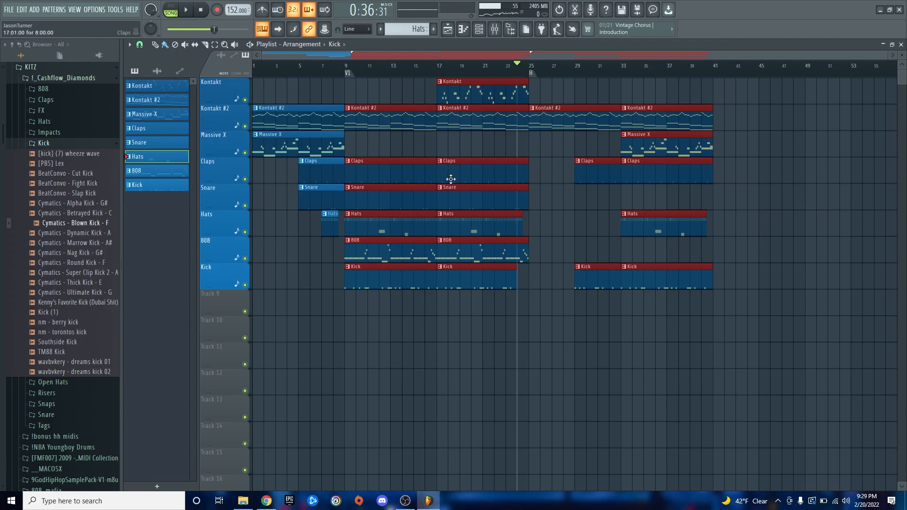
{"action": "key", "text": "ctrl+b"}
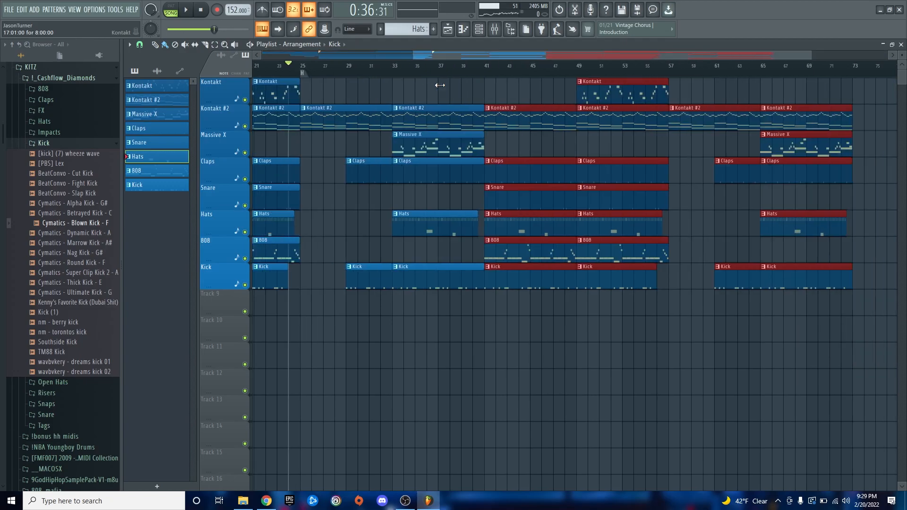
{"action": "left_click", "coordinate": [825, 84]}
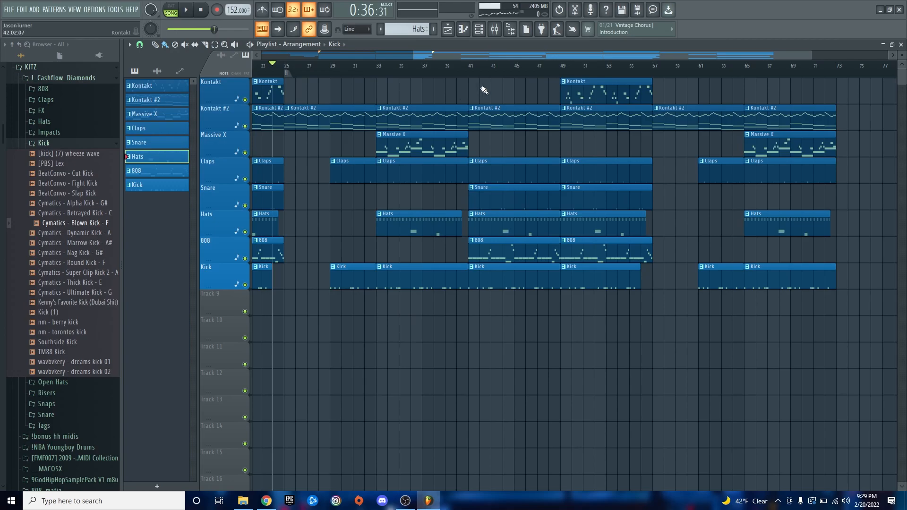
- Add a time marker named V2 at bar 41
{"action": "scroll", "coordinate": [467, 89], "scroll_direction": "up", "scroll_amount": 5}
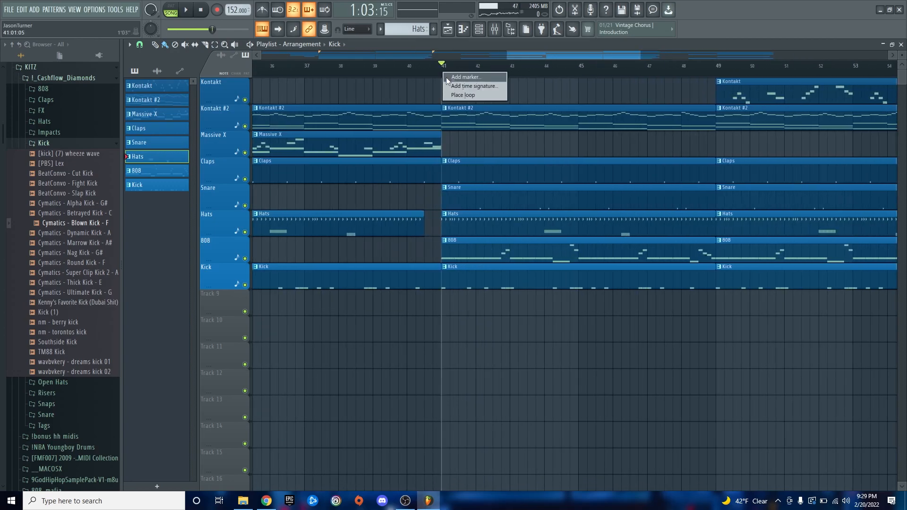
{"action": "left_click", "coordinate": [447, 78]}
{"action": "type", "text": "V2"}
{"action": "key", "text": "Return"}
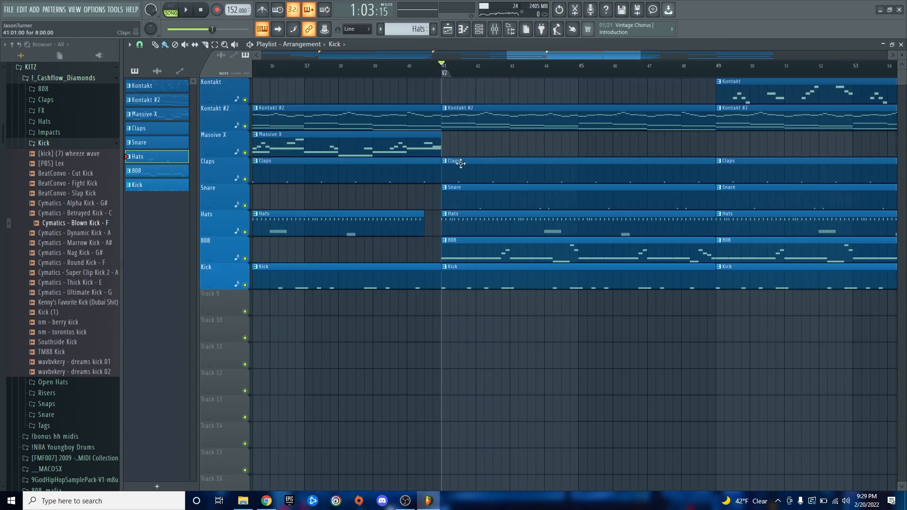
- Add a time marker named H at bar 57, where the second hook starts
{"action": "scroll", "coordinate": [452, 347], "scroll_direction": "down", "scroll_amount": 3}
{"action": "scroll", "coordinate": [642, 351], "scroll_direction": "up", "scroll_amount": 3}
{"action": "scroll", "coordinate": [642, 351], "scroll_direction": "down", "scroll_amount": 5}
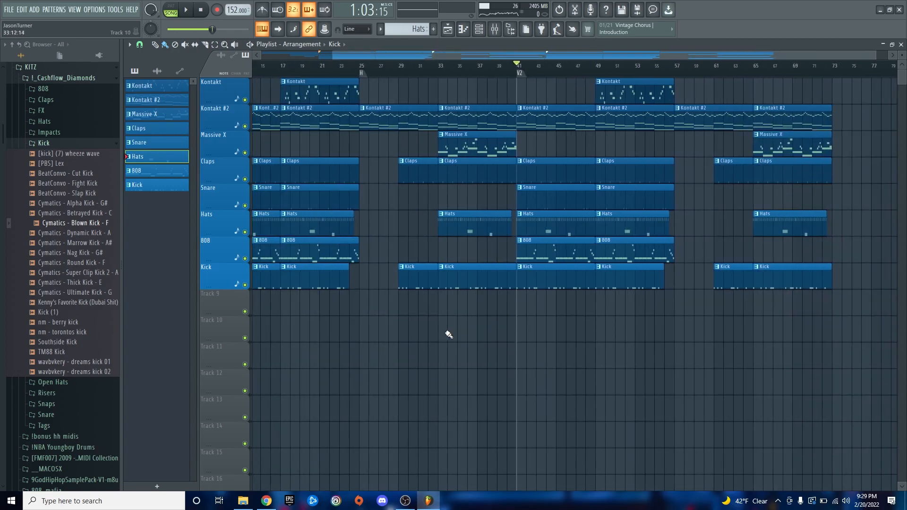
{"action": "scroll", "coordinate": [735, 361], "scroll_direction": "up", "scroll_amount": 5}
{"action": "scroll", "coordinate": [667, 359], "scroll_direction": "up", "scroll_amount": 2}
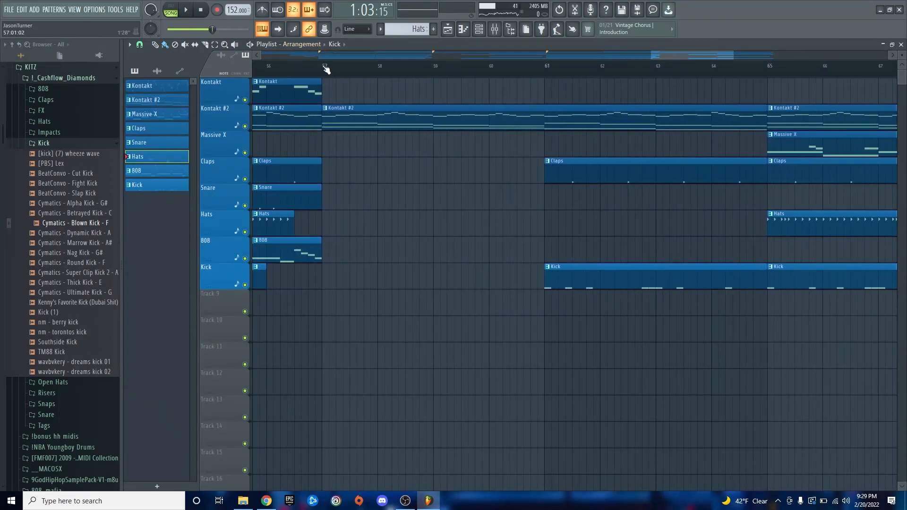
{"action": "type", "text": "H2"}
{"action": "key", "text": "Return"}
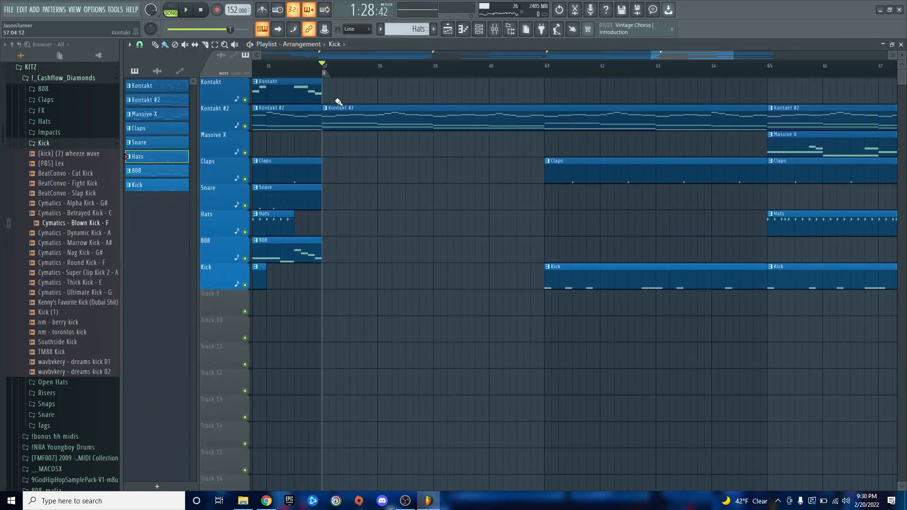
- Trim the last Hats and Claps clips of the second hook to end at bar 71 while auditioning the section
{"action": "scroll", "coordinate": [314, 392], "scroll_direction": "down", "scroll_amount": 5}
{"action": "scroll", "coordinate": [737, 237], "scroll_direction": "up", "scroll_amount": 3}
{"action": "scroll", "coordinate": [765, 225], "scroll_direction": "up", "scroll_amount": 1}
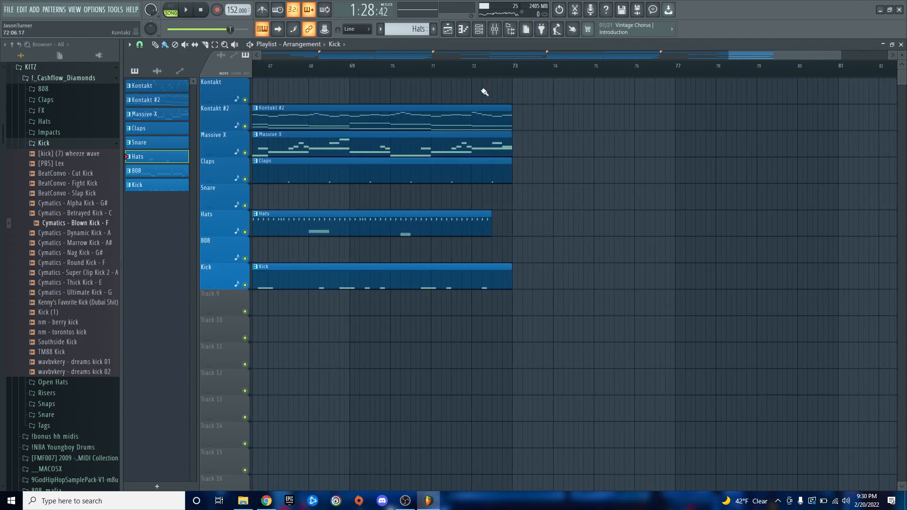
{"action": "left_click", "coordinate": [433, 70]}
{"action": "left_click", "coordinate": [353, 68]}
{"action": "left_click_drag", "start_coordinate": [489, 228], "coordinate": [426, 229]}
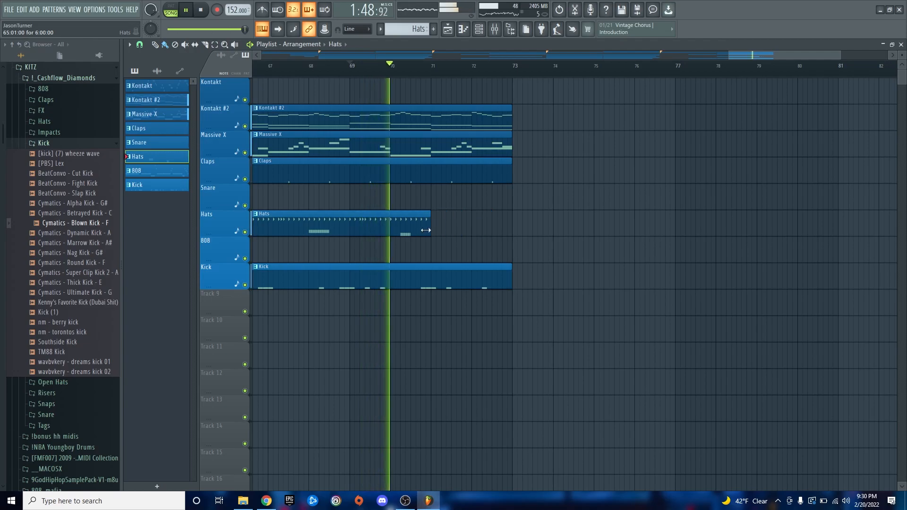
{"action": "left_click_drag", "start_coordinate": [509, 181], "coordinate": [430, 188]}
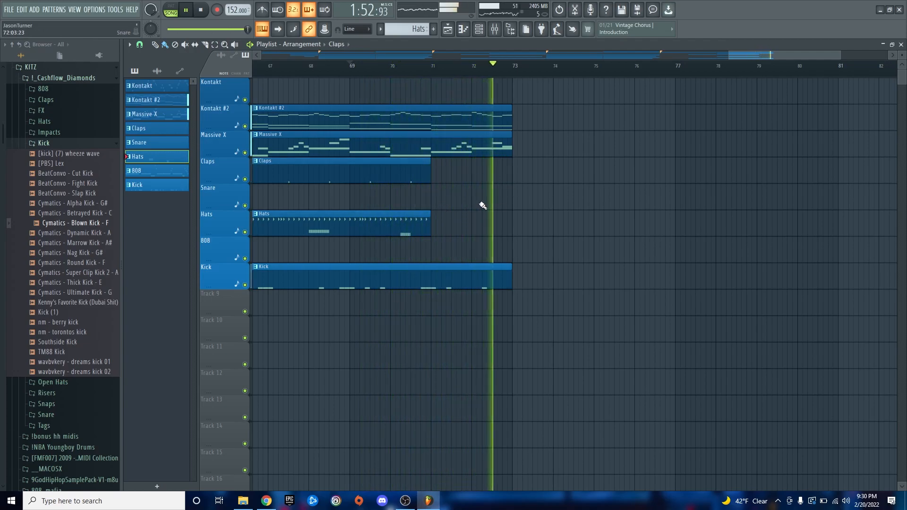
{"action": "key", "text": "space"}
- Place the Kontakt #2, Massive X, Claps, Snare, Hats, 808 and Kick patterns together at bar 73, leaving out Kontakt
{"action": "scroll", "coordinate": [718, 232], "scroll_direction": "up", "scroll_amount": 2, "text": "ctrl"}
{"action": "left_click", "coordinate": [140, 85]}
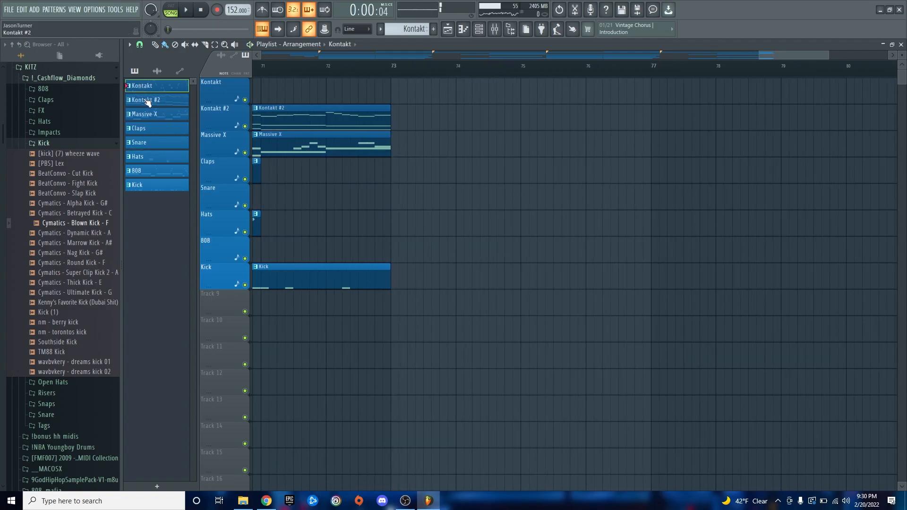
{"action": "left_click", "coordinate": [151, 187]}
{"action": "left_click_drag", "start_coordinate": [151, 89], "coordinate": [393, 96]}
{"action": "right_click", "coordinate": [489, 101]}
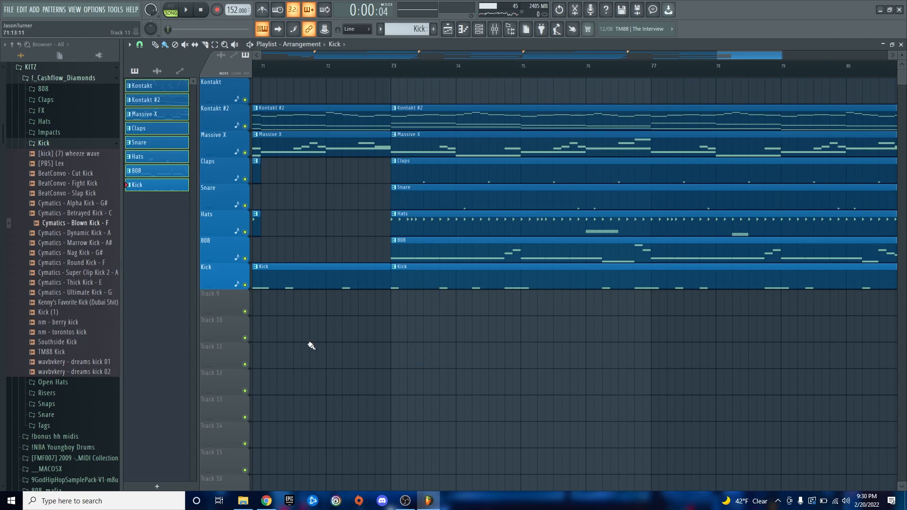
- Duplicate the clips in bars 73 to 80 to bars 81 to 88
{"action": "scroll", "coordinate": [314, 345], "scroll_direction": "down", "scroll_amount": 2}
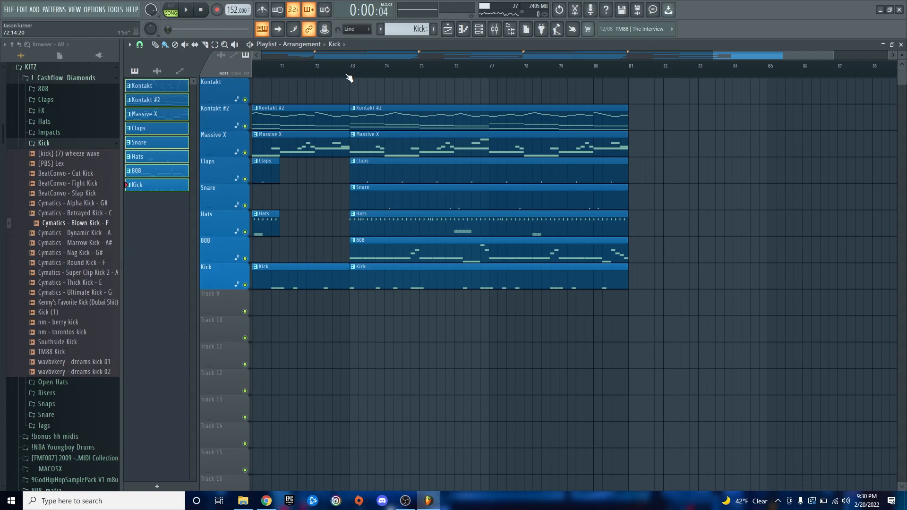
{"action": "left_click_drag", "start_coordinate": [409, 314], "coordinate": [416, 110]}
{"action": "key", "text": "ctrl+b"}
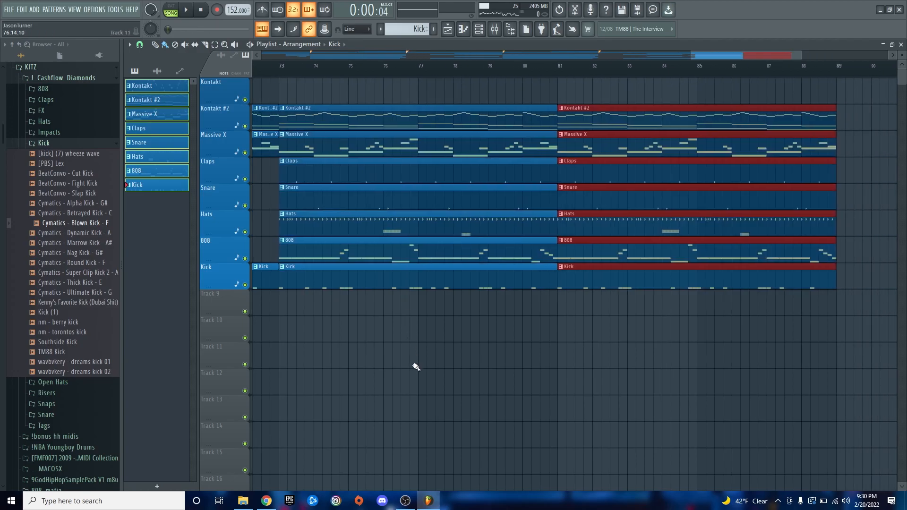
{"action": "left_click", "coordinate": [414, 365], "text": "ctrl"}
- Add a time marker named C at bar 73
{"action": "left_click", "coordinate": [282, 72]}
{"action": "scroll", "coordinate": [281, 75], "scroll_direction": "up", "scroll_amount": 2}
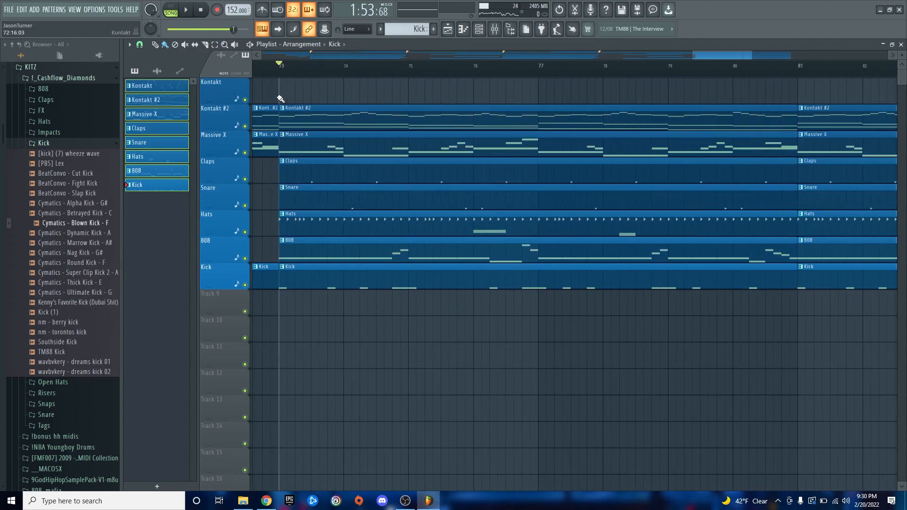
{"action": "right_click", "coordinate": [281, 76]}
{"action": "left_click", "coordinate": [290, 80]}
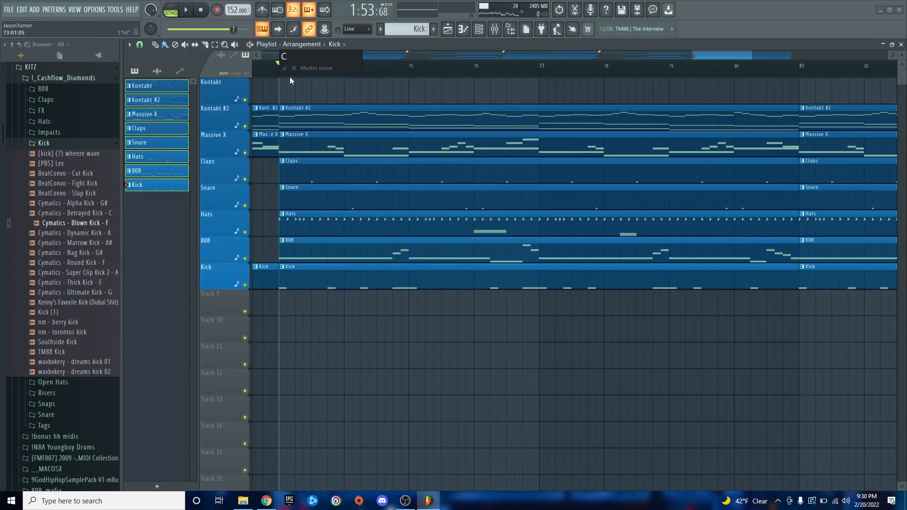
- Delete the Claps, Snare, Hats and 808 clips in bars 73 to 80 and trim Kick to start at bar 77
{"action": "right_click", "coordinate": [287, 176]}
{"action": "right_click", "coordinate": [297, 199]}
{"action": "right_click", "coordinate": [299, 225]}
{"action": "right_click", "coordinate": [300, 250]}
{"action": "left_click_drag", "start_coordinate": [280, 280], "coordinate": [537, 307]}
- Play the arrangement from bar 73 to check the stripped-down section and the drum entry at bar 81
{"action": "key", "text": "space"}
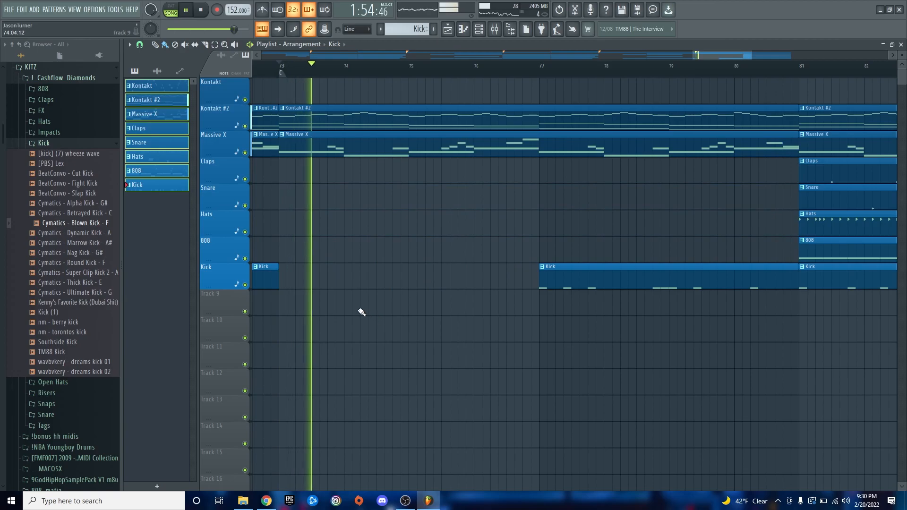
{"action": "scroll", "coordinate": [337, 340], "scroll_direction": "down", "scroll_amount": 1}
{"action": "scroll", "coordinate": [354, 345], "scroll_direction": "down", "scroll_amount": 2}
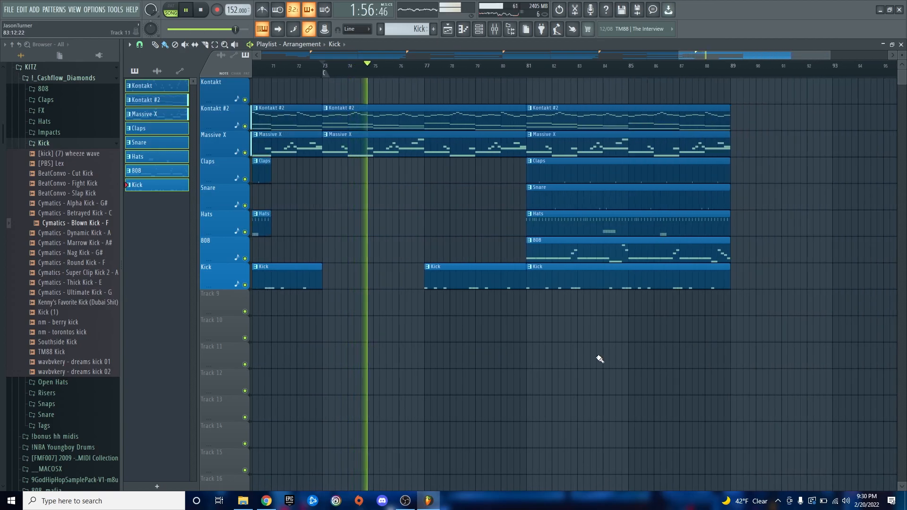
{"action": "scroll", "coordinate": [600, 359], "scroll_direction": "up", "scroll_amount": 1}
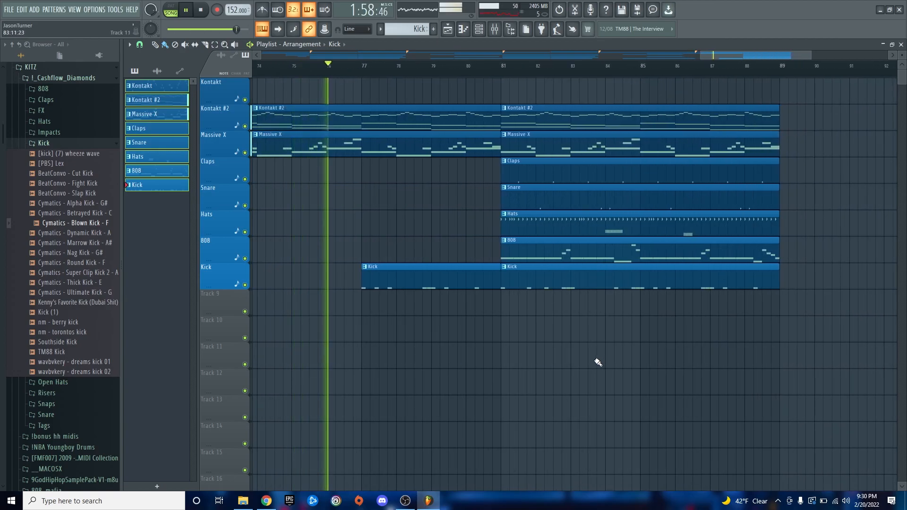
{"action": "scroll", "coordinate": [730, 344], "scroll_direction": "up", "scroll_amount": 1}
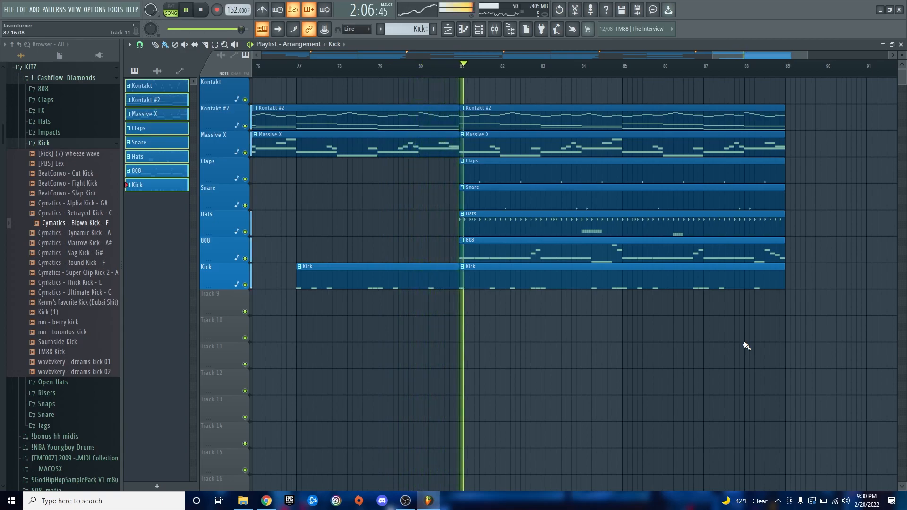
{"action": "key", "text": "space"}
- Select bars 77 to 84 in the playlist and create an automation clip for the master volume over that range
{"action": "scroll", "coordinate": [627, 324], "scroll_direction": "down", "scroll_amount": 4}
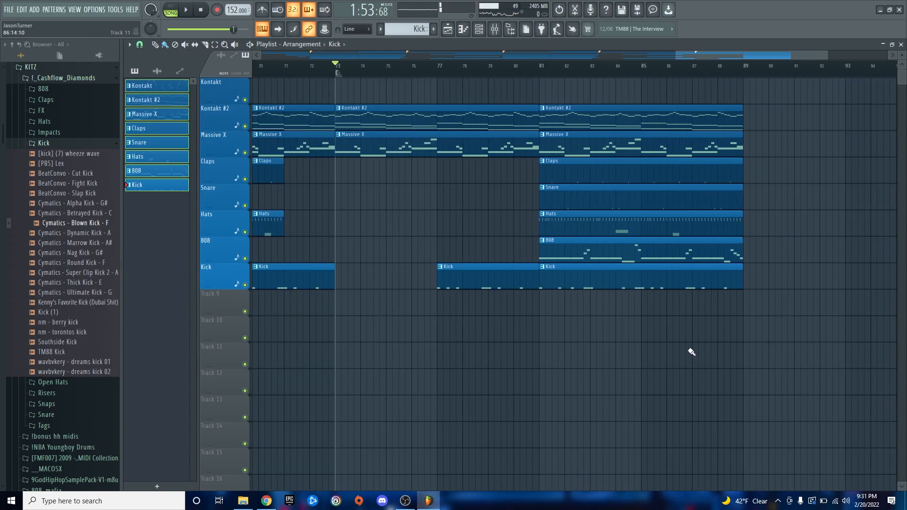
{"action": "scroll", "coordinate": [543, 87], "scroll_direction": "up", "scroll_amount": 4}
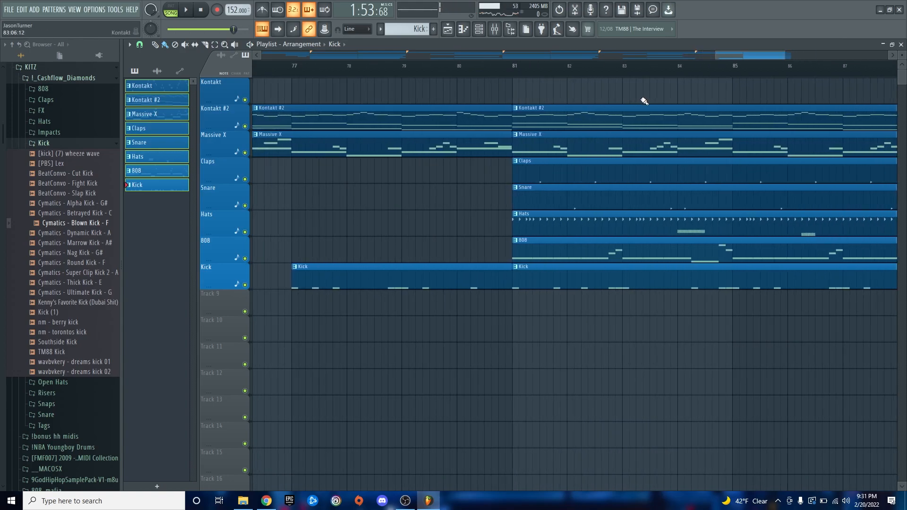
{"action": "left_click_drag", "start_coordinate": [292, 76], "coordinate": [734, 138]}
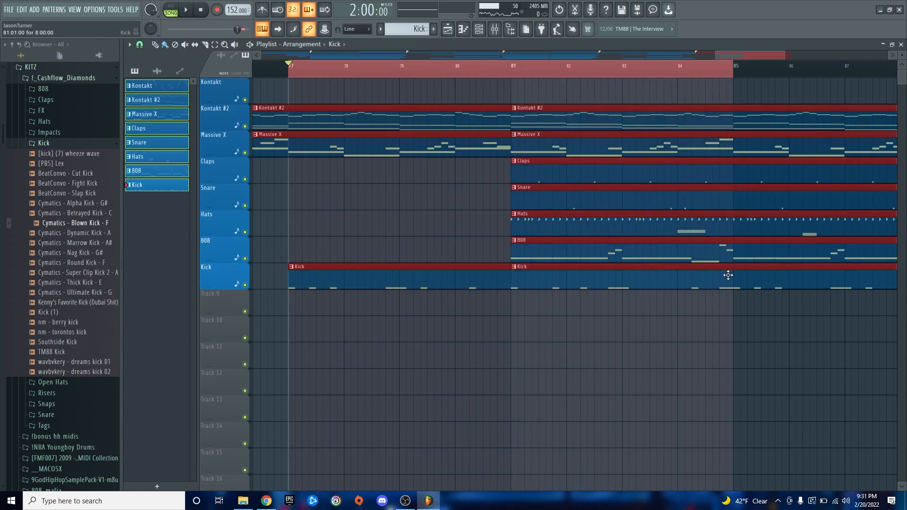
{"action": "key", "text": "F9"}
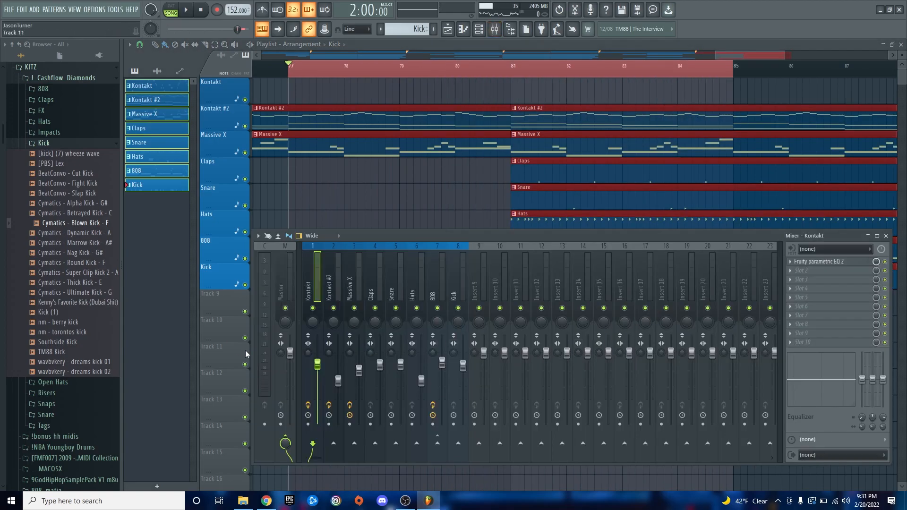
{"action": "right_click", "coordinate": [288, 352]}
{"action": "left_click", "coordinate": [323, 407]}
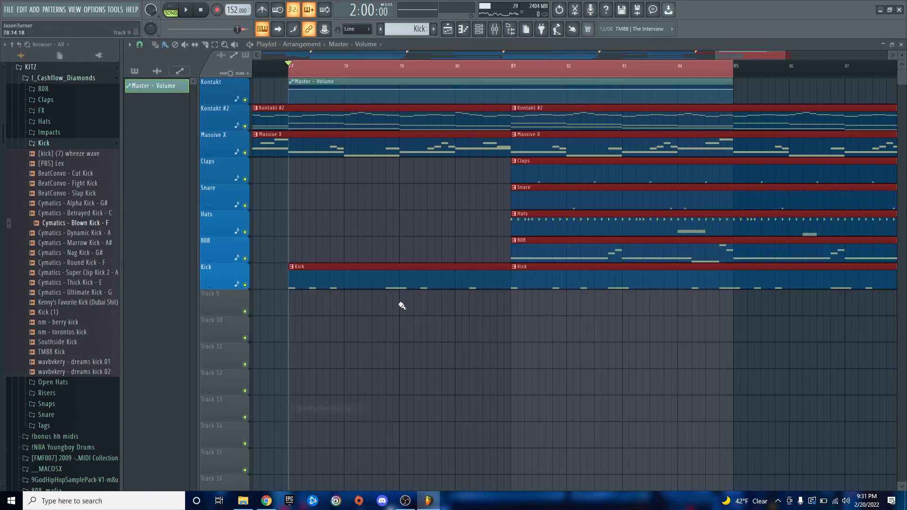
- Shape the master volume automation into a fade-out ending at bar 85, with an extra control point at bar 81
{"action": "left_click_drag", "start_coordinate": [734, 91], "coordinate": [733, 103]}
{"action": "key", "text": "space"}
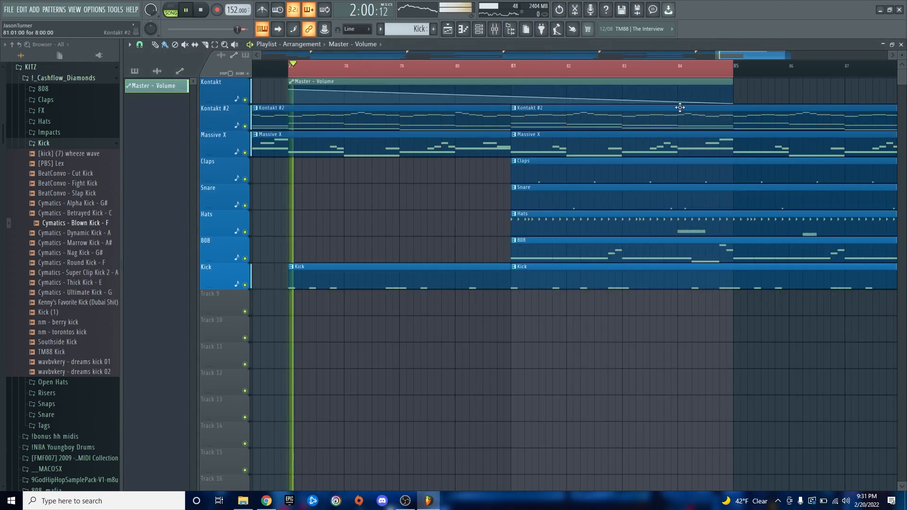
{"action": "left_click_drag", "start_coordinate": [511, 97], "coordinate": [511, 92]}
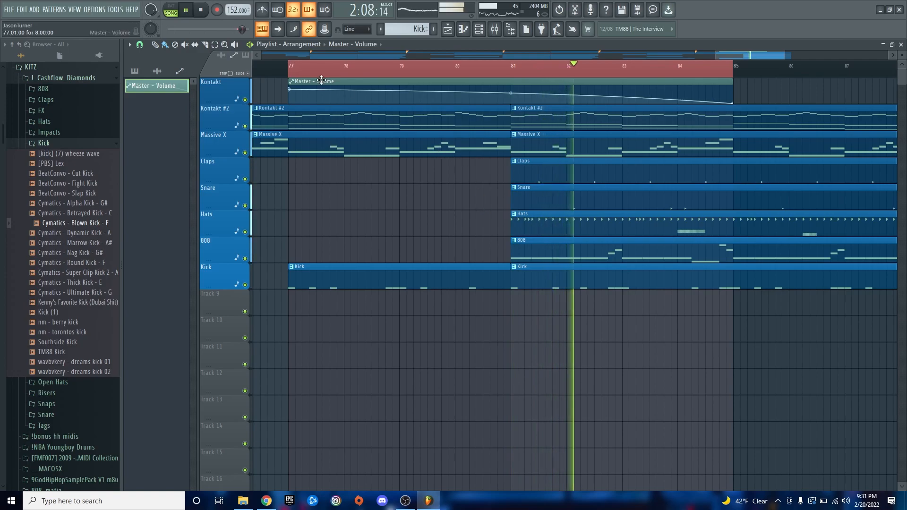
- Clear the time selection and play the arrangement from about bar 82 to check the fade-out
{"action": "key", "text": "space"}
{"action": "left_click", "coordinate": [308, 70]}
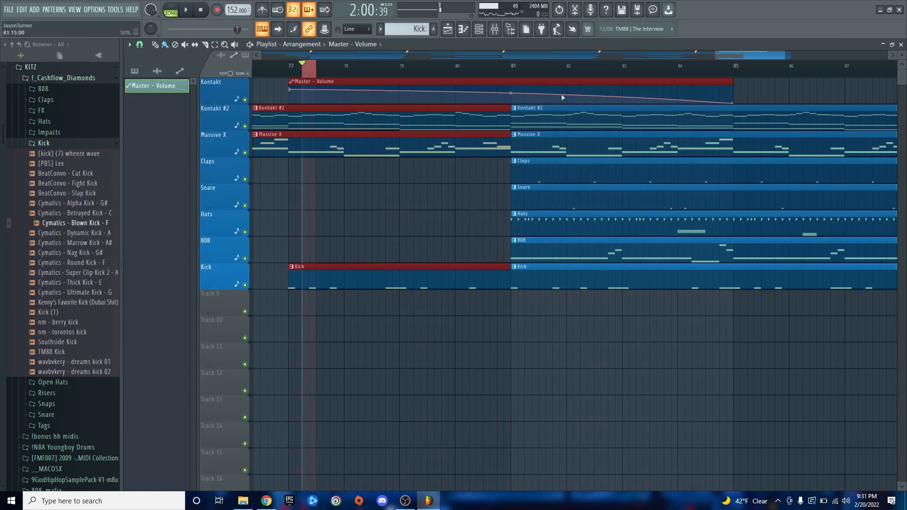
{"action": "key", "text": "ctrl+d"}
{"action": "left_click", "coordinate": [581, 71]}
{"action": "key", "text": "space"}
{"action": "scroll", "coordinate": [873, 361], "scroll_direction": "up", "scroll_amount": 1}
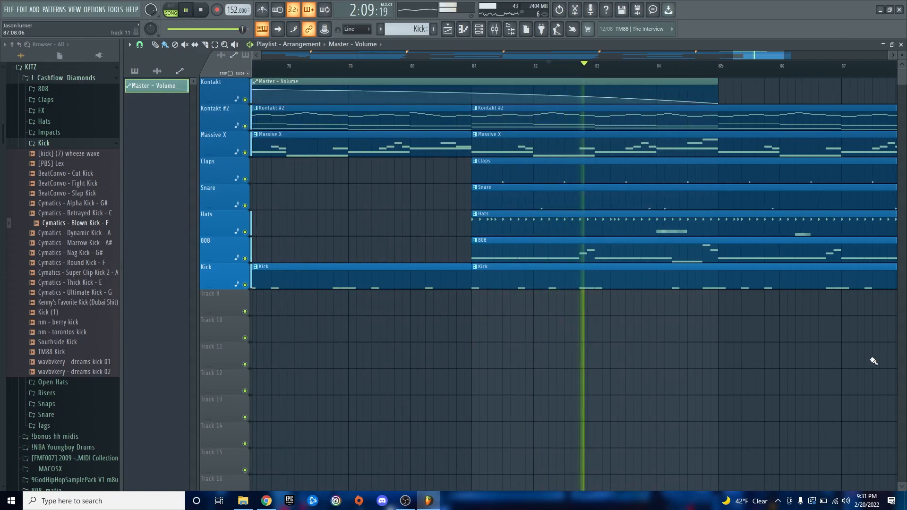
{"action": "scroll", "coordinate": [873, 361], "scroll_direction": "up", "scroll_amount": 1}
{"action": "scroll", "coordinate": [686, 340], "scroll_direction": "up", "scroll_amount": 1}
{"action": "key", "text": "space"}
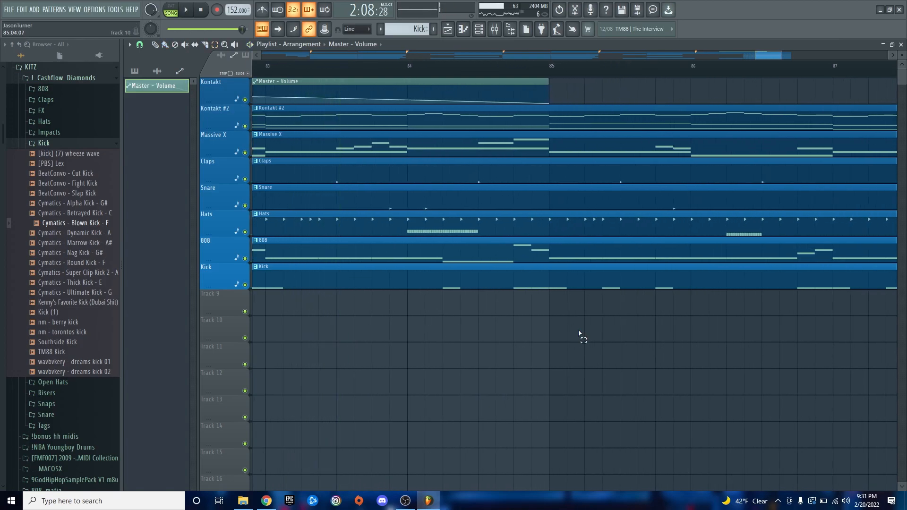
- Slice all clips at bar 85, delete everything after it and play the shortened ending
{"action": "left_click_drag", "start_coordinate": [549, 149], "coordinate": [554, 138]}
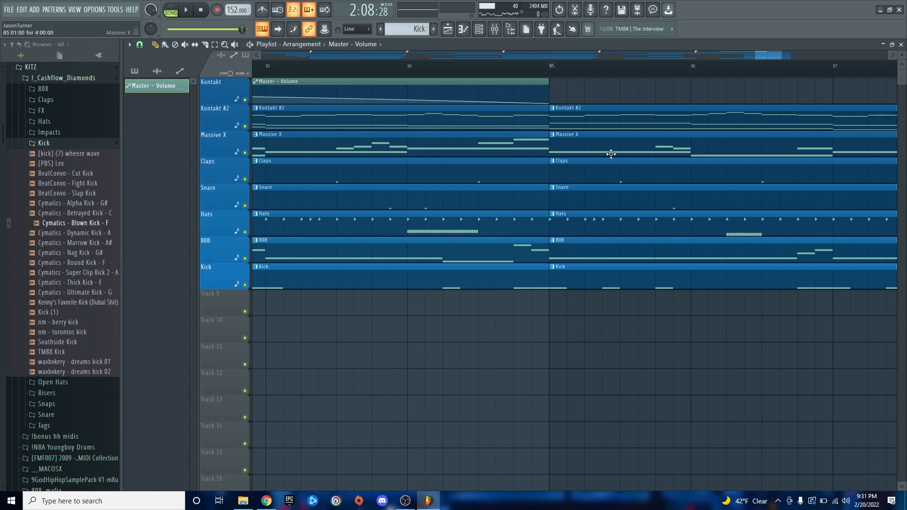
{"action": "right_click", "coordinate": [609, 118]}
{"action": "key", "text": "space"}
{"action": "scroll", "coordinate": [638, 361], "scroll_direction": "down", "scroll_amount": 2}
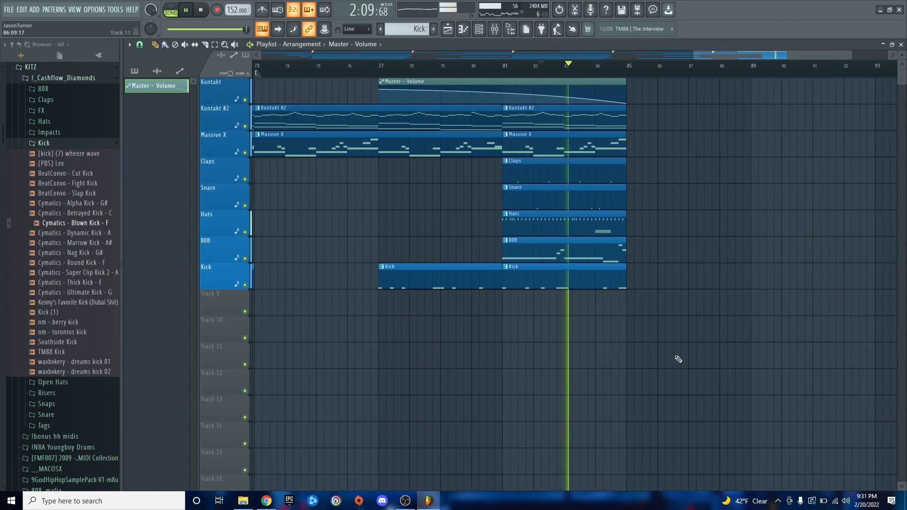
{"action": "scroll", "coordinate": [678, 361], "scroll_direction": "down", "scroll_amount": 1}
{"action": "scroll", "coordinate": [679, 360], "scroll_direction": "down", "scroll_amount": 1}
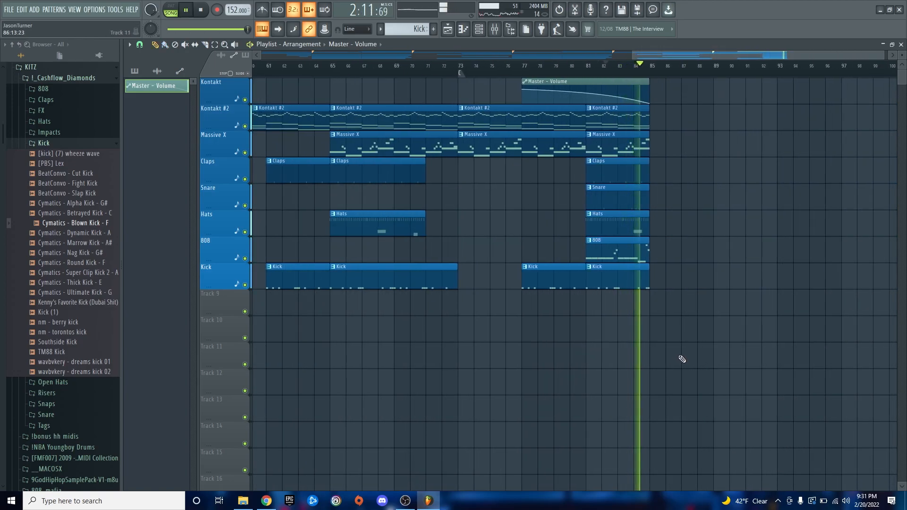
{"action": "key", "text": "space"}
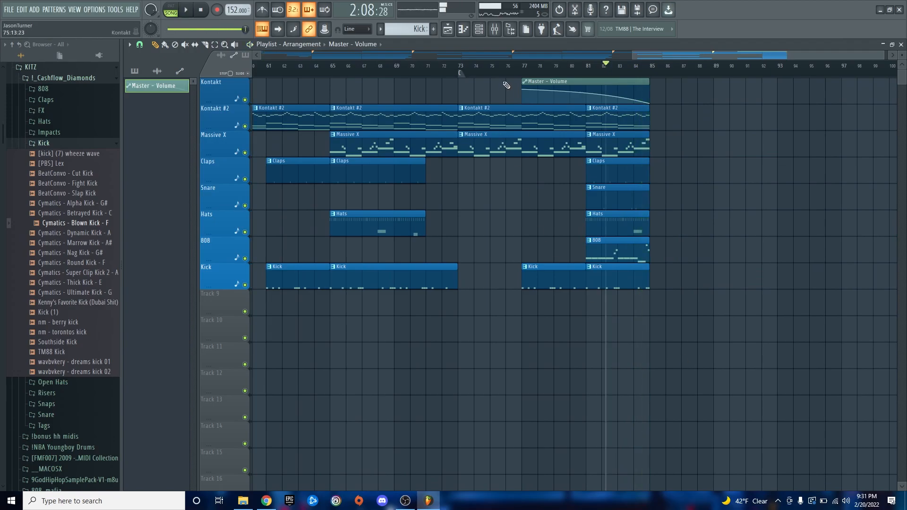
- Return the playhead to the start of the song and play the intro into the first verse
{"action": "left_click_drag", "start_coordinate": [535, 69], "coordinate": [646, 78]}
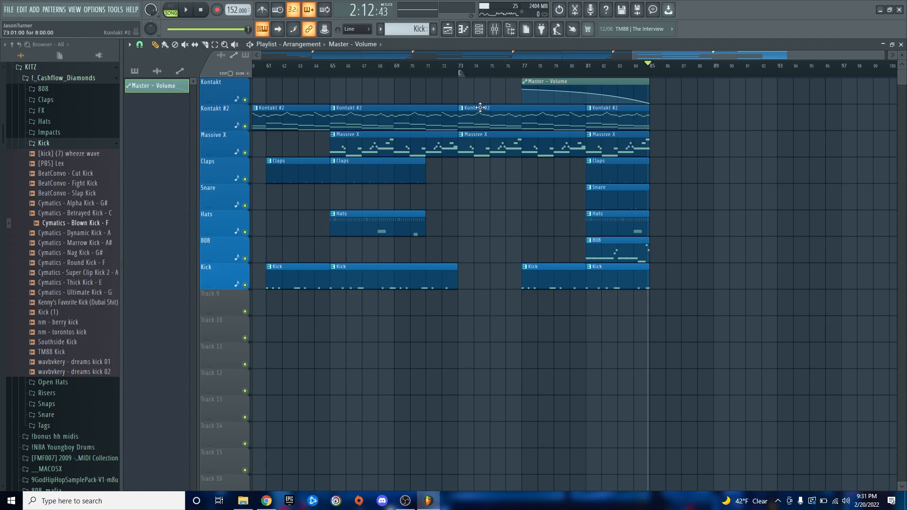
{"action": "left_click_drag", "start_coordinate": [616, 74], "coordinate": [504, 65]}
{"action": "scroll", "coordinate": [573, 361], "scroll_direction": "down", "scroll_amount": 4}
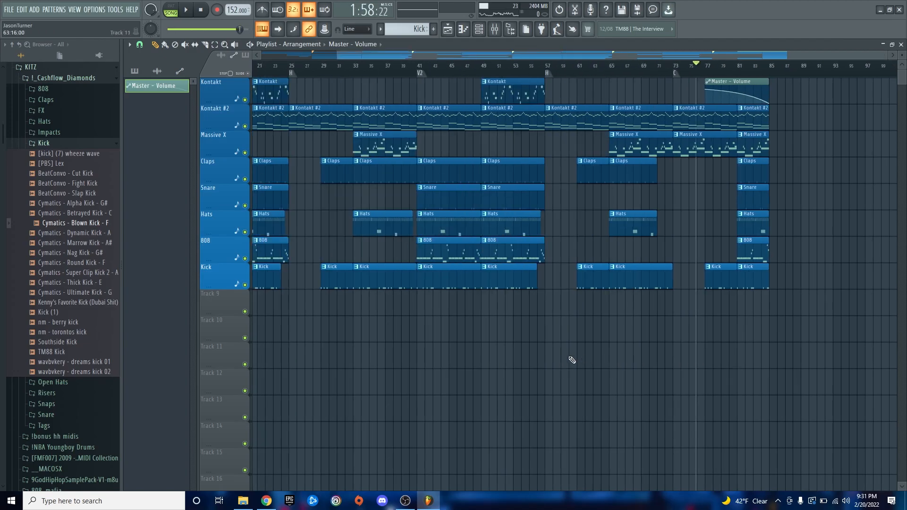
{"action": "left_click_drag", "start_coordinate": [267, 66], "coordinate": [200, 86]}
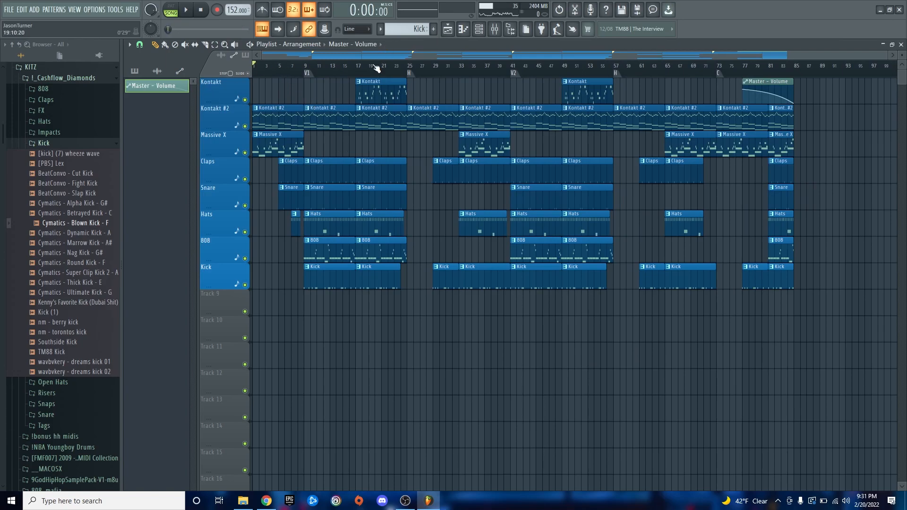
{"action": "key", "text": "space"}
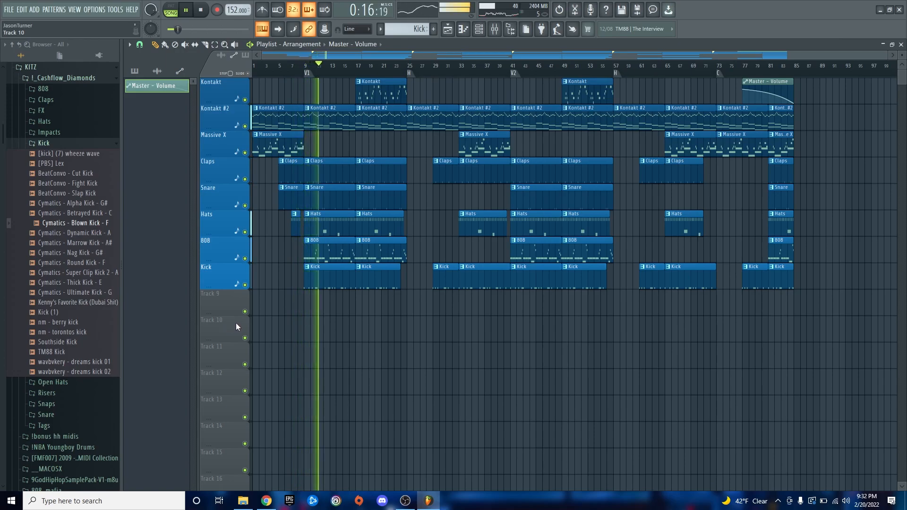
{"action": "key", "text": "space"}
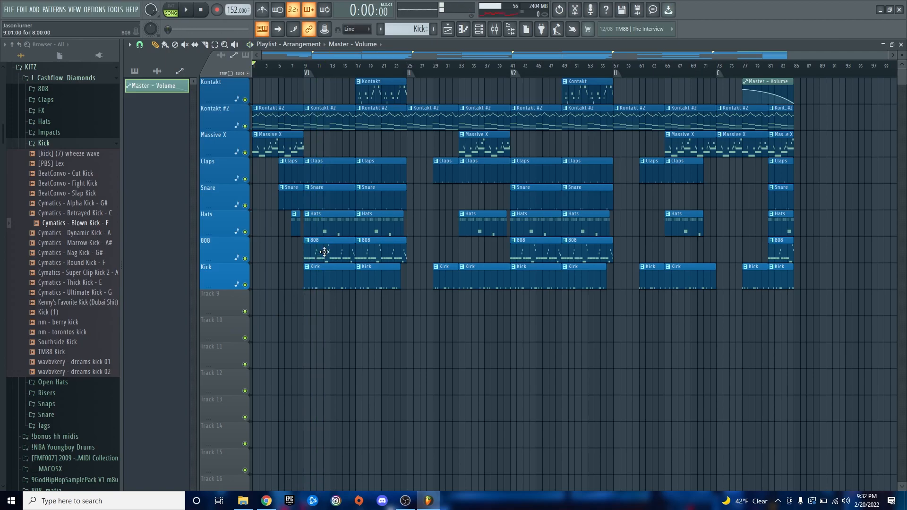
- Open the 808 pattern's notes and slightly adjust the velocities of the short high notes before bars 3, 5, 7 and 9
{"action": "double_click", "coordinate": [324, 252]}
{"action": "scroll", "coordinate": [331, 242], "scroll_direction": "down", "scroll_amount": 2}
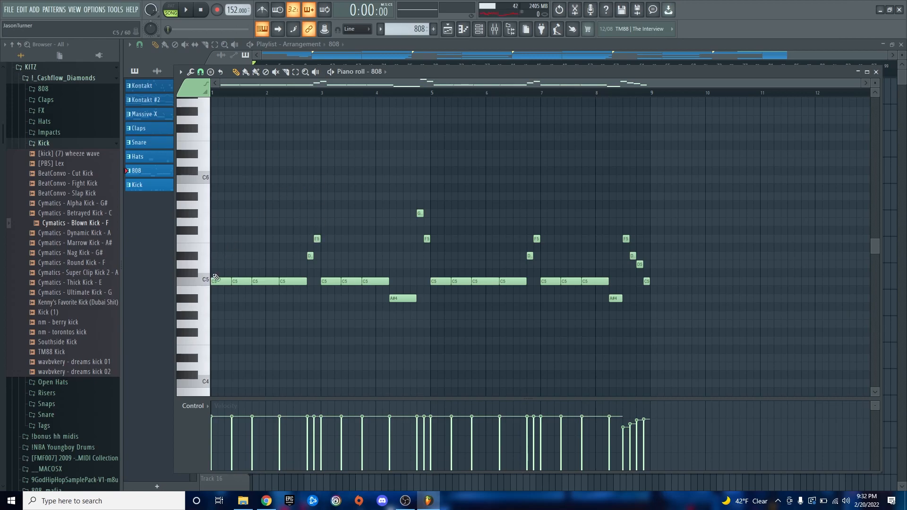
{"action": "key", "text": "r"}
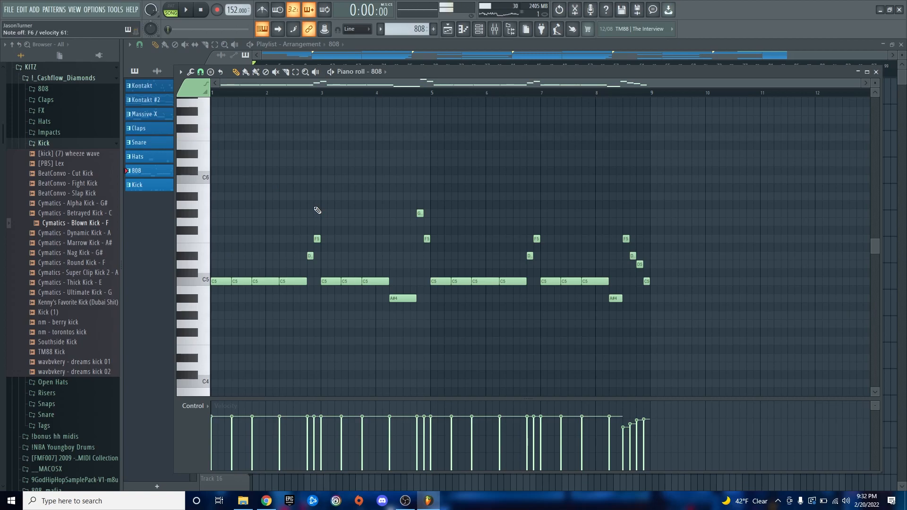
{"action": "key", "text": "q"}
{"action": "left_click_drag", "start_coordinate": [411, 202], "coordinate": [440, 225]}
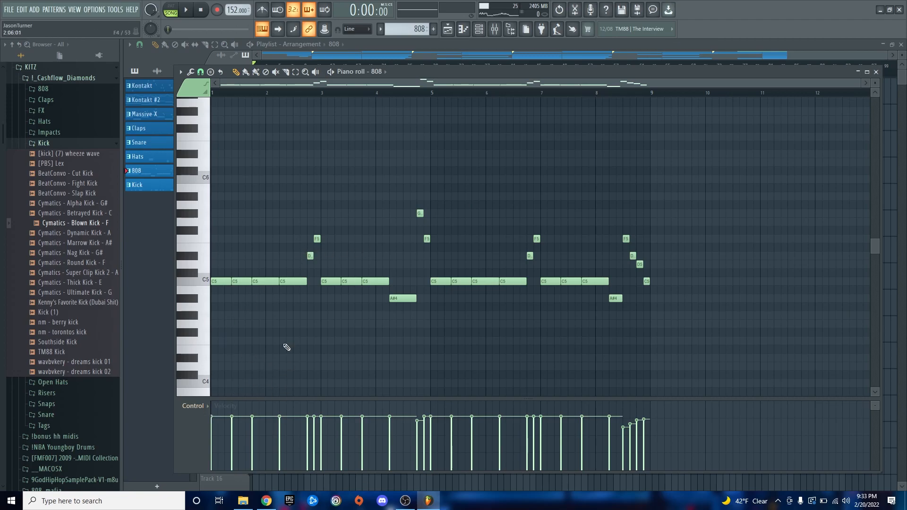
{"action": "left_click_drag", "start_coordinate": [305, 236], "coordinate": [654, 250]}
{"action": "left_click", "coordinate": [609, 202]}
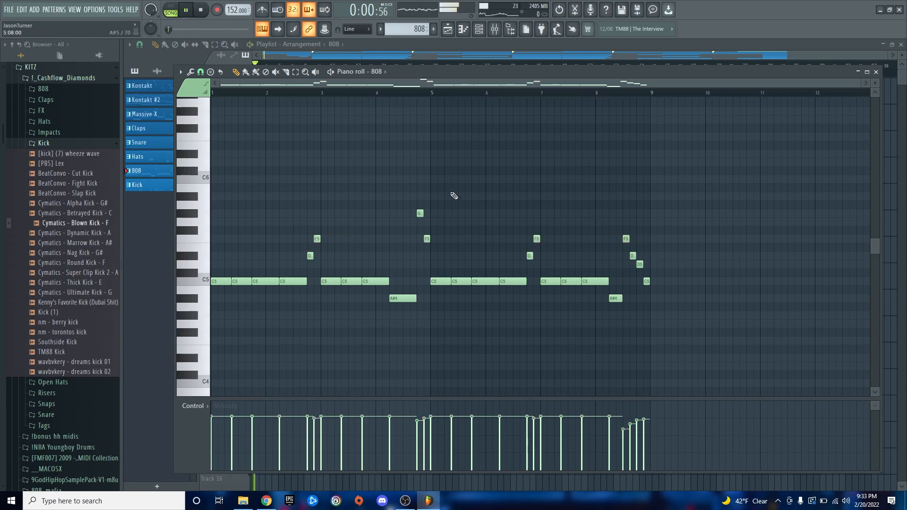
- Play the 808 part from bar 9 to check the adjusted notes, and return to the start of the playlist
{"action": "key", "text": "space"}
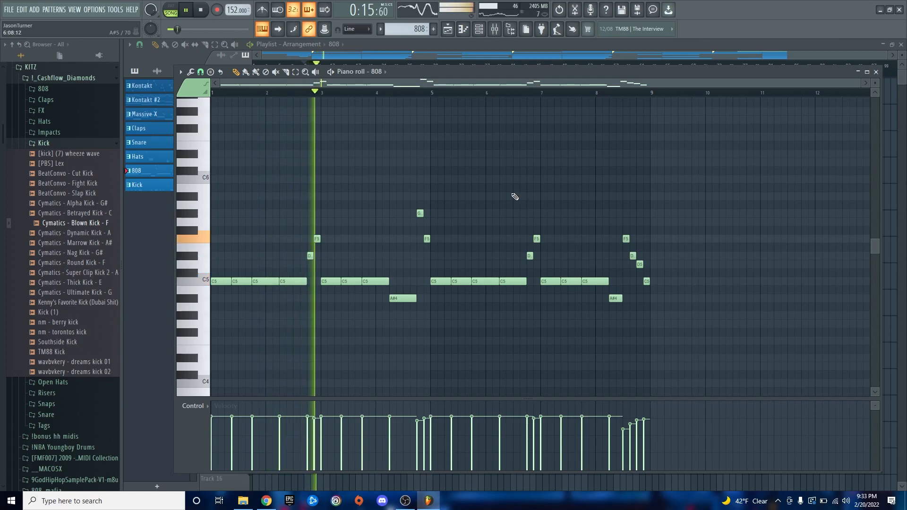
{"action": "key", "text": "space"}
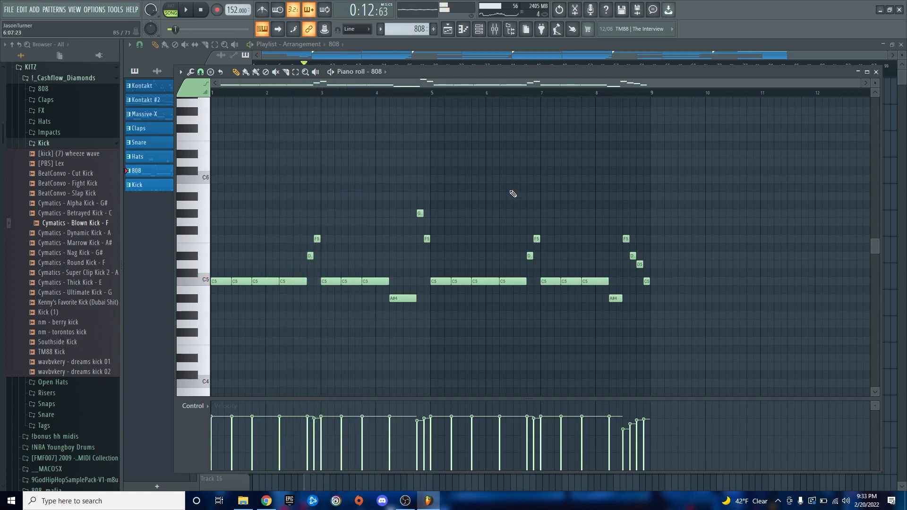
{"action": "key", "text": "Escape"}
{"action": "key", "text": "Escape"}
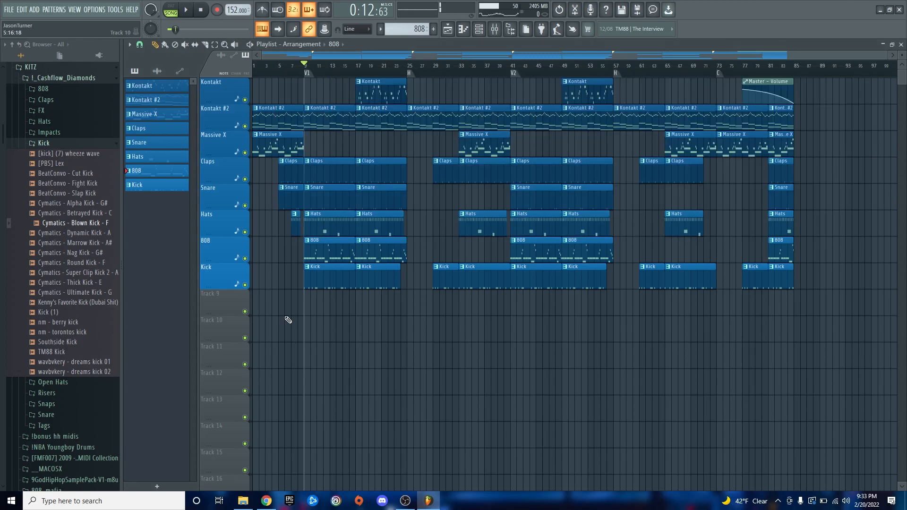
{"action": "left_click_drag", "start_coordinate": [261, 71], "coordinate": [231, 72]}
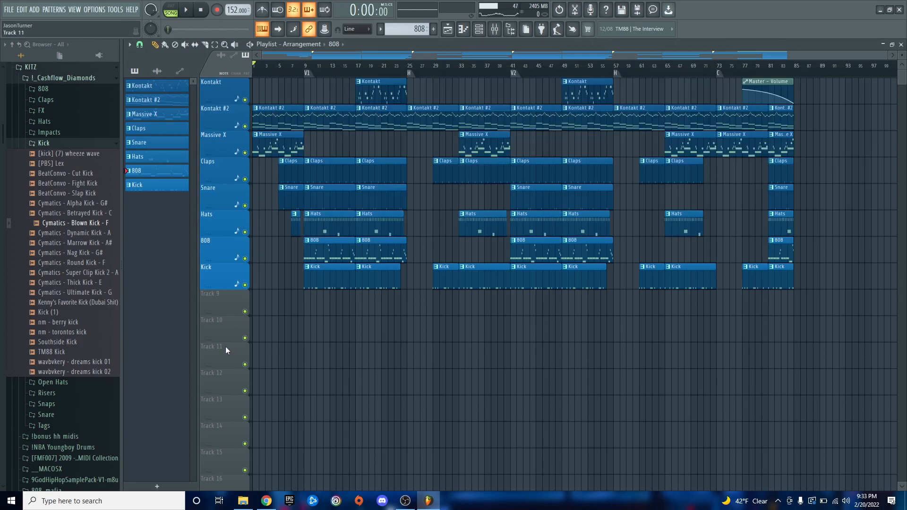
- Place the Cymatics Astriction Reverse Cymbal sample from the Risers folder on Track 9 at about bar 10
{"action": "scroll", "coordinate": [225, 347], "scroll_direction": "up", "scroll_amount": 3}
{"action": "left_click", "coordinate": [53, 143]}
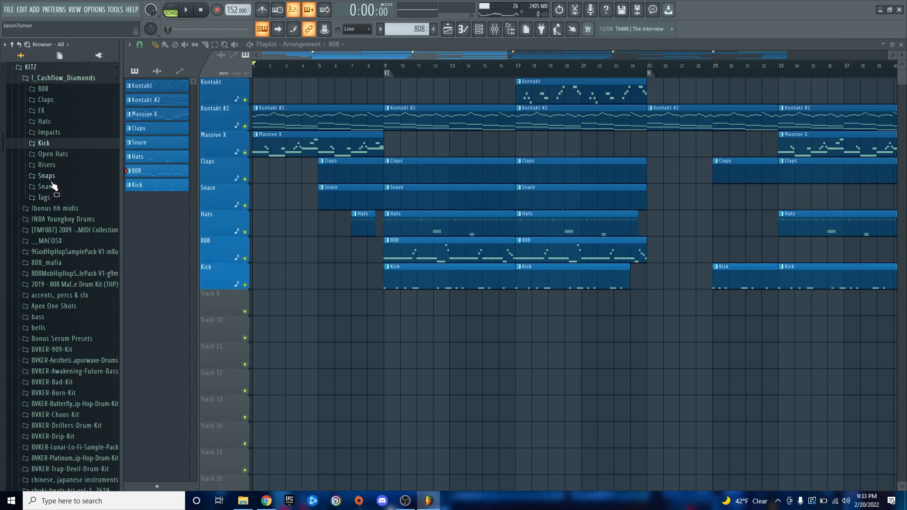
{"action": "left_click", "coordinate": [48, 165]}
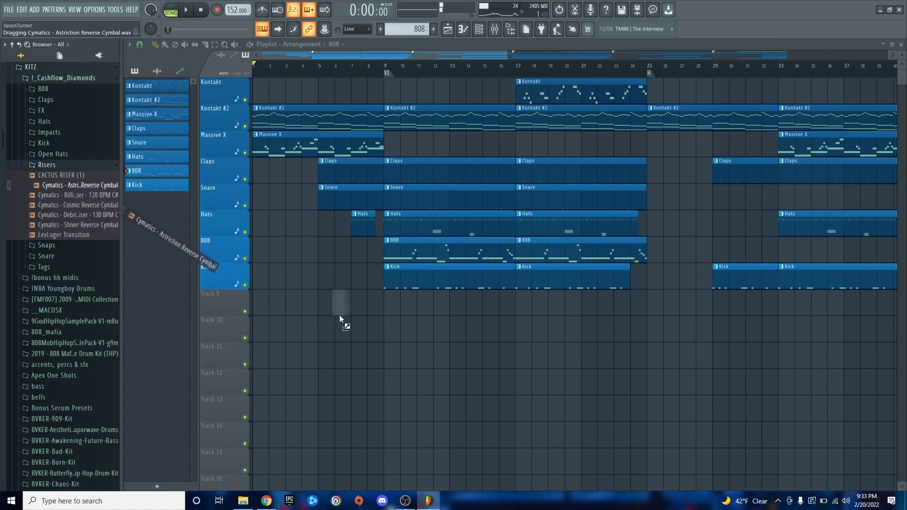
{"action": "left_click_drag", "start_coordinate": [391, 325], "coordinate": [400, 307]}
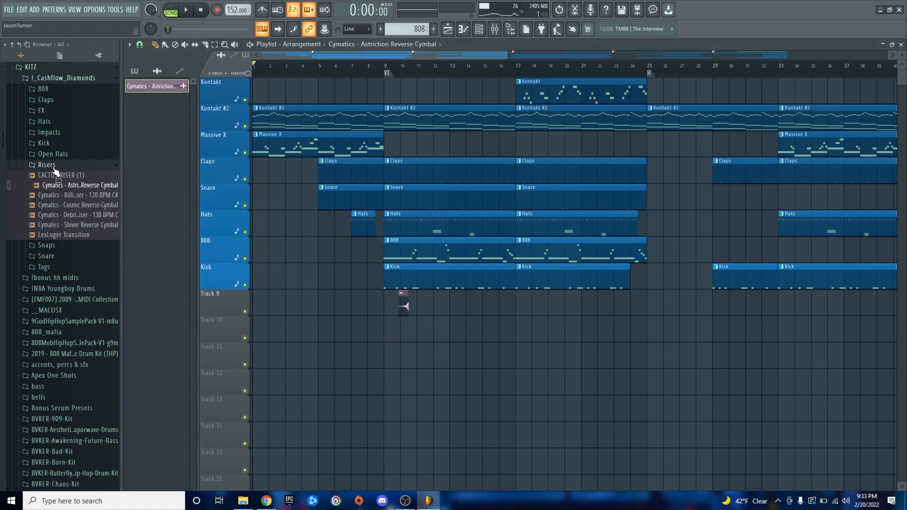
- Place the Cymatics Soviet Impact sample from the Impacts folder on Track 10, directly after the reverse cymbal
{"action": "left_click", "coordinate": [49, 132]}
{"action": "left_click", "coordinate": [79, 262]}
{"action": "key", "text": "space"}
{"action": "left_click_drag", "start_coordinate": [406, 342], "coordinate": [406, 342]}
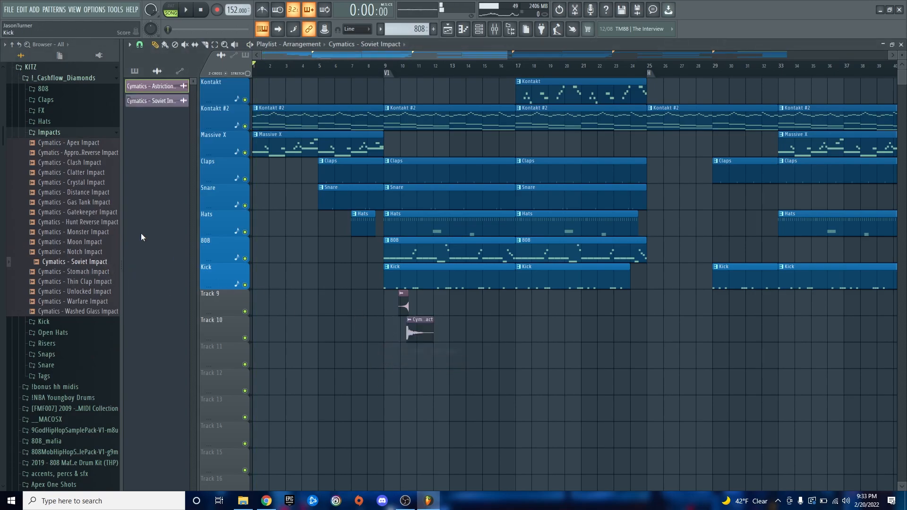
- Place the Cashflow Slow sample from the Tags folder on Track 11, starting shortly after bar 9
{"action": "left_click", "coordinate": [51, 134]}
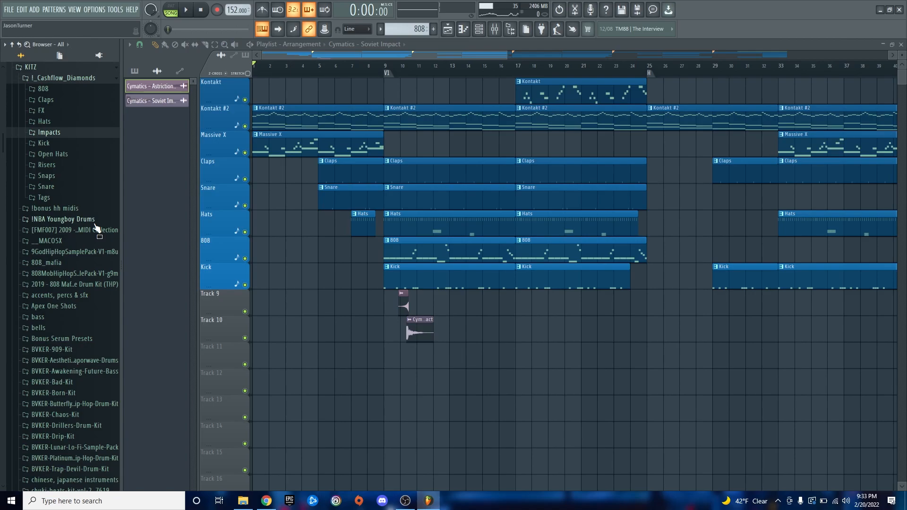
{"action": "left_click", "coordinate": [44, 198]}
{"action": "left_click_drag", "start_coordinate": [63, 230], "coordinate": [394, 364]}
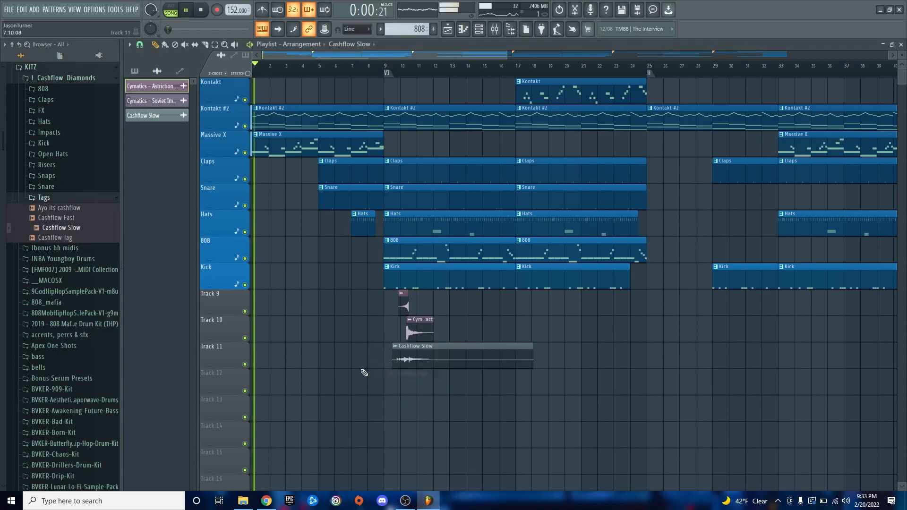
- Move the reverse cymbal and impact clips together from bar 10 to just before the hook marker at bar 25
{"action": "scroll", "coordinate": [322, 374], "scroll_direction": "down", "scroll_amount": 2}
{"action": "scroll", "coordinate": [322, 374], "scroll_direction": "down", "scroll_amount": 2}
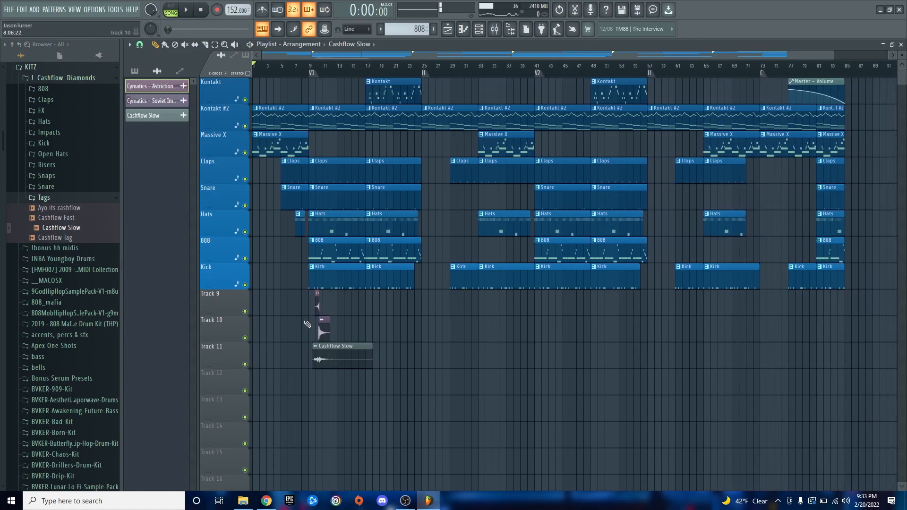
{"action": "left_click_drag", "start_coordinate": [312, 313], "coordinate": [327, 327]}
{"action": "scroll", "coordinate": [318, 329], "scroll_direction": "up", "scroll_amount": 4}
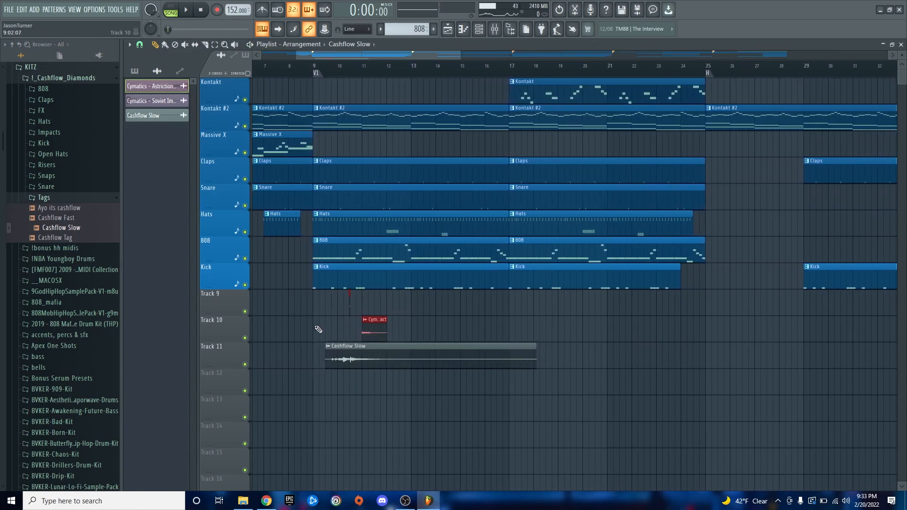
{"action": "left_click_drag", "start_coordinate": [329, 305], "coordinate": [682, 307]}
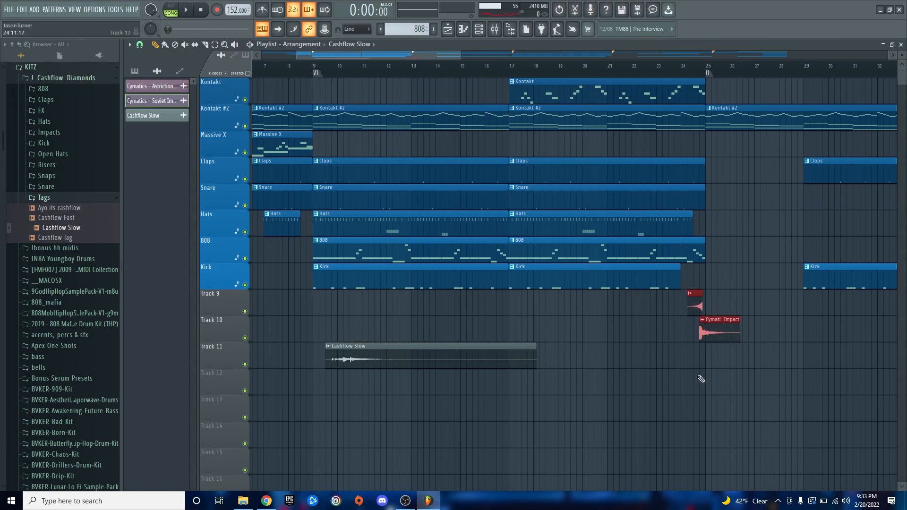
- Move the Soviet Impact clip near bar 41, and align the reverse cymbal on Track 9 to end exactly at bar 25
{"action": "scroll", "coordinate": [532, 420], "scroll_direction": "down", "scroll_amount": 3}
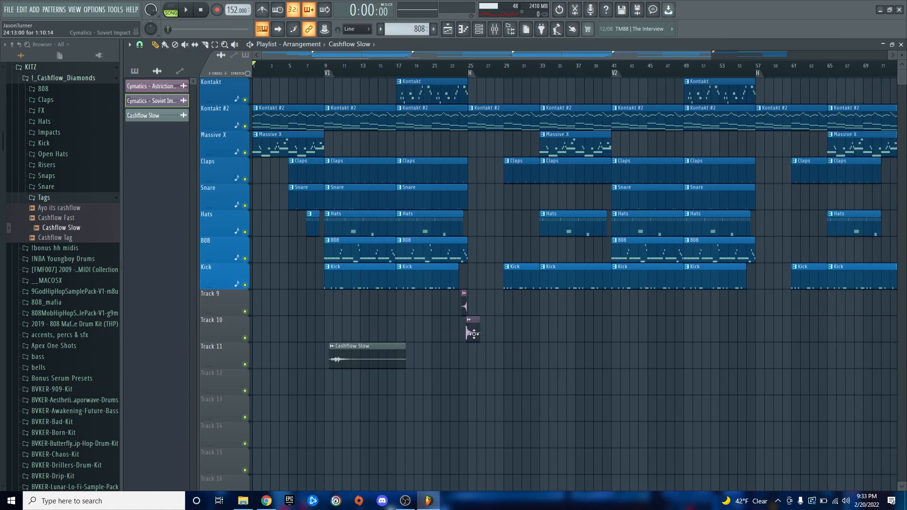
{"action": "scroll", "coordinate": [474, 348], "scroll_direction": "up", "scroll_amount": 10}
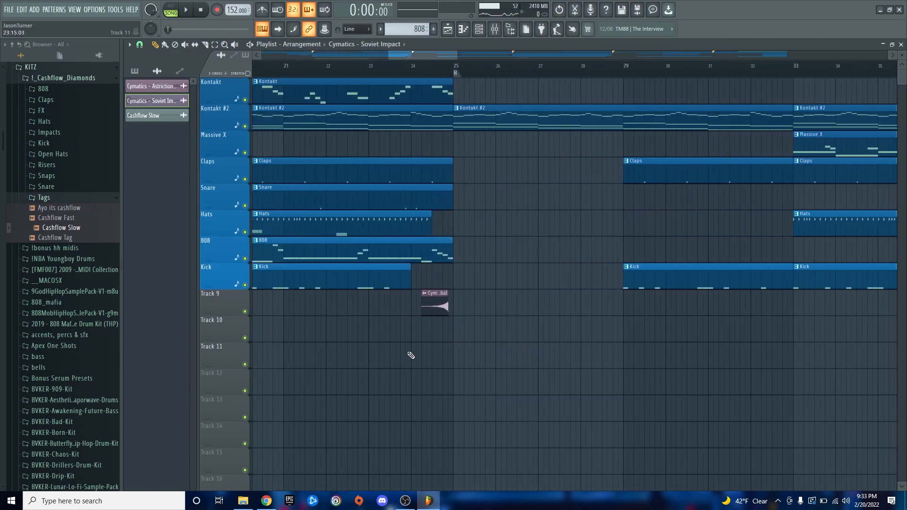
{"action": "left_click_drag", "start_coordinate": [455, 307], "coordinate": [485, 310]}
{"action": "scroll", "coordinate": [482, 338], "scroll_direction": "up", "scroll_amount": 4}
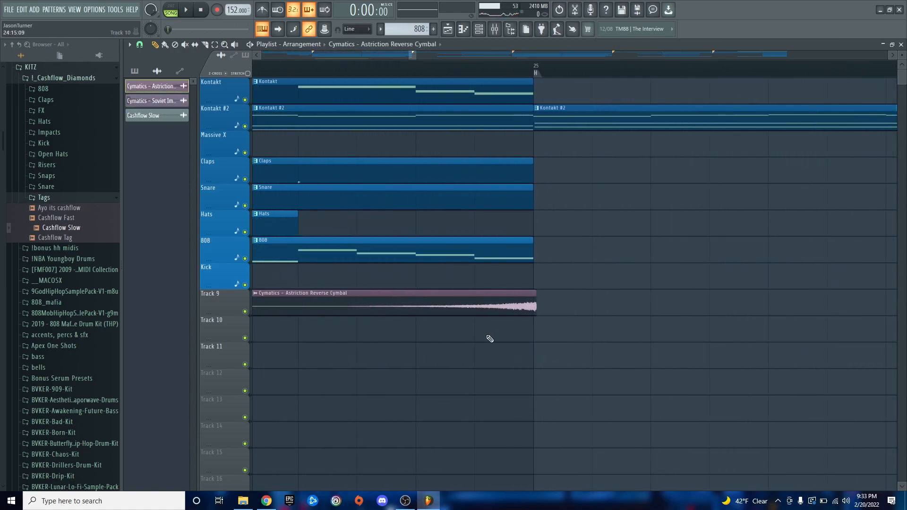
{"action": "scroll", "coordinate": [490, 384], "scroll_direction": "down", "scroll_amount": 4}
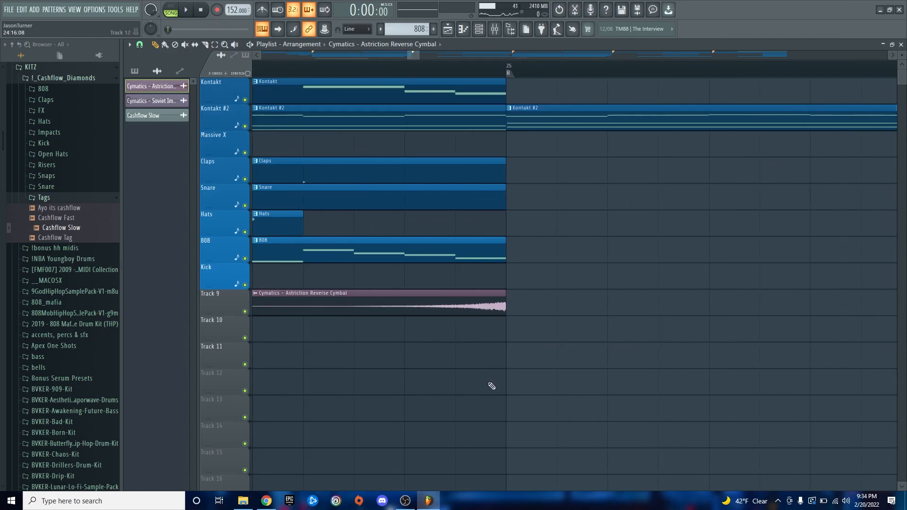
{"action": "key", "text": "space"}
- Align the start of the Soviet Impact clip on Track 10 with the V2 marker at bar 41
{"action": "scroll", "coordinate": [338, 350], "scroll_direction": "down", "scroll_amount": 8}
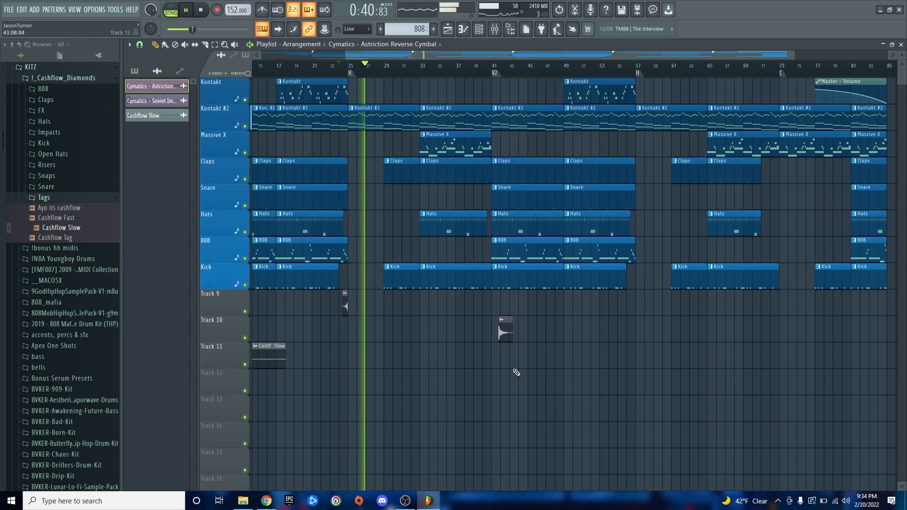
{"action": "scroll", "coordinate": [501, 373], "scroll_direction": "up", "scroll_amount": 6}
{"action": "scroll", "coordinate": [504, 376], "scroll_direction": "up", "scroll_amount": 3}
{"action": "left_click_drag", "start_coordinate": [556, 337], "coordinate": [519, 338]}
{"action": "scroll", "coordinate": [488, 356], "scroll_direction": "up", "scroll_amount": 5}
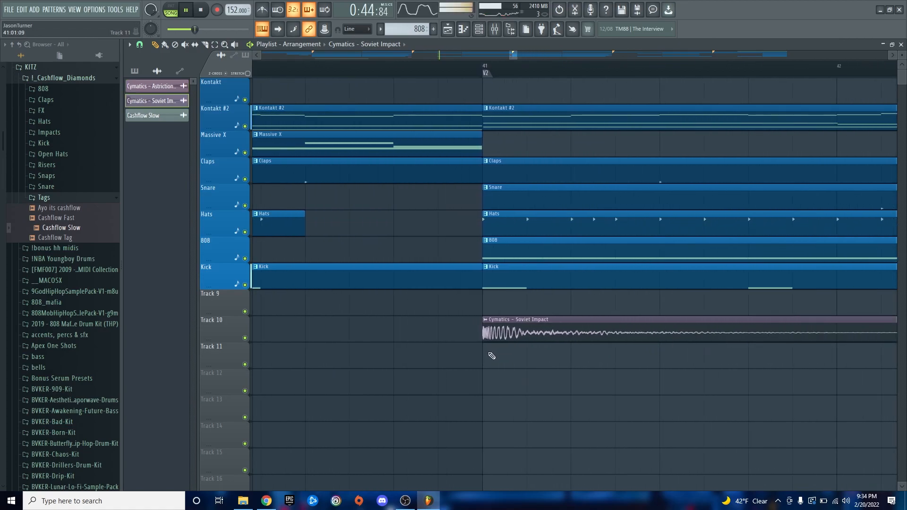
- Play the arrangement leading into bar 41 to check how the impact sounds at the start of the second verse
{"action": "left_click", "coordinate": [369, 71]}
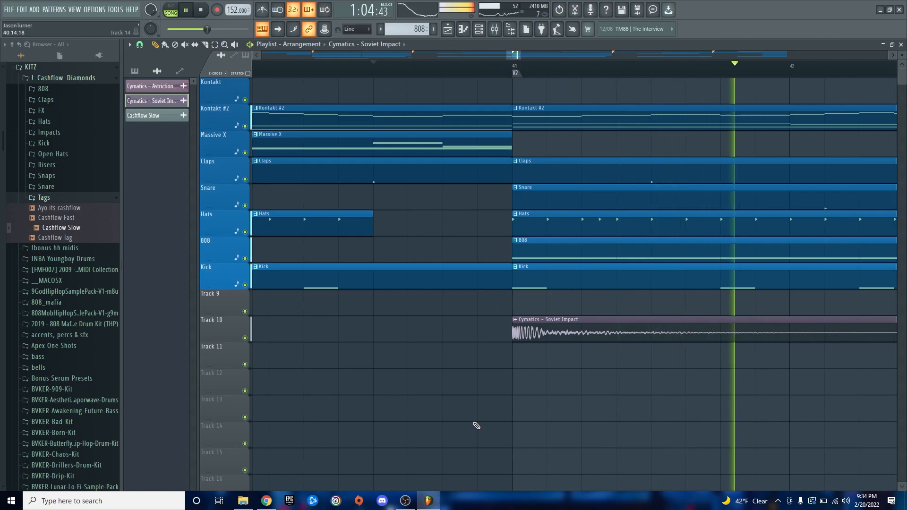
{"action": "scroll", "coordinate": [479, 411], "scroll_direction": "down", "scroll_amount": 5}
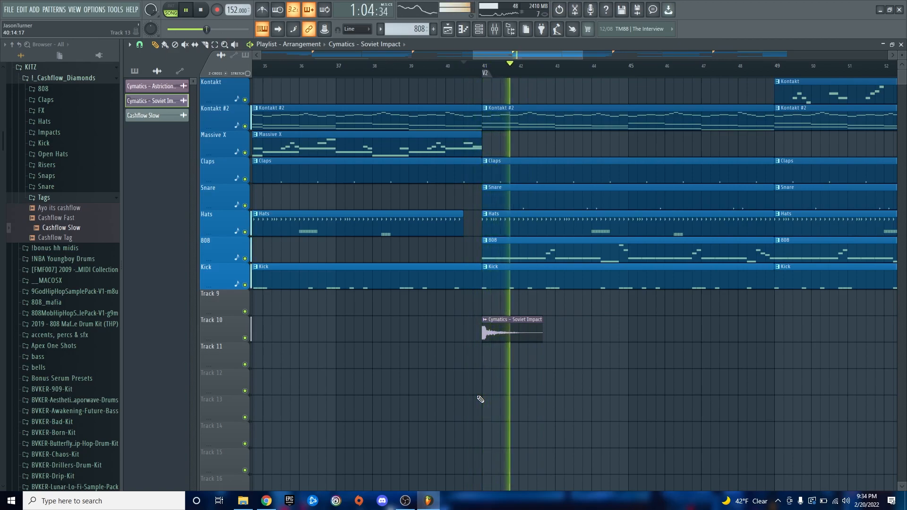
{"action": "key", "text": "space"}
{"action": "scroll", "coordinate": [480, 399], "scroll_direction": "down", "scroll_amount": 8, "text": "ctrl"}
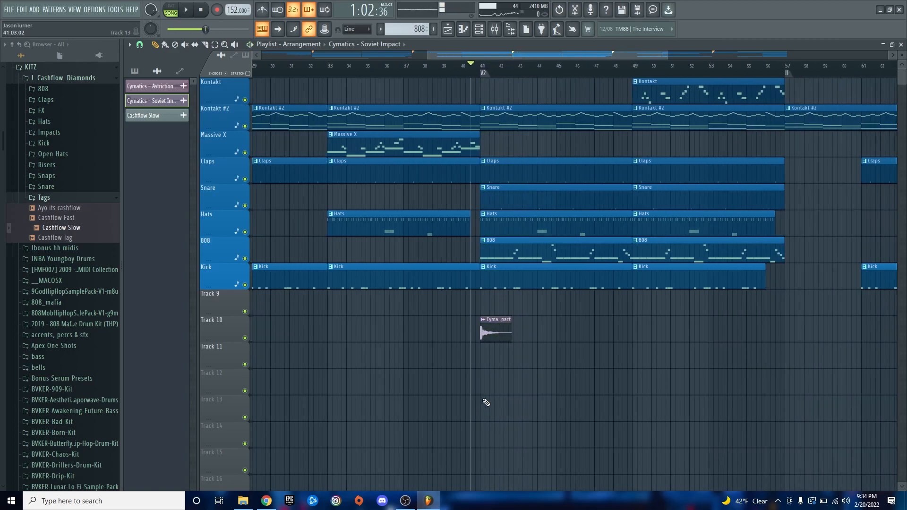
{"action": "key", "text": "space"}
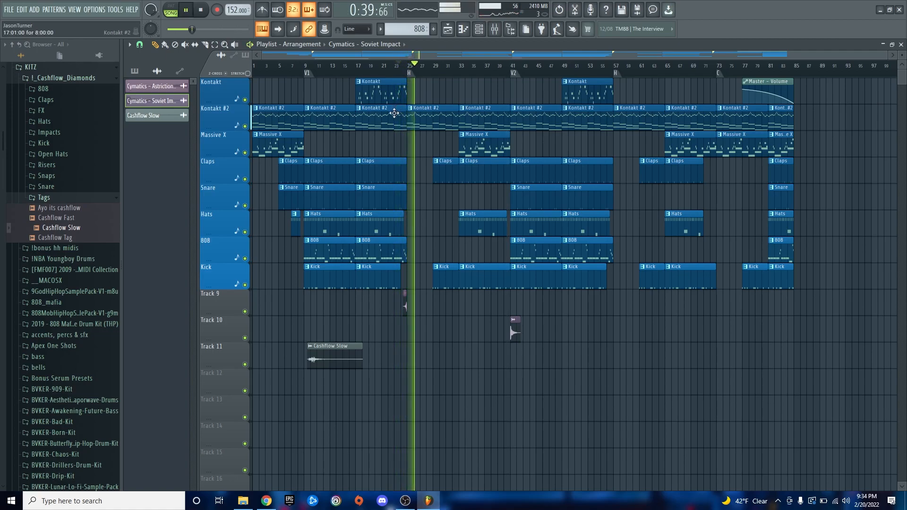
{"action": "left_click", "coordinate": [484, 70]}
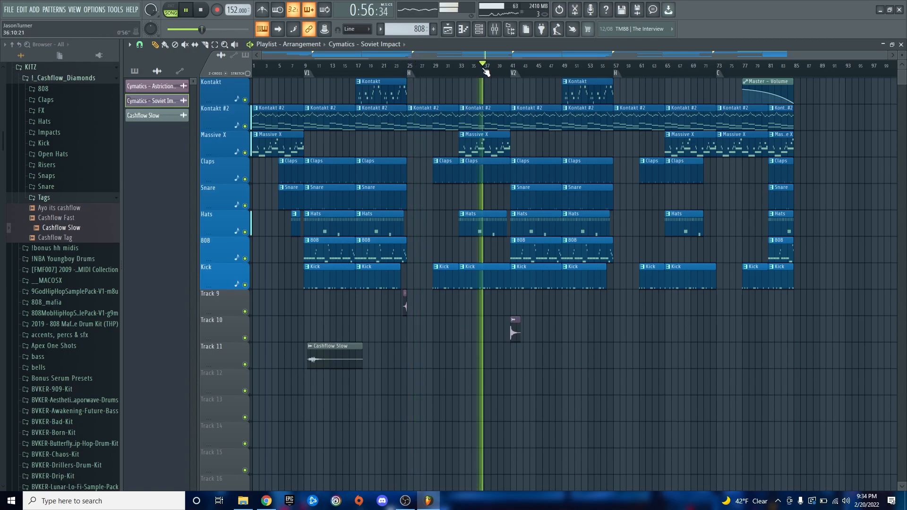
{"action": "scroll", "coordinate": [516, 360], "scroll_direction": "up", "scroll_amount": 6}
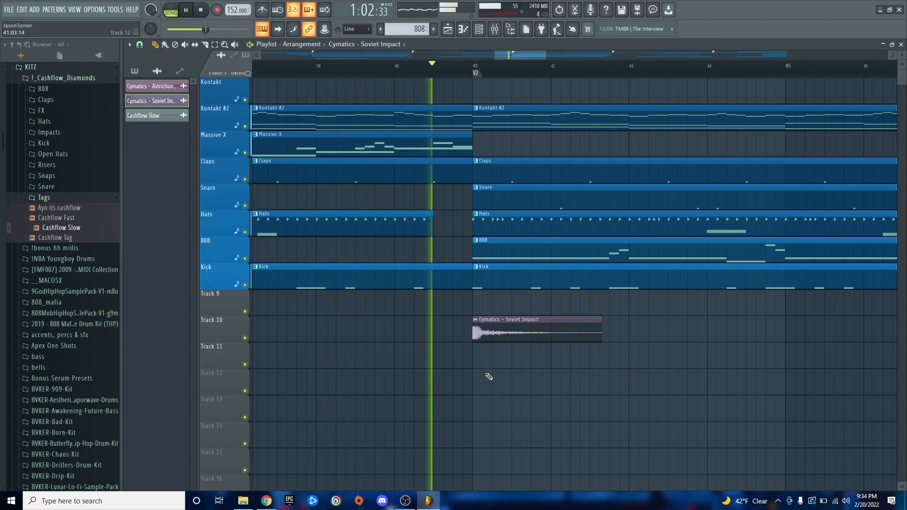
{"action": "key", "text": "space"}
- Audition reverse cymbals in the Risers folder and place Cymatics Shiver Reverse Cymbal on Track 11, ending exactly at bar 41
{"action": "left_click", "coordinate": [42, 199]}
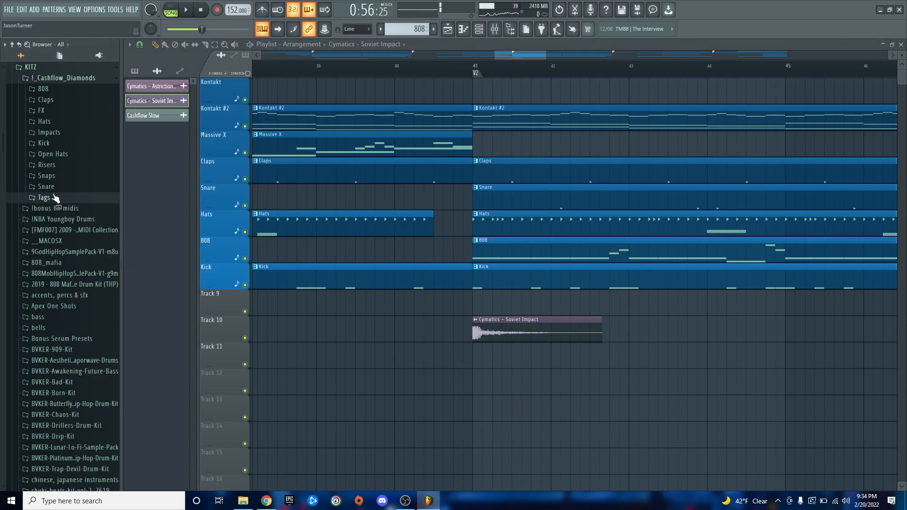
{"action": "left_click", "coordinate": [47, 165]}
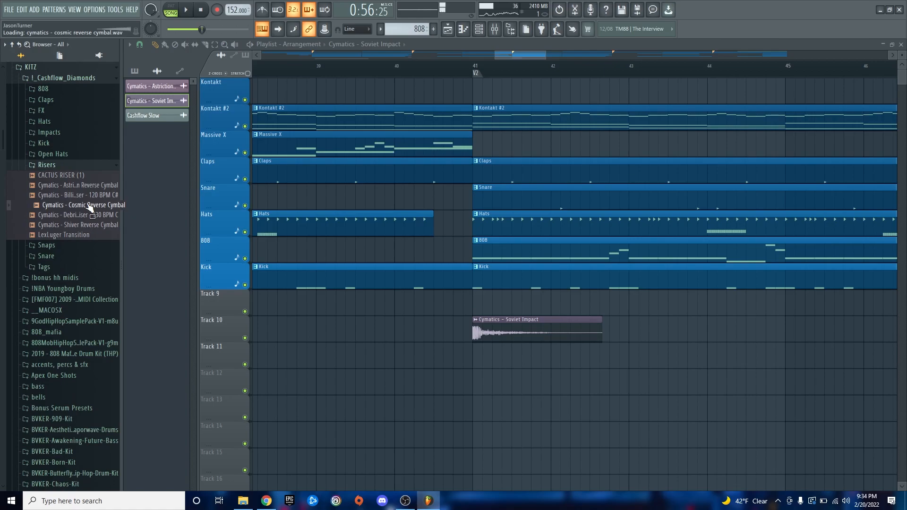
{"action": "left_click", "coordinate": [86, 188]}
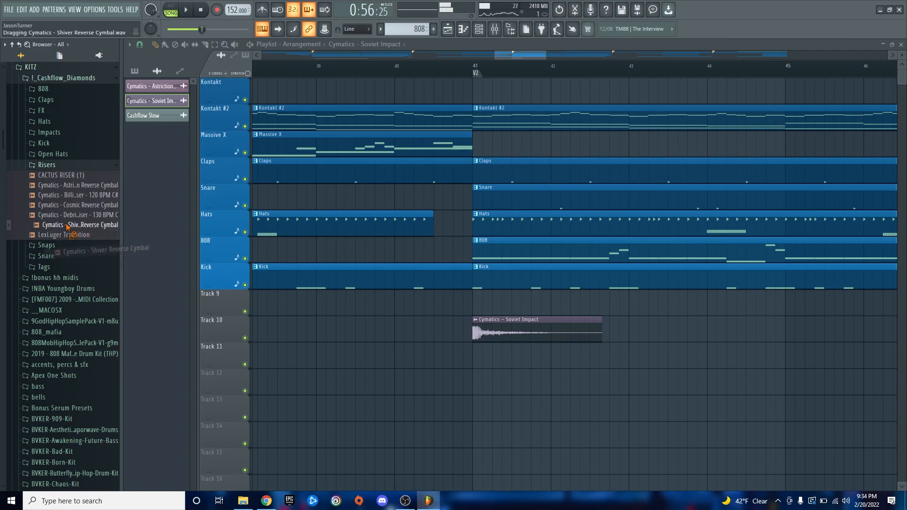
{"action": "left_click_drag", "start_coordinate": [452, 370], "coordinate": [419, 364]}
{"action": "scroll", "coordinate": [479, 360], "scroll_direction": "up", "scroll_amount": 3}
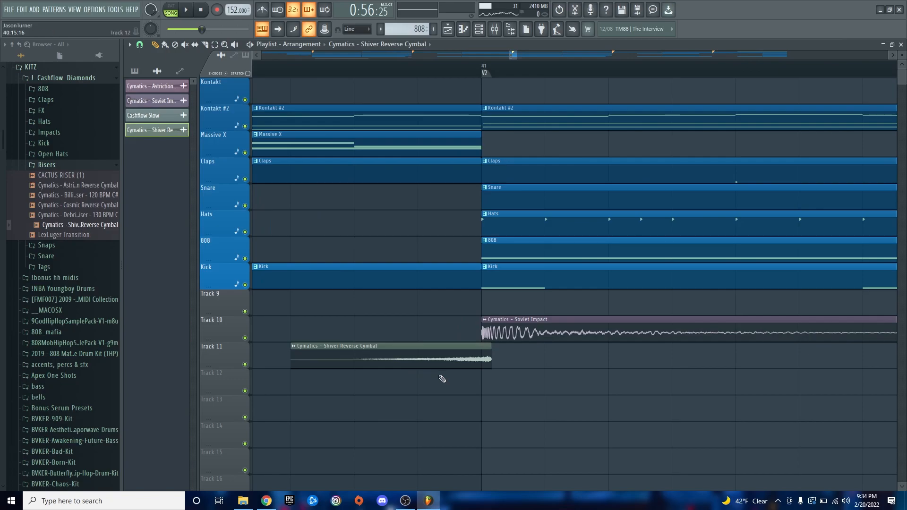
{"action": "scroll", "coordinate": [442, 378], "scroll_direction": "up", "scroll_amount": 3}
{"action": "scroll", "coordinate": [490, 378], "scroll_direction": "down", "scroll_amount": 4}
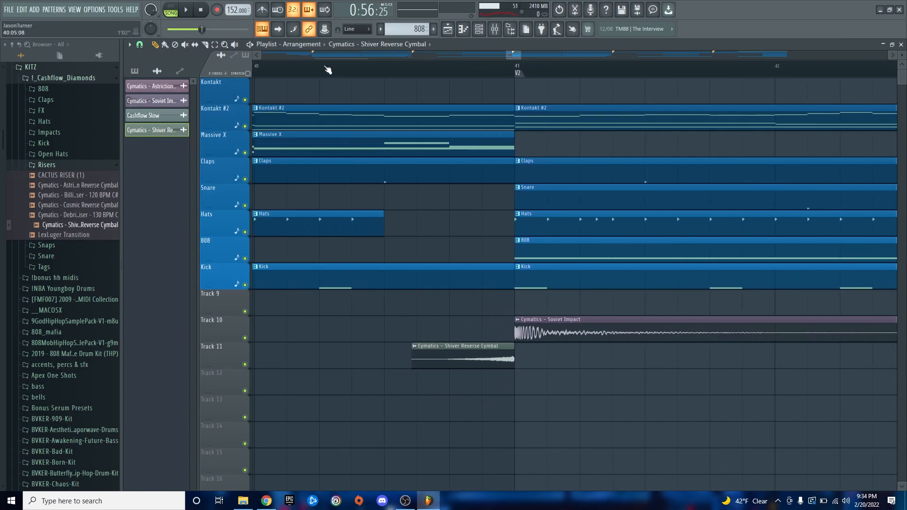
- Stretch the Shiver Reverse Cymbal's start back to the second beat of bar 40, keeping its end at bar 41
{"action": "key", "text": "space"}
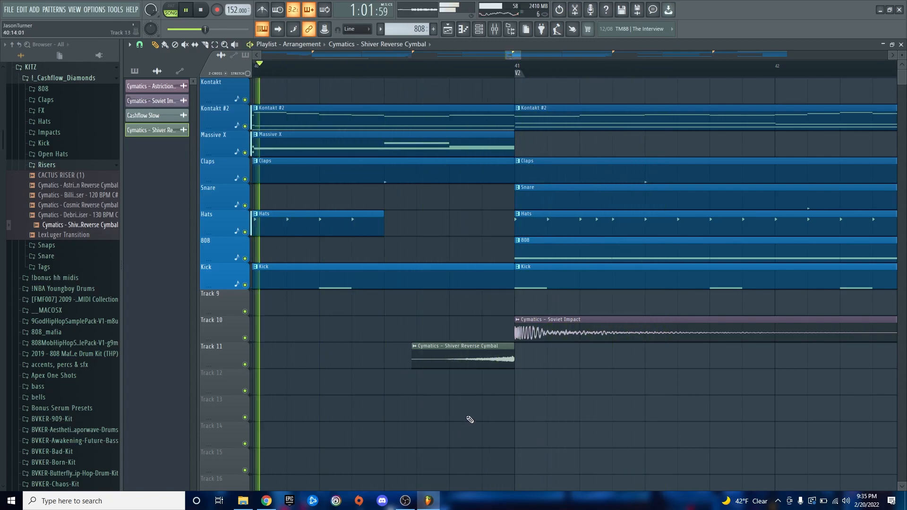
{"action": "key", "text": "space"}
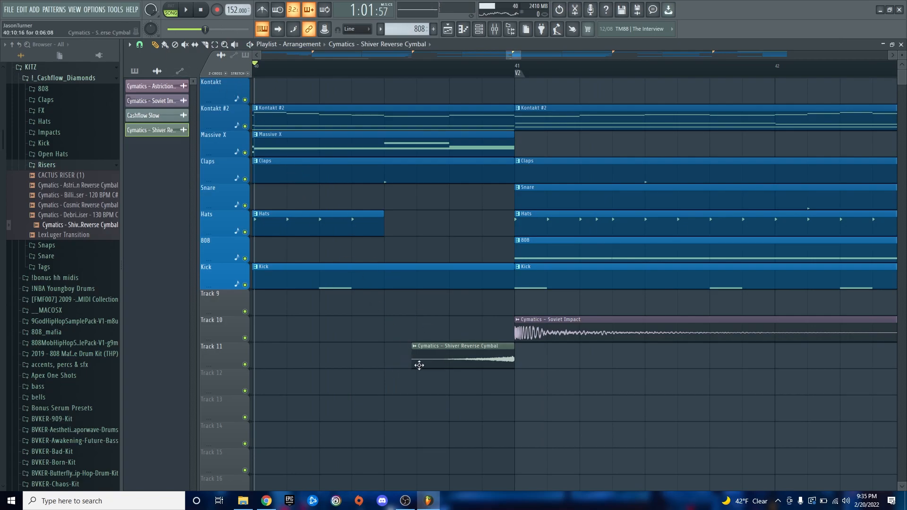
{"action": "key", "text": "space"}
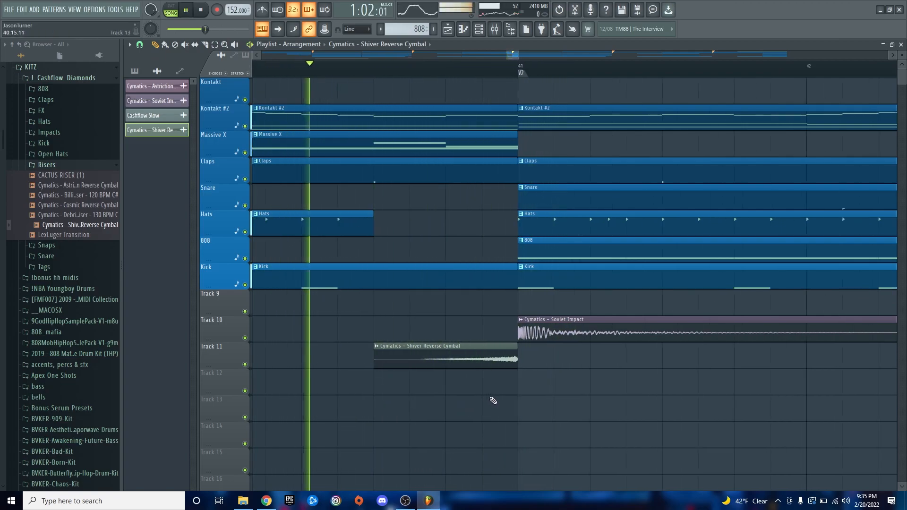
{"action": "scroll", "coordinate": [488, 399], "scroll_direction": "up", "scroll_amount": 4}
{"action": "scroll", "coordinate": [489, 400], "scroll_direction": "down", "scroll_amount": 4}
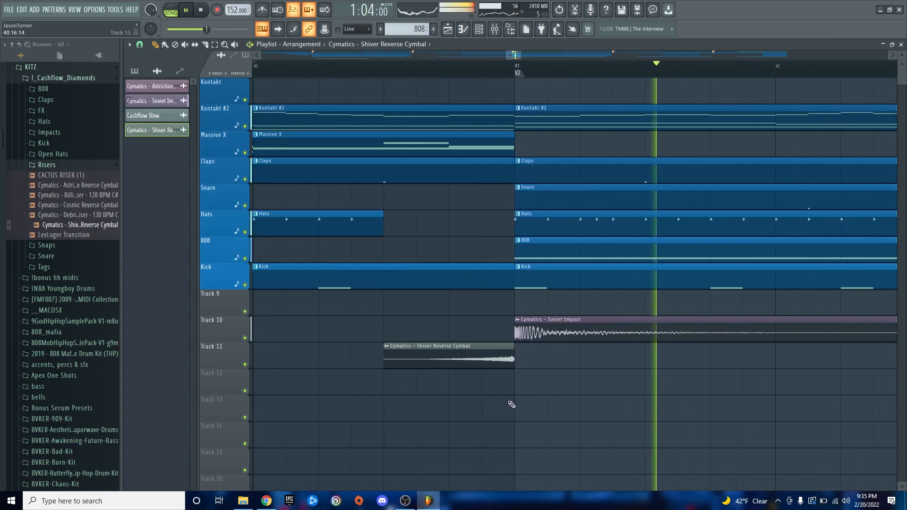
{"action": "key", "text": "space"}
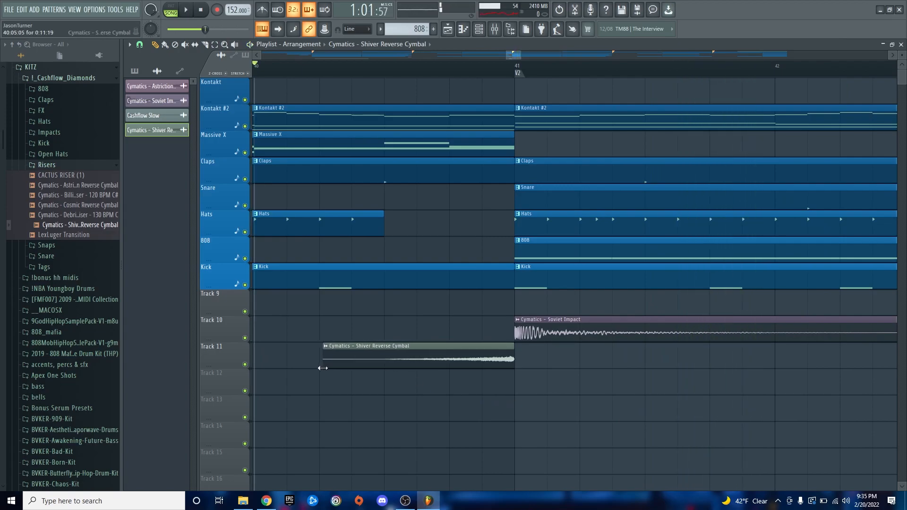
{"action": "key", "text": "space"}
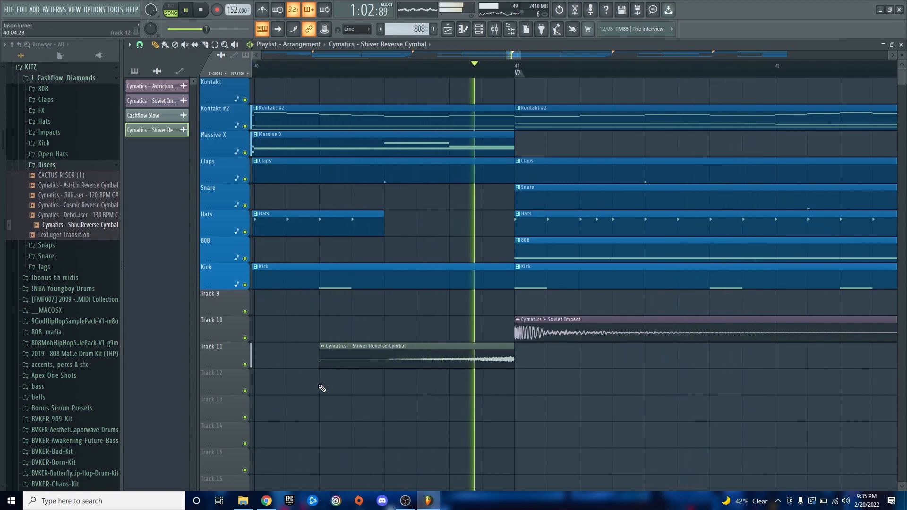
{"action": "scroll", "coordinate": [326, 396], "scroll_direction": "up", "scroll_amount": 4}
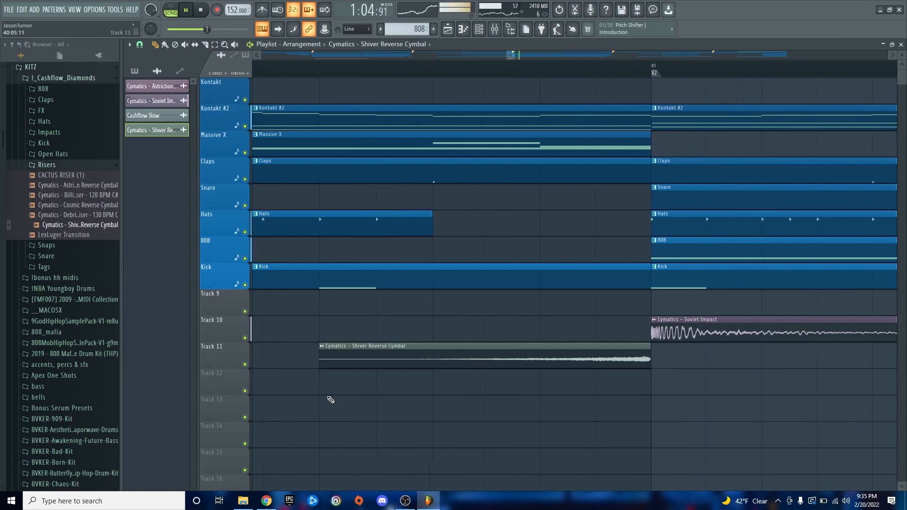
- Replay the transition into bar 41 to check the stretched reverse cymbal together with the impact
{"action": "key", "text": "space"}
{"action": "key", "text": "space"}
{"action": "scroll", "coordinate": [335, 401], "scroll_direction": "down", "scroll_amount": 4}
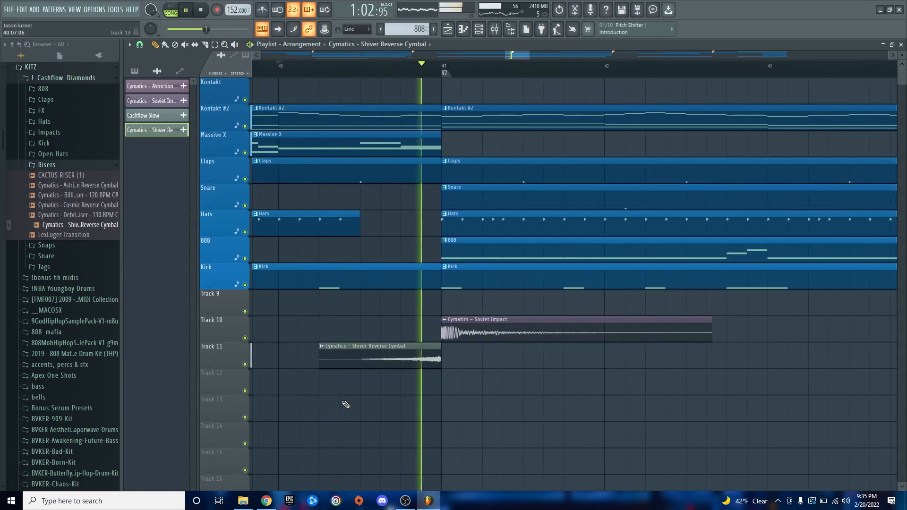
{"action": "scroll", "coordinate": [360, 407], "scroll_direction": "down", "scroll_amount": 6}
{"action": "key", "text": "space"}
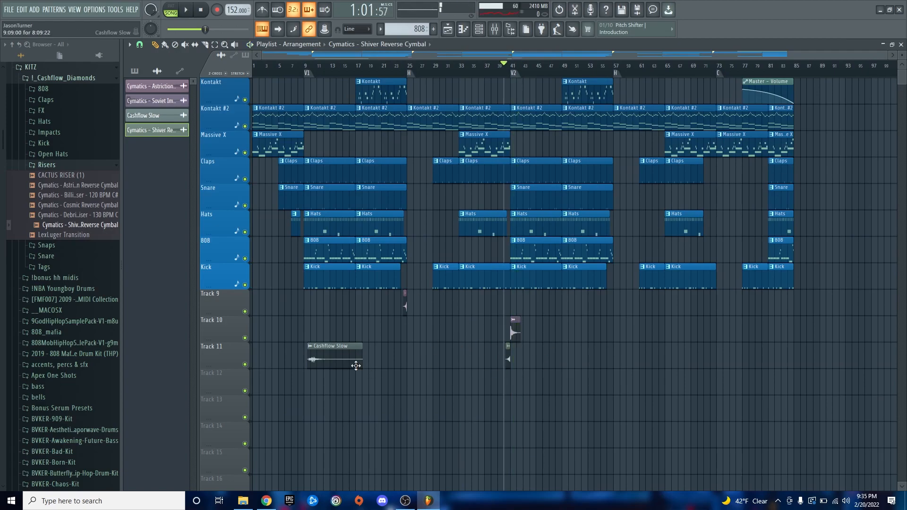
- Move the Cashflow Slow tag on Track 11 back into the intro so that it starts exactly at bar 3
{"action": "scroll", "coordinate": [271, 72], "scroll_direction": "up", "scroll_amount": 4}
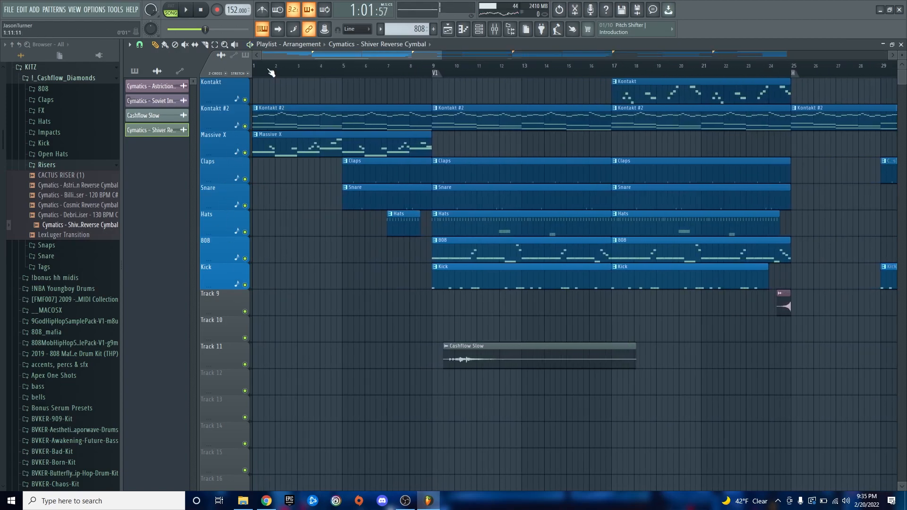
{"action": "key", "text": "space"}
{"action": "left_click_drag", "start_coordinate": [488, 360], "coordinate": [346, 360]}
{"action": "key", "text": "space"}
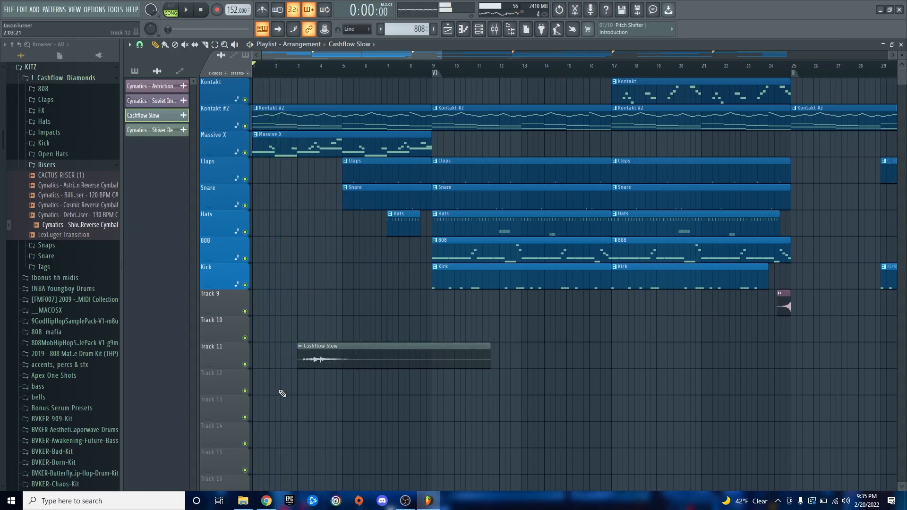
{"action": "scroll", "coordinate": [282, 391], "scroll_direction": "up", "scroll_amount": 2}
{"action": "scroll", "coordinate": [337, 411], "scroll_direction": "up", "scroll_amount": 2}
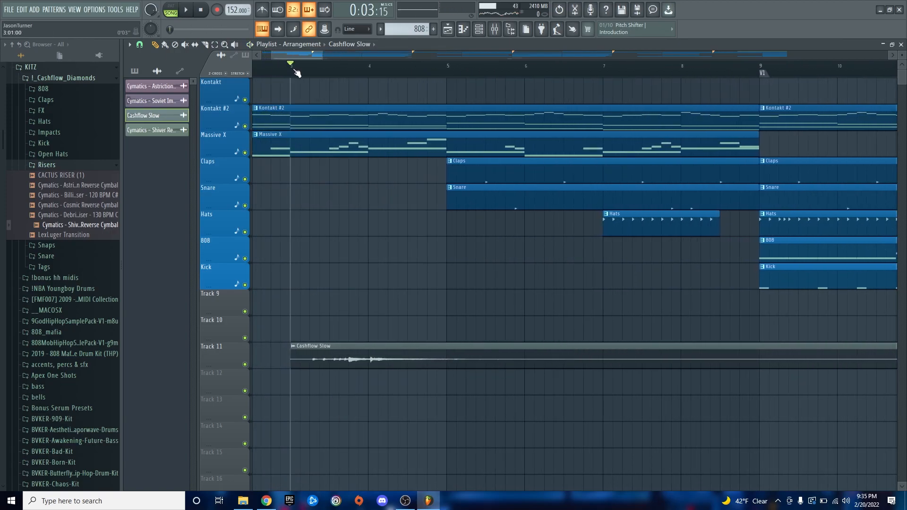
- Trim the end of the Cashflow Slow tag on Track 11 to bar 10 and play the intro from bar 3
{"action": "scroll", "coordinate": [313, 288], "scroll_direction": "down", "scroll_amount": 2}
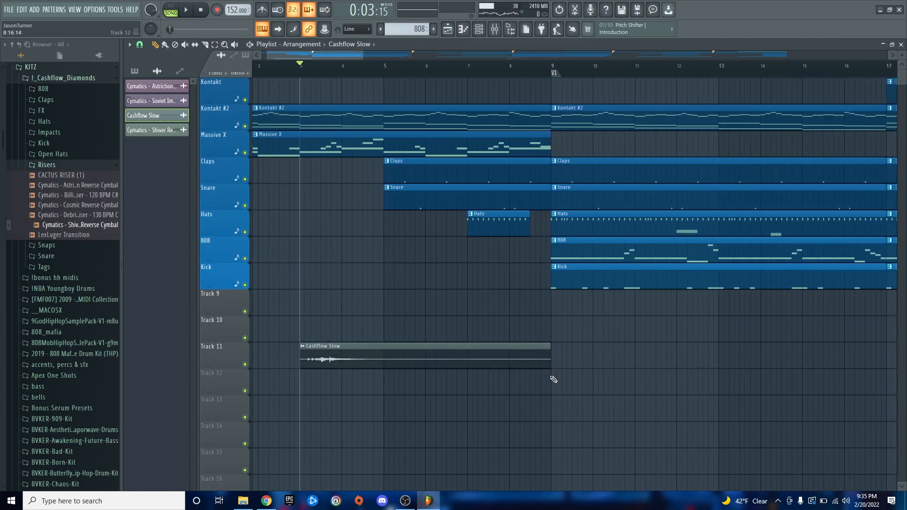
{"action": "scroll", "coordinate": [553, 378], "scroll_direction": "up", "scroll_amount": 5}
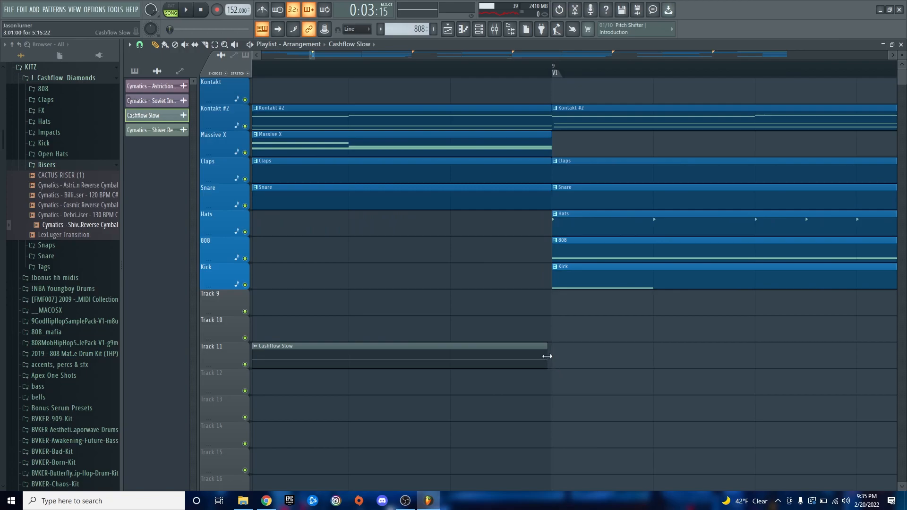
{"action": "scroll", "coordinate": [526, 388], "scroll_direction": "down", "scroll_amount": 5}
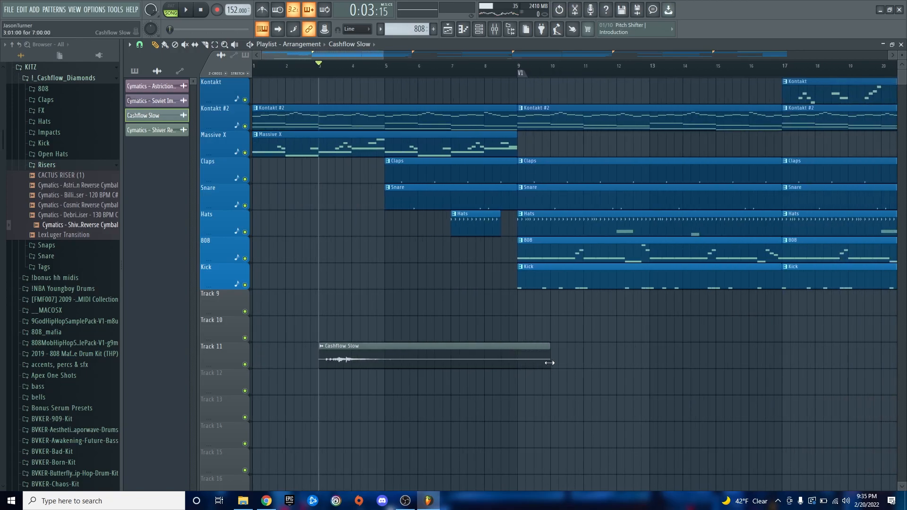
{"action": "key", "text": "space"}
{"action": "mouse_move", "coordinate": [546, 360]}
{"action": "left_mouse_down"}
{"action": "mouse_move", "coordinate": [583, 361]}
{"action": "mouse_move", "coordinate": [550, 362]}
{"action": "left_mouse_up"}
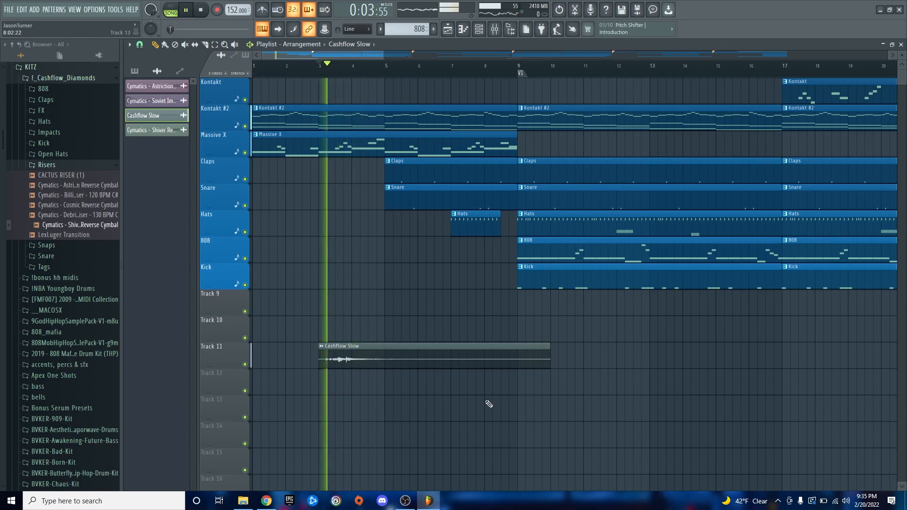
{"action": "scroll", "coordinate": [382, 413], "scroll_direction": "down", "scroll_amount": 6}
{"action": "key", "text": "space"}
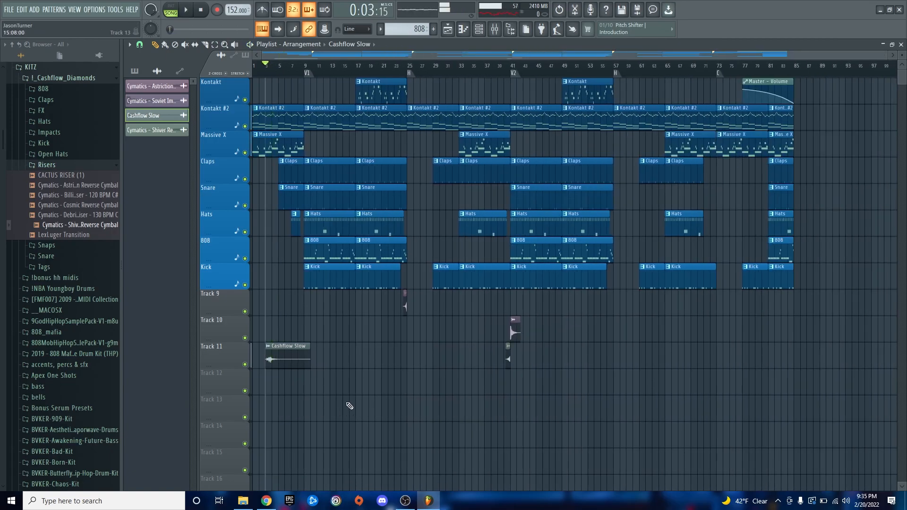
- Select all four audio channels in the channel rack and color them with a solid Cornflower Blue gradient, #1386D3
{"action": "left_click", "coordinate": [496, 30]}
{"action": "left_click", "coordinate": [478, 29]}
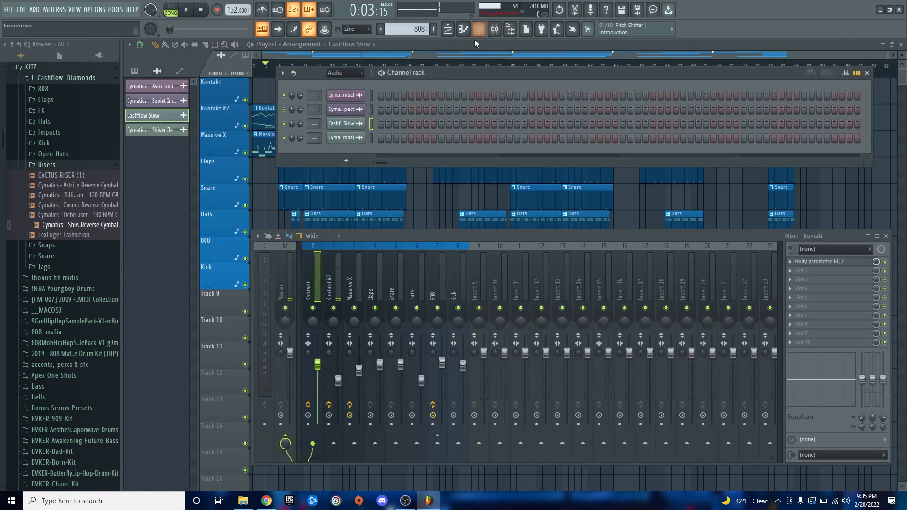
{"action": "left_click", "coordinate": [371, 138]}
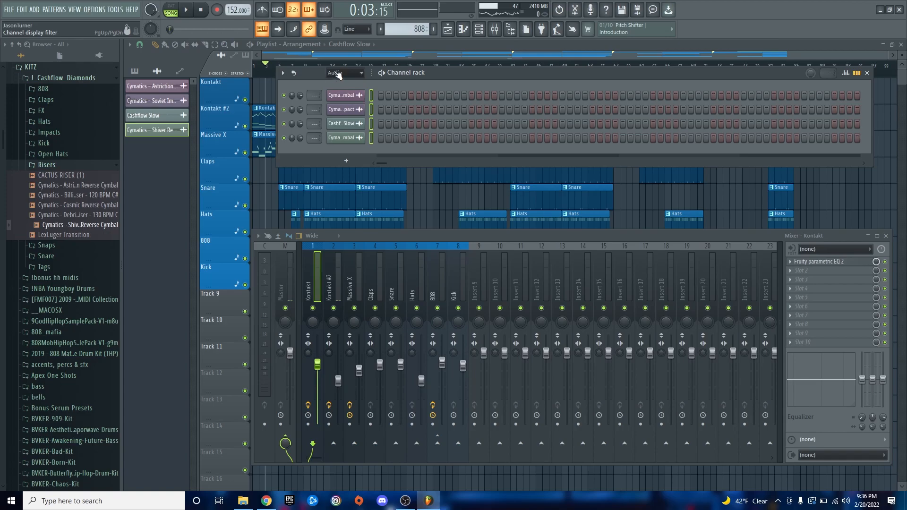
{"action": "left_click", "coordinate": [282, 73]}
{"action": "mouse_move", "coordinate": [303, 160]}
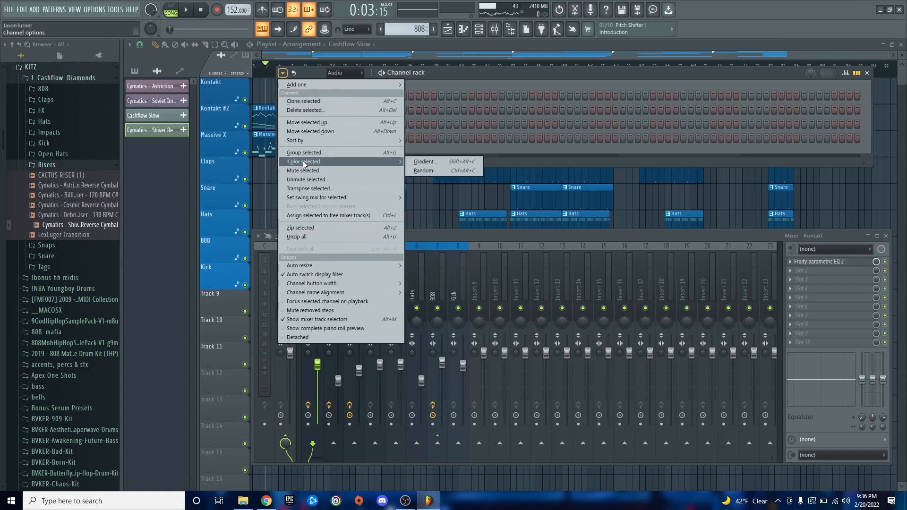
{"action": "left_click", "coordinate": [435, 163]}
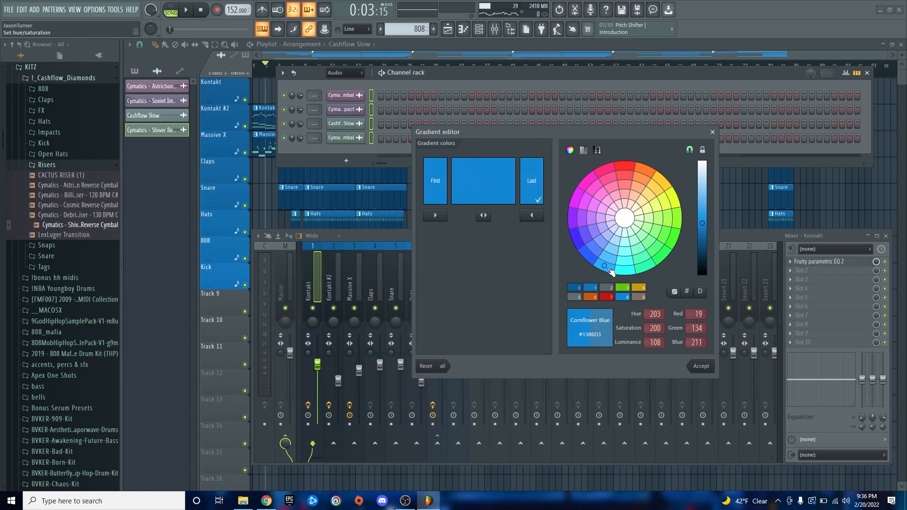
{"action": "key", "text": "Return"}
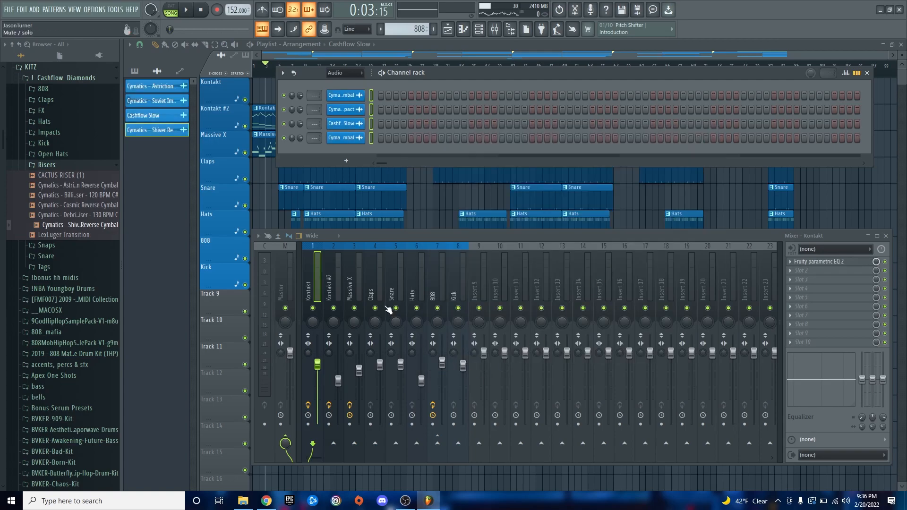
- Route the four selected audio channels to mixer tracks 9 through 12, starting at Insert 9
{"action": "left_click", "coordinate": [475, 273]}
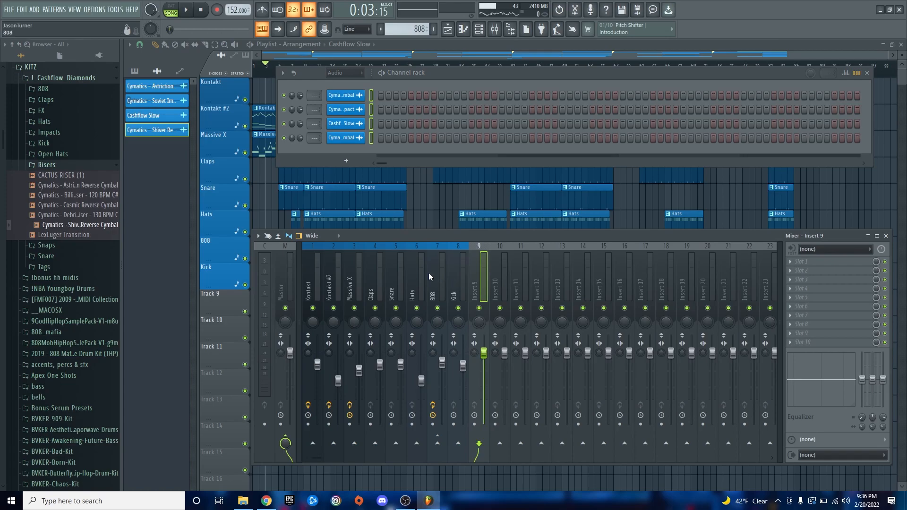
{"action": "key", "text": "ctrl+shift+l"}
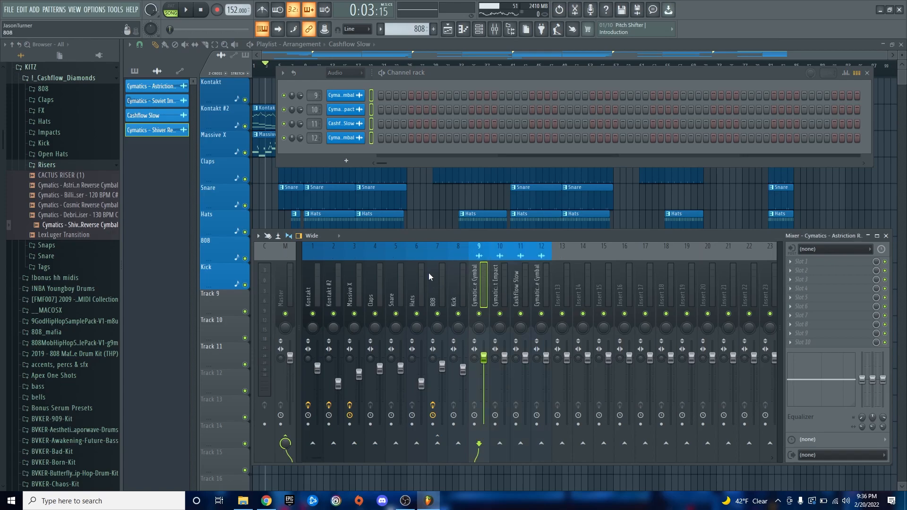
{"action": "right_click", "coordinate": [423, 206]}
- Play the transition into bar 25 and slightly lower the mixer level of the Astriction Reverse Cymbal on track 9
{"action": "scroll", "coordinate": [432, 373], "scroll_direction": "up", "scroll_amount": 6}
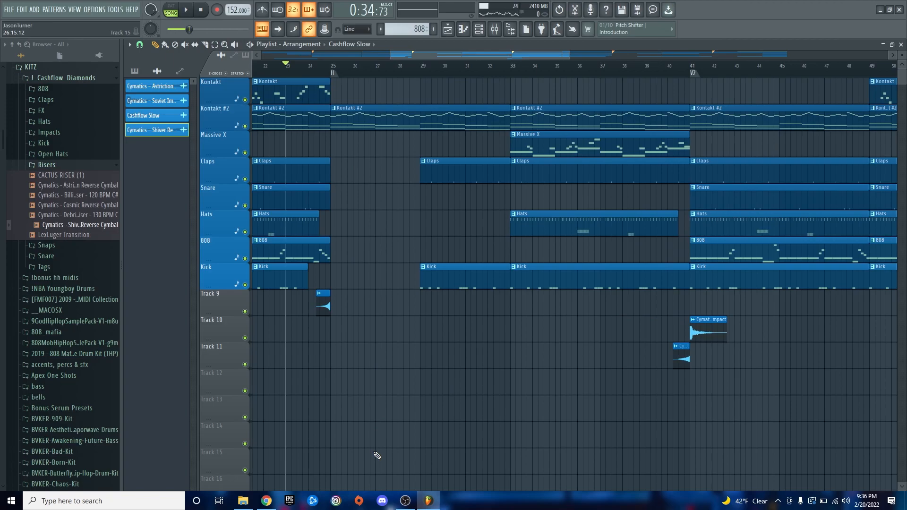
{"action": "left_click", "coordinate": [494, 30]}
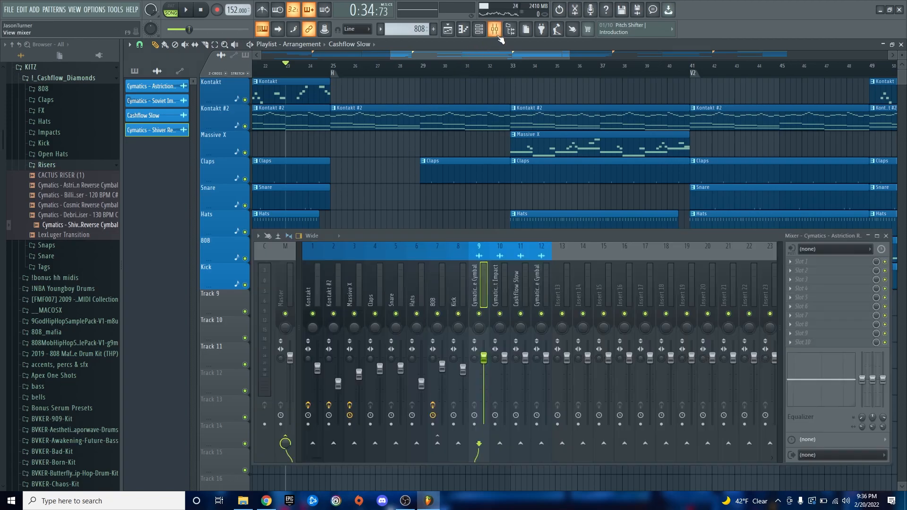
{"action": "key", "text": "space"}
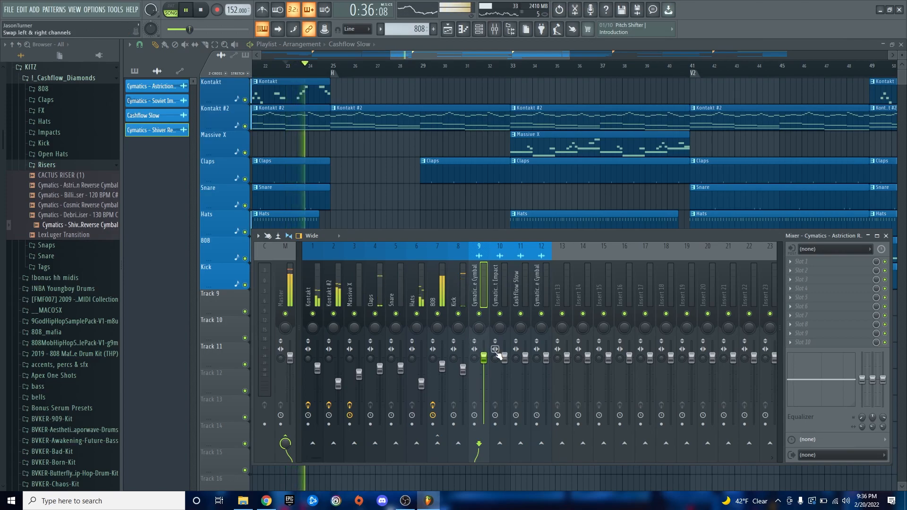
{"action": "left_click_drag", "start_coordinate": [484, 358], "coordinate": [483, 367]}
{"action": "key", "text": "F9"}
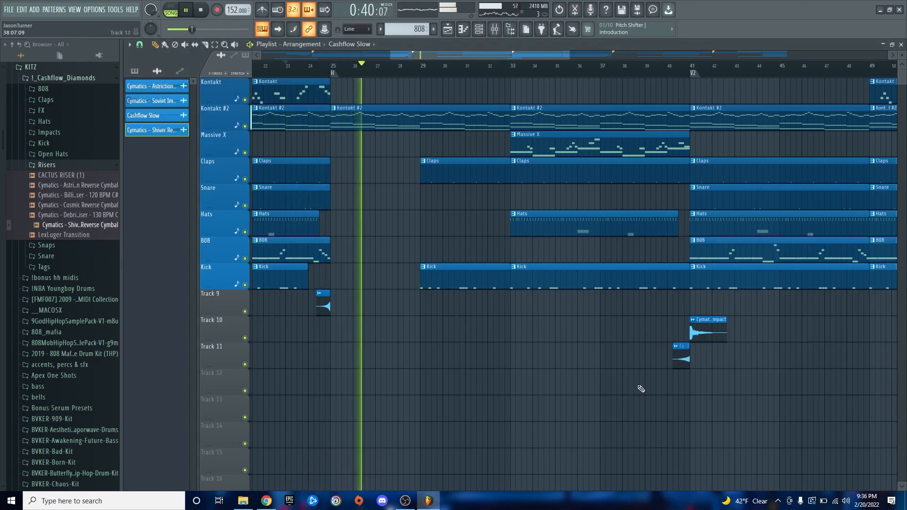
- Play the transition into bar 41 and lower the Shiver Reverse Cymbal's mixer level on track 12 to 82% (-4.1 dB)
{"action": "scroll", "coordinate": [633, 401], "scroll_direction": "down", "scroll_amount": 2}
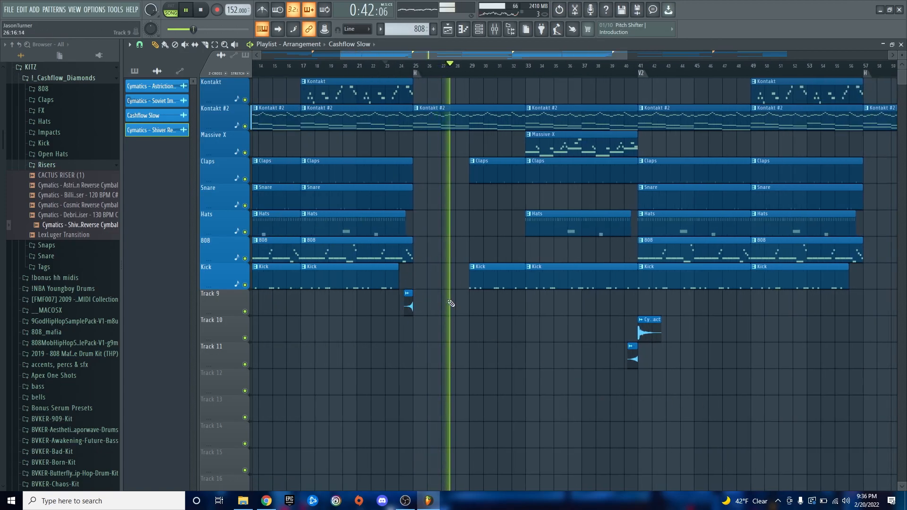
{"action": "scroll", "coordinate": [697, 429], "scroll_direction": "up", "scroll_amount": 3}
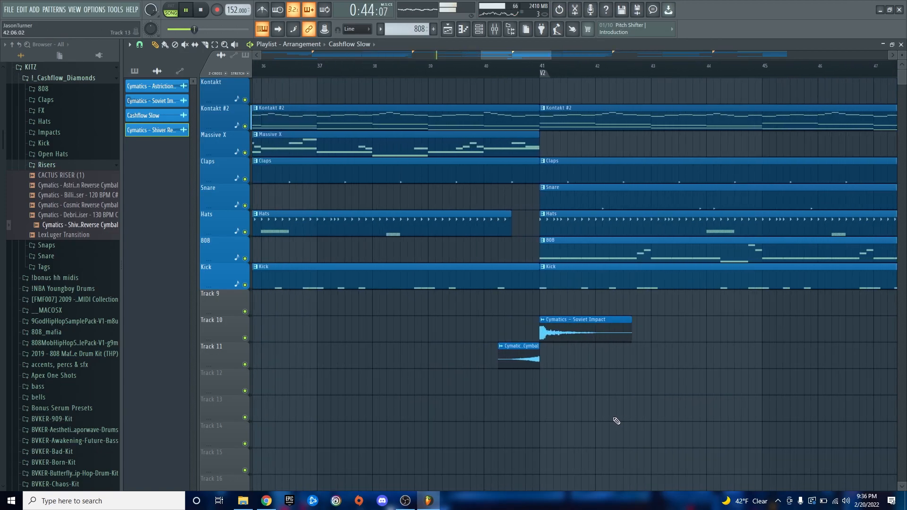
{"action": "key", "text": "space"}
{"action": "key", "text": "F9"}
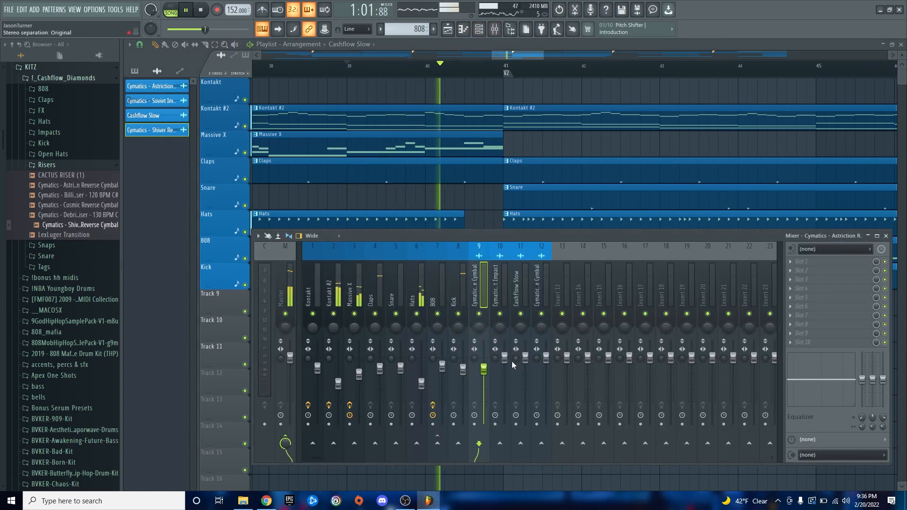
{"action": "left_click_drag", "start_coordinate": [547, 358], "coordinate": [546, 369]}
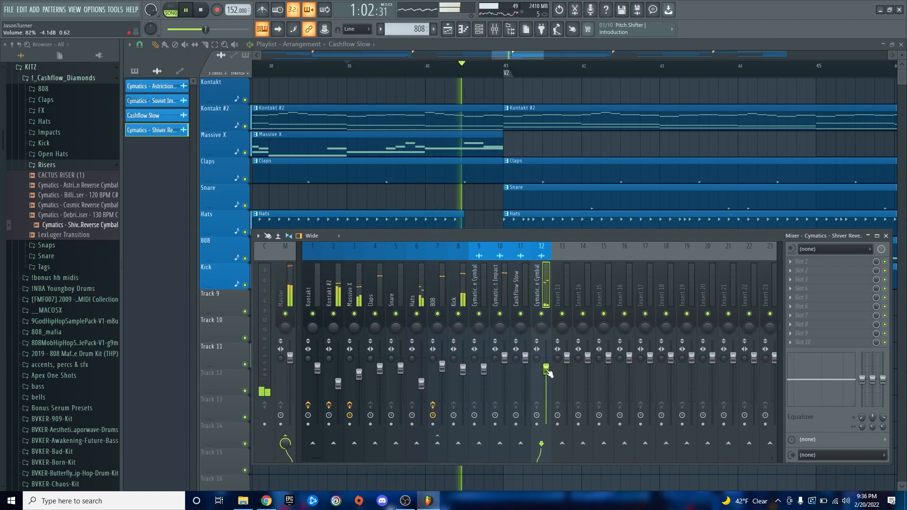
- Lower the Soviet Impact's mixer level on track 10 to 61% (-9.5 dB) while replaying the transition into bar 41
{"action": "left_click_drag", "start_coordinate": [505, 357], "coordinate": [505, 381]}
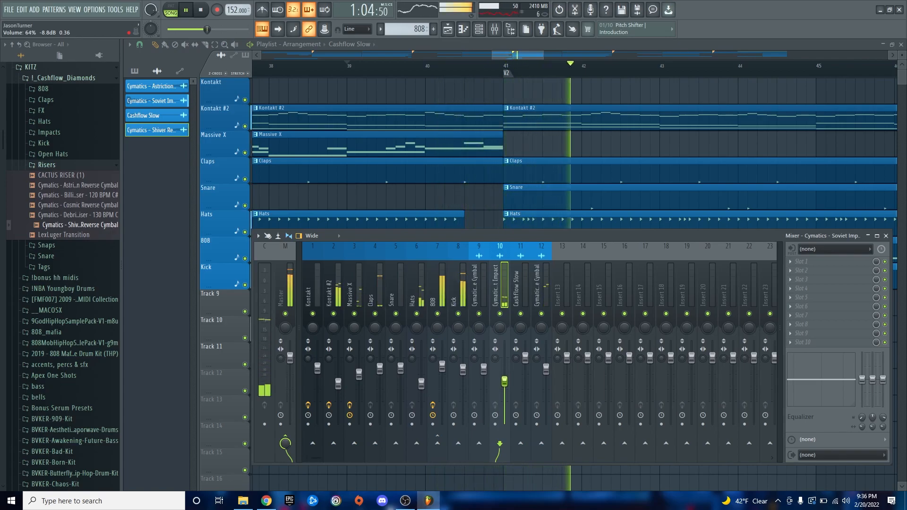
{"action": "left_click_drag", "start_coordinate": [505, 380], "coordinate": [505, 383]}
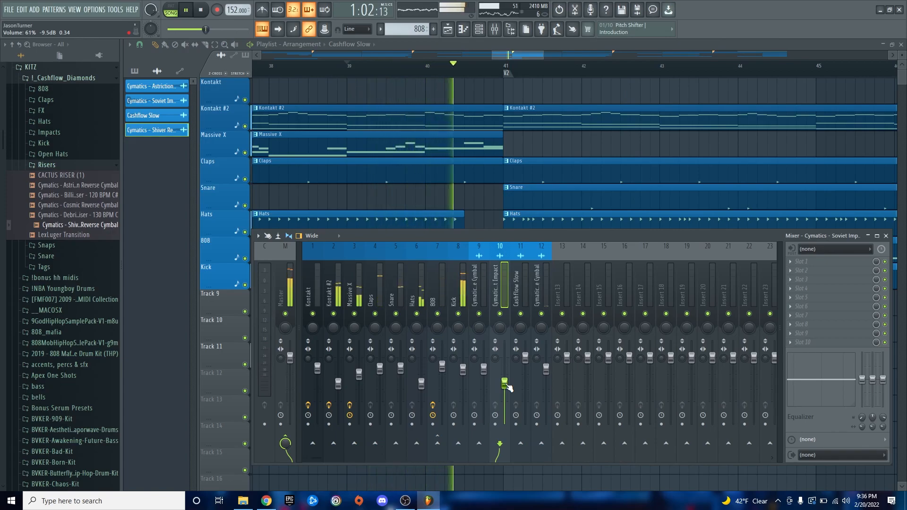
{"action": "key", "text": "space"}
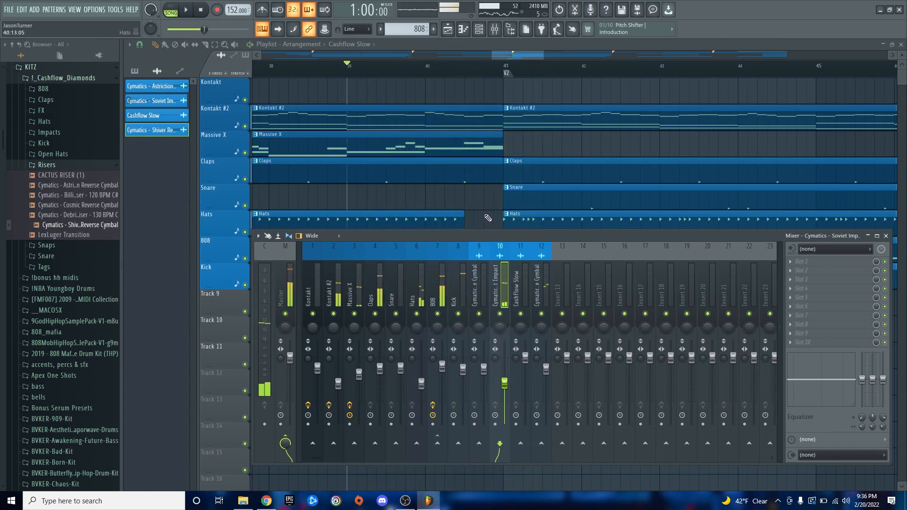
{"action": "key", "text": "F9"}
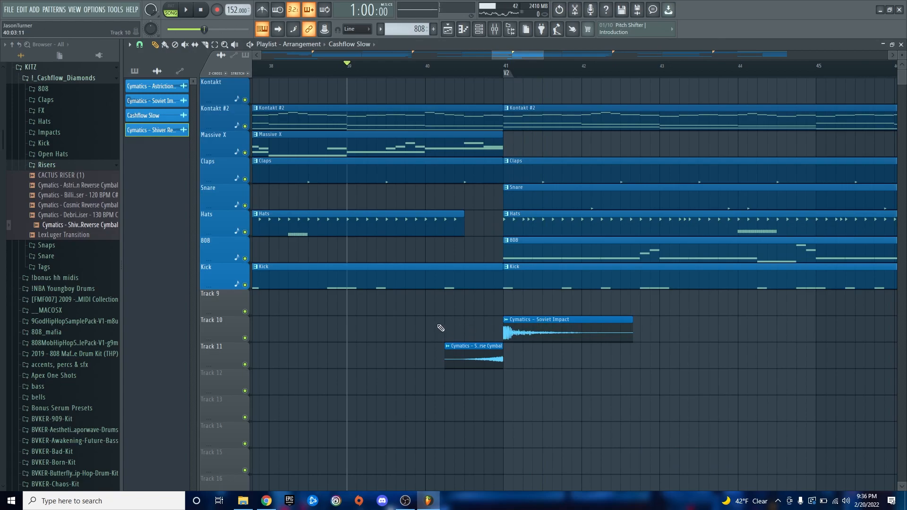
- Duplicate the reverse cymbals and Soviet Impact from Tracks 9 to 11 so the copies line up with bars 57 and 73
{"action": "scroll", "coordinate": [396, 338], "scroll_direction": "down", "scroll_amount": 10}
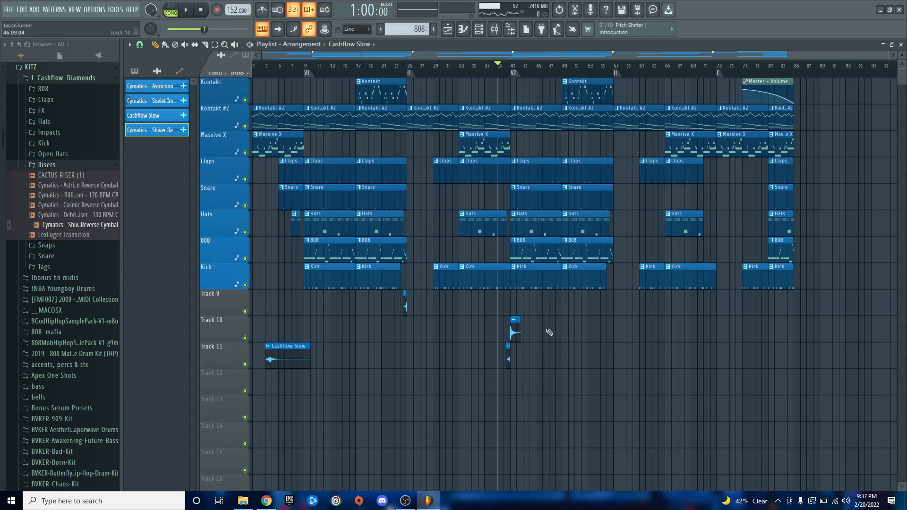
{"action": "left_click_drag", "start_coordinate": [540, 289], "coordinate": [353, 424]}
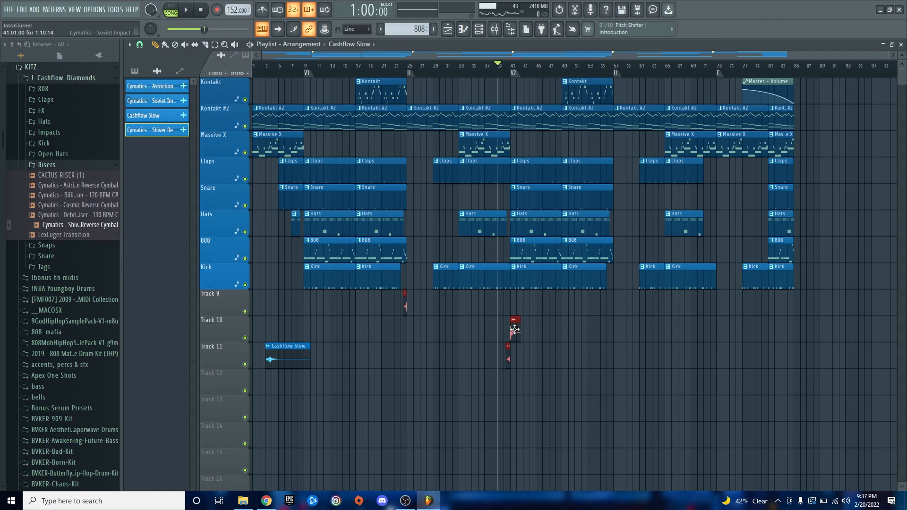
{"action": "scroll", "coordinate": [734, 379], "scroll_direction": "up", "scroll_amount": 12}
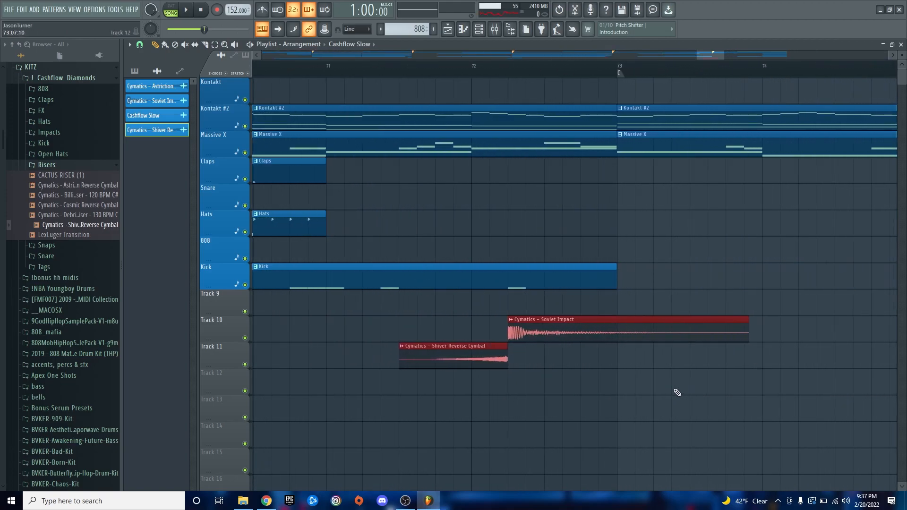
{"action": "left_click_drag", "start_coordinate": [583, 331], "coordinate": [693, 330]}
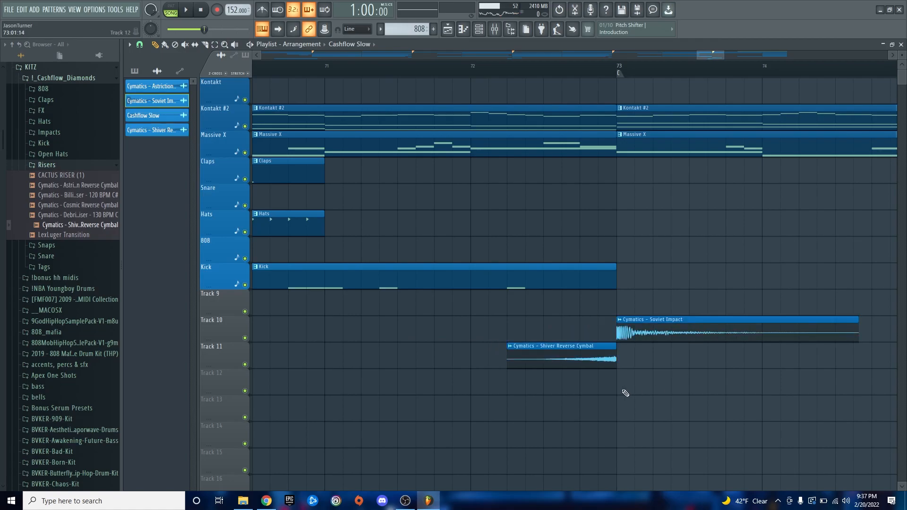
- Play the transition into bar 73 and delete the copied Soviet Impact on Track 10 there
{"action": "scroll", "coordinate": [474, 265], "scroll_direction": "down", "scroll_amount": 3}
{"action": "key", "text": "space"}
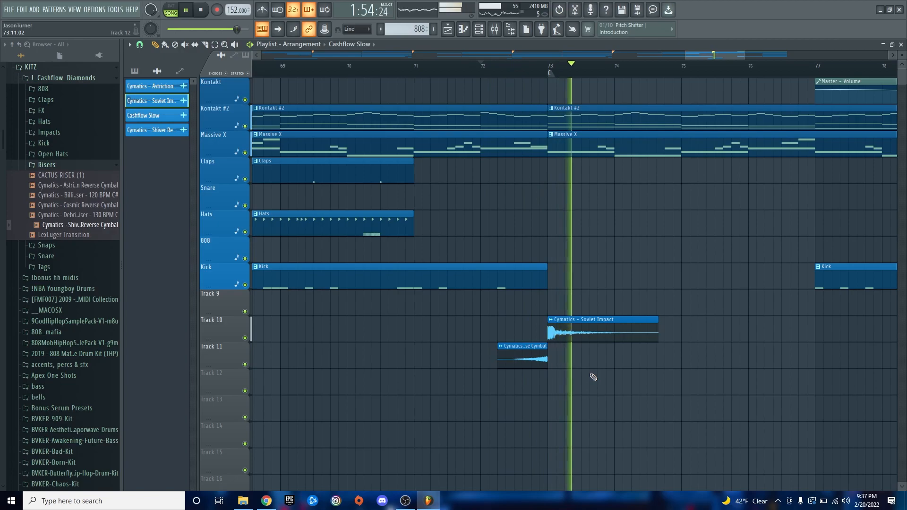
{"action": "scroll", "coordinate": [612, 390], "scroll_direction": "down", "scroll_amount": 5}
{"action": "scroll", "coordinate": [656, 410], "scroll_direction": "up", "scroll_amount": 3}
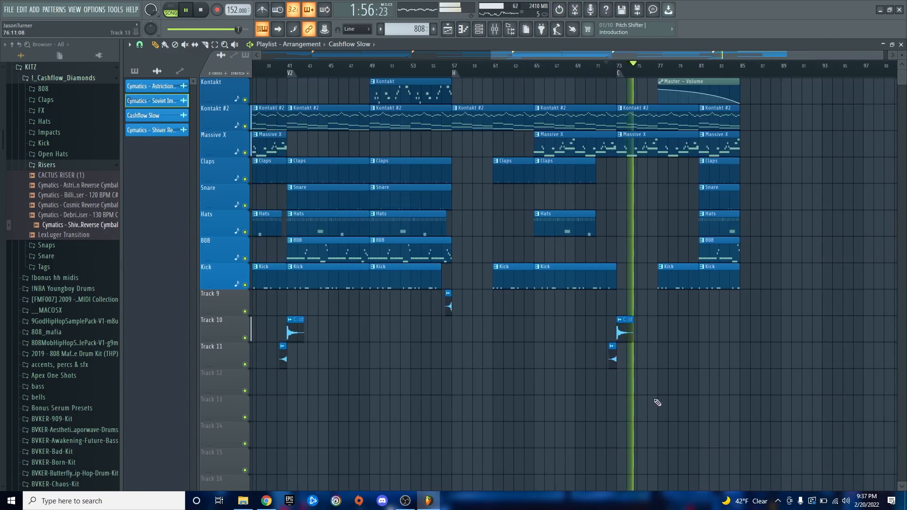
{"action": "key", "text": "space"}
{"action": "key", "text": "space"}
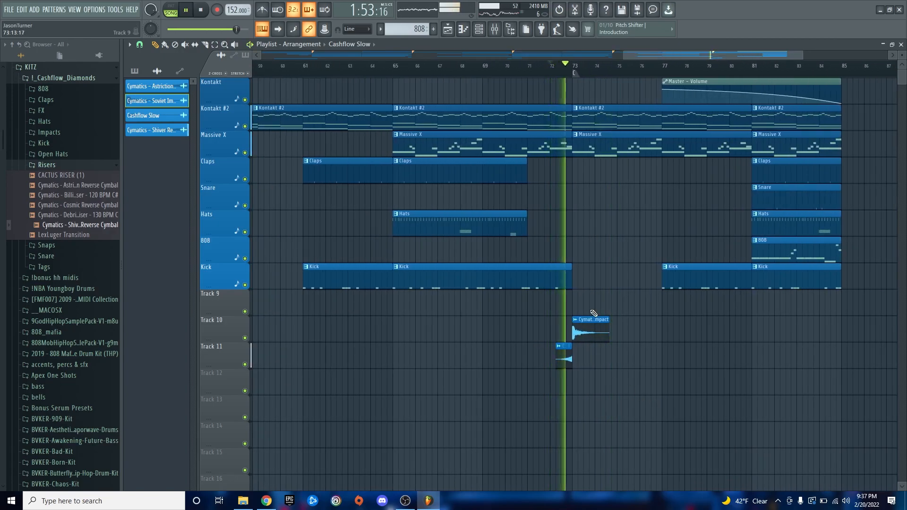
{"action": "scroll", "coordinate": [633, 393], "scroll_direction": "down", "scroll_amount": 3}
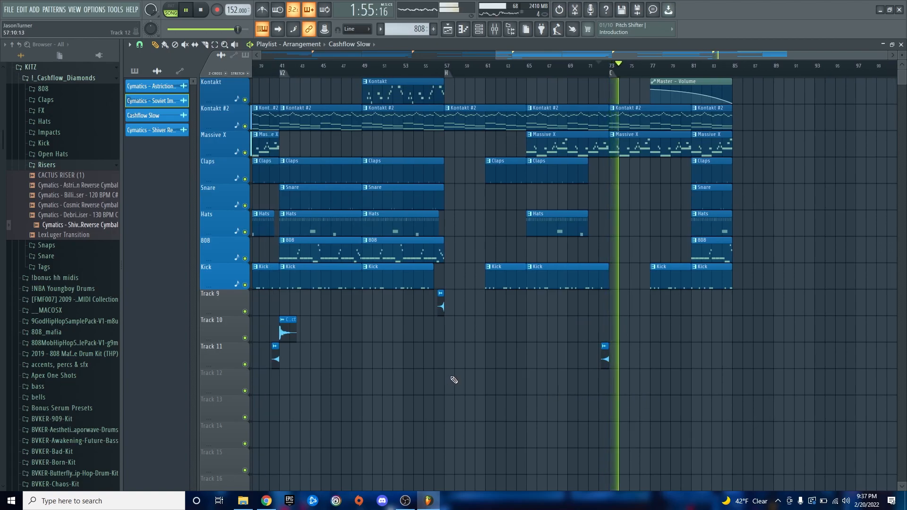
{"action": "scroll", "coordinate": [543, 415], "scroll_direction": "down", "scroll_amount": 3}
{"action": "key", "text": "space"}
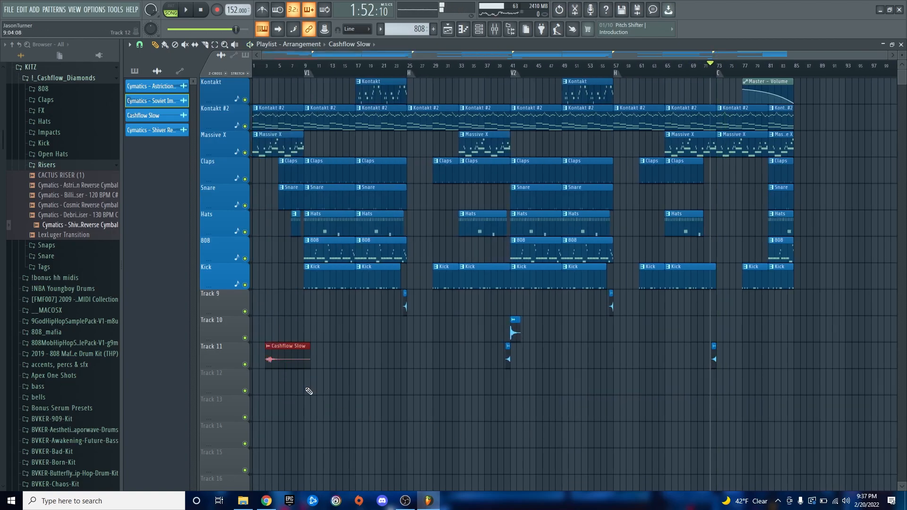
- Move the Cashflow Slow tag down to Track 12, still starting at bar 3, and return the playhead to the song start
{"action": "left_click_drag", "start_coordinate": [309, 391], "coordinate": [309, 391]}
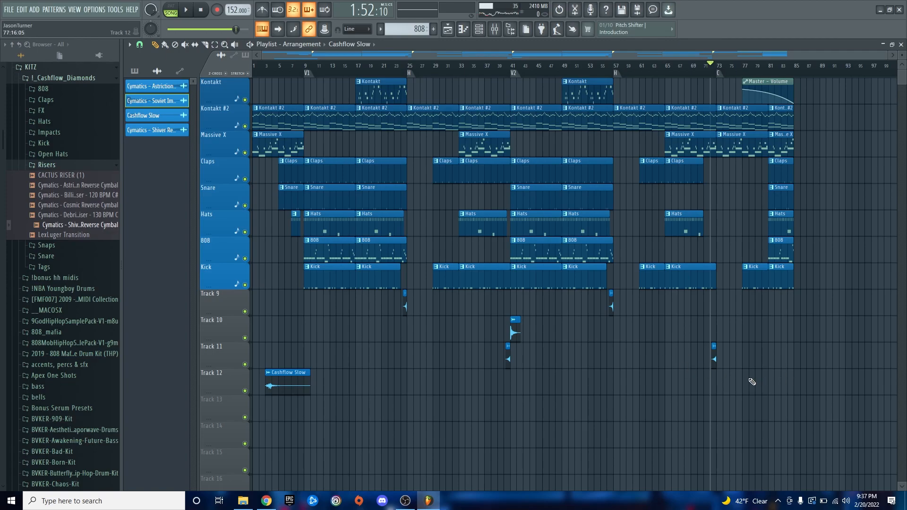
{"action": "left_click", "coordinate": [270, 66]}
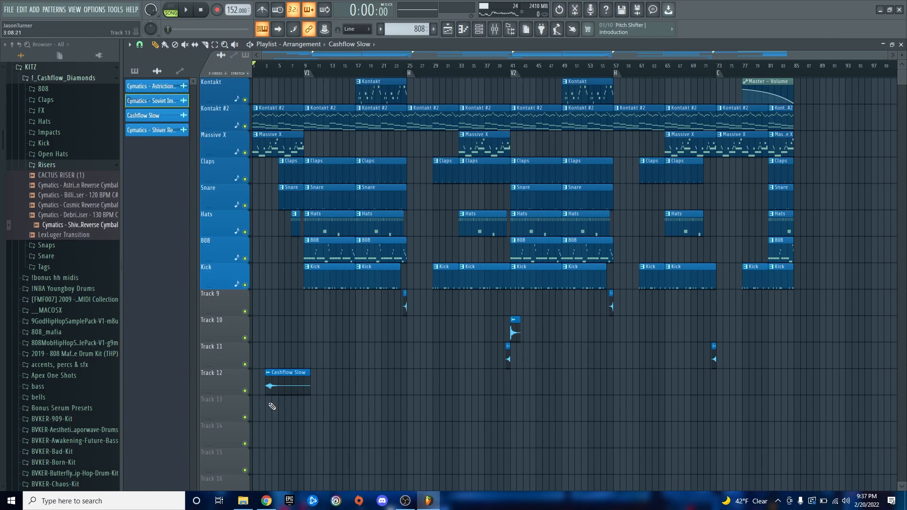
- Play the intro from the song start to hear the Cashflow Slow tag at bar 3
{"action": "scroll", "coordinate": [239, 399], "scroll_direction": "up", "scroll_amount": 5}
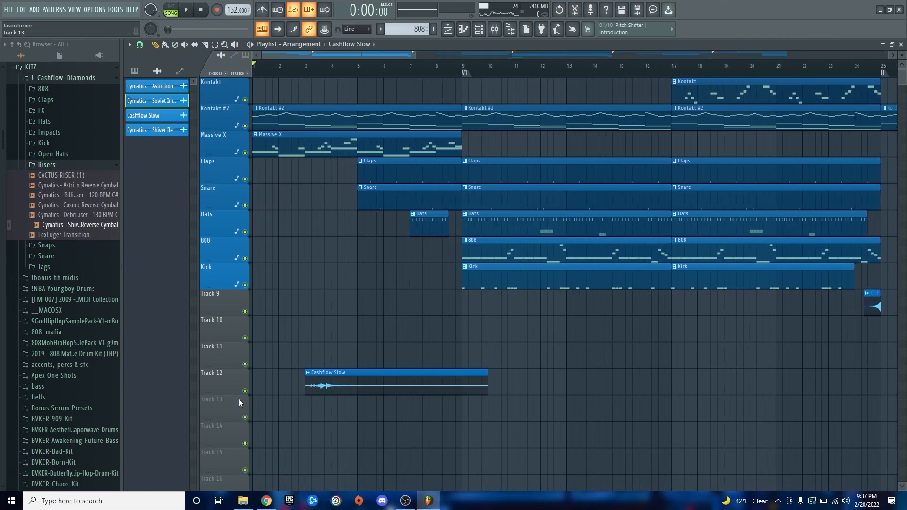
{"action": "scroll", "coordinate": [239, 399], "scroll_direction": "up", "scroll_amount": 3}
{"action": "key", "text": "space"}
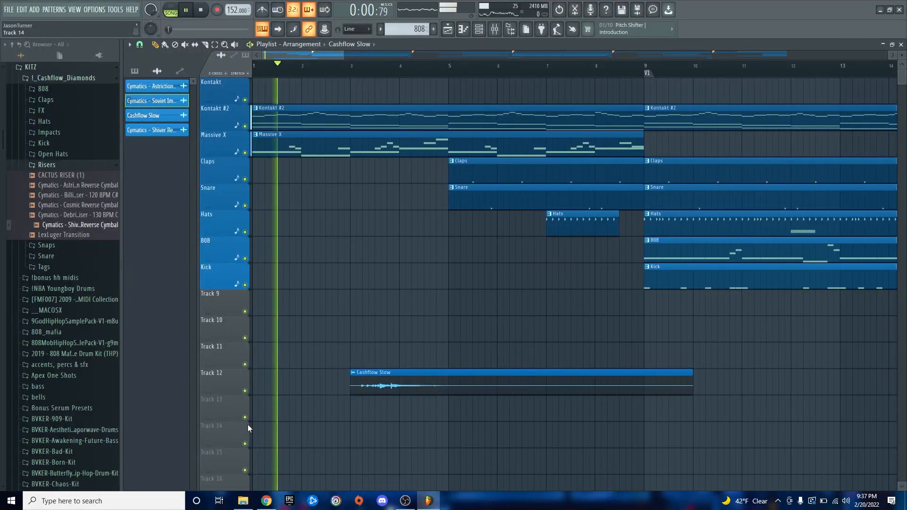
{"action": "scroll", "coordinate": [231, 404], "scroll_direction": "down", "scroll_amount": 5}
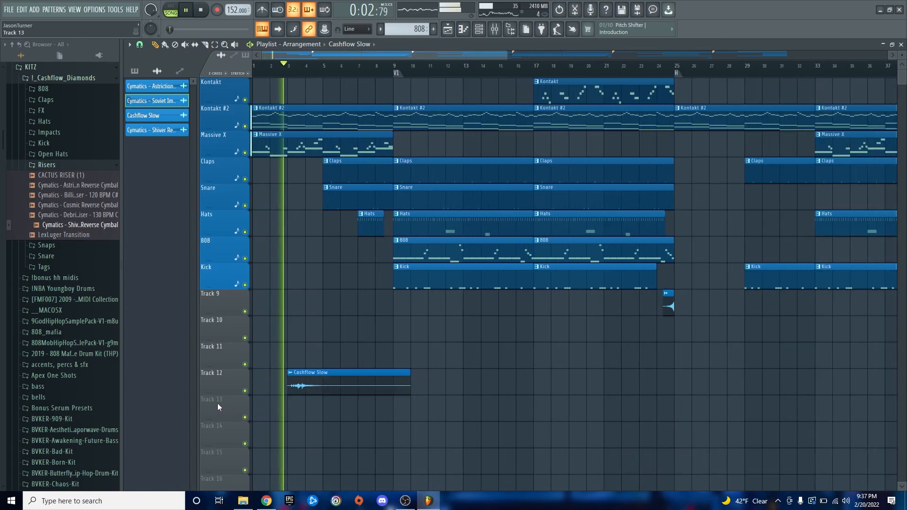
{"action": "scroll", "coordinate": [218, 405], "scroll_direction": "down", "scroll_amount": 5}
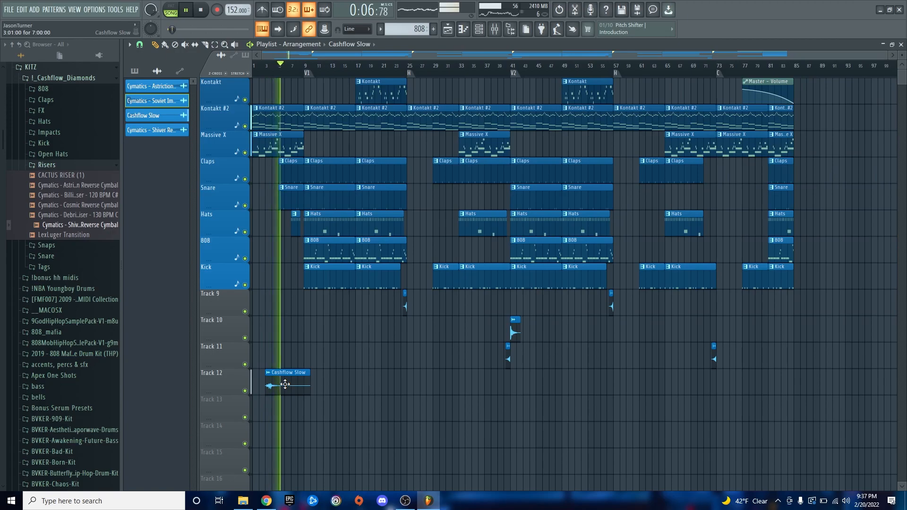
- Duplicate the Cashflow Slow tag on Track 12 so the copy starts in bar 32, and play it from bar 29
{"action": "left_click_drag", "start_coordinate": [285, 384], "coordinate": [470, 391]}
{"action": "scroll", "coordinate": [464, 418], "scroll_direction": "up", "scroll_amount": 5}
{"action": "scroll", "coordinate": [419, 405], "scroll_direction": "up", "scroll_amount": 4}
{"action": "scroll", "coordinate": [433, 403], "scroll_direction": "up", "scroll_amount": 2}
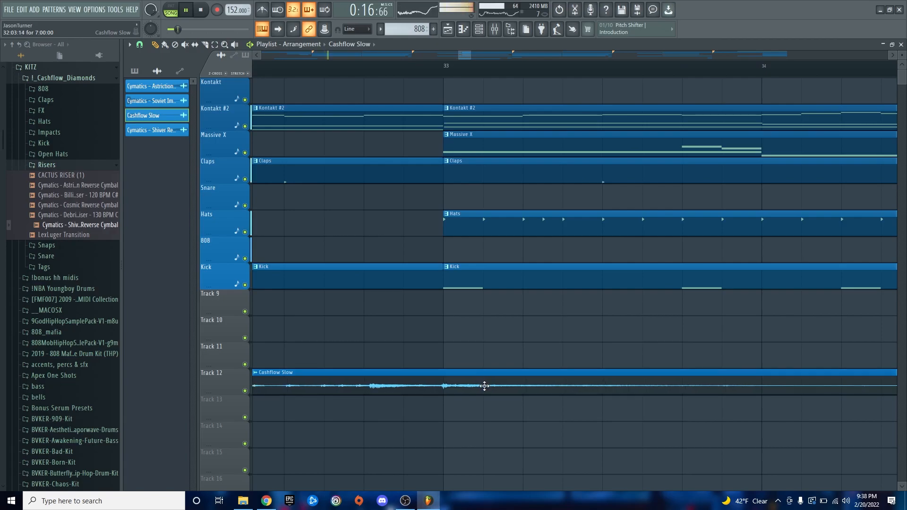
{"action": "scroll", "coordinate": [471, 441], "scroll_direction": "down", "scroll_amount": 9}
{"action": "left_click", "coordinate": [350, 69]}
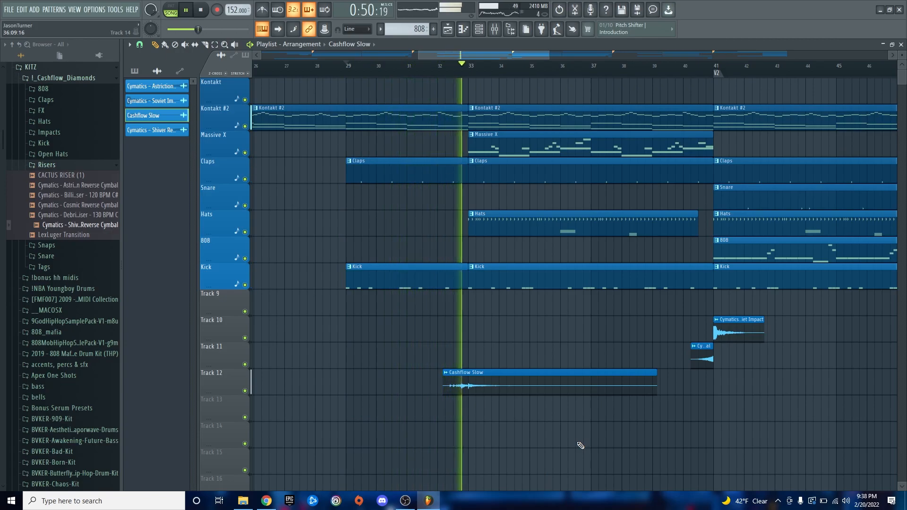
{"action": "scroll", "coordinate": [402, 439], "scroll_direction": "down", "scroll_amount": 5, "text": "ctrl"}
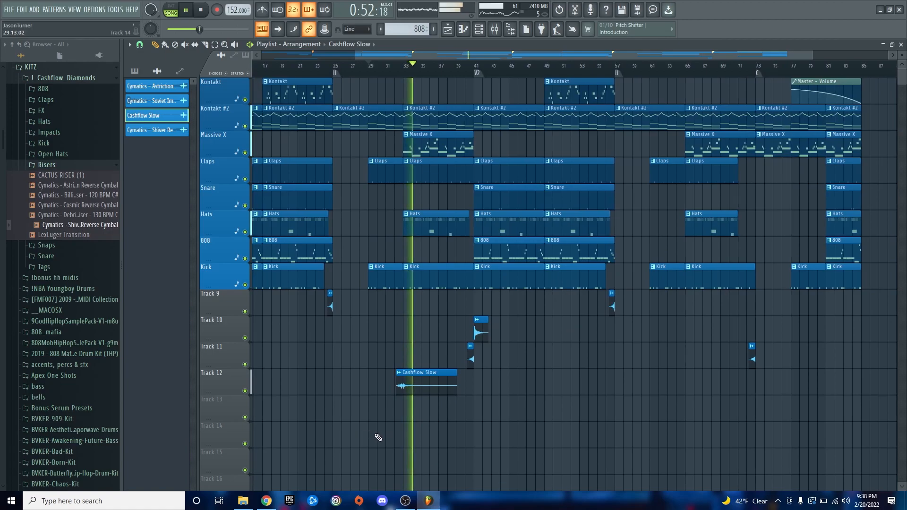
{"action": "scroll", "coordinate": [379, 437], "scroll_direction": "down", "scroll_amount": 3, "text": "ctrl"}
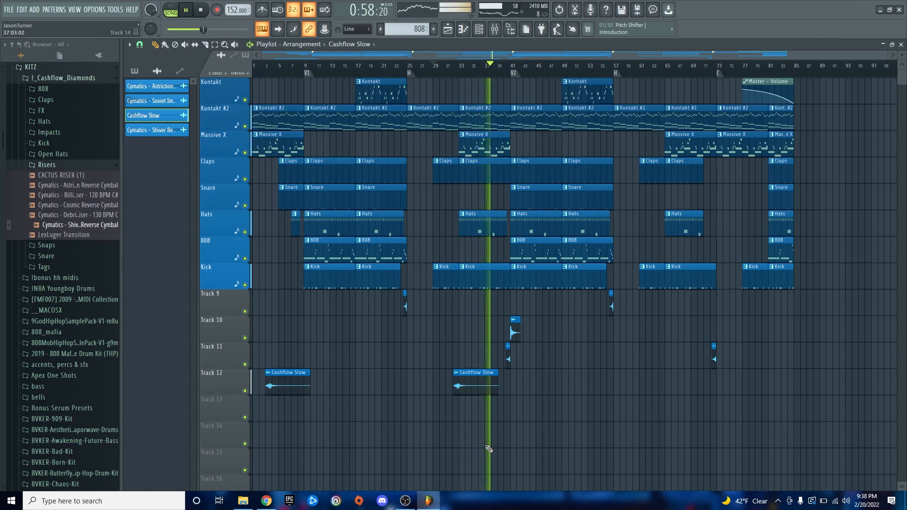
- Place another copy of the Cashflow Slow tag on Track 12 starting in bar 64, just ahead of bar 65
{"action": "left_click_drag", "start_coordinate": [471, 379], "coordinate": [663, 383], "text": "shift"}
{"action": "scroll", "coordinate": [699, 432], "scroll_direction": "up", "scroll_amount": 2, "text": "ctrl"}
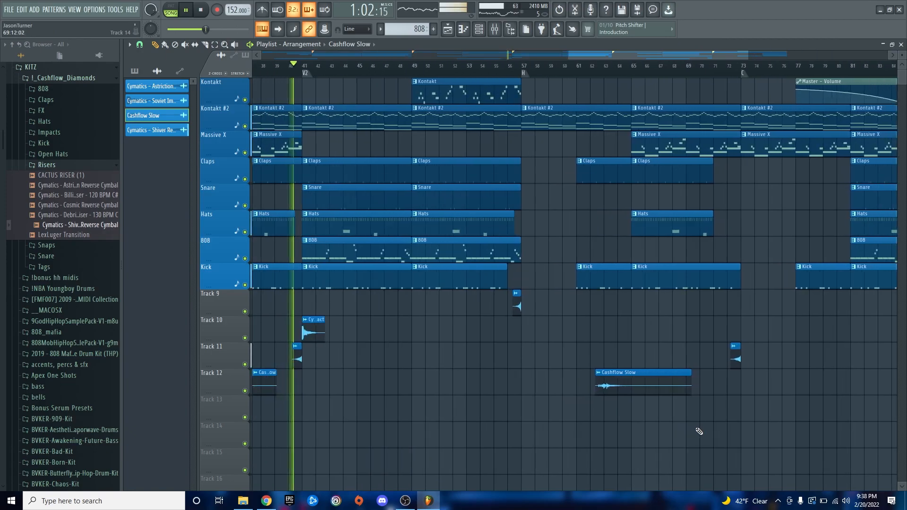
{"action": "scroll", "coordinate": [699, 431], "scroll_direction": "up", "scroll_amount": 3, "text": "ctrl"}
{"action": "left_click_drag", "start_coordinate": [486, 380], "coordinate": [556, 383]}
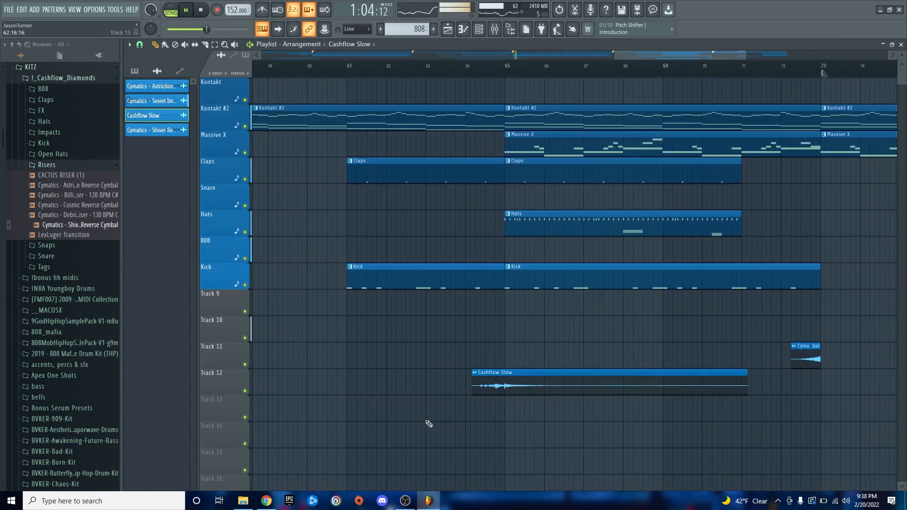
{"action": "scroll", "coordinate": [428, 424], "scroll_direction": "down", "scroll_amount": 3, "text": "ctrl"}
{"action": "scroll", "coordinate": [426, 425], "scroll_direction": "down", "scroll_amount": 2, "text": "ctrl"}
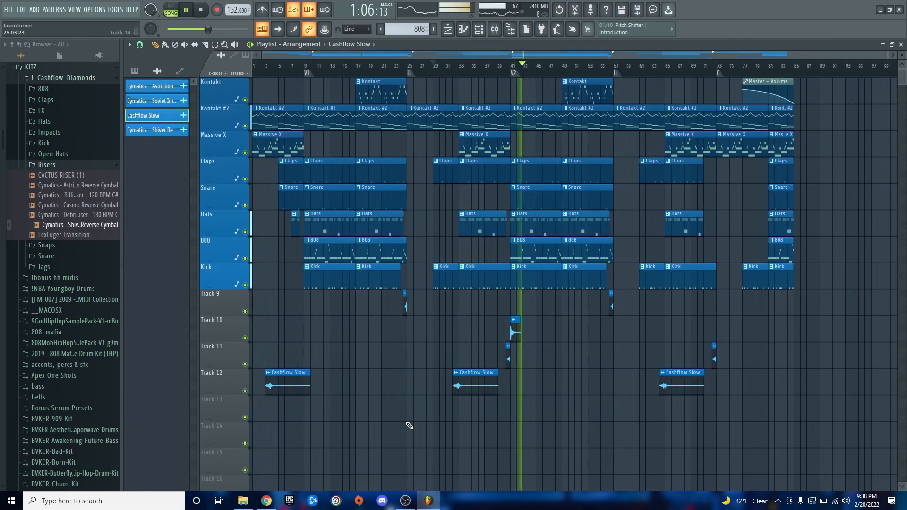
- Add a Cashflow Slow tag copy to the outro on Track 12, starting at bar 75
{"action": "left_click_drag", "start_coordinate": [292, 381], "coordinate": [776, 416], "text": "shift"}
{"action": "scroll", "coordinate": [783, 430], "scroll_direction": "up", "scroll_amount": 1, "text": "ctrl"}
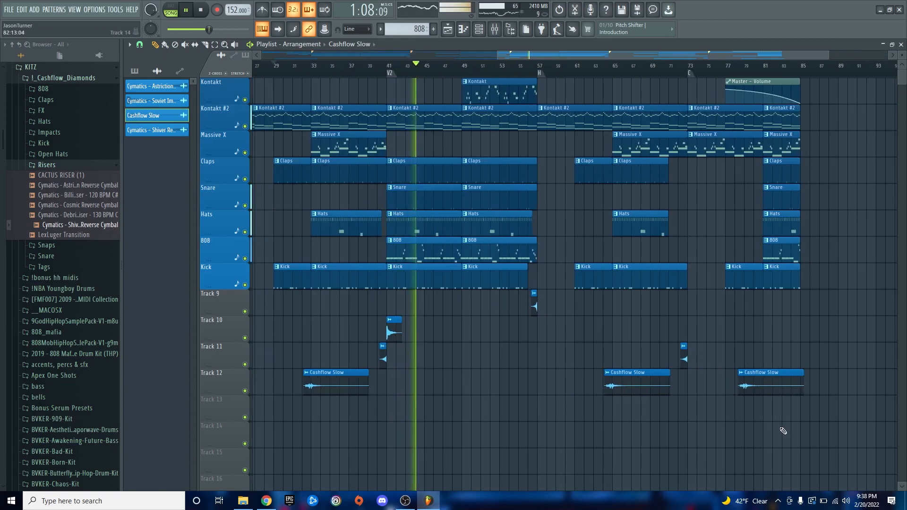
{"action": "scroll", "coordinate": [784, 431], "scroll_direction": "up", "scroll_amount": 4, "text": "ctrl"}
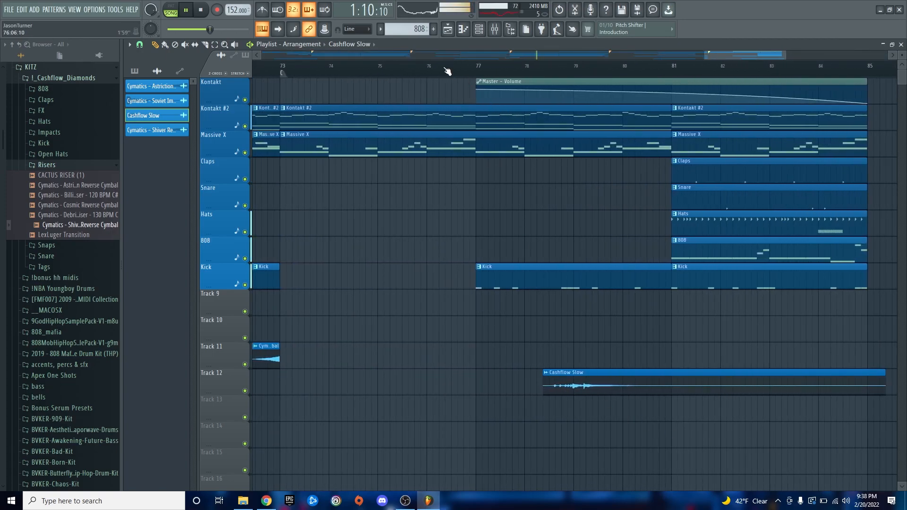
{"action": "left_click", "coordinate": [281, 69]}
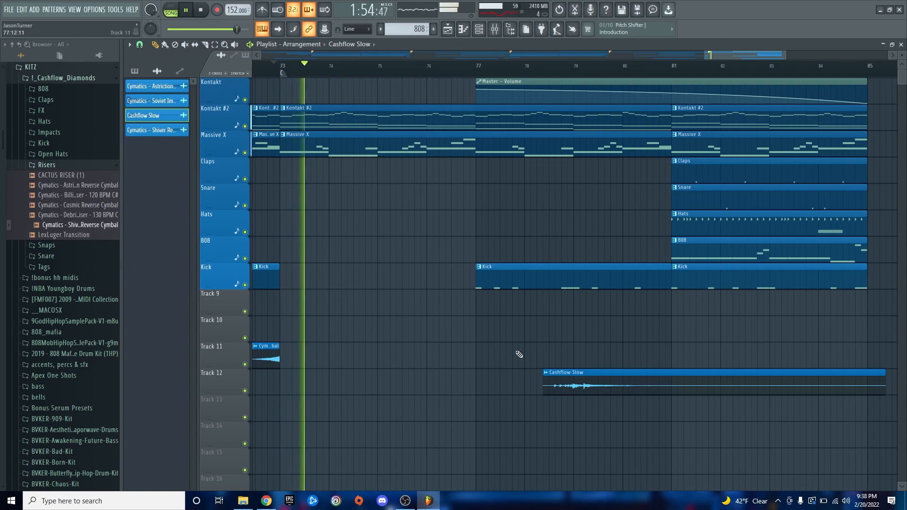
{"action": "left_click_drag", "start_coordinate": [618, 381], "coordinate": [464, 382]}
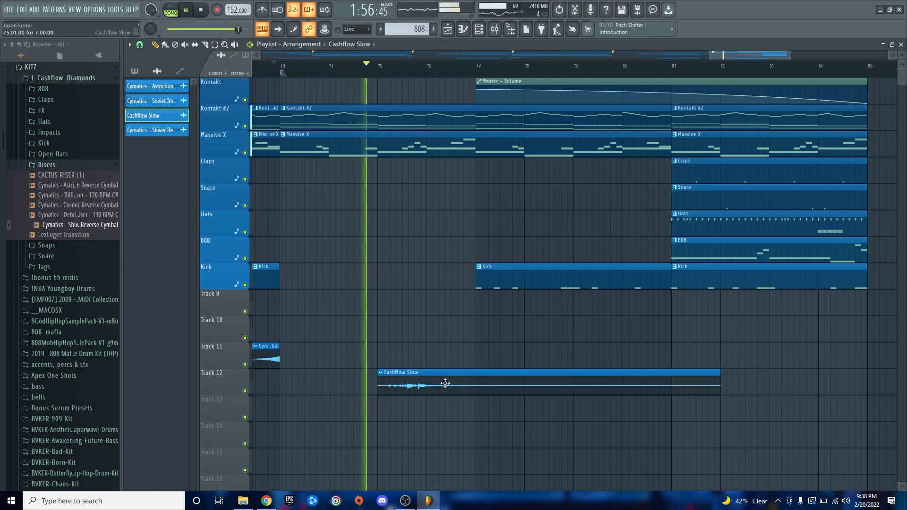
{"action": "scroll", "coordinate": [475, 446], "scroll_direction": "down", "scroll_amount": 4, "text": "ctrl"}
{"action": "scroll", "coordinate": [474, 446], "scroll_direction": "down", "scroll_amount": 4, "text": "ctrl"}
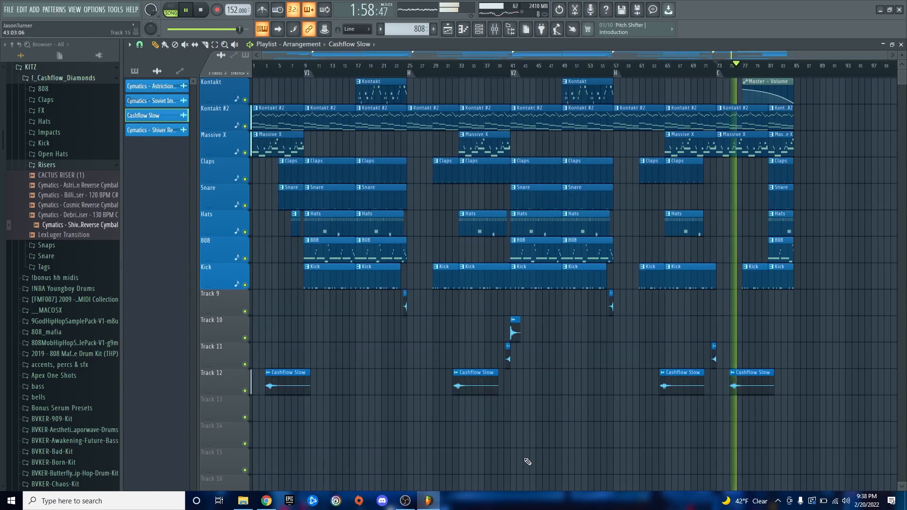
- Play the arrangement from just before bar 29 to check the Cashflow Slow tag in bar 32
{"action": "key", "text": "space"}
{"action": "left_click_drag", "start_coordinate": [279, 67], "coordinate": [451, 85]}
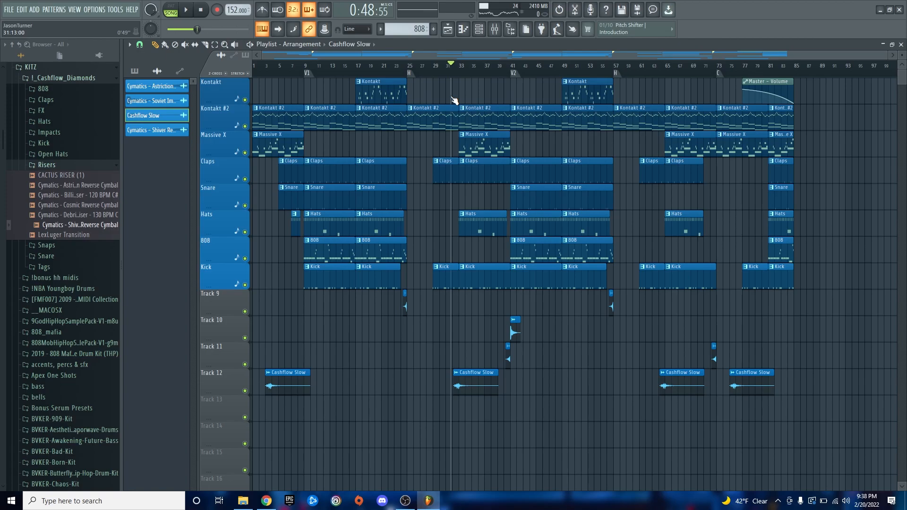
{"action": "scroll", "coordinate": [465, 448], "scroll_direction": "up", "scroll_amount": 4, "text": "ctrl"}
{"action": "scroll", "coordinate": [459, 450], "scroll_direction": "down", "scroll_amount": 4, "text": "ctrl"}
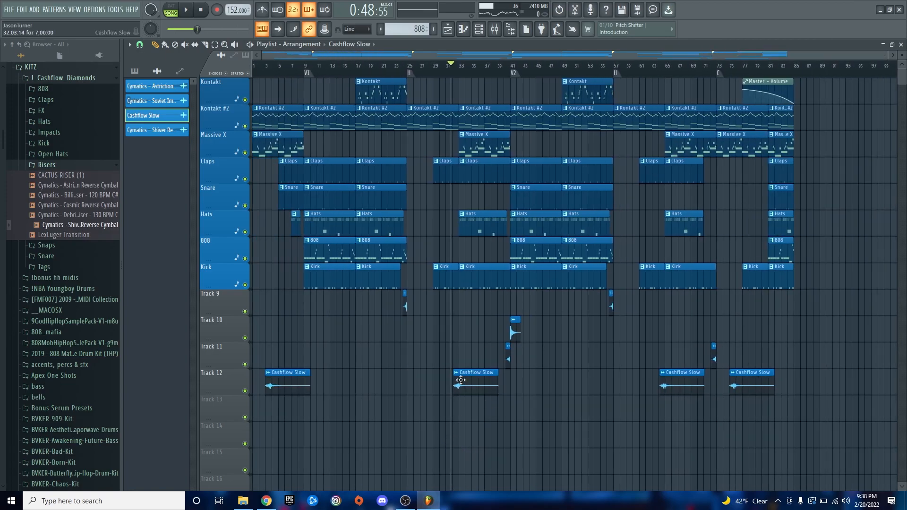
{"action": "left_click_drag", "start_coordinate": [444, 73], "coordinate": [437, 70]}
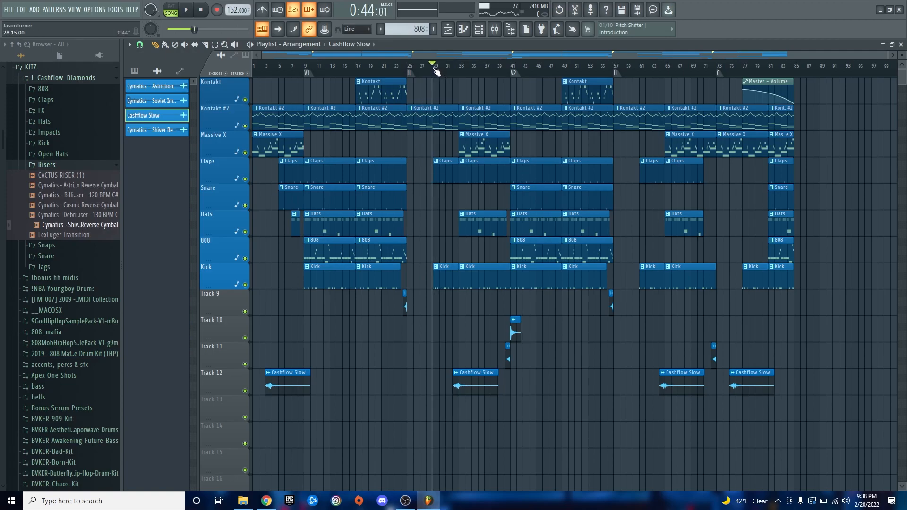
{"action": "key", "text": "space"}
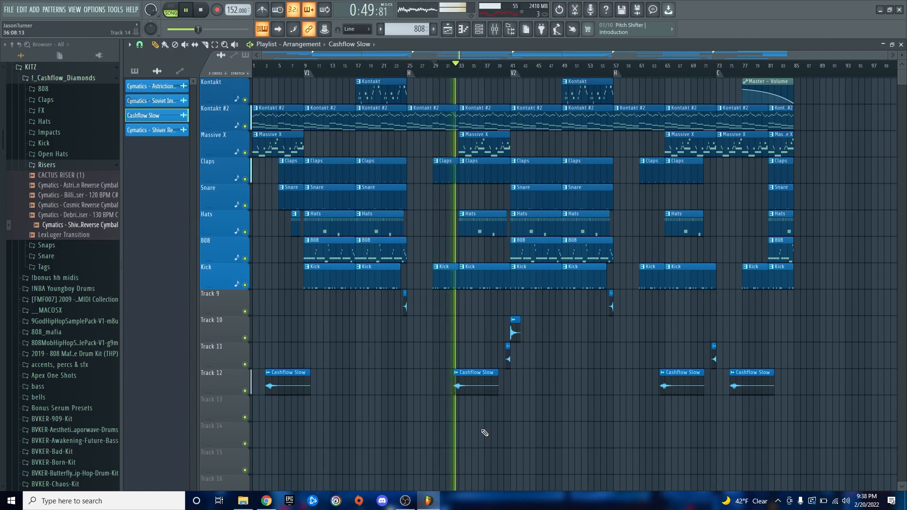
{"action": "key", "text": "space"}
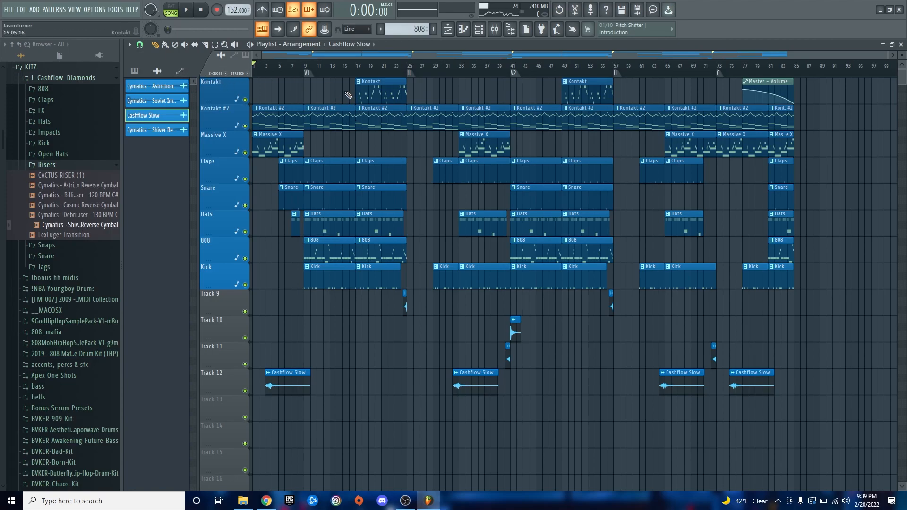
- Play the song from the start through the first verse's opening and save the project
{"action": "scroll", "coordinate": [241, 151], "scroll_direction": "up", "scroll_amount": 2}
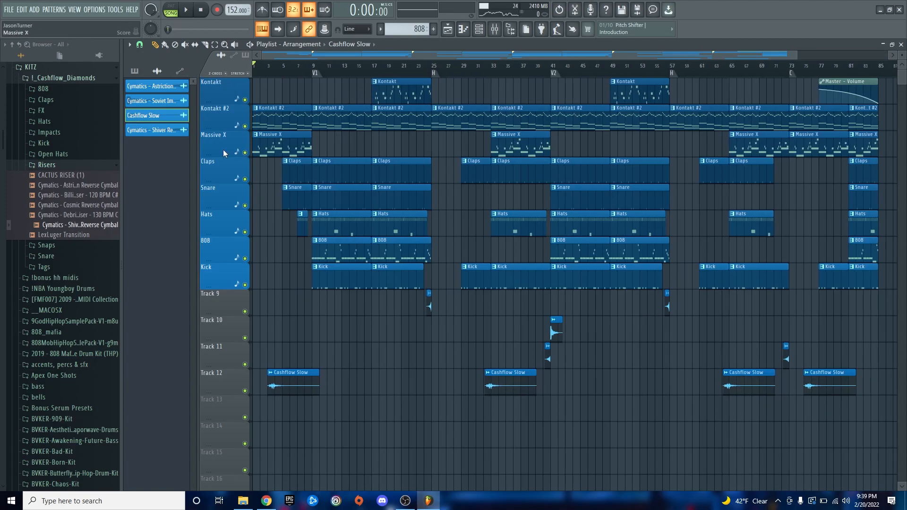
{"action": "scroll", "coordinate": [374, 459], "scroll_direction": "down", "scroll_amount": 2}
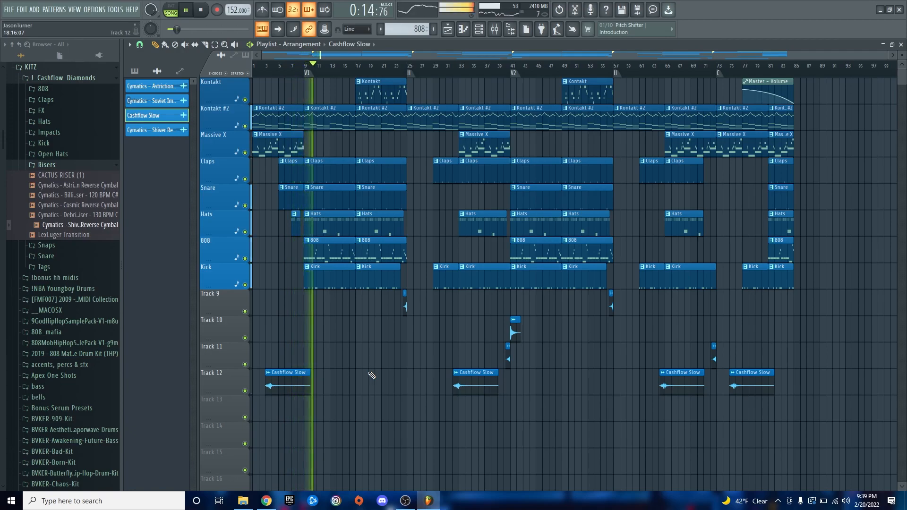
{"action": "key", "text": "ctrl+s"}
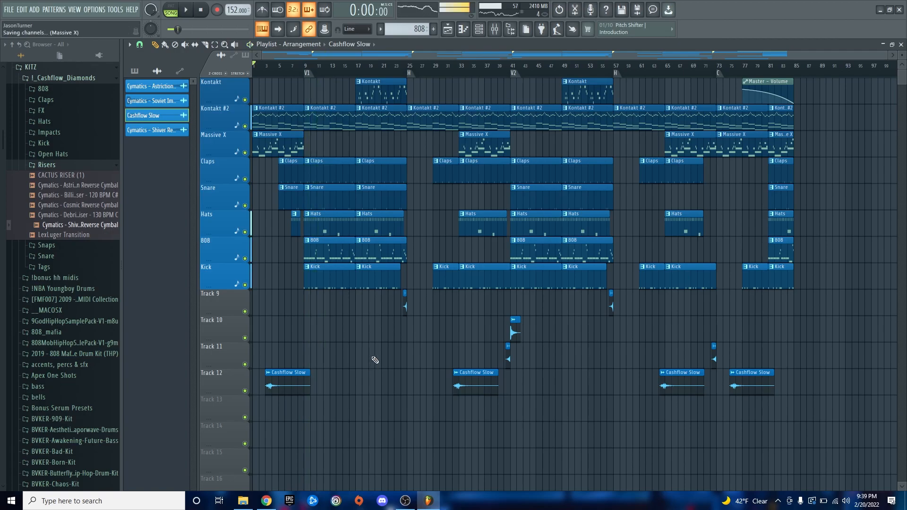
- Review the mixer effects on 808, Kontakt and Kontakt #2, and switch off Kontakt #2's Fruity parametric EQ 2
{"action": "left_click", "coordinate": [498, 29]}
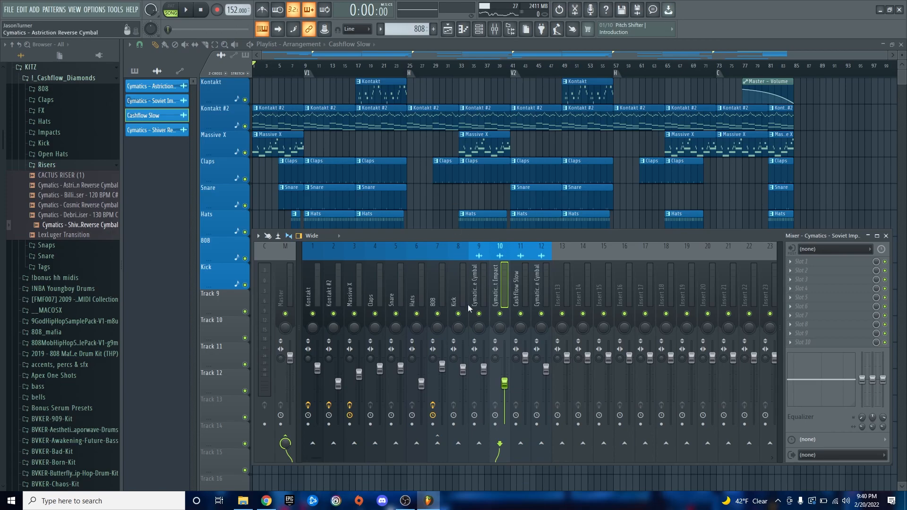
{"action": "left_click", "coordinate": [431, 290]}
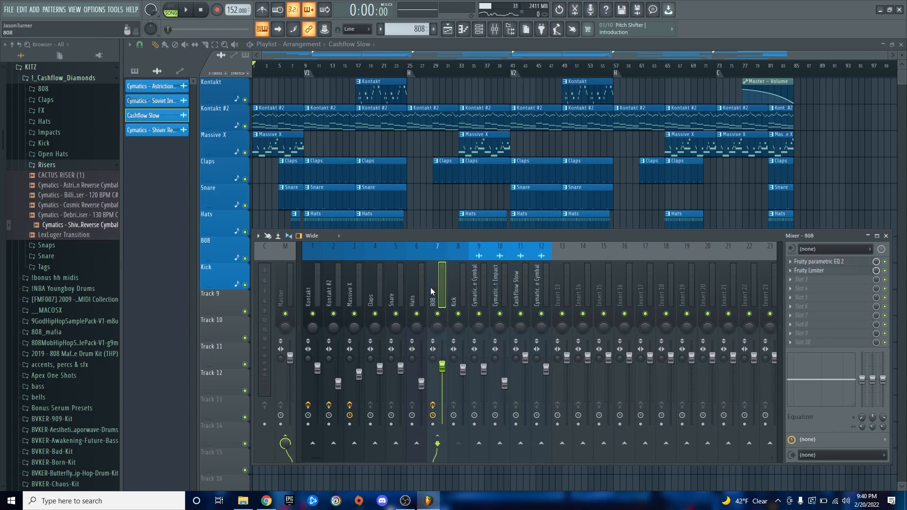
{"action": "left_click", "coordinate": [307, 289]}
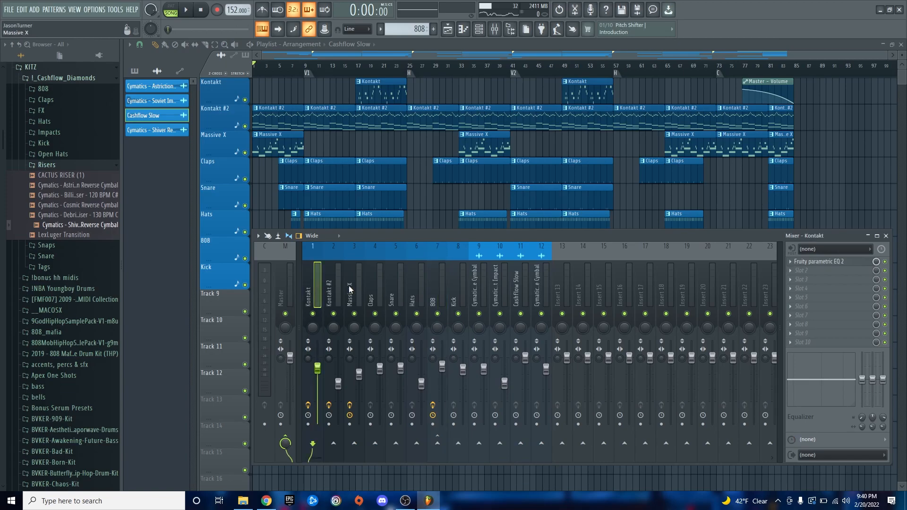
{"action": "left_click", "coordinate": [333, 281]}
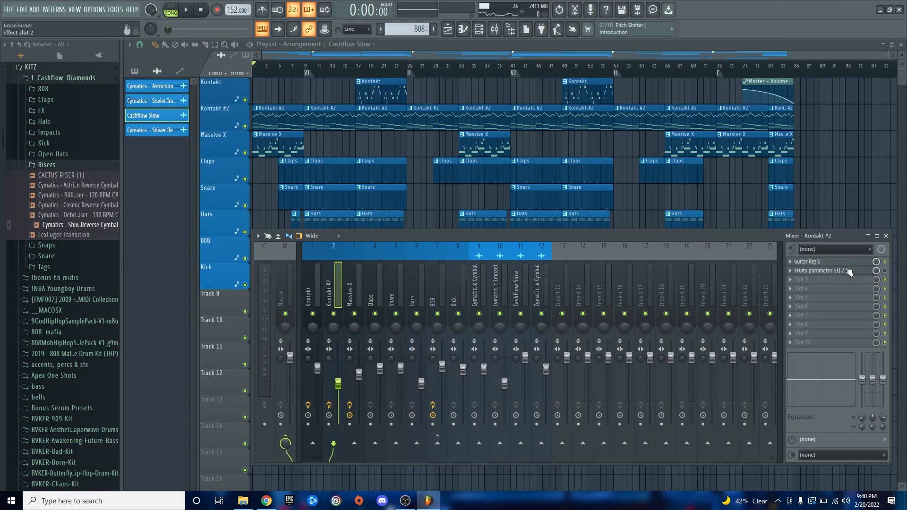
{"action": "left_click", "coordinate": [885, 271]}
{"action": "key", "text": "F9"}
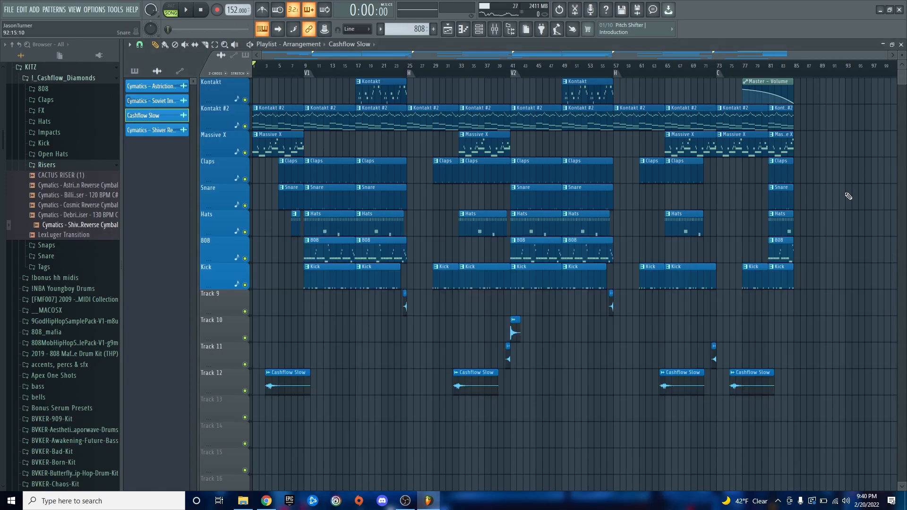
- Play the first verse from bar 9 to compare Kontakt #2 with its Fruity parametric EQ 2 off and back on
{"action": "scroll", "coordinate": [284, 319], "scroll_direction": "up", "scroll_amount": 8}
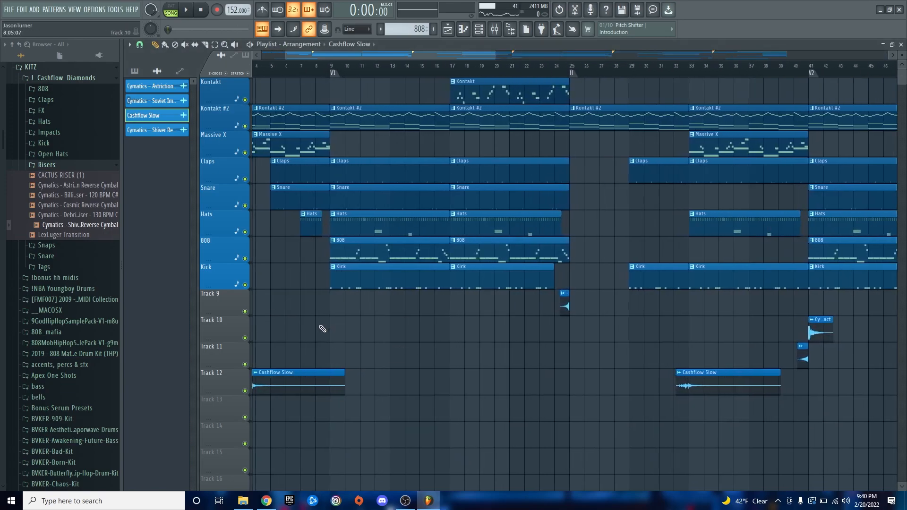
{"action": "left_click", "coordinate": [311, 69]}
{"action": "key", "text": "space"}
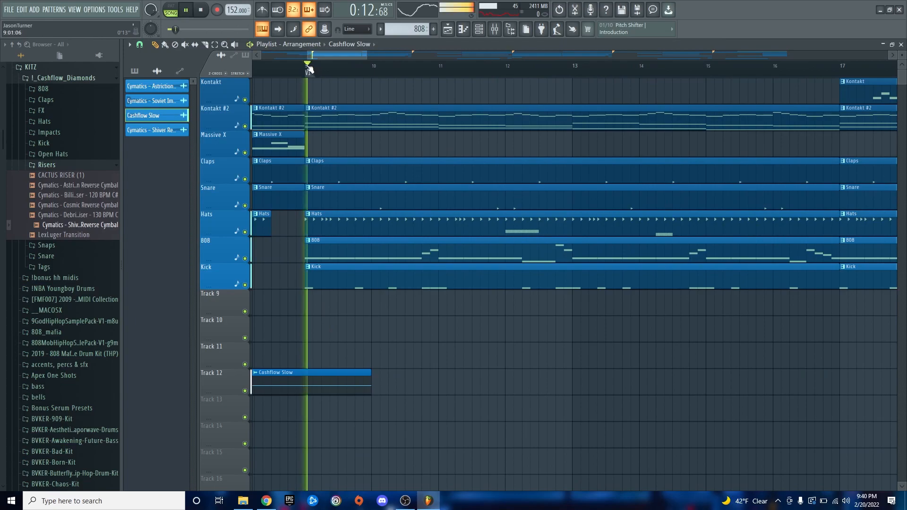
{"action": "key", "text": "space"}
{"action": "key", "text": "F9"}
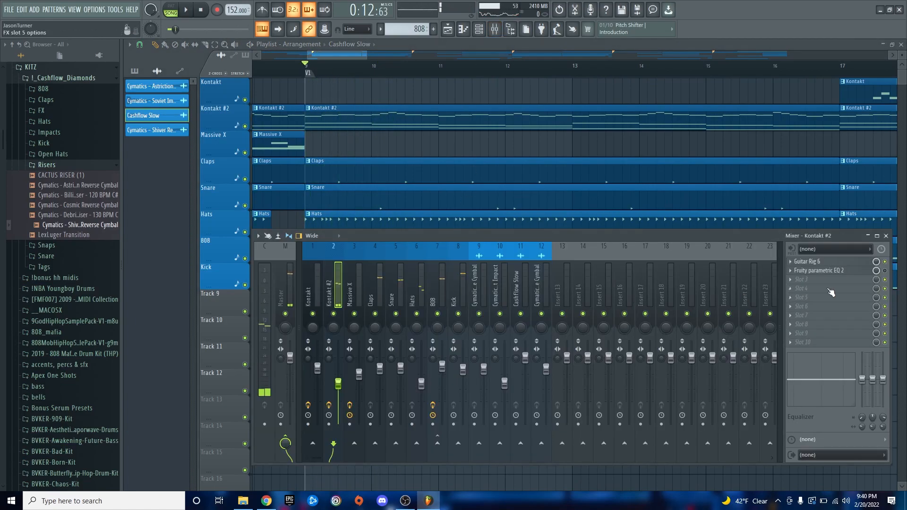
{"action": "key", "text": "space"}
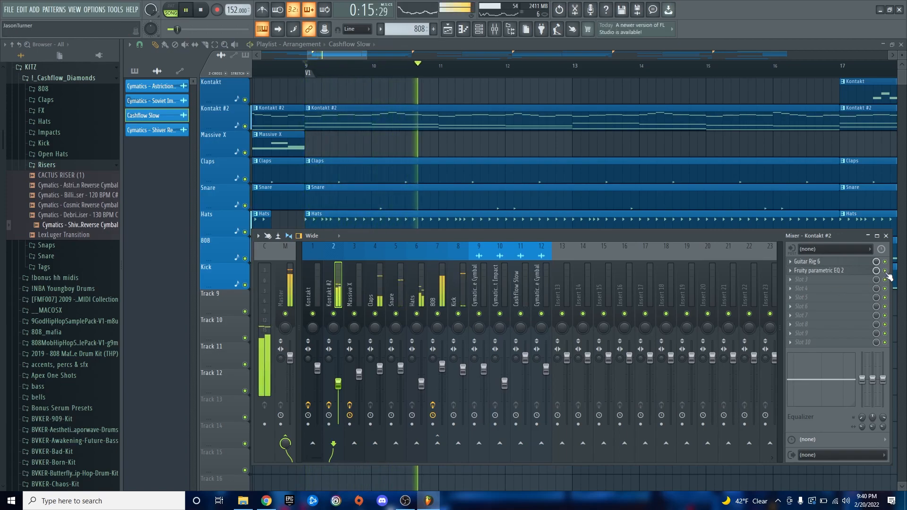
{"action": "key", "text": "space"}
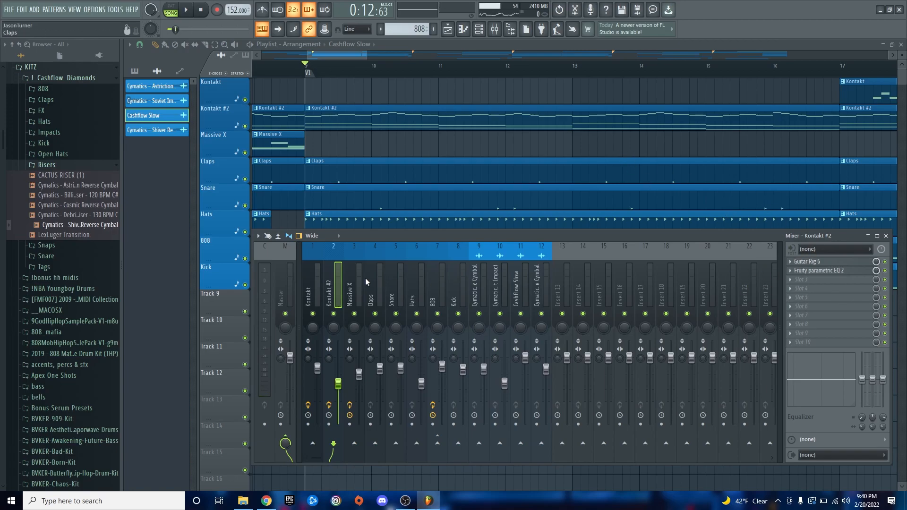
- Review the effect slots of the Kontakt, Massive X and Kontakt #2 mixer tracks
{"action": "left_click", "coordinate": [316, 284]}
{"action": "left_click", "coordinate": [351, 293]}
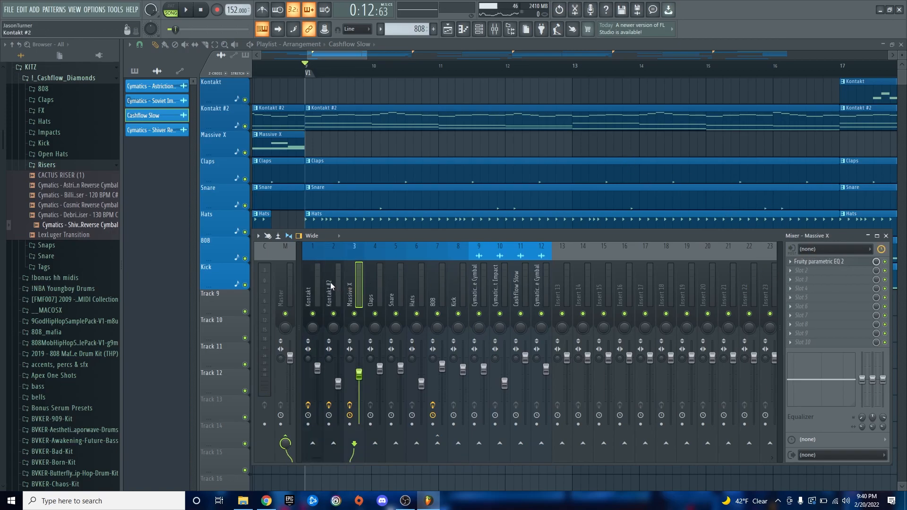
{"action": "left_click", "coordinate": [331, 286]}
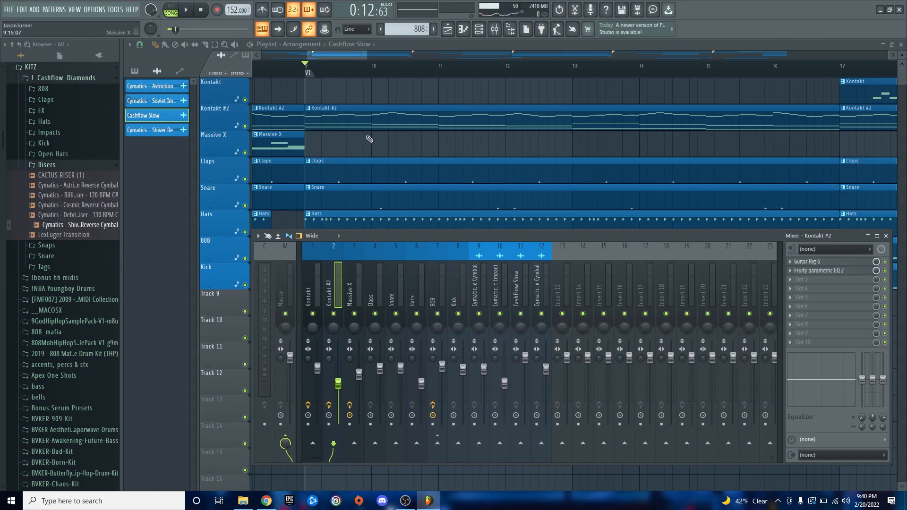
- Close the mixer, show the whole arrangement and play the first verse's opening from bar 9
{"action": "key", "text": "F9"}
{"action": "scroll", "coordinate": [451, 322], "scroll_direction": "down", "scroll_amount": 10}
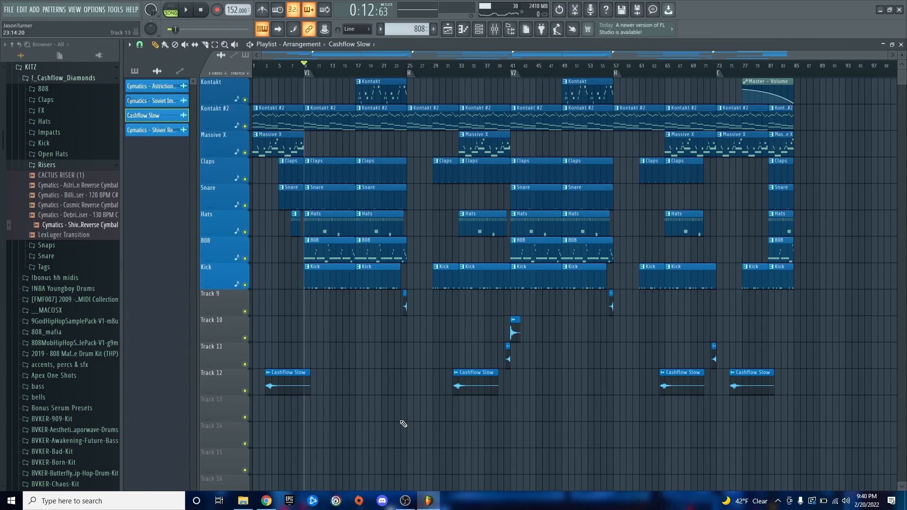
{"action": "key", "text": "space"}
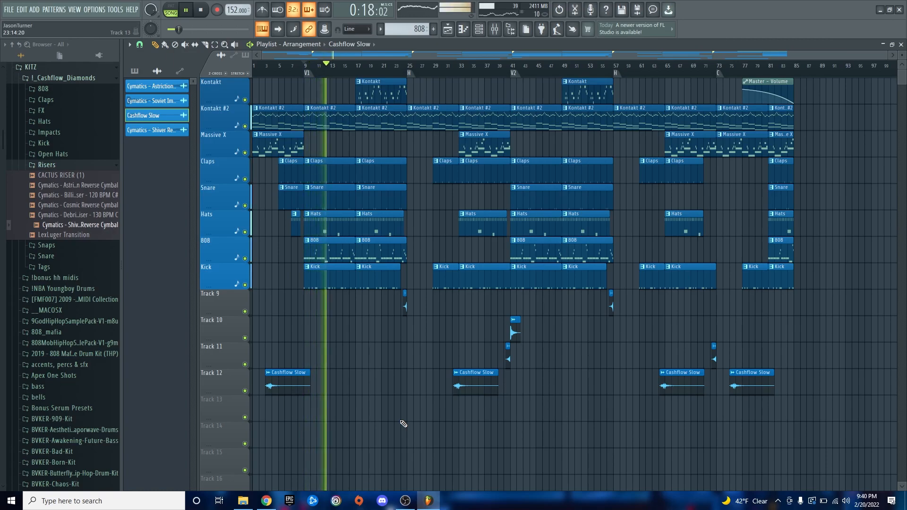
{"action": "key", "text": "space"}
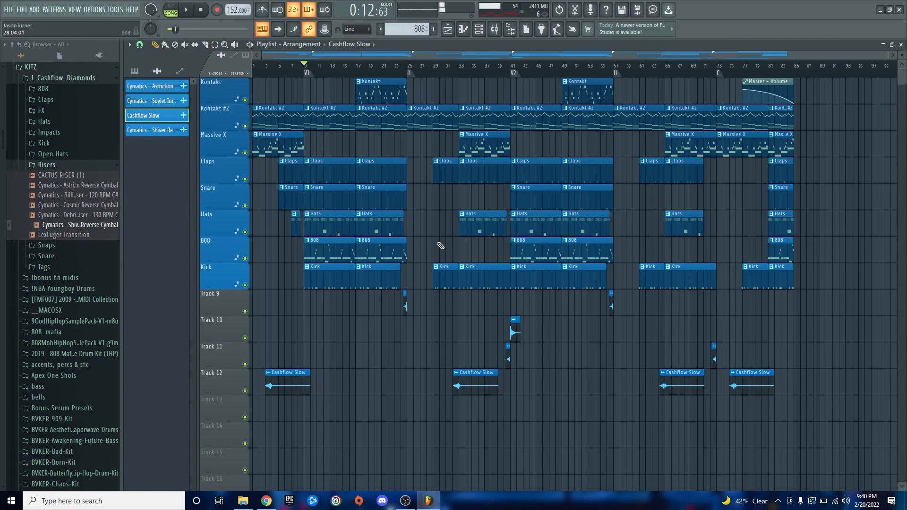
- Replay the first verse from bar 9 with the mixer open to check Kontakt #2's Fruity parametric EQ 2
{"action": "left_click", "coordinate": [496, 27]}
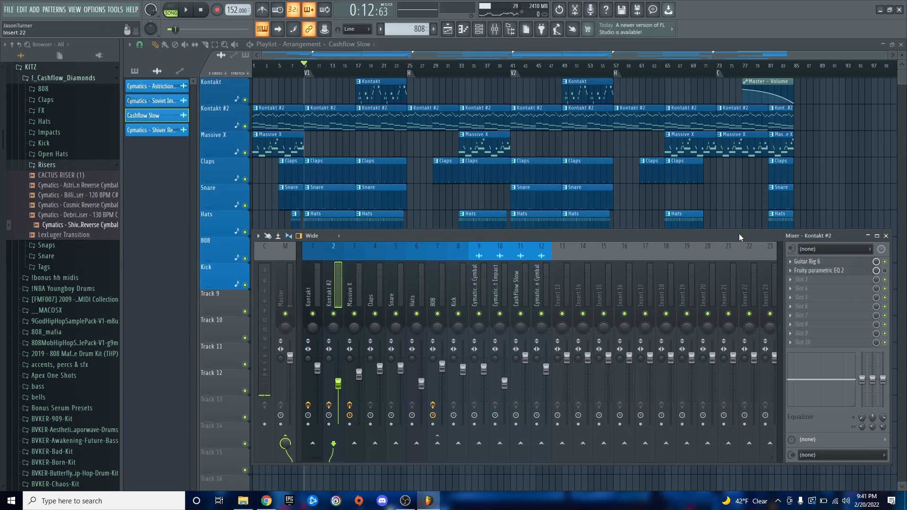
{"action": "key", "text": "space"}
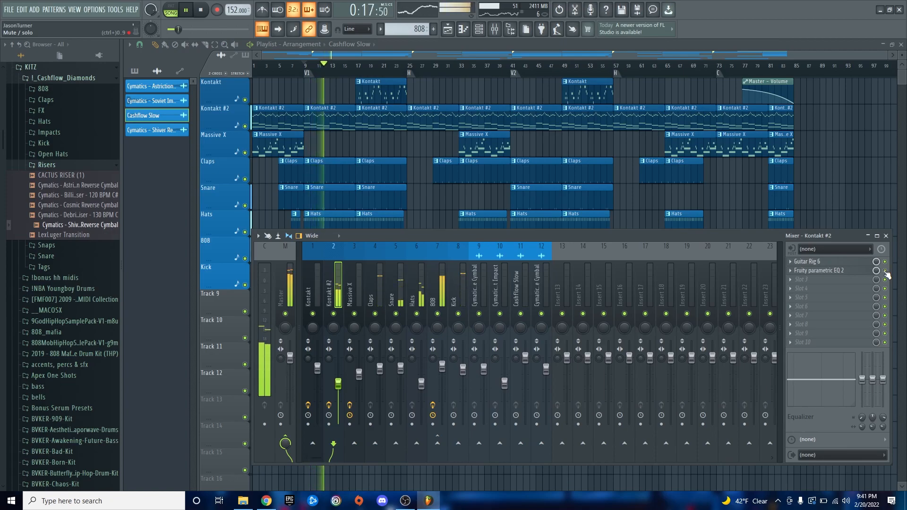
{"action": "key", "text": "space"}
{"action": "key", "text": "F9"}
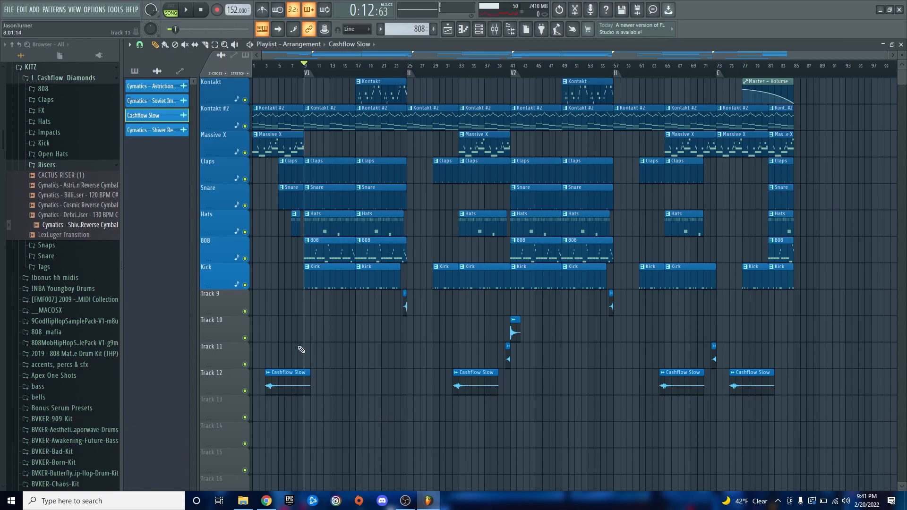
- Return the song position to the very start of the arrangement
{"action": "left_click", "coordinate": [272, 66]}
{"action": "left_click_drag", "start_coordinate": [259, 65], "coordinate": [230, 70]}
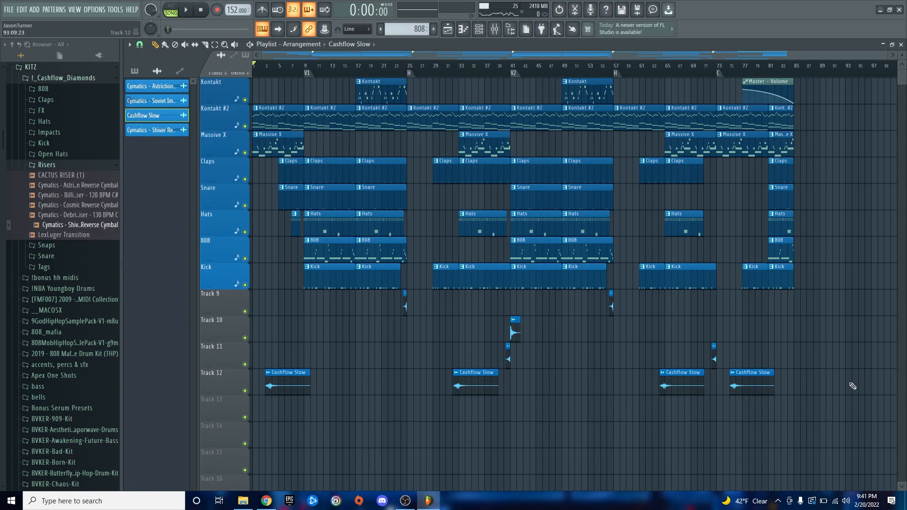
{"action": "mouse_move", "coordinate": [283, 71]}
{"action": "left_mouse_down"}
{"action": "mouse_move", "coordinate": [320, 68]}
{"action": "mouse_move", "coordinate": [307, 68]}
{"action": "mouse_move", "coordinate": [284, 123]}
{"action": "mouse_move", "coordinate": [211, 193]}
{"action": "left_mouse_up"}
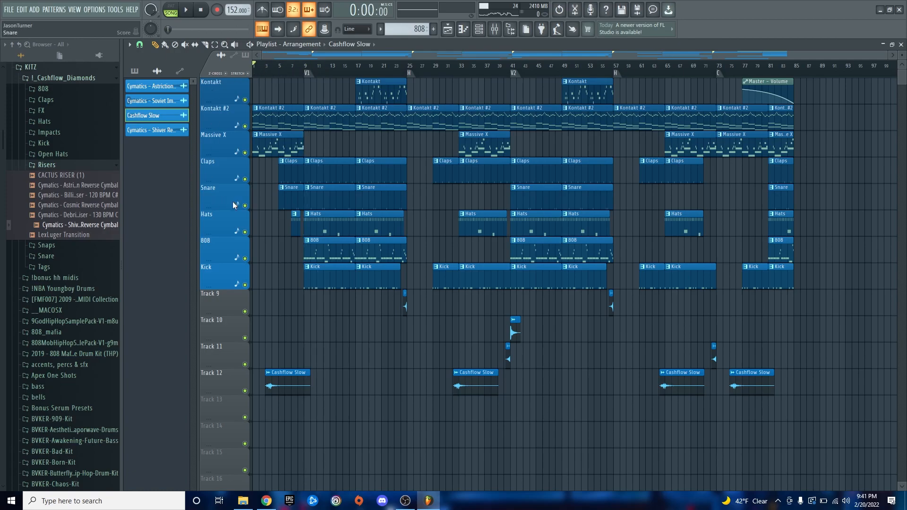